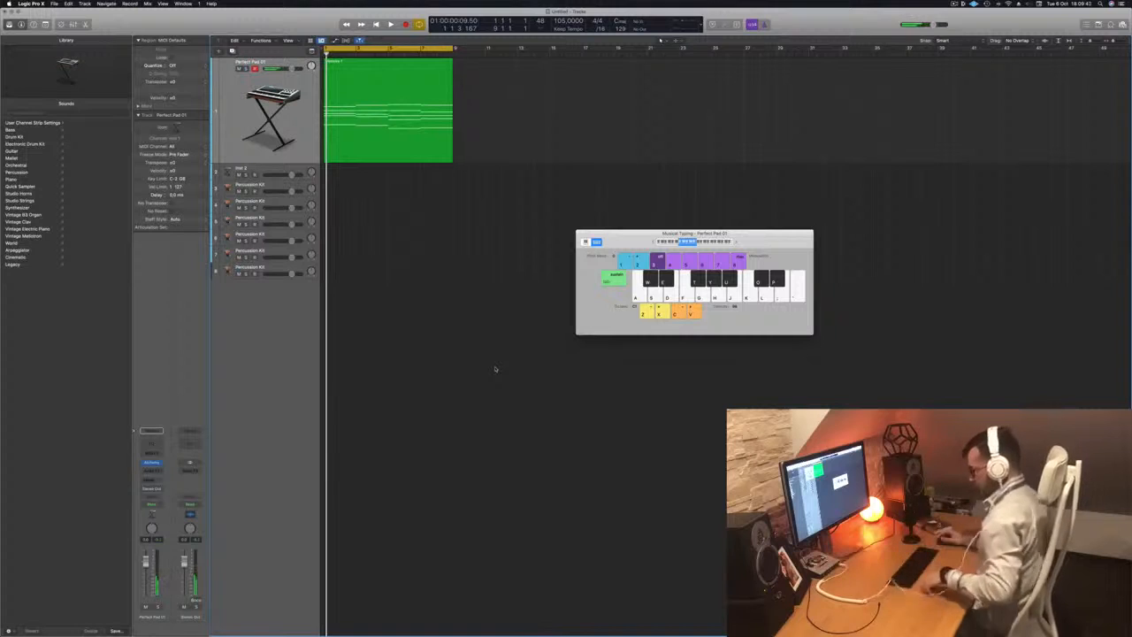
Step: Play back the Perfect Pad 01 region and open its notes in the Piano Roll
{"action": "key", "text": "space"}
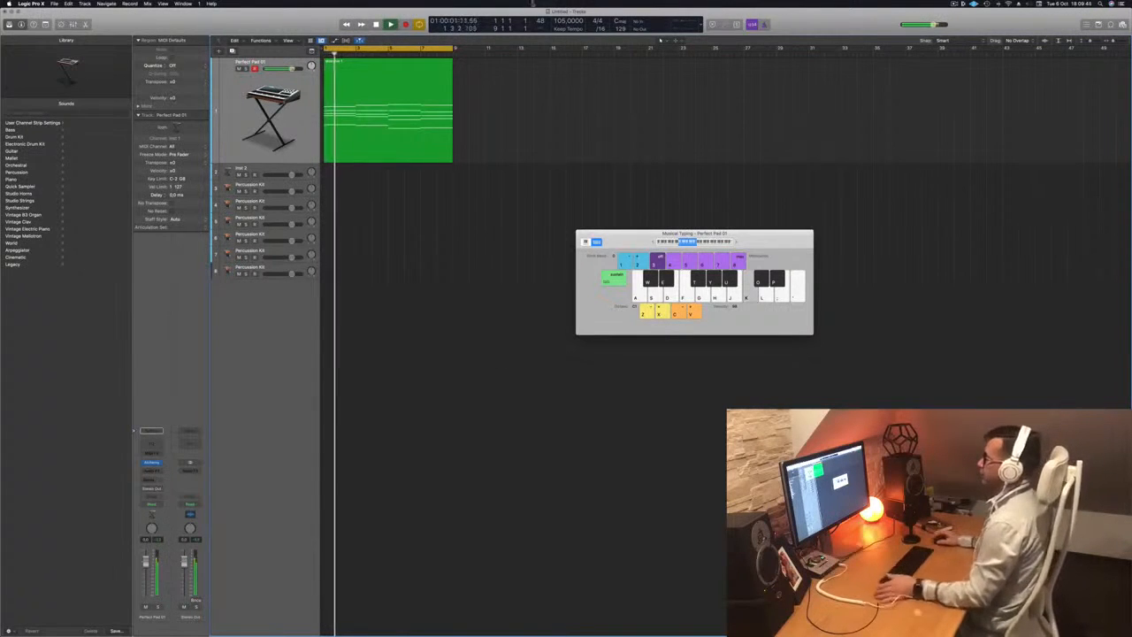
{"action": "left_click", "coordinate": [424, 83]}
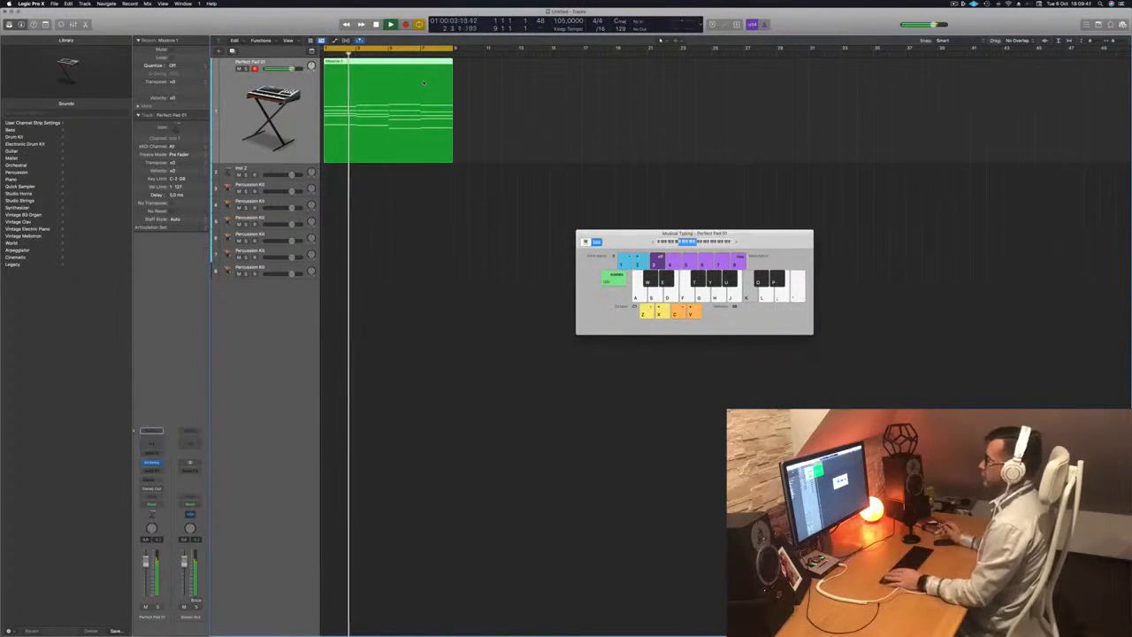
{"action": "left_click", "coordinate": [540, 94]}
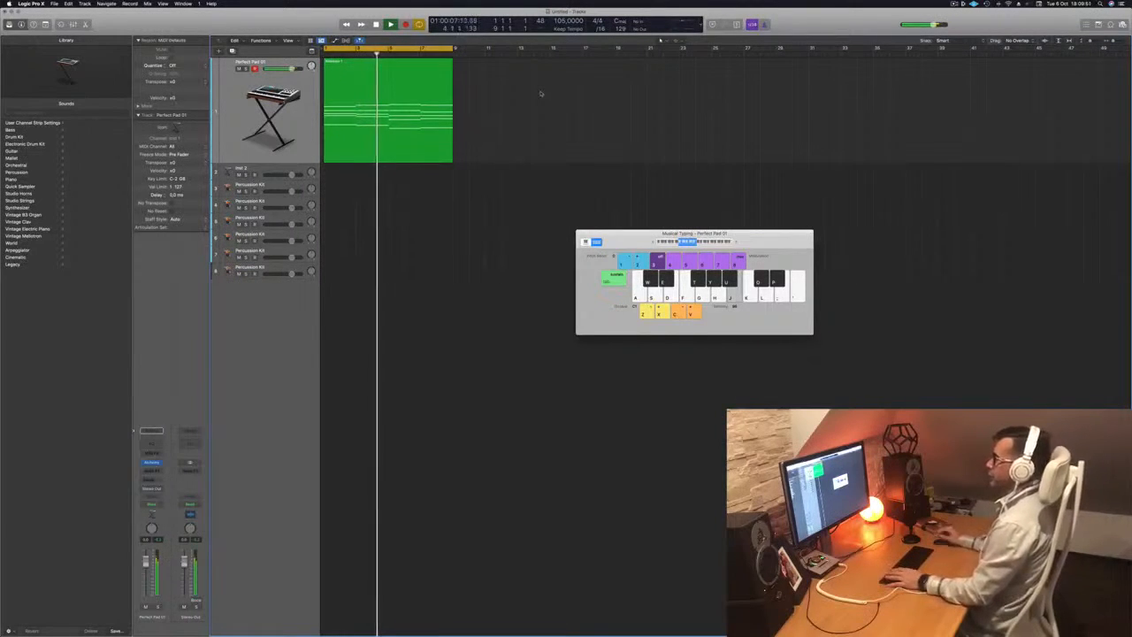
{"action": "left_click", "coordinate": [398, 81]}
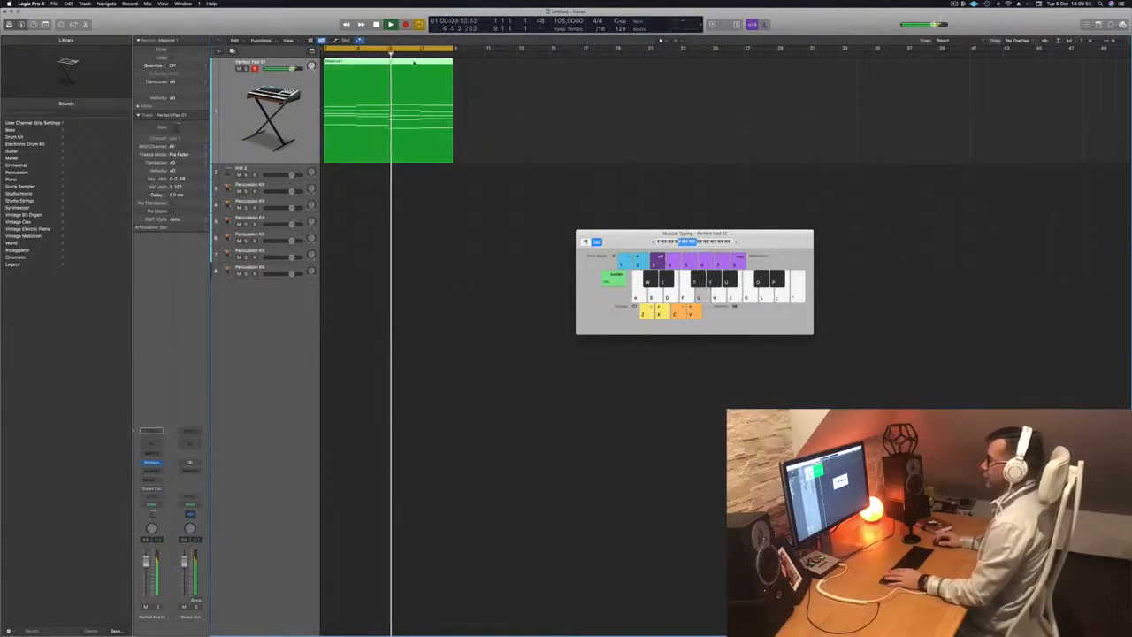
{"action": "key", "text": "e"}
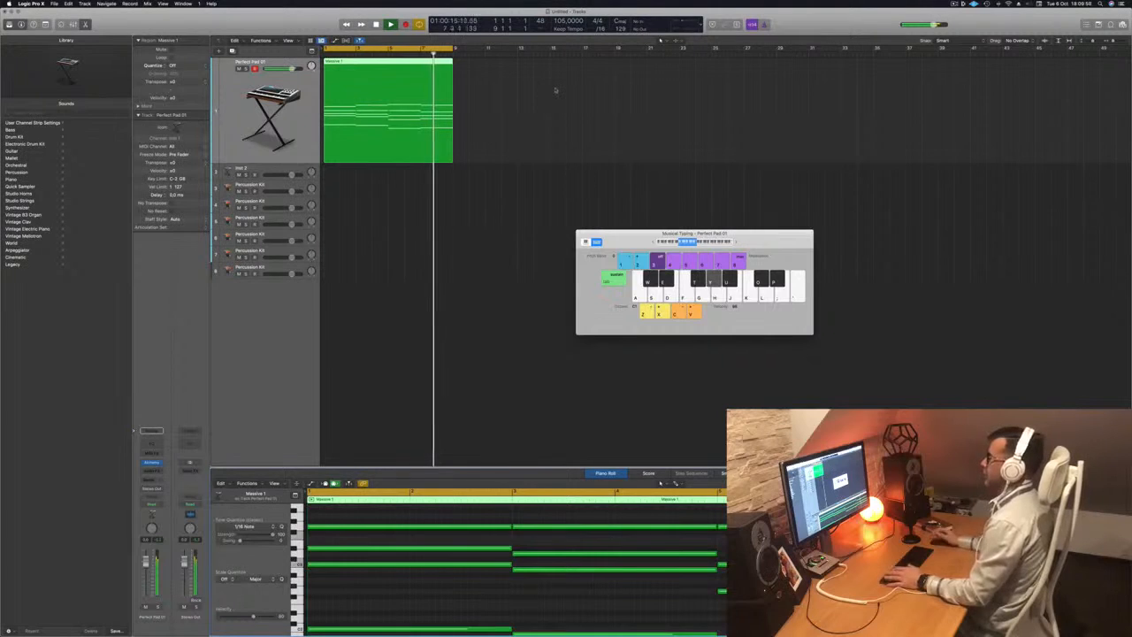
Step: Open the Perfect Pad 01 track's Alchemy instrument and lower the track's volume slightly during playback
{"action": "left_click", "coordinate": [269, 108]}
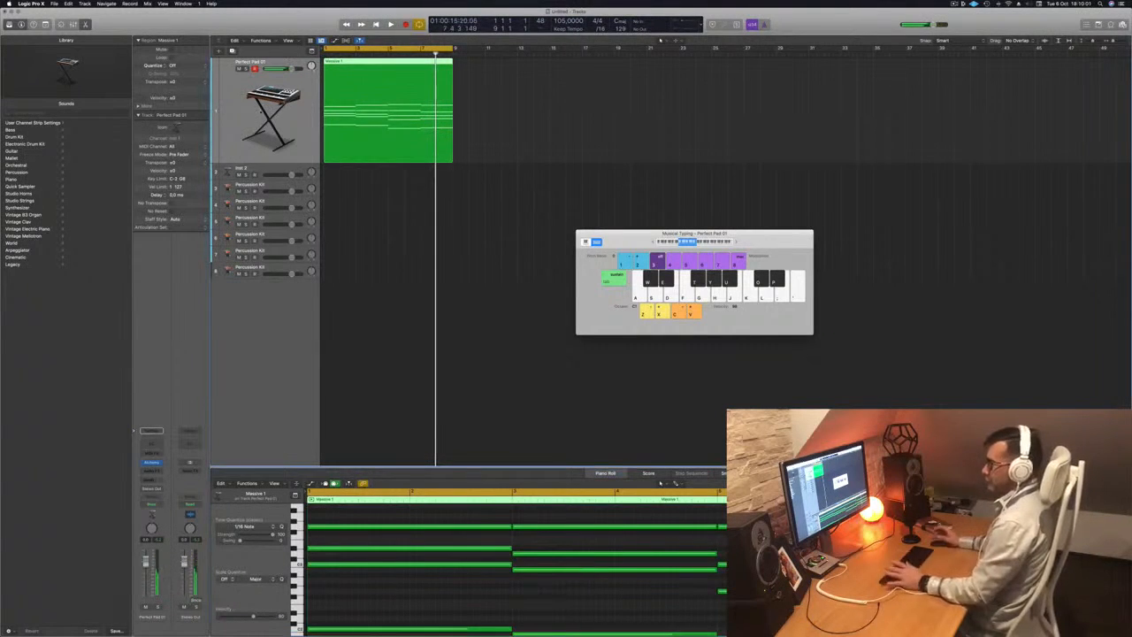
{"action": "key", "text": "space"}
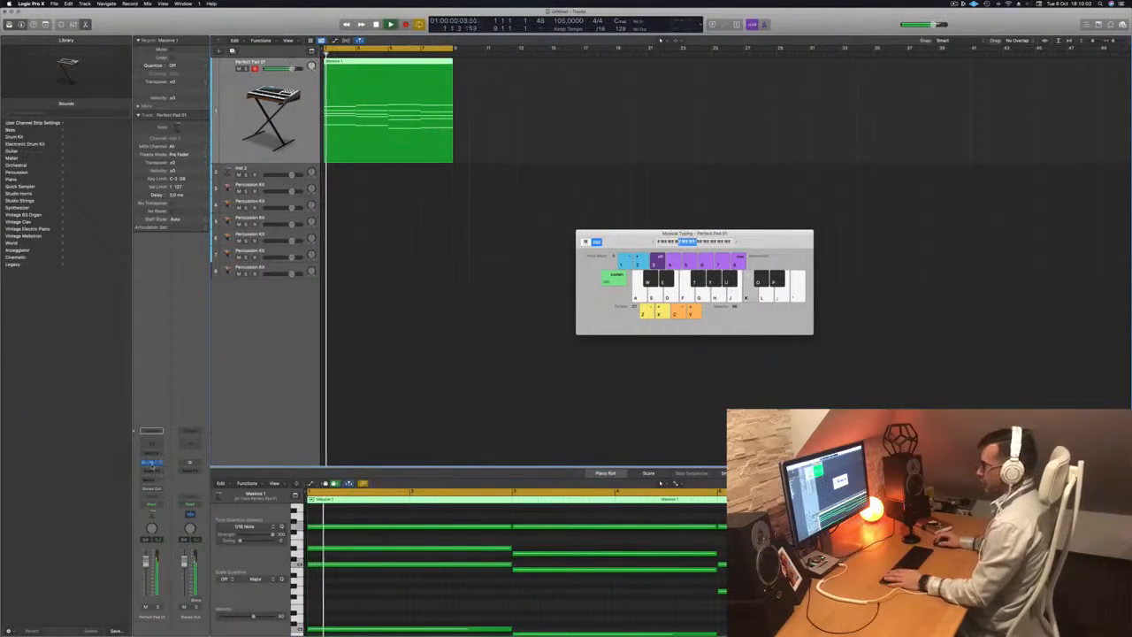
{"action": "left_click", "coordinate": [152, 462]}
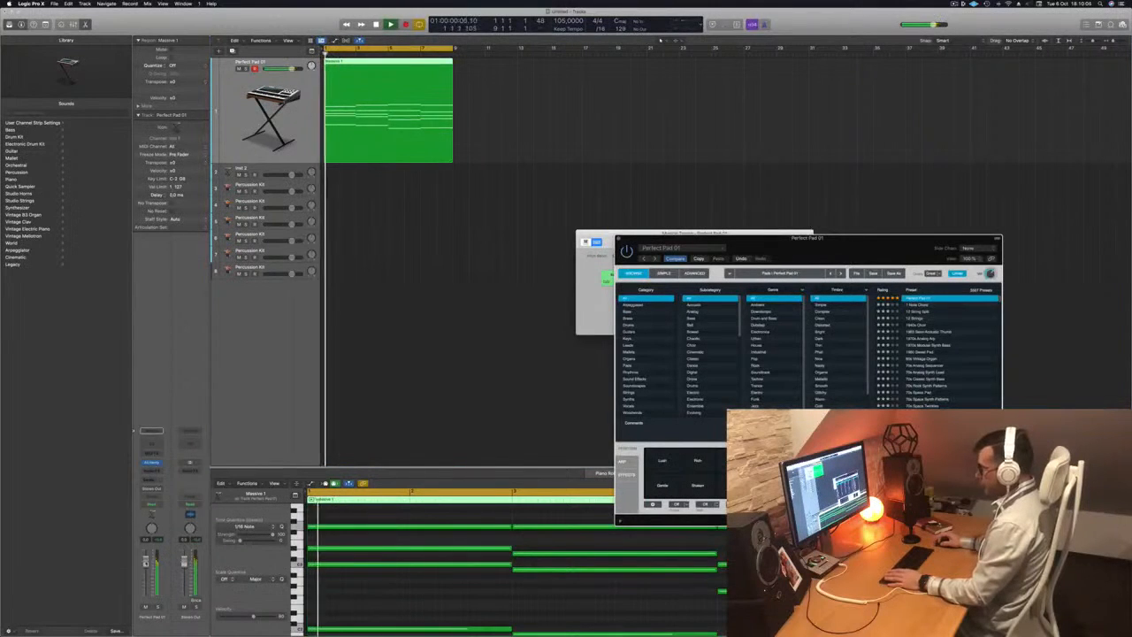
{"action": "key", "text": "space"}
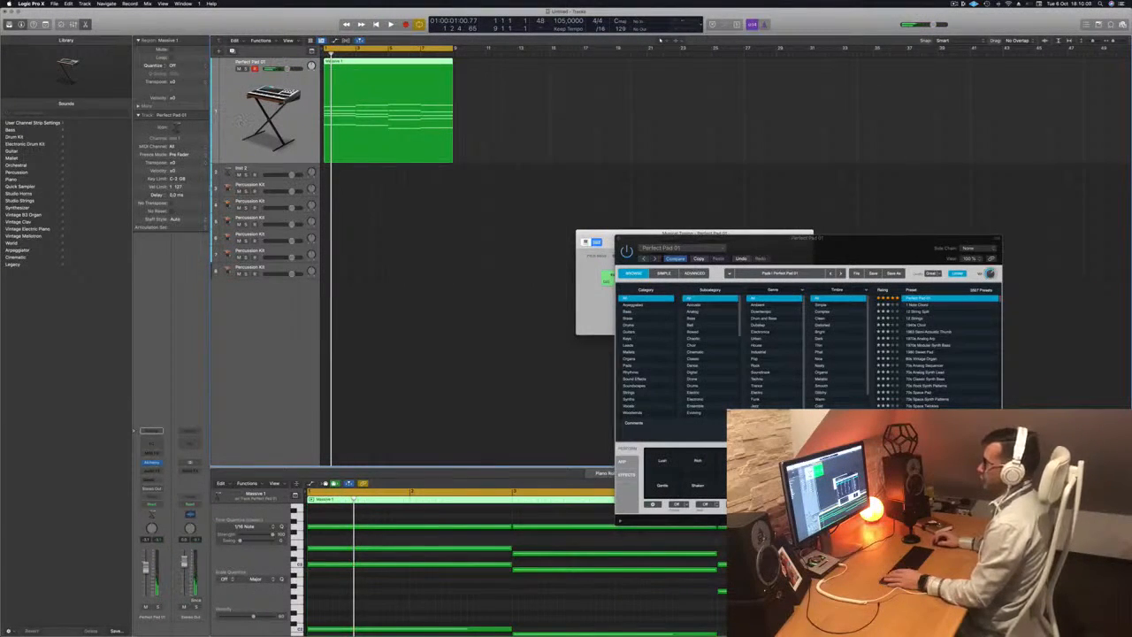
Step: Load the Cello Section sound onto the Inst 2 track from Legacy, Logic, Orchestral, Strings in the Library
{"action": "left_click", "coordinate": [259, 173]}
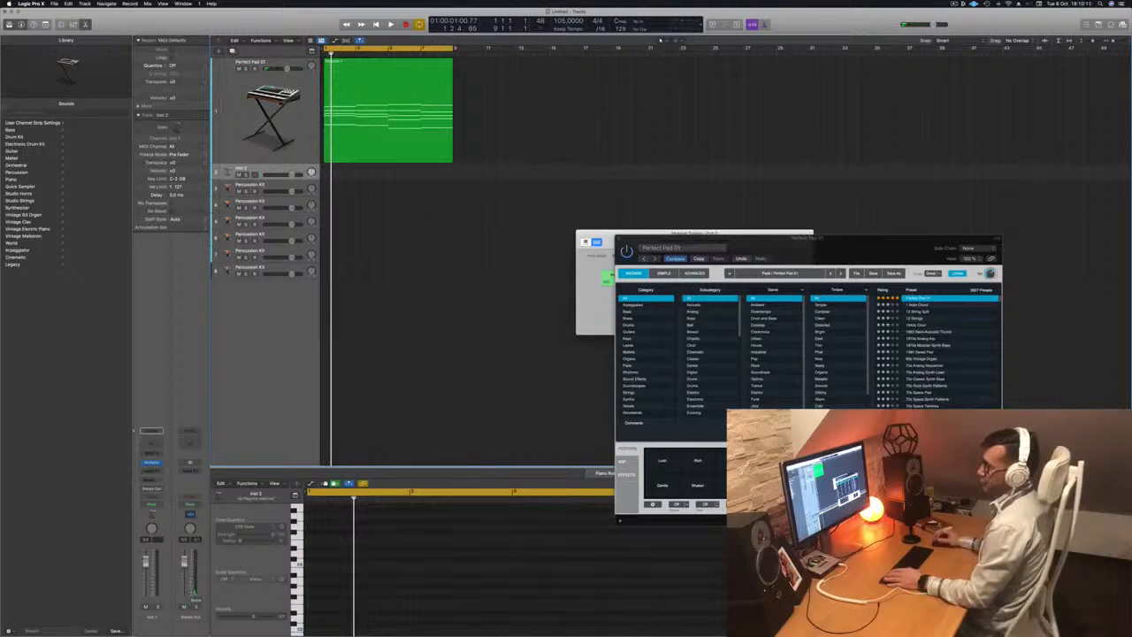
{"action": "left_click", "coordinate": [19, 266]}
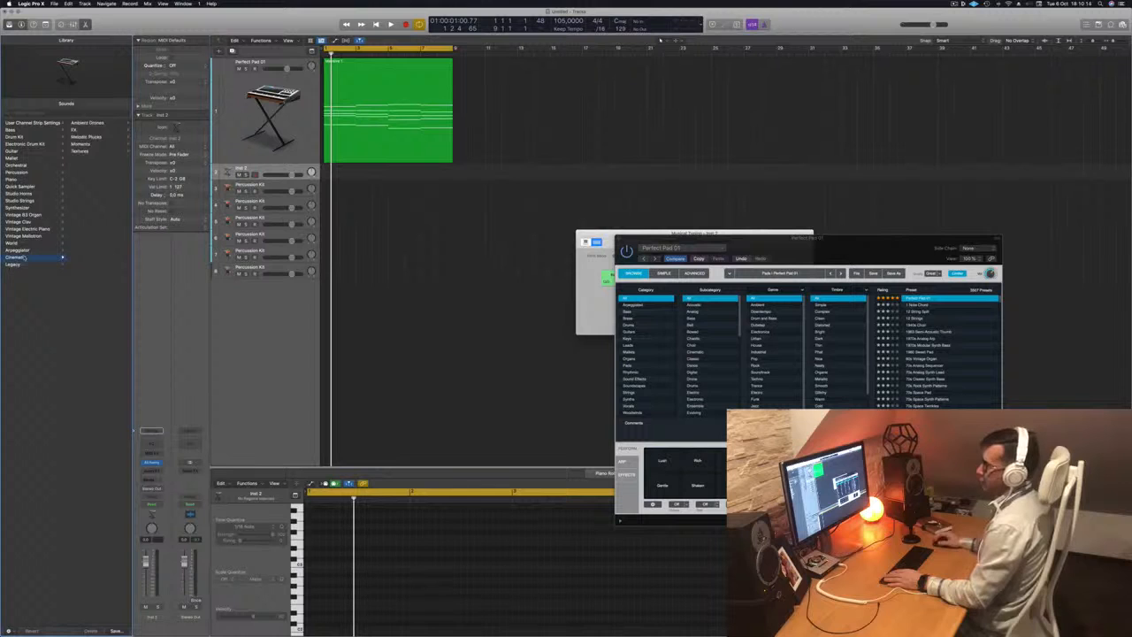
{"action": "left_click", "coordinate": [14, 266]}
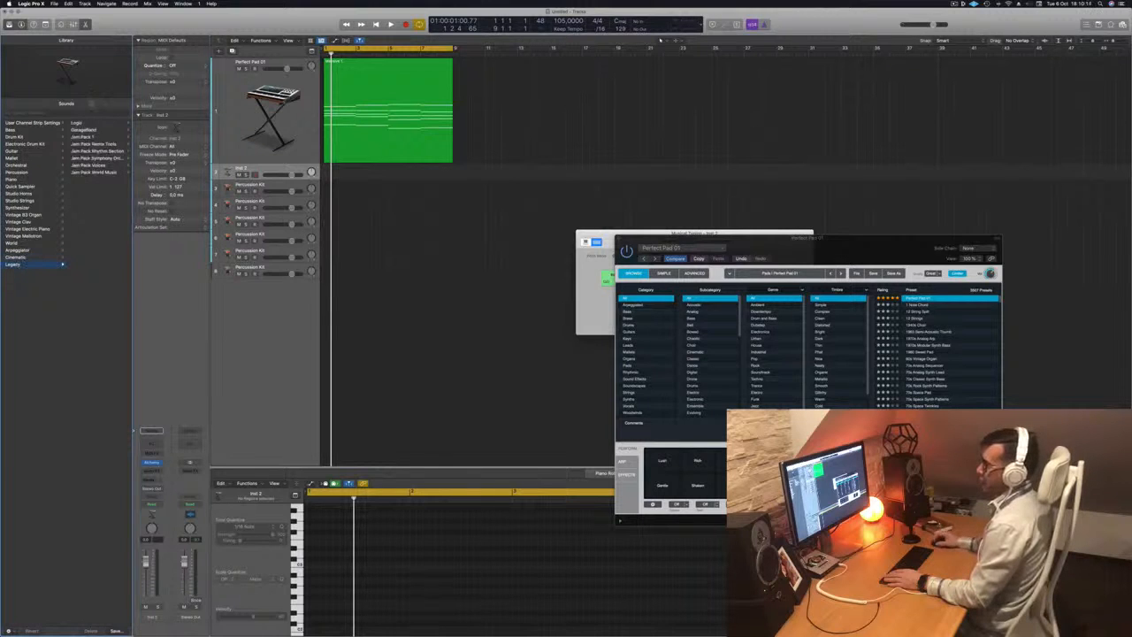
{"action": "left_click", "coordinate": [78, 122]}
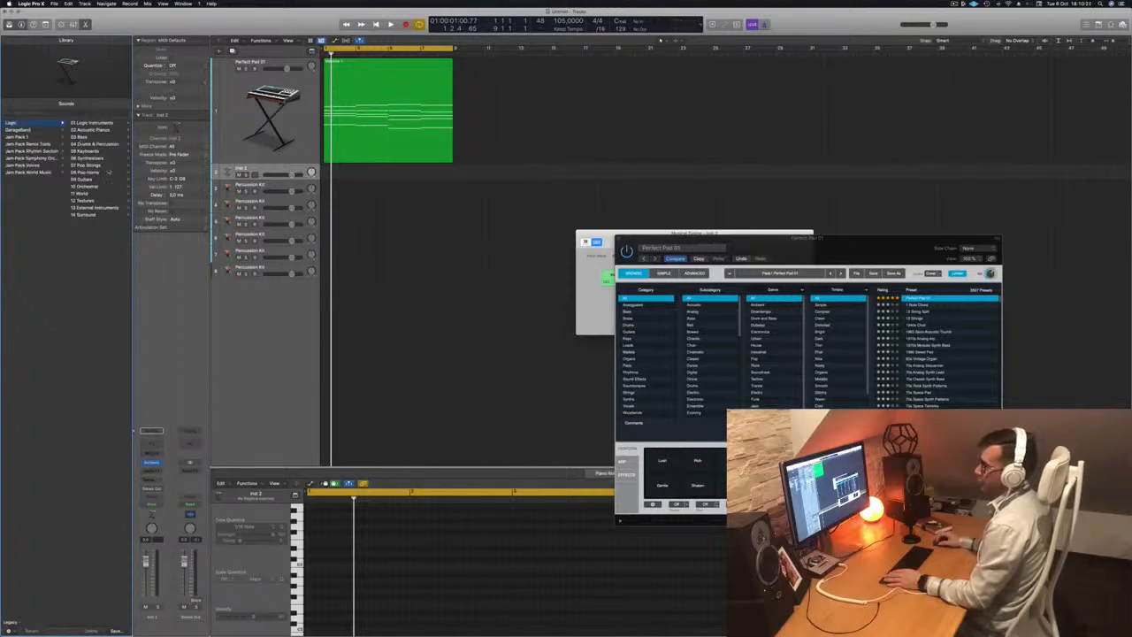
{"action": "left_click", "coordinate": [84, 186]}
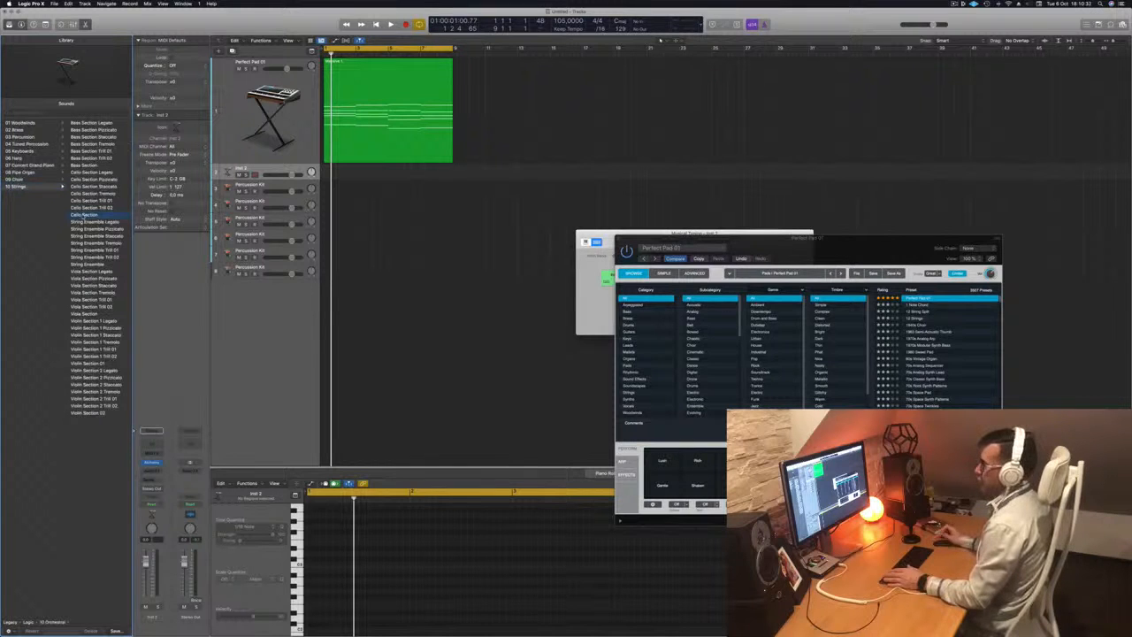
{"action": "left_click", "coordinate": [84, 214]}
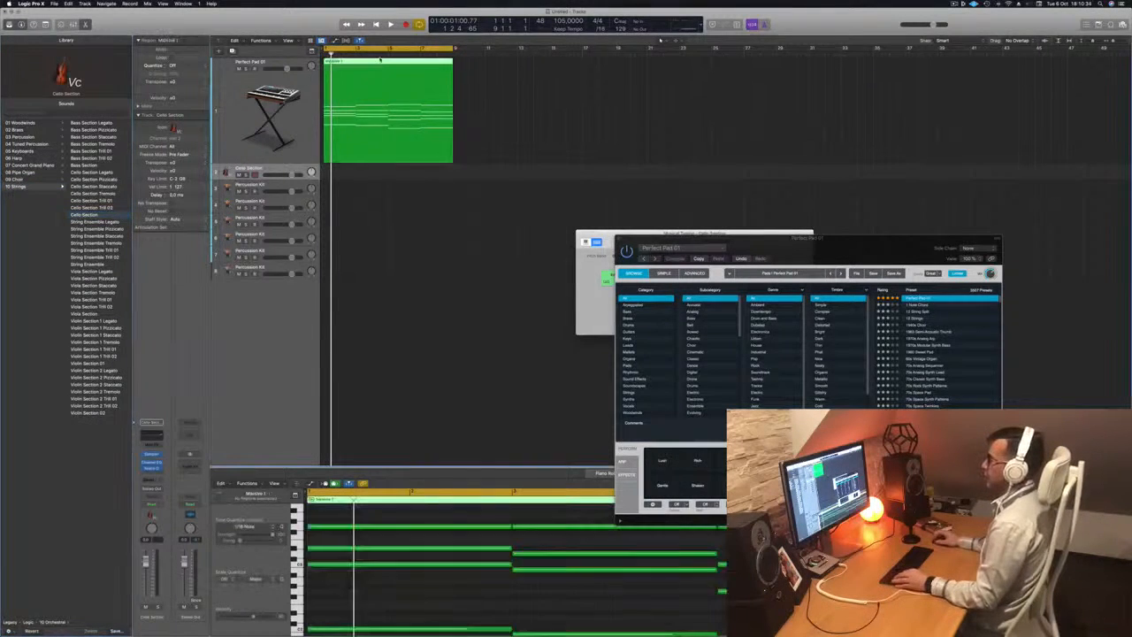
Step: Copy the Perfect Pad 01 region onto the Cello Section track at the same starting position
{"action": "left_click_drag", "start_coordinate": [380, 60], "coordinate": [380, 94]}
{"action": "left_click_drag", "start_coordinate": [371, 166], "coordinate": [372, 170]}
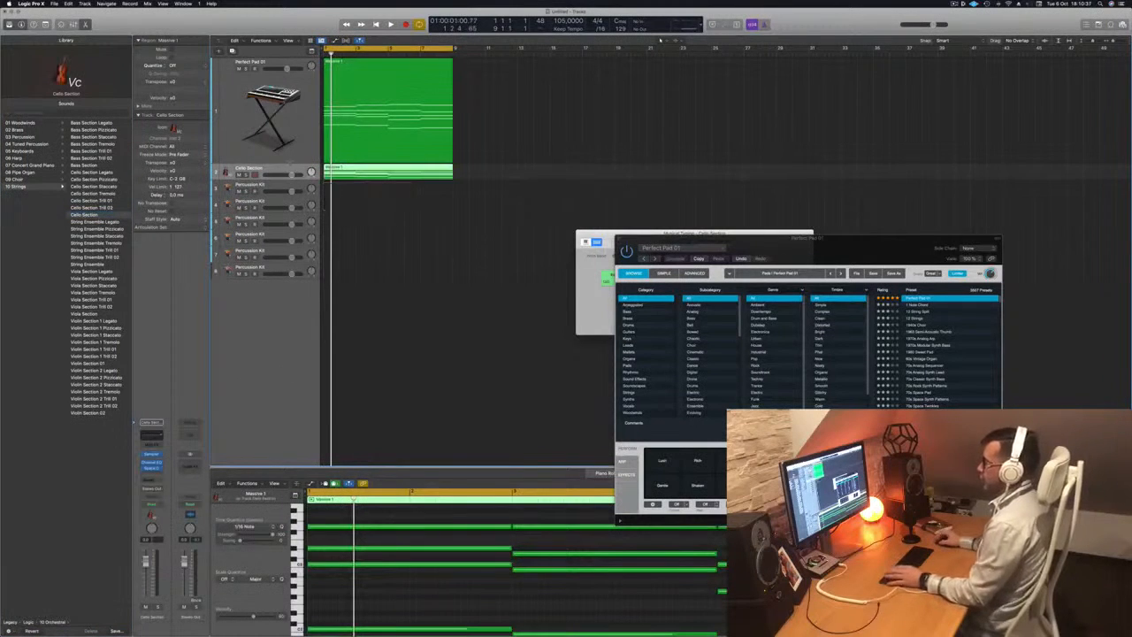
Step: Lower the volumes of the Perfect Pad 01 and Cello Section tracks to balance them during playback
{"action": "left_click", "coordinate": [297, 115]}
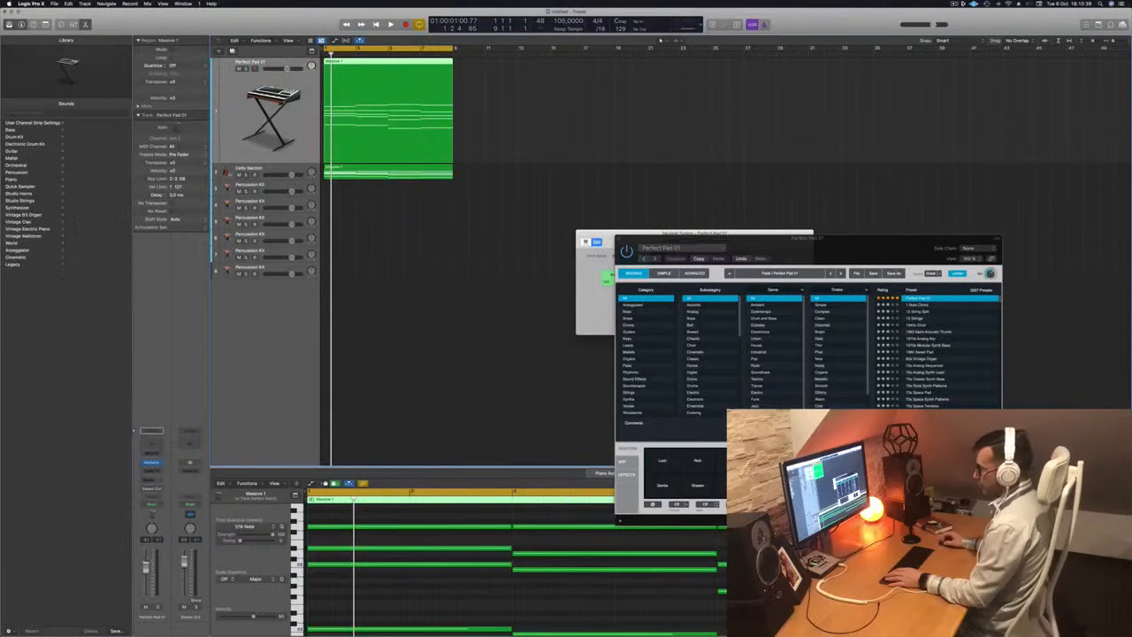
{"action": "left_click", "coordinate": [304, 169]}
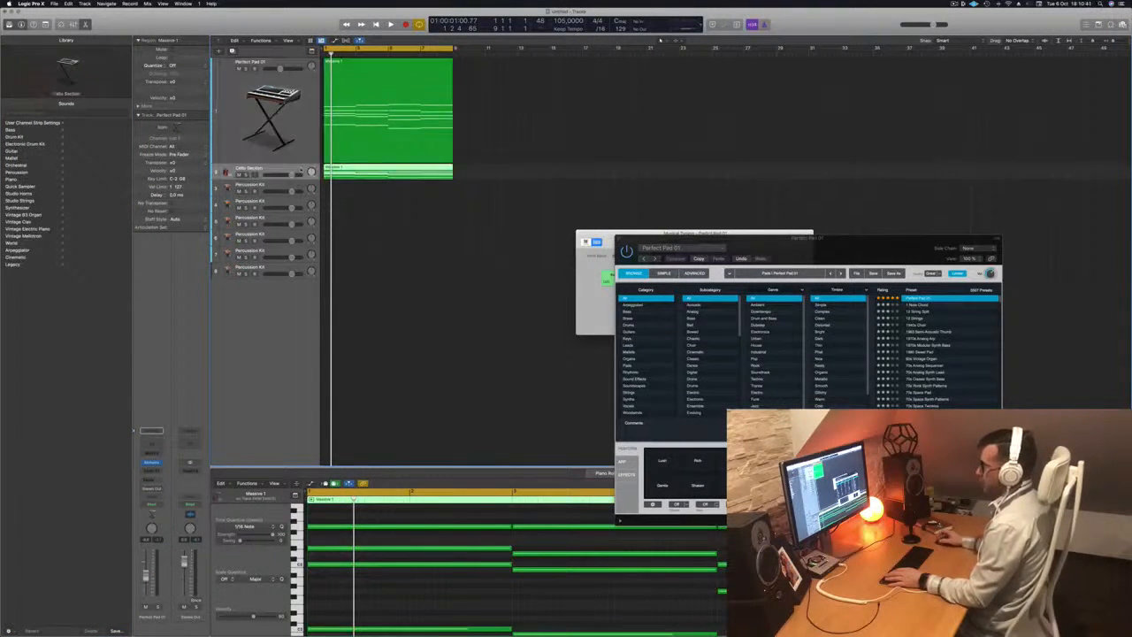
{"action": "key", "text": "space"}
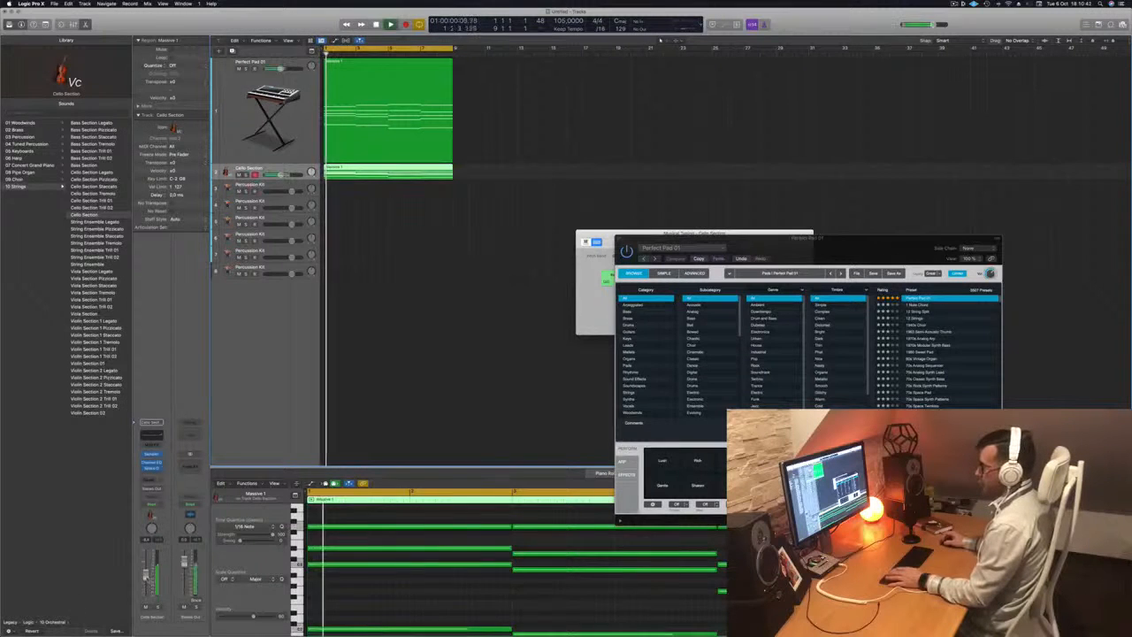
{"action": "left_click_drag", "start_coordinate": [146, 583], "coordinate": [146, 580]}
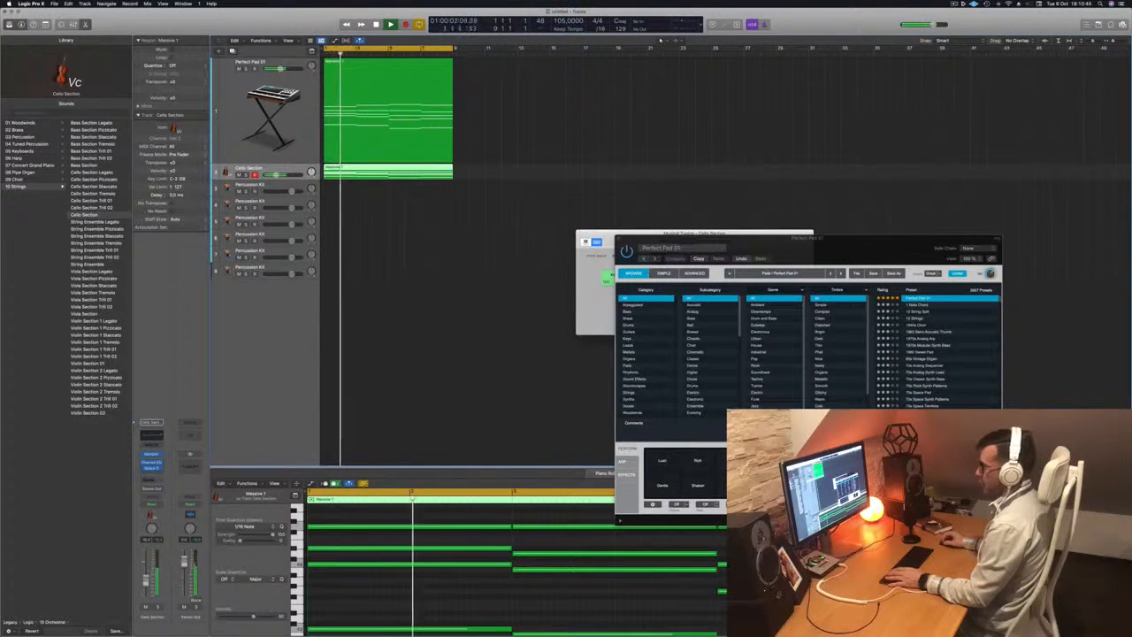
Step: Solo the Cello Section track and play it from the beginning
{"action": "left_click", "coordinate": [157, 607]}
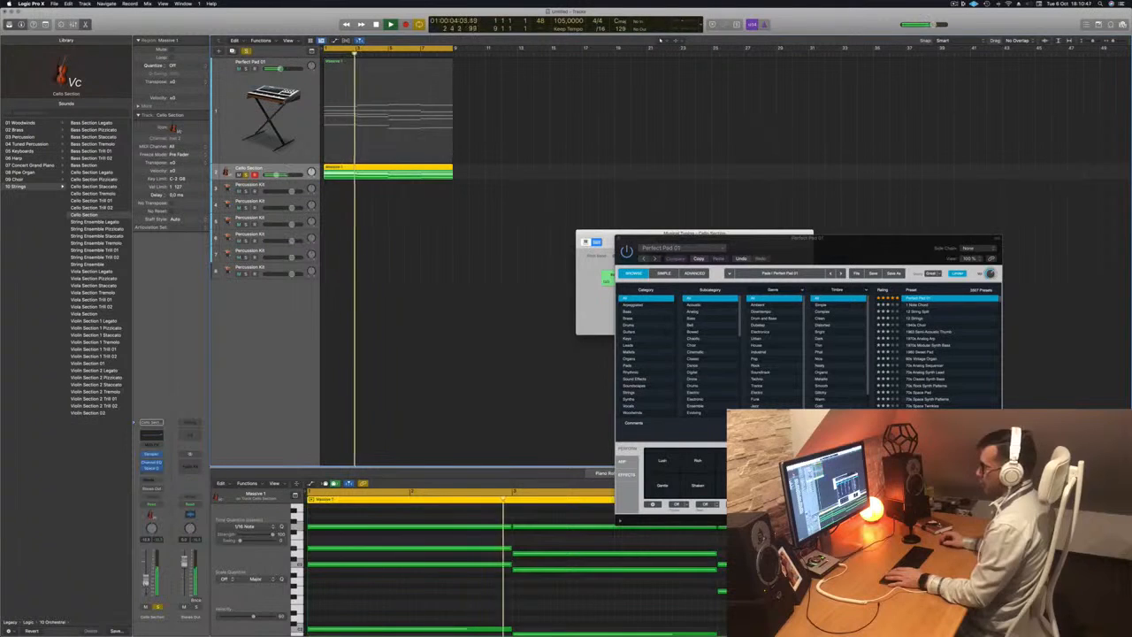
{"action": "key", "text": "Return"}
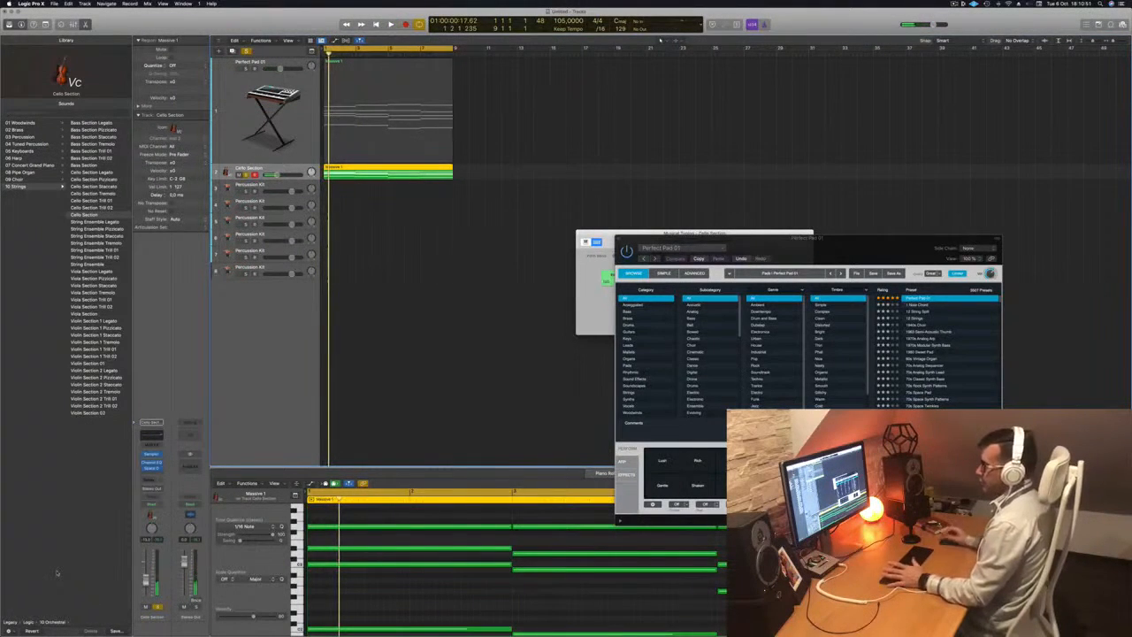
{"action": "key", "text": "Return"}
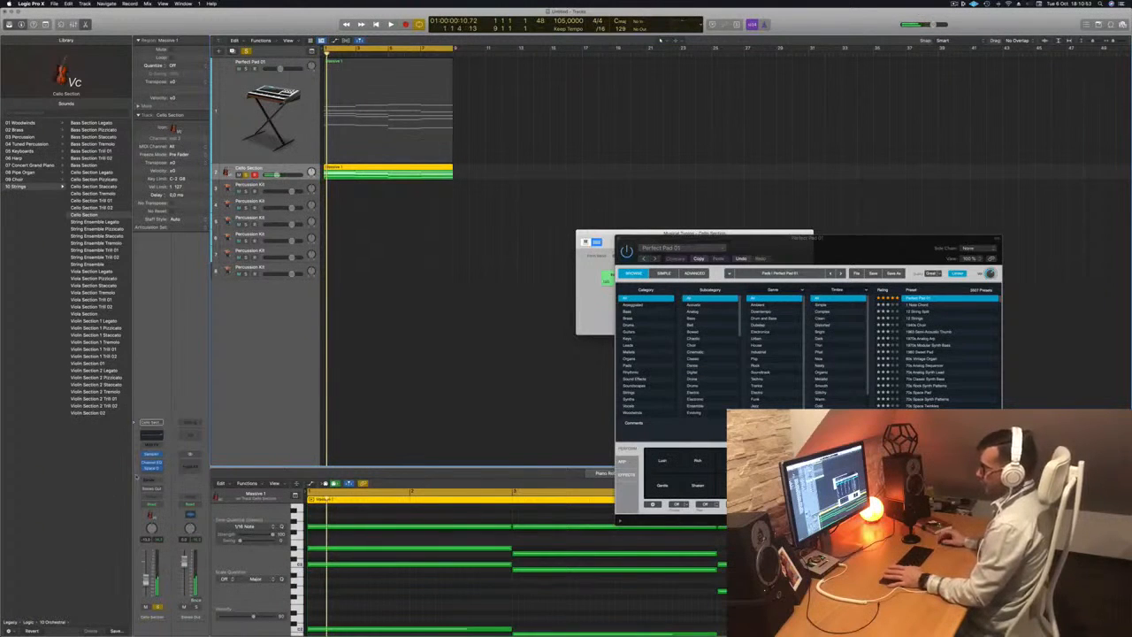
Step: Add a send to Bus 1 on the Cello Section channel strip
{"action": "left_click", "coordinate": [152, 478]}
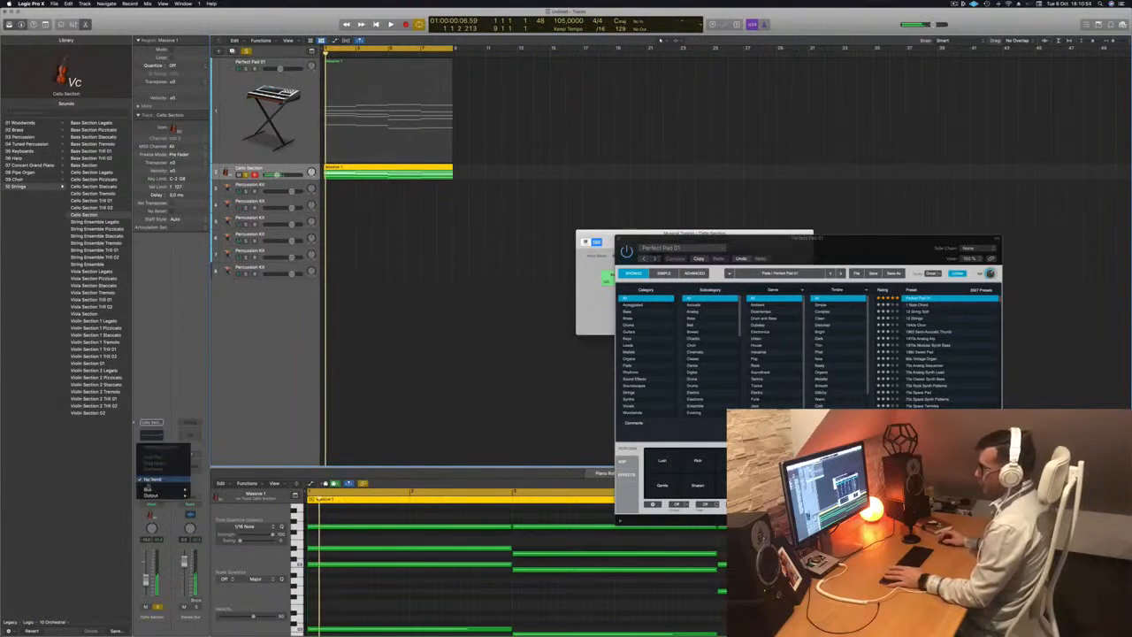
{"action": "mouse_move", "coordinate": [161, 490]}
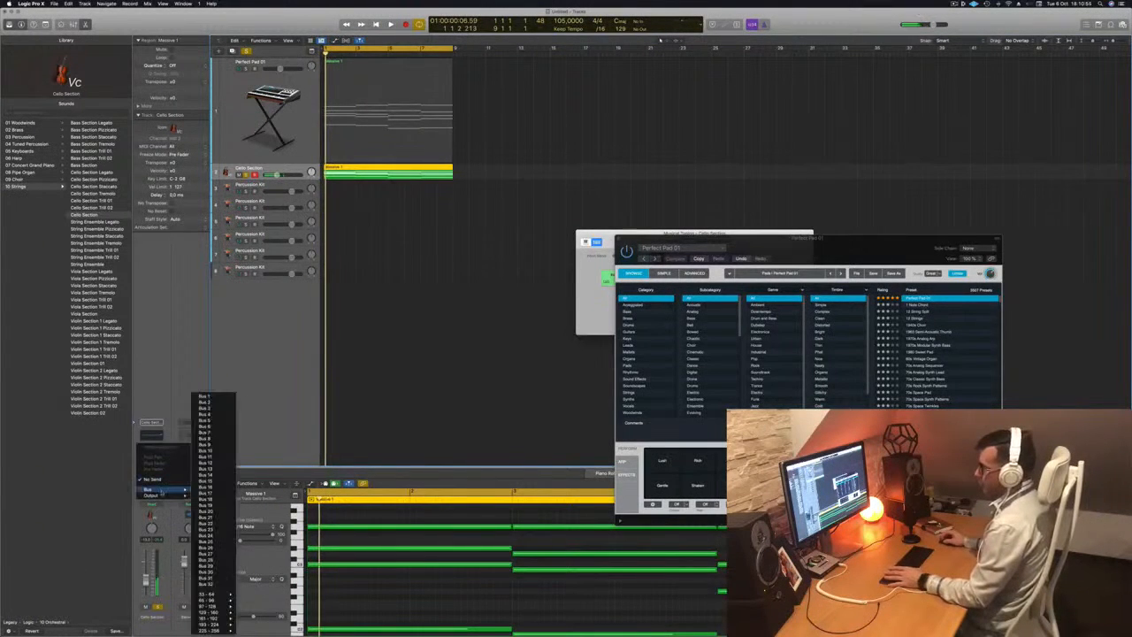
{"action": "left_click", "coordinate": [220, 399]}
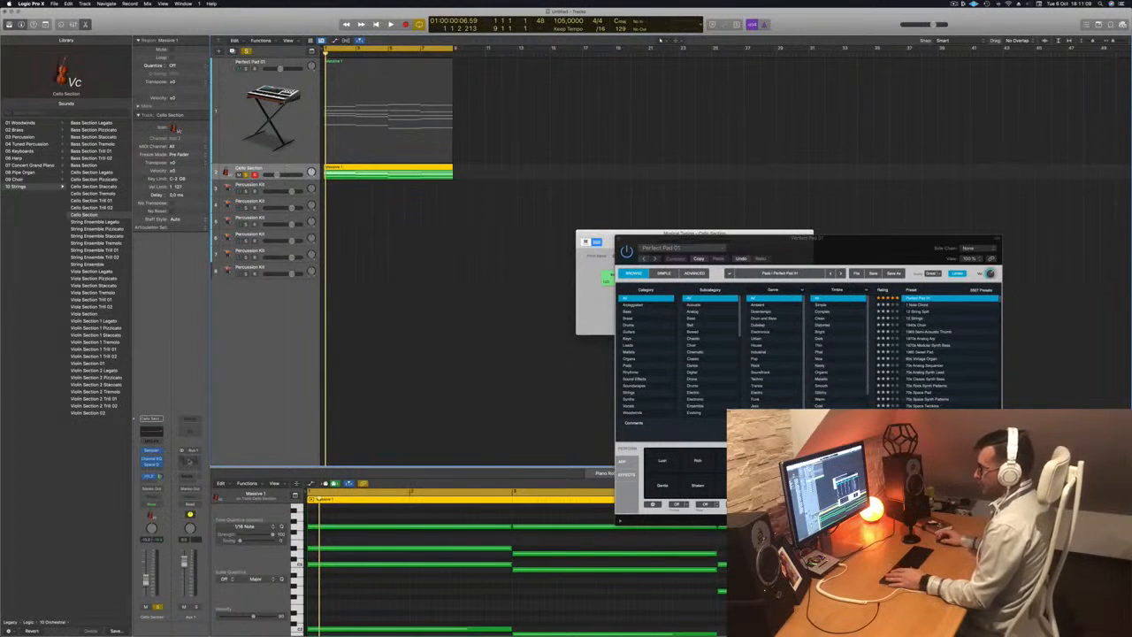
Step: Insert the stereo SilverVerb reverb on the Aux 1 channel fed by Bus 1
{"action": "left_click", "coordinate": [188, 458]}
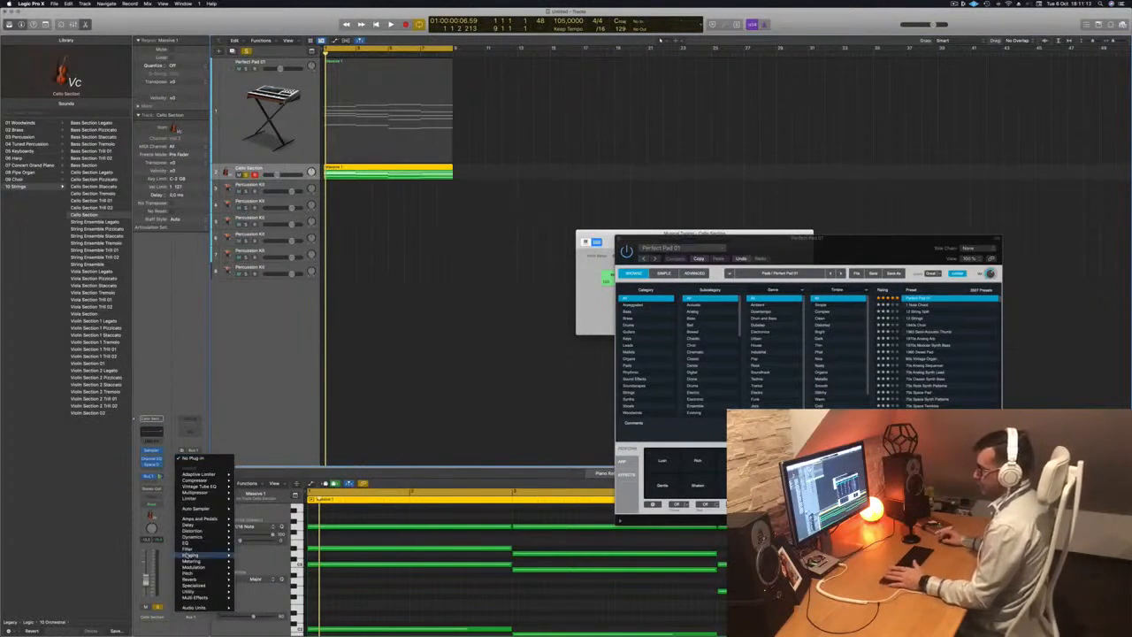
{"action": "mouse_move", "coordinate": [189, 544]}
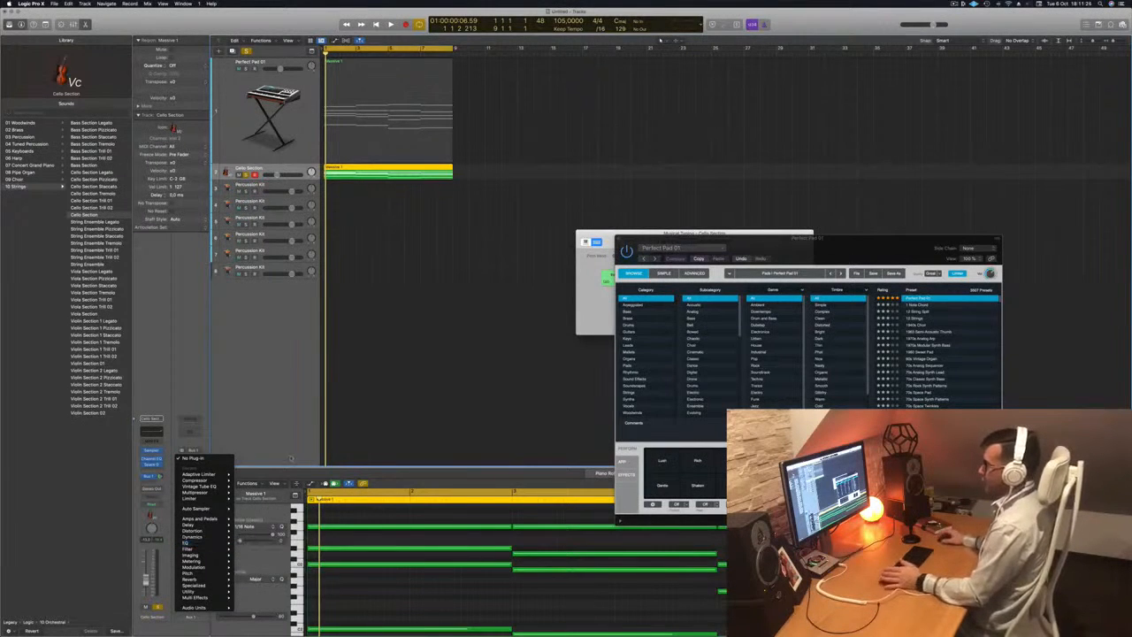
{"action": "mouse_move", "coordinate": [206, 510]}
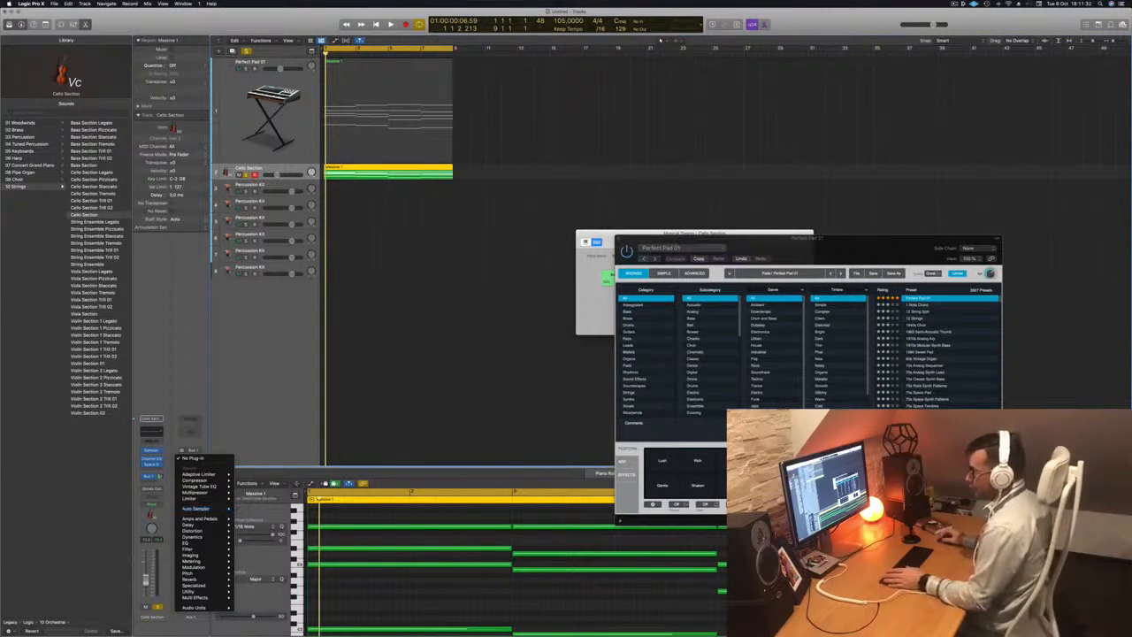
{"action": "left_click", "coordinate": [279, 418]}
{"action": "left_click", "coordinate": [199, 458]}
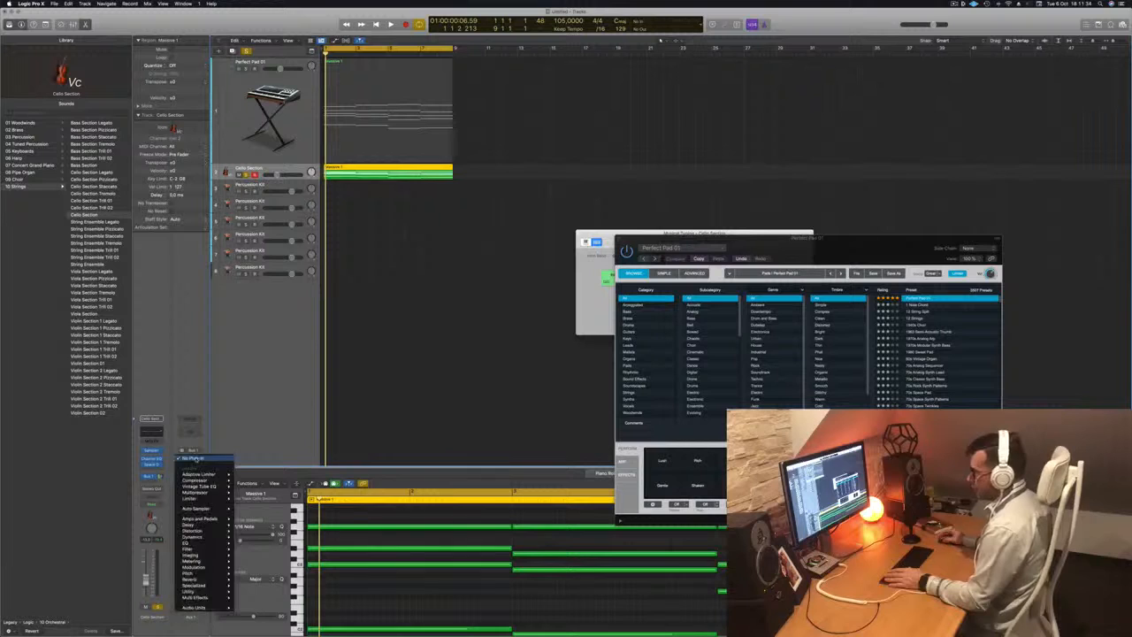
{"action": "mouse_move", "coordinate": [203, 582]}
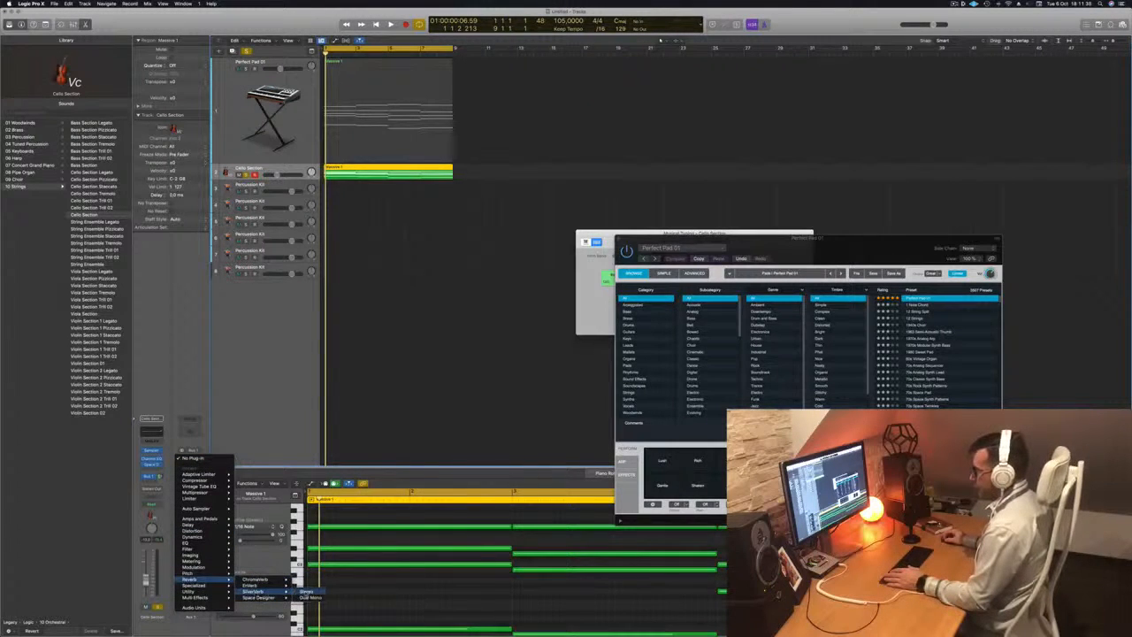
{"action": "left_click", "coordinate": [308, 590]}
Step: Load the grandiose preset in SilverVerb and play the soloed cello, moving the reverb window clear of the track regions
{"action": "left_click", "coordinate": [416, 104]}
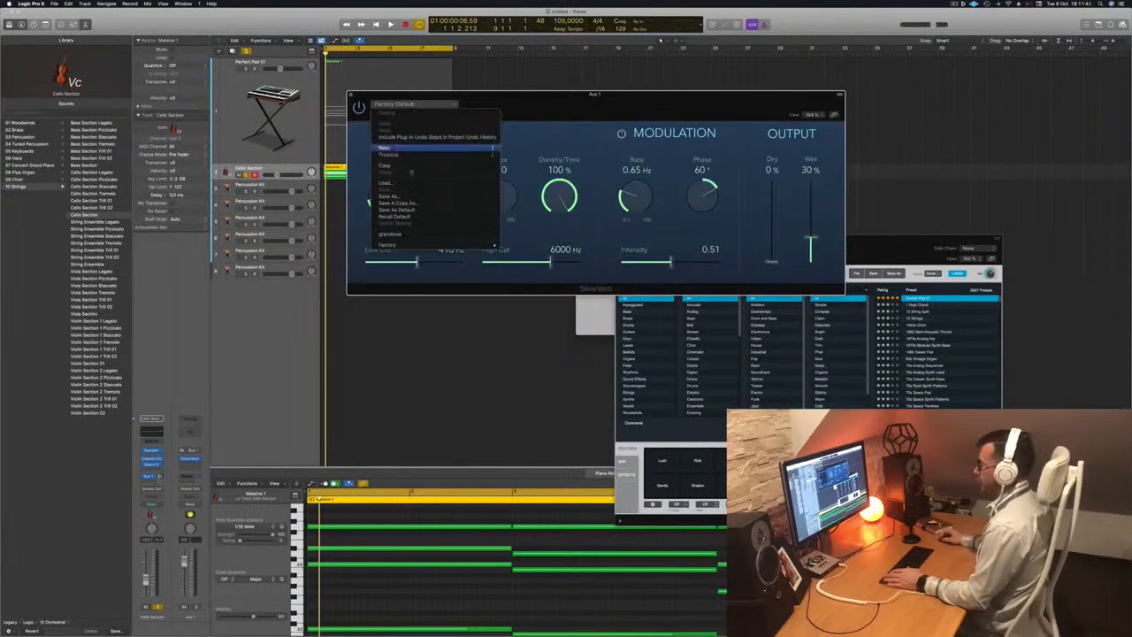
{"action": "left_click", "coordinate": [398, 234]}
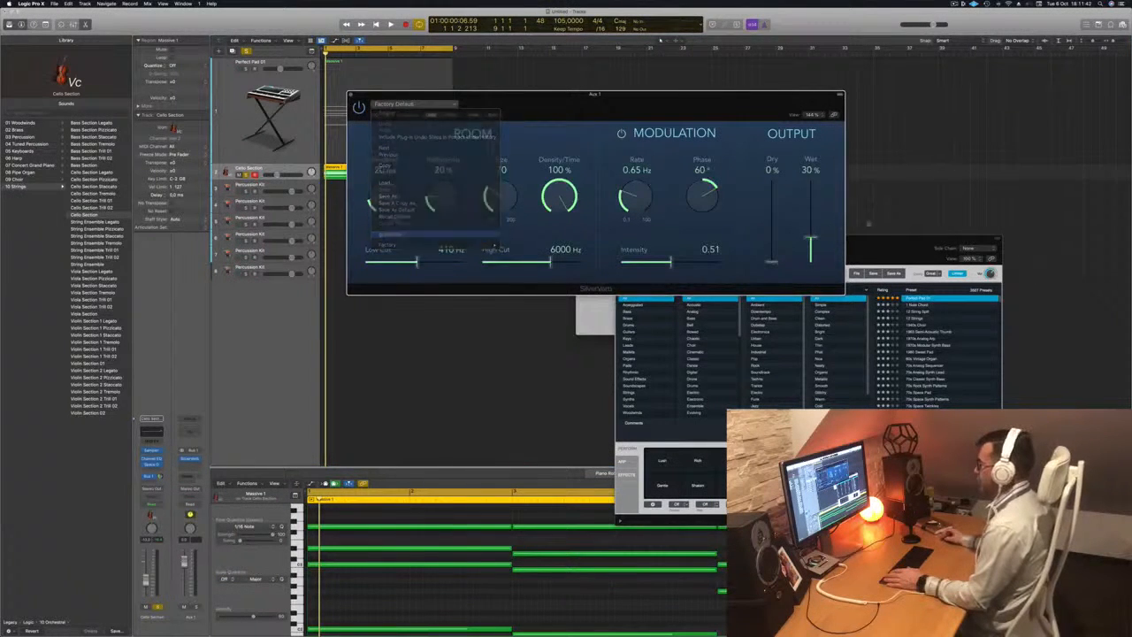
{"action": "key", "text": "space"}
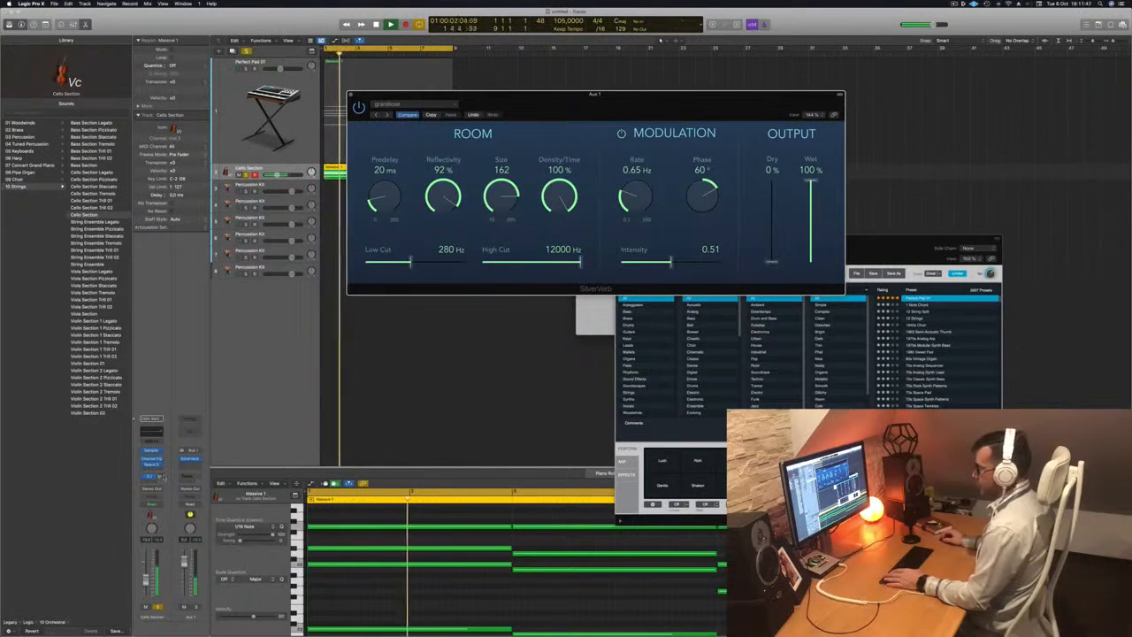
{"action": "left_click_drag", "start_coordinate": [594, 95], "coordinate": [670, 97]}
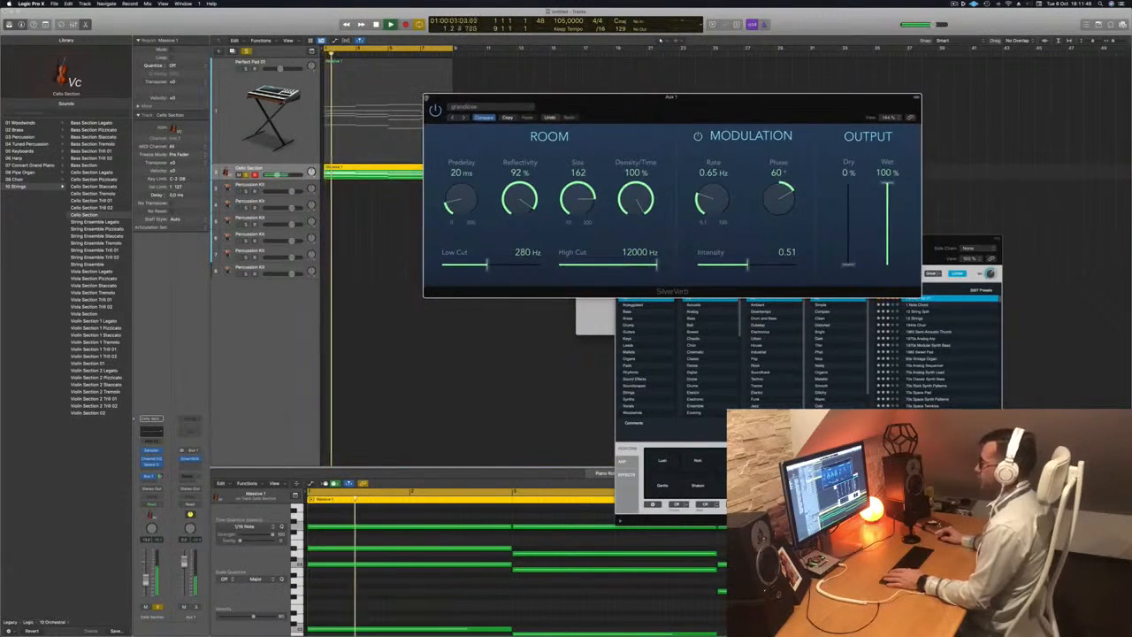
Step: Close the SilverVerb window and unsolo the Cello Section track
{"action": "key", "text": "super+w"}
{"action": "left_click", "coordinate": [246, 51]}
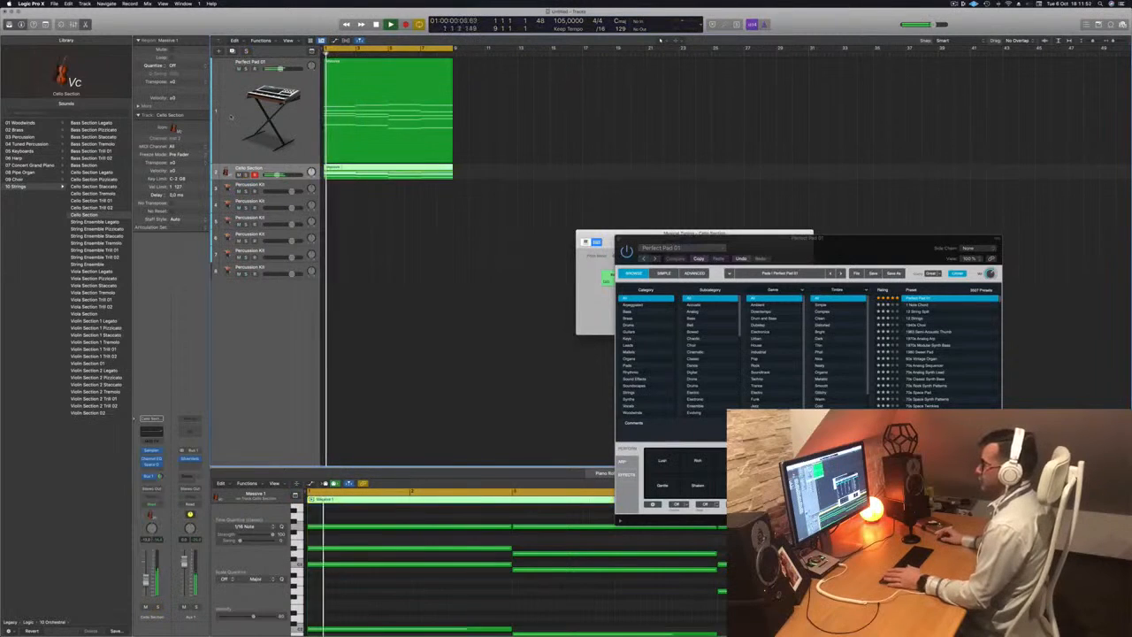
Step: Duplicate the Perfect Pad 01 track and copy its chord region onto the new track
{"action": "left_click", "coordinate": [268, 110]}
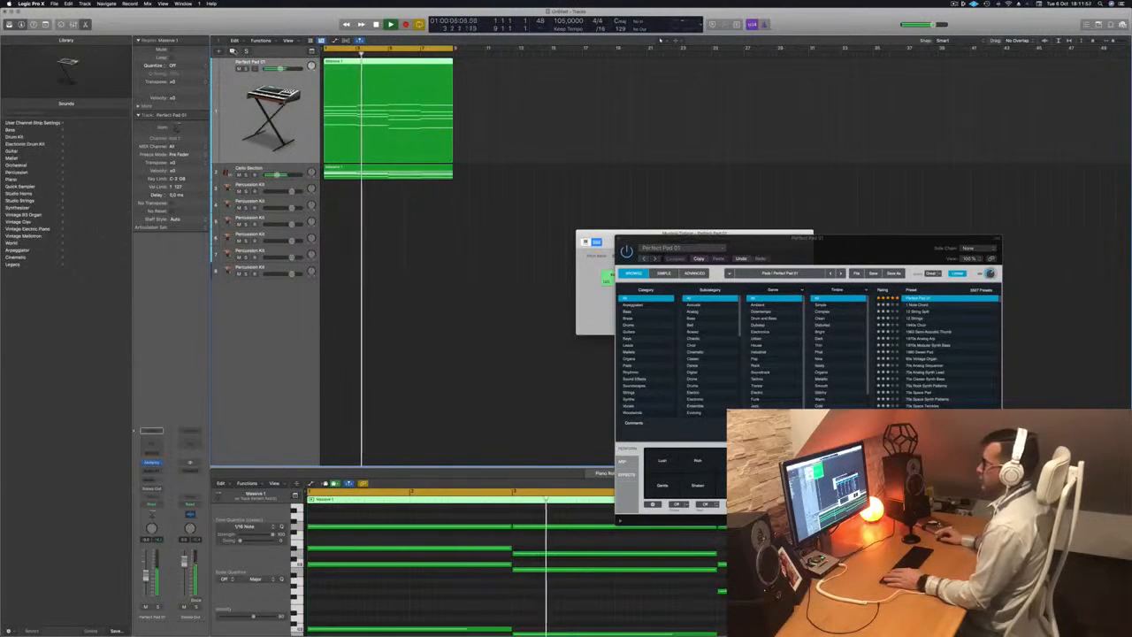
{"action": "key", "text": "super+d"}
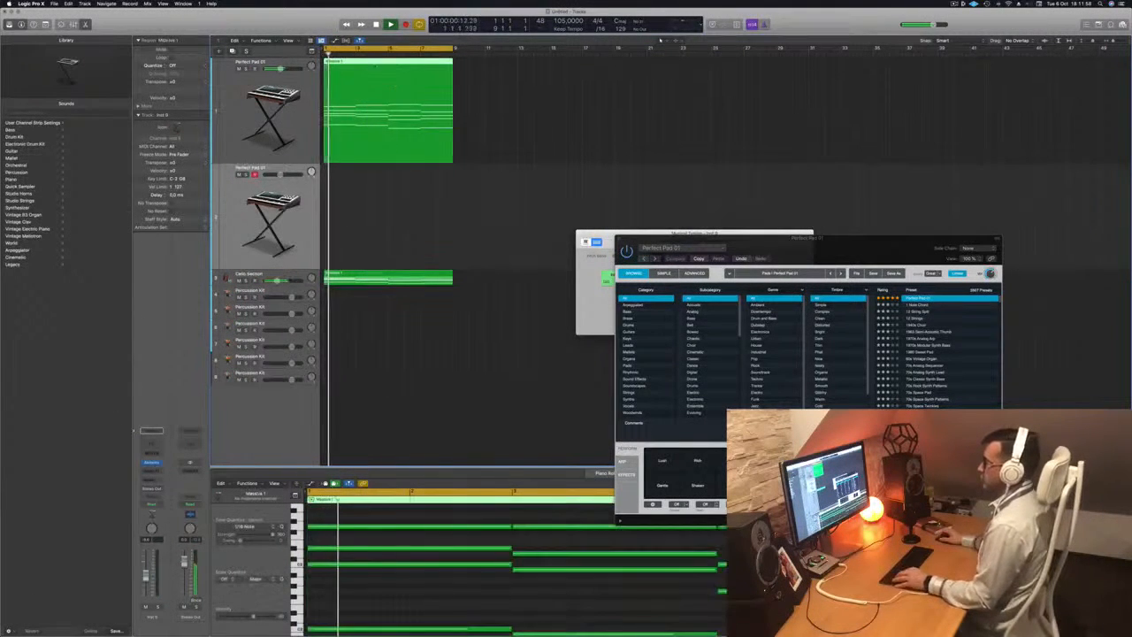
{"action": "key", "text": "space"}
{"action": "left_click_drag", "start_coordinate": [397, 85], "coordinate": [378, 168]}
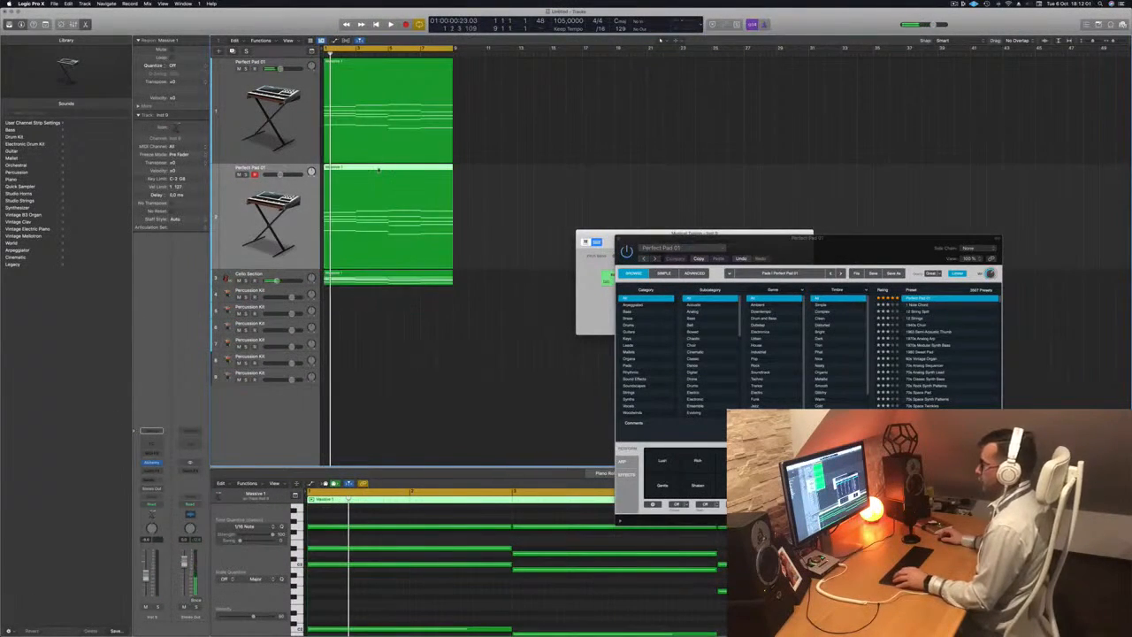
Step: Delete the upper chord notes from the copied pad region, keeping only the lowest line
{"action": "key", "text": "e"}
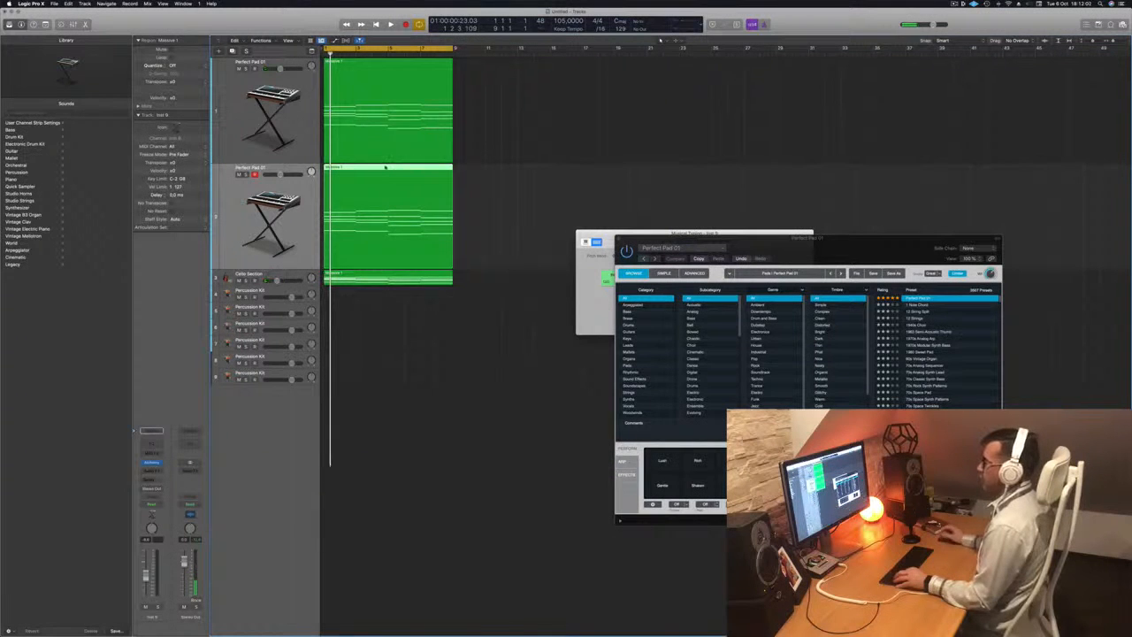
{"action": "key", "text": "e"}
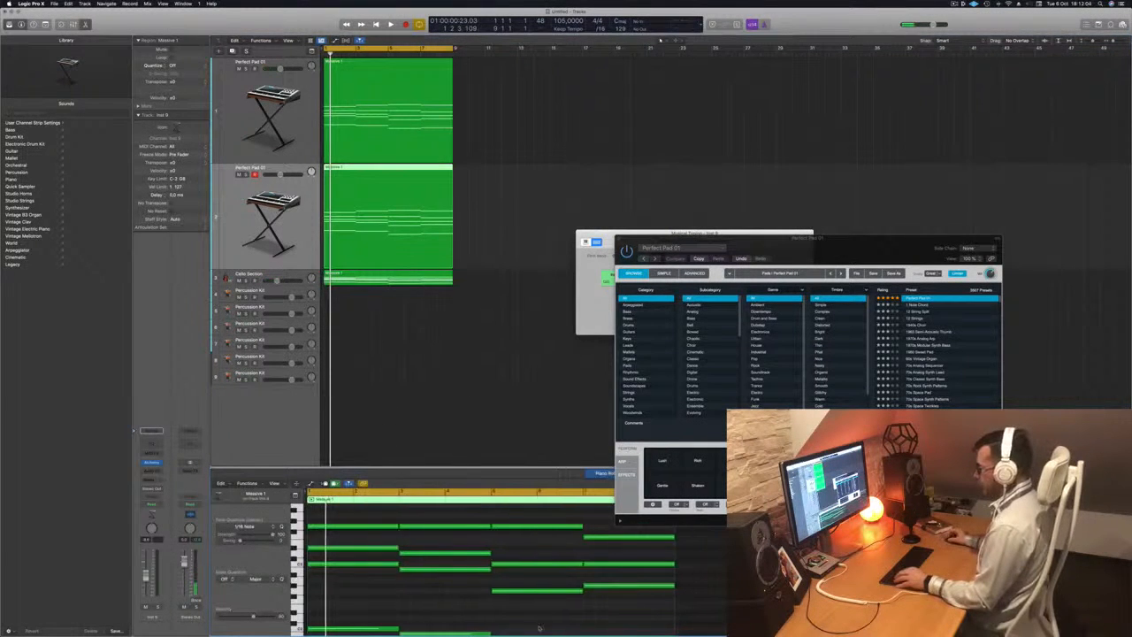
{"action": "scroll", "coordinate": [539, 627], "scroll_direction": "down", "scroll_amount": 3}
{"action": "left_click_drag", "start_coordinate": [630, 584], "coordinate": [358, 529]}
{"action": "key", "text": "Delete"}
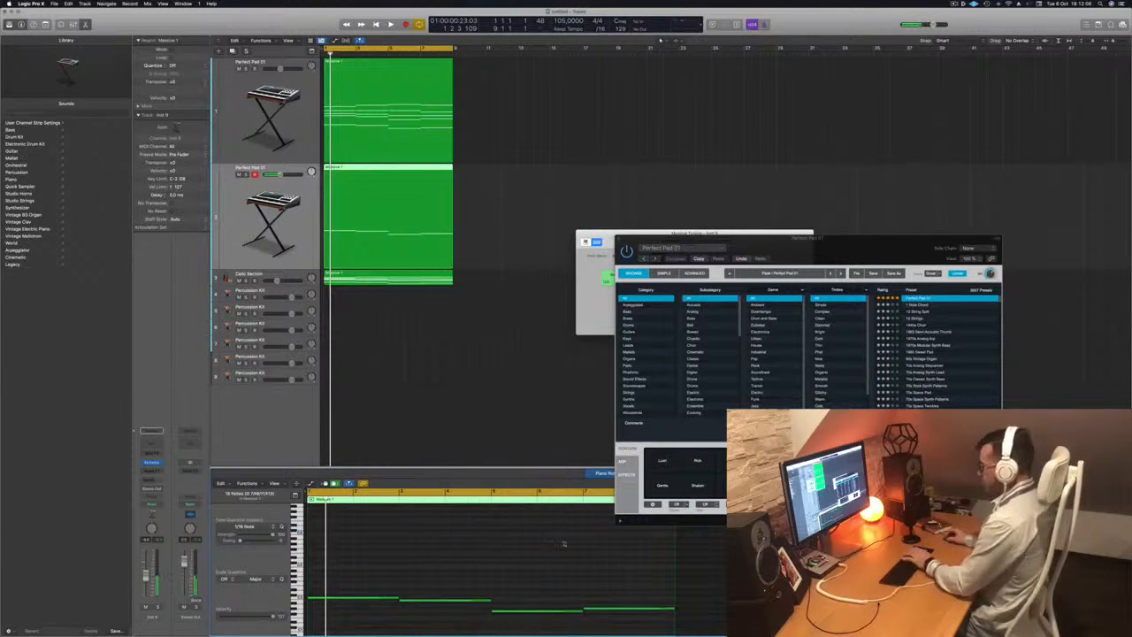
Step: Transpose the remaining bass notes of the copied pad region down one octave and play from the beginning
{"action": "key", "text": "Return"}
{"action": "key", "text": "super+a"}
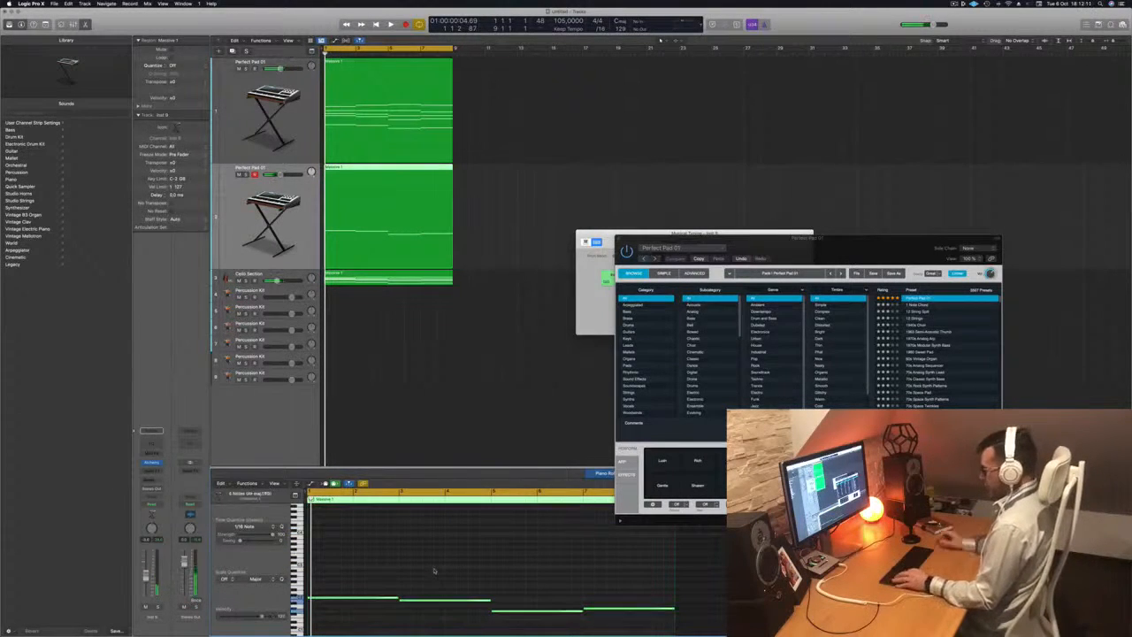
{"action": "key", "text": "alt+shift+Down"}
{"action": "key", "text": "space"}
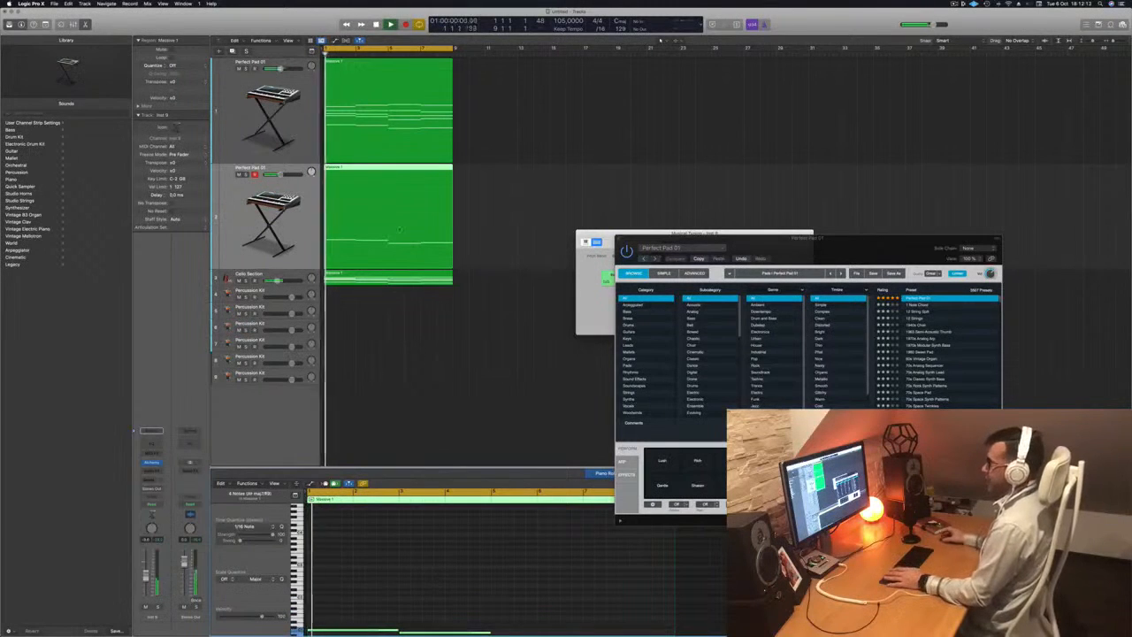
{"action": "left_click", "coordinate": [287, 237]}
{"action": "key", "text": "Return"}
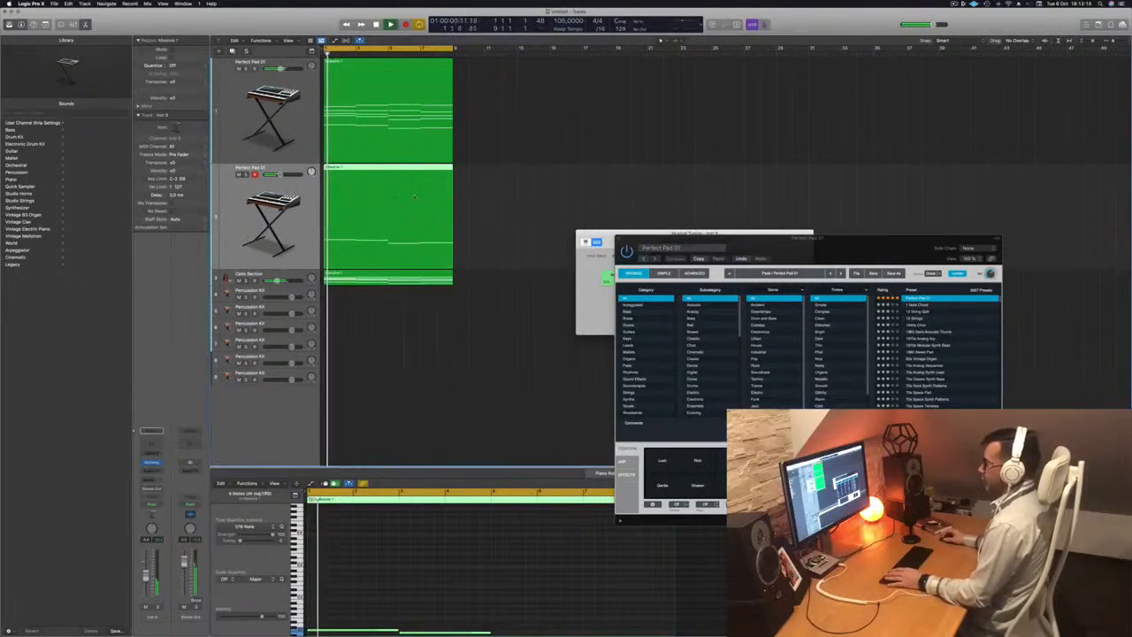
{"action": "key", "text": "Return"}
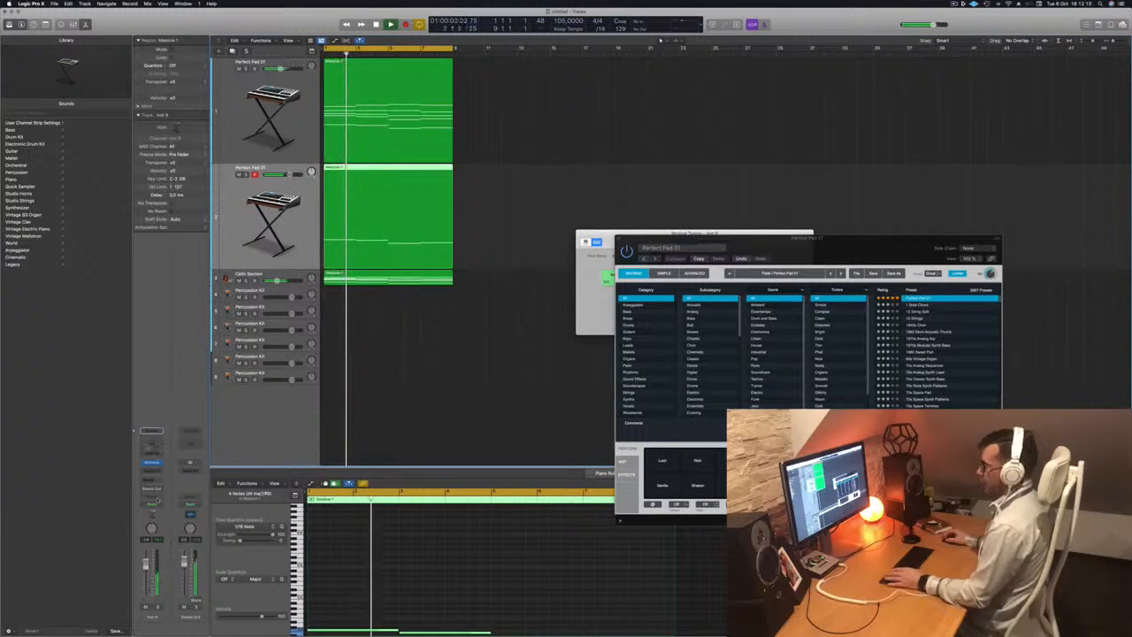
Step: Add a Channel EQ to the duplicated pad track and close its window
{"action": "left_click", "coordinate": [151, 444]}
{"action": "left_click_drag", "start_coordinate": [695, 94], "coordinate": [782, 149]}
{"action": "left_click", "coordinate": [438, 149]}
{"action": "key", "text": "space"}
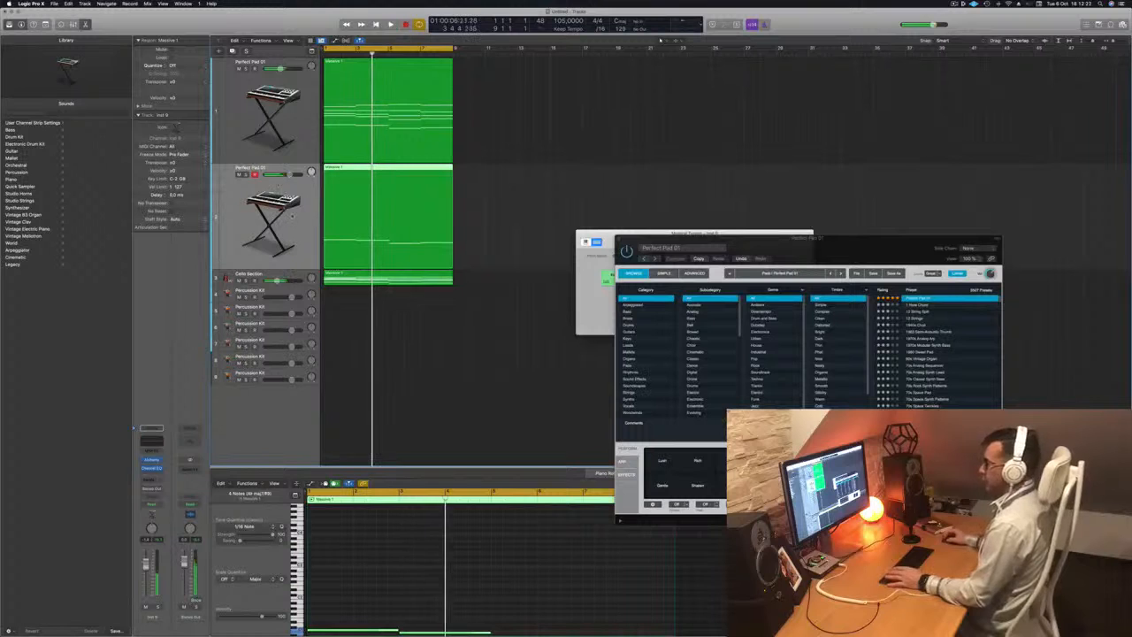
Step: Audition the Lush, Gentle, Shaken and Soft variations in the duplicated pad's Alchemy during playback, keep Soft, and briefly solo the track
{"action": "key", "text": "space"}
{"action": "left_click_drag", "start_coordinate": [812, 251], "coordinate": [821, 237]}
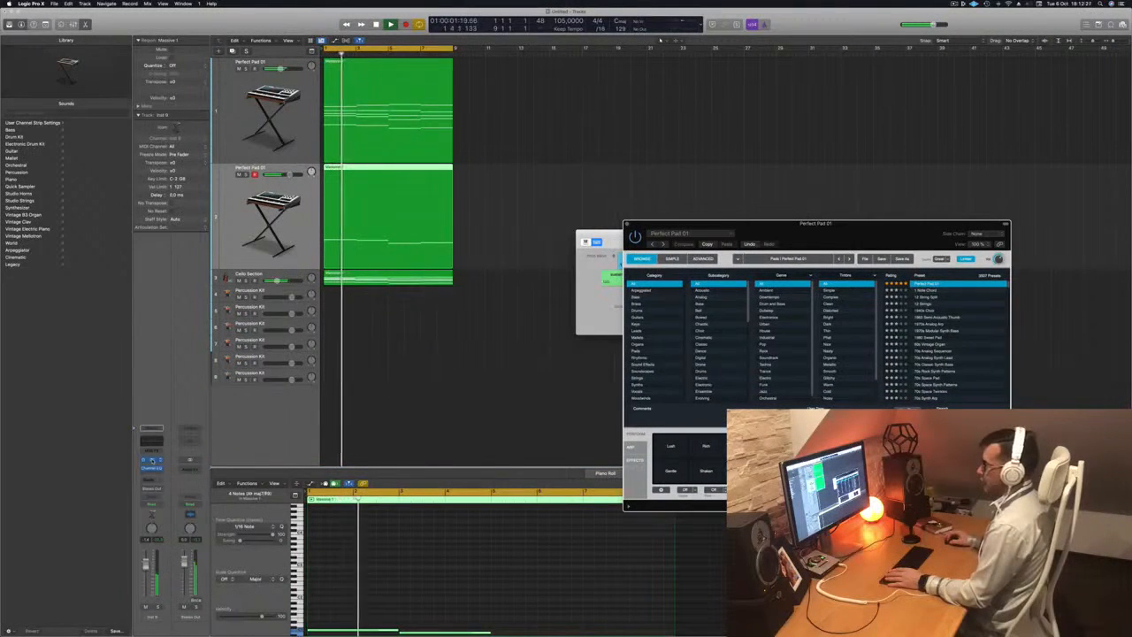
{"action": "left_click", "coordinate": [152, 460]}
{"action": "left_click_drag", "start_coordinate": [599, 108], "coordinate": [716, 127]}
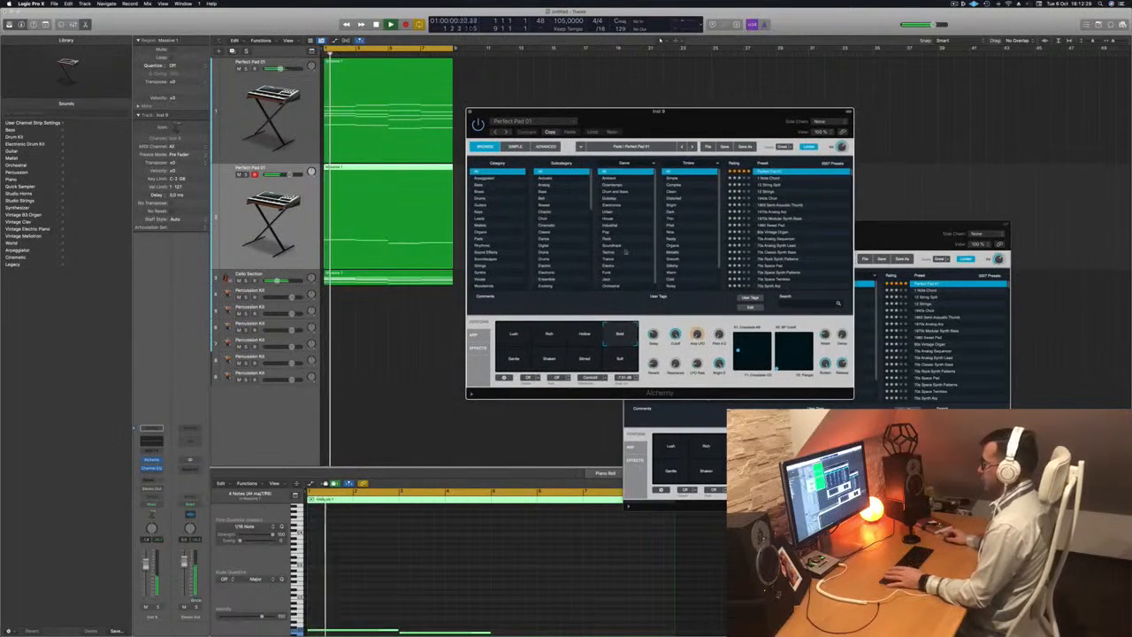
{"action": "left_click", "coordinate": [516, 335]}
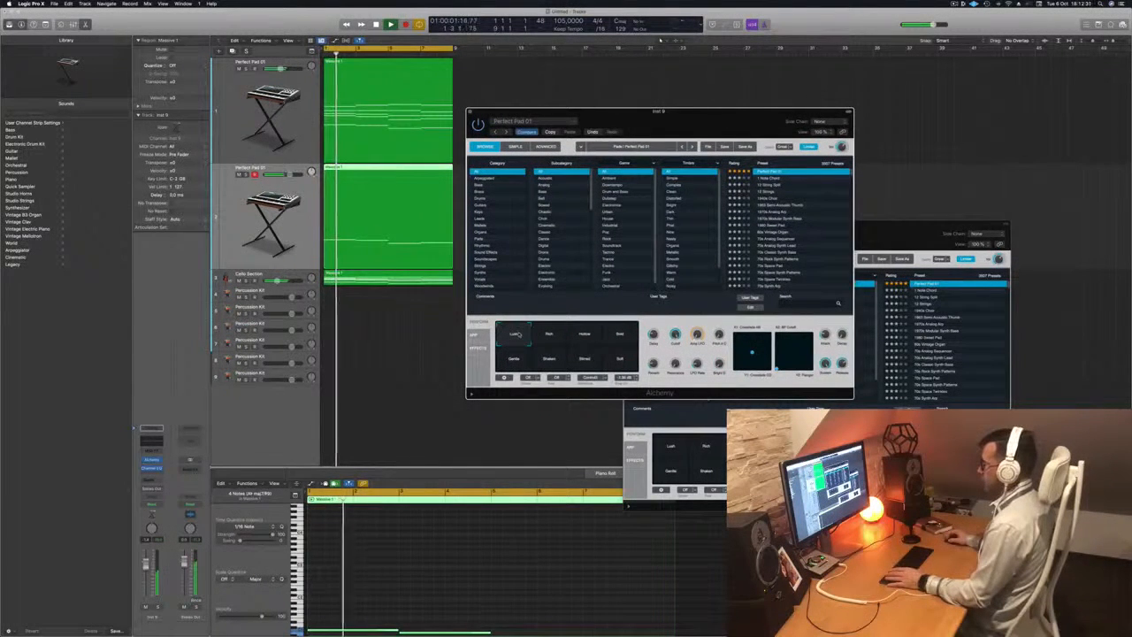
{"action": "left_click", "coordinate": [513, 365]}
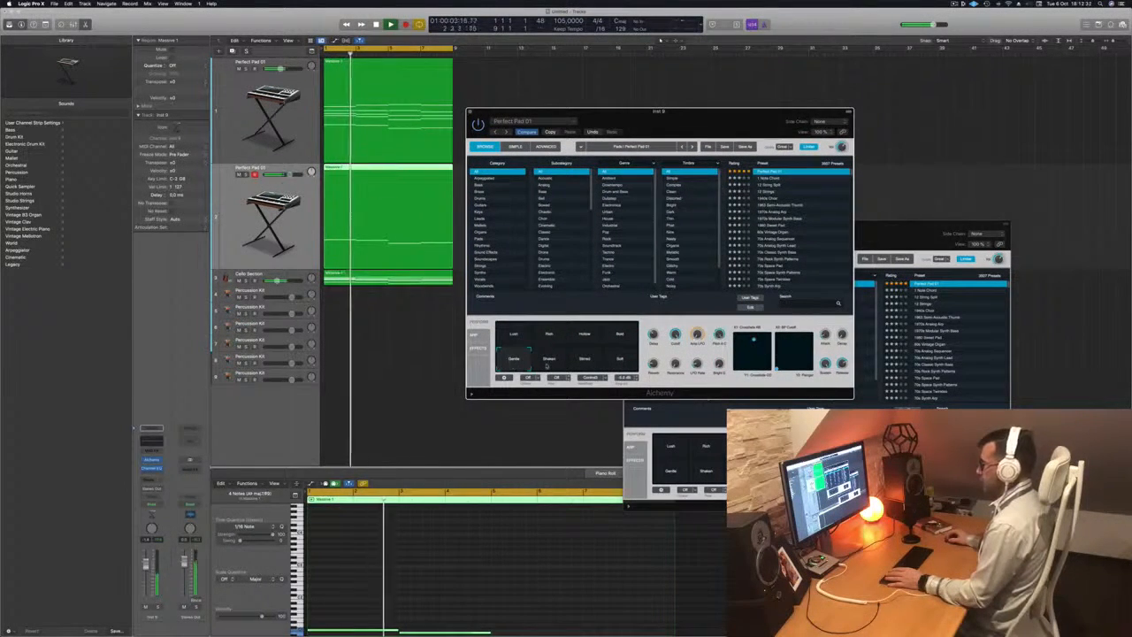
{"action": "left_click", "coordinate": [549, 365]}
{"action": "left_click", "coordinate": [584, 366]}
{"action": "left_click", "coordinate": [622, 365]}
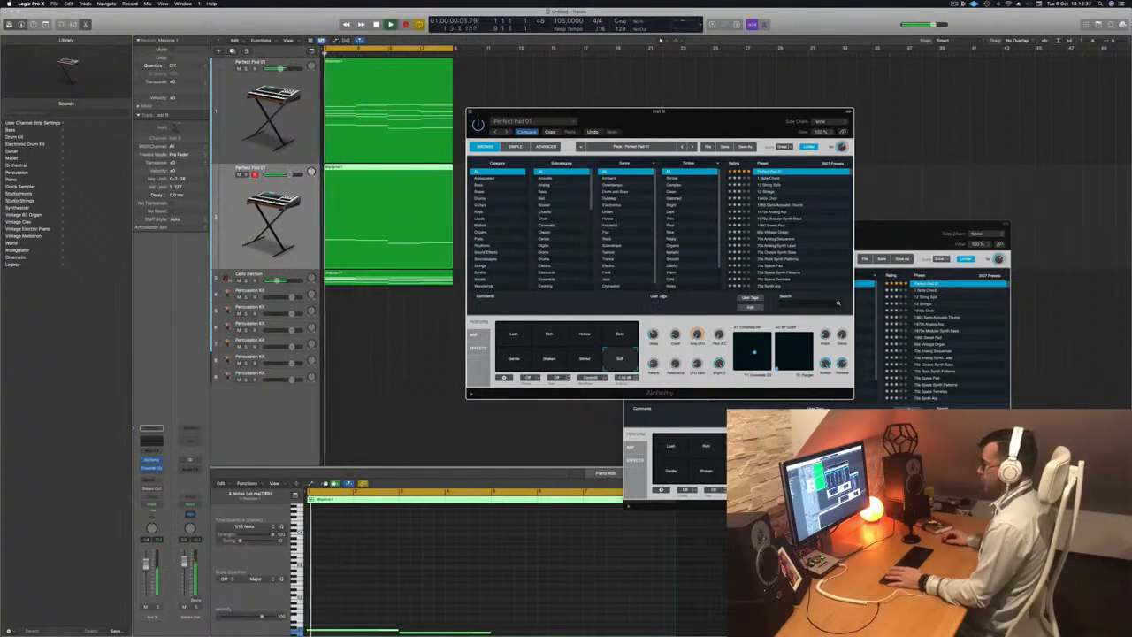
{"action": "left_click", "coordinate": [245, 175]}
{"action": "left_click", "coordinate": [247, 174]}
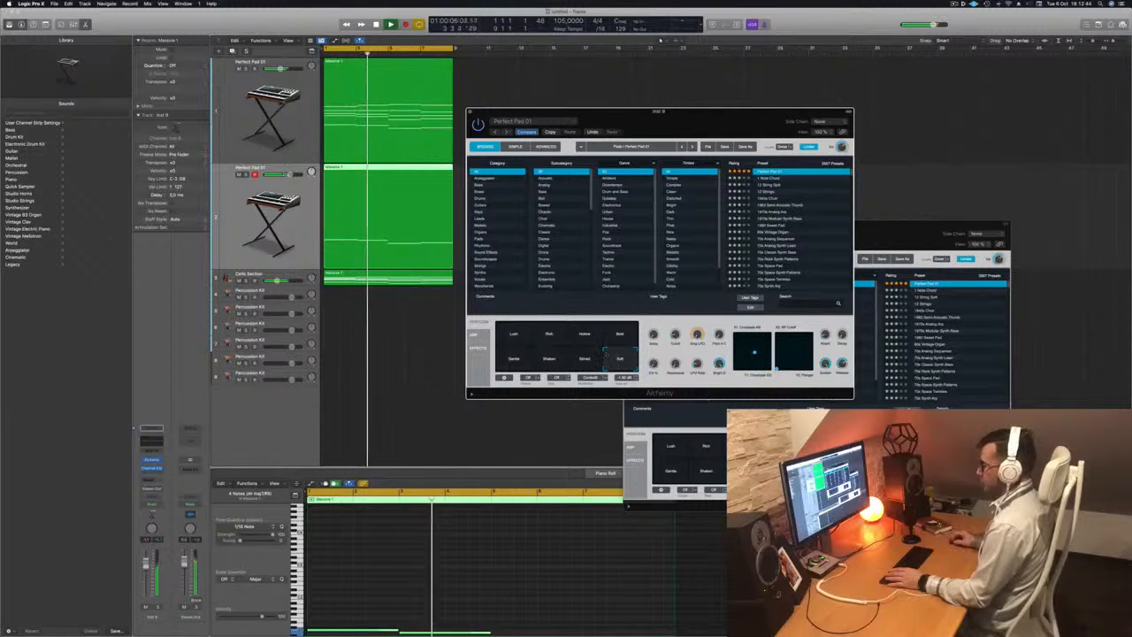
Step: Insert a stereo Compressor on the duplicated pad track and close that track's plug-in windows
{"action": "left_click", "coordinate": [151, 471]}
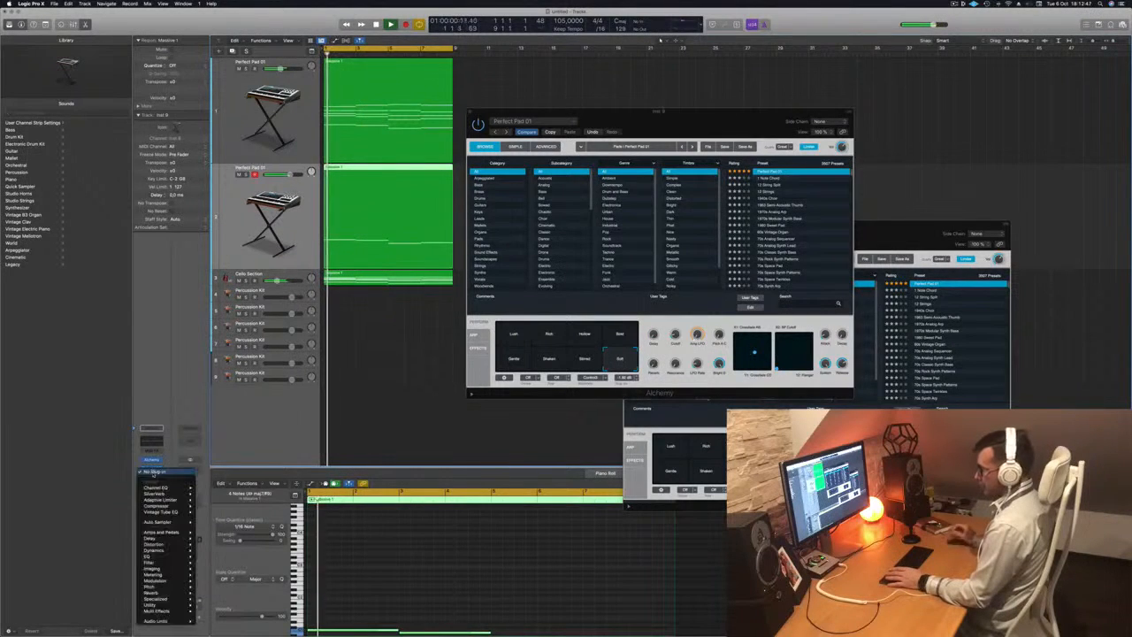
{"action": "mouse_move", "coordinate": [161, 506]}
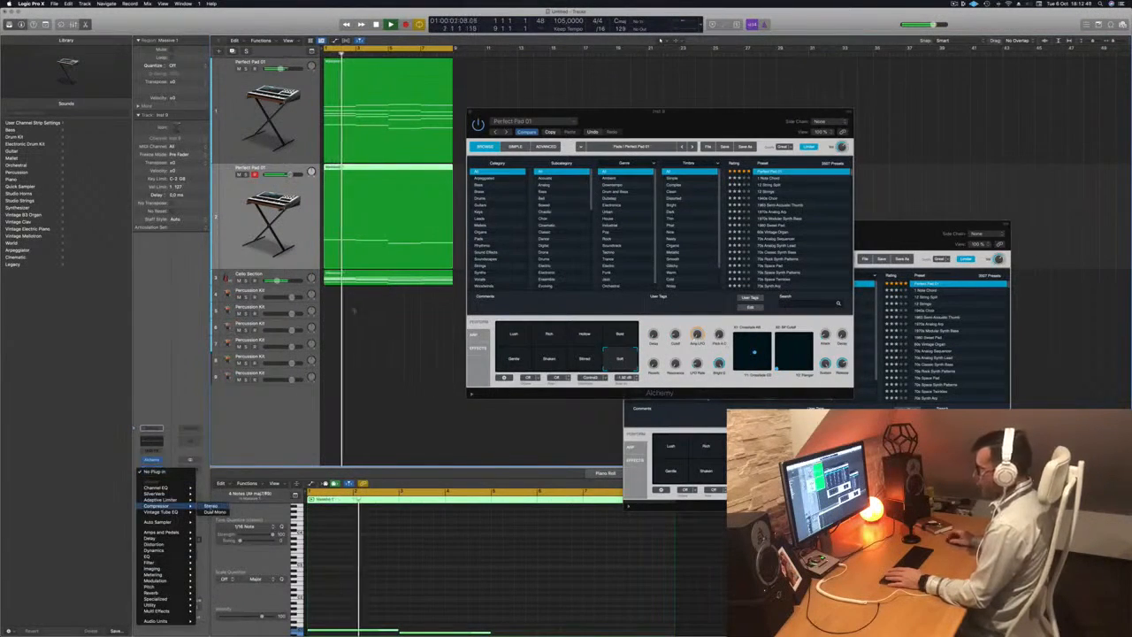
{"action": "left_click", "coordinate": [209, 506]}
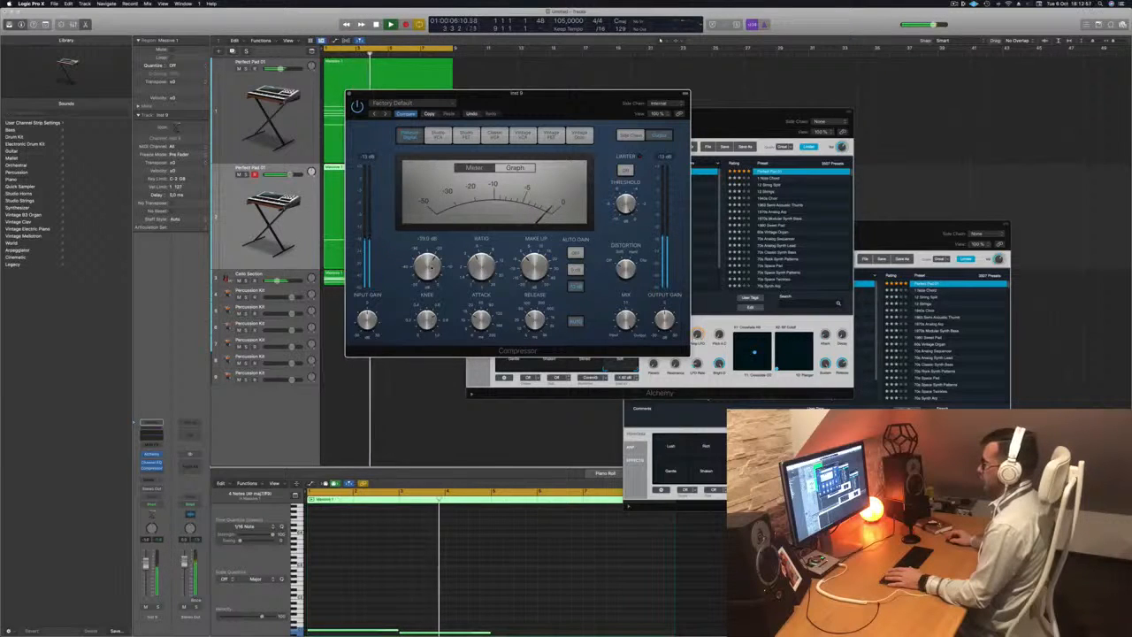
{"action": "left_click_drag", "start_coordinate": [533, 102], "coordinate": [545, 104]}
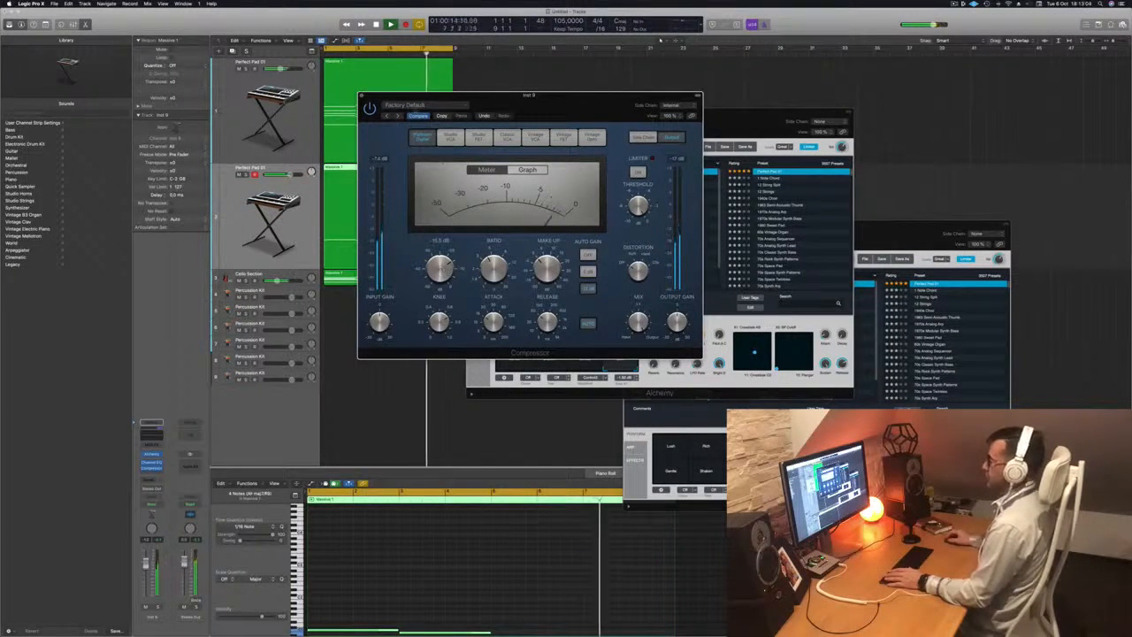
{"action": "left_click", "coordinate": [362, 96]}
{"action": "left_click_drag", "start_coordinate": [621, 115], "coordinate": [614, 117]}
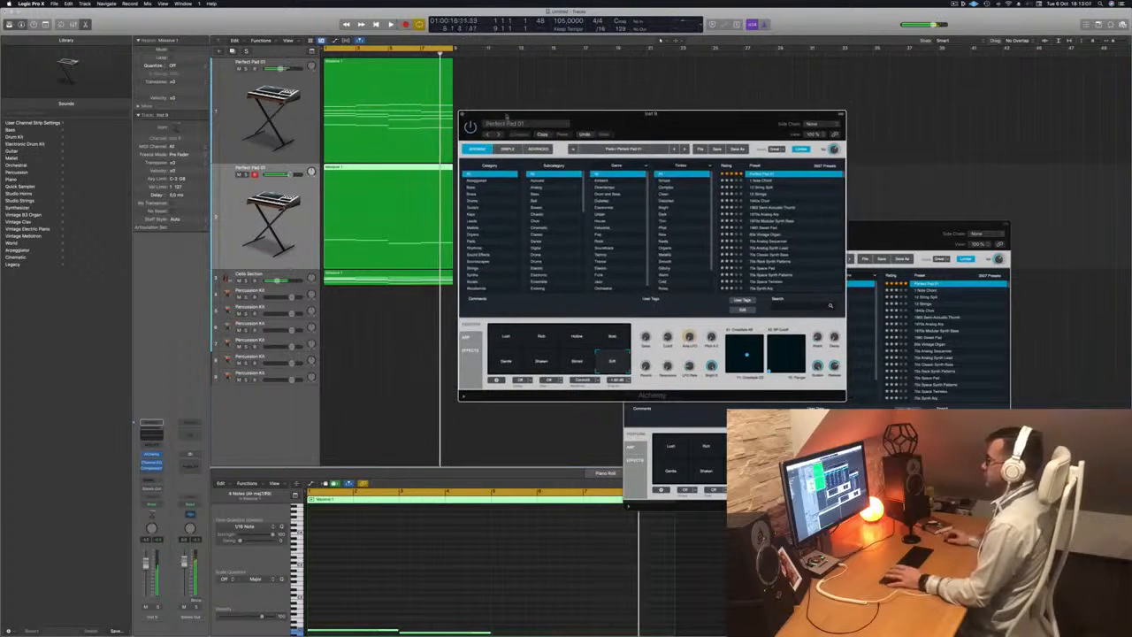
{"action": "left_click", "coordinate": [463, 113]}
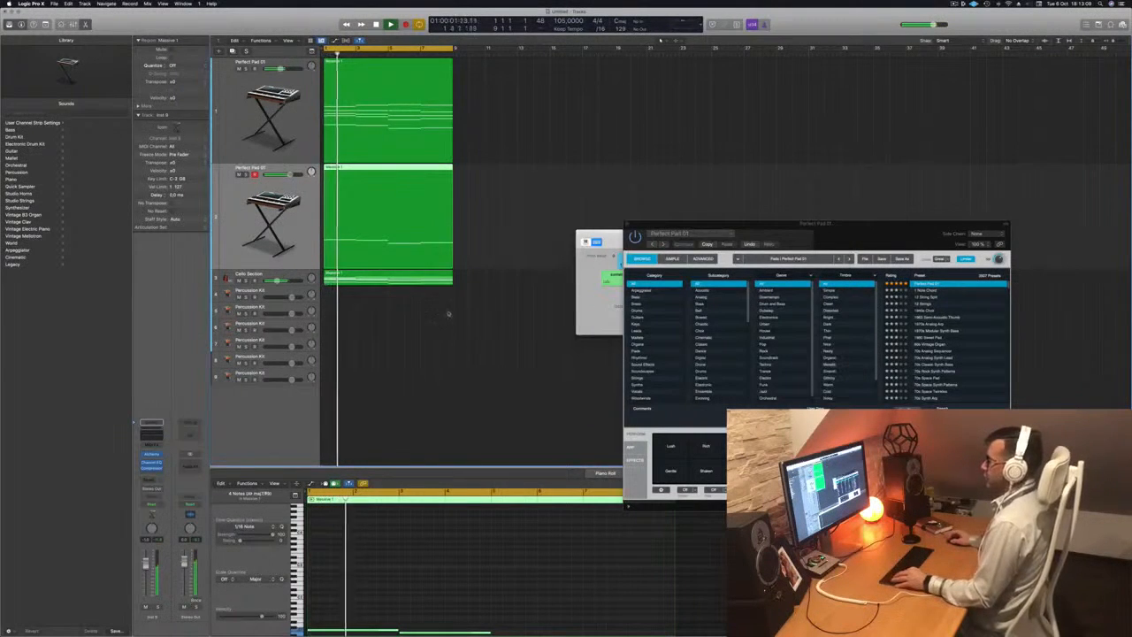
Step: Duplicate the top Perfect Pad 01 track again and copy its full chord region onto the new second track
{"action": "scroll", "coordinate": [449, 315], "scroll_direction": "down", "scroll_amount": 5}
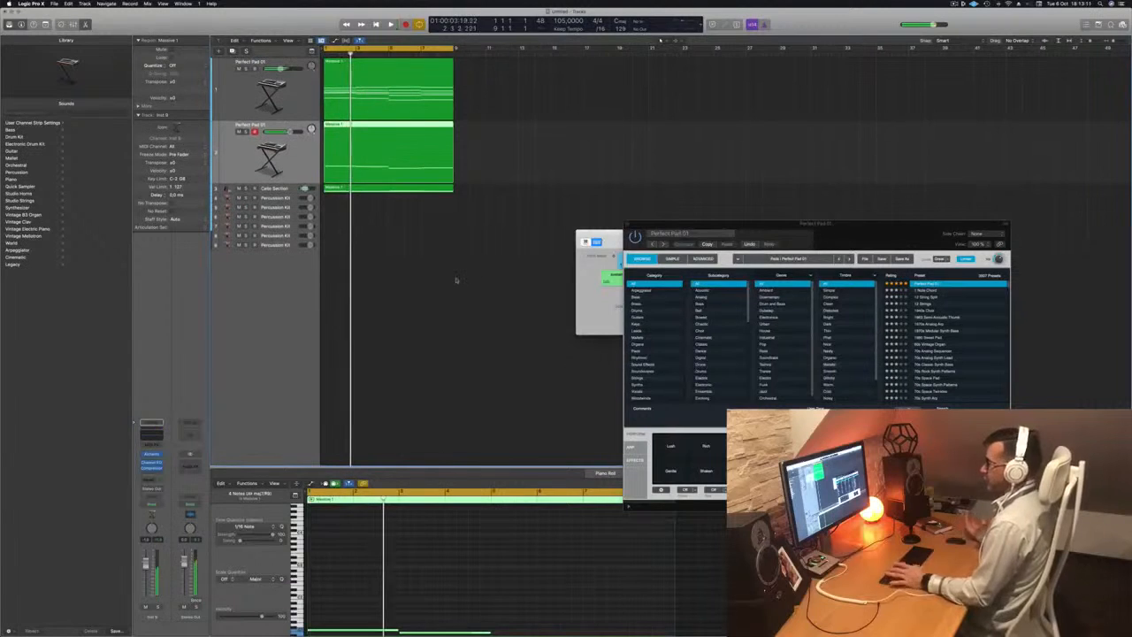
{"action": "key", "text": "Return"}
{"action": "left_click", "coordinate": [288, 110]}
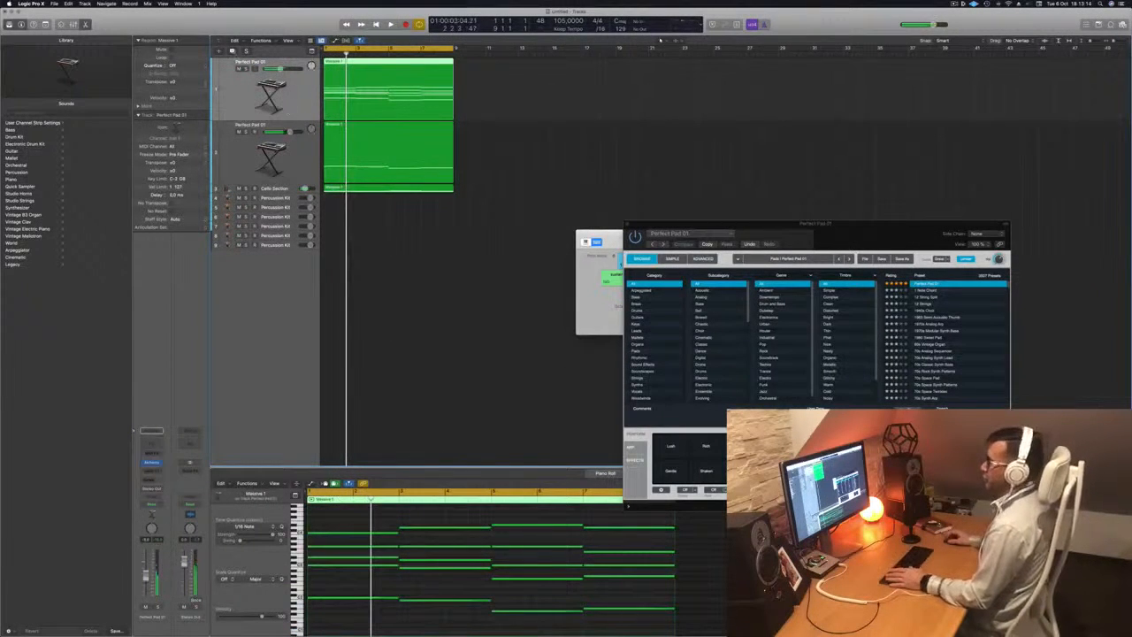
{"action": "key", "text": "super+d"}
{"action": "left_click_drag", "start_coordinate": [425, 103], "coordinate": [395, 149]}
Step: Delete the lower chord notes from the second track's region, keeping only the highest line, and return to the beginning
{"action": "key", "text": "super+Left"}
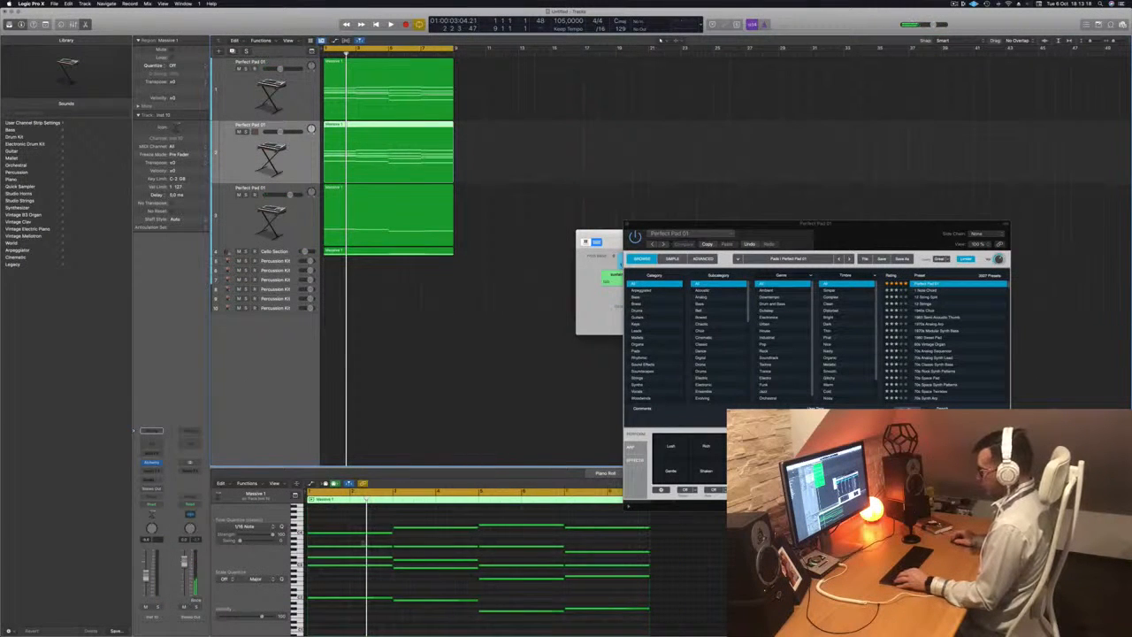
{"action": "left_click_drag", "start_coordinate": [350, 542], "coordinate": [626, 611]}
{"action": "key", "text": "Delete"}
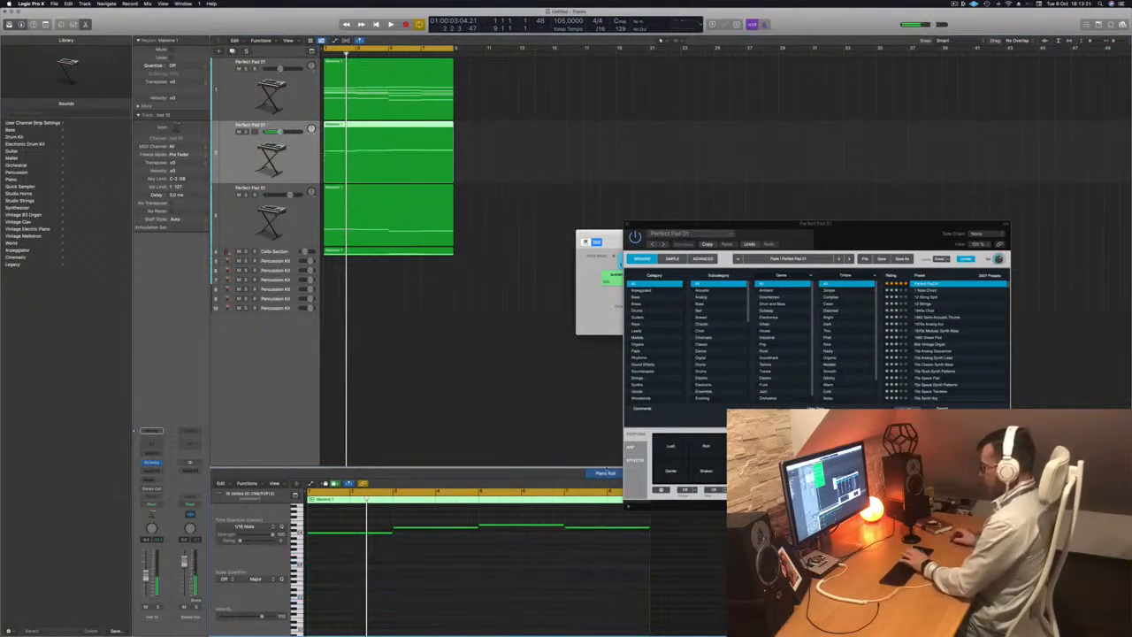
{"action": "key", "text": "Return"}
{"action": "key", "text": "space"}
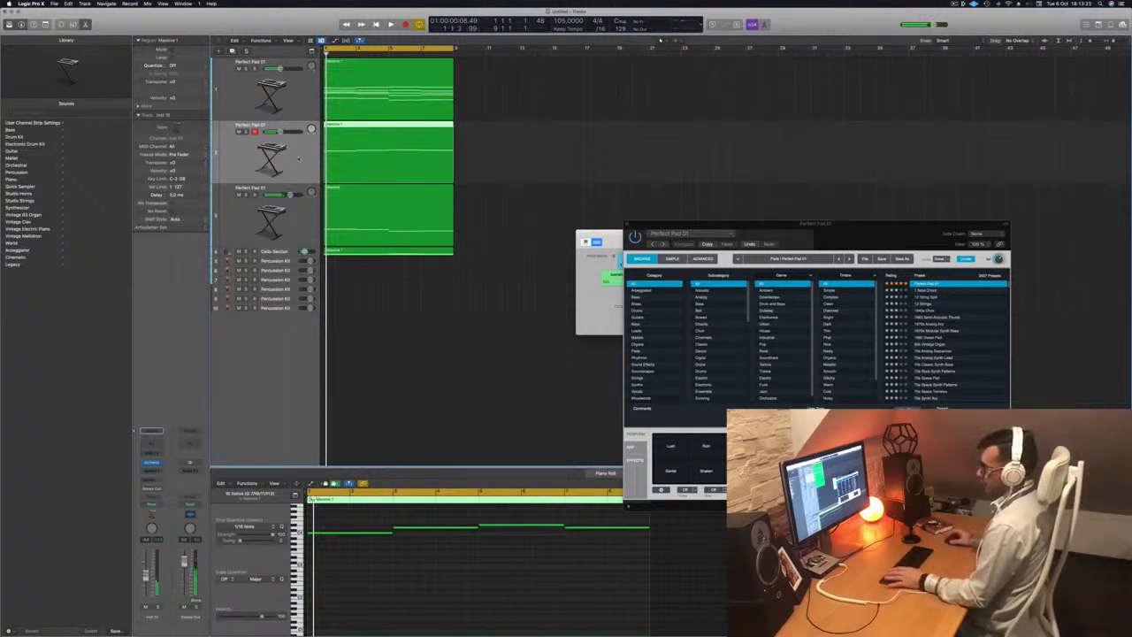
Step: Load the French Horn Solo patch from the Orchestral brass sounds on the second track and play it
{"action": "left_click", "coordinate": [15, 165]}
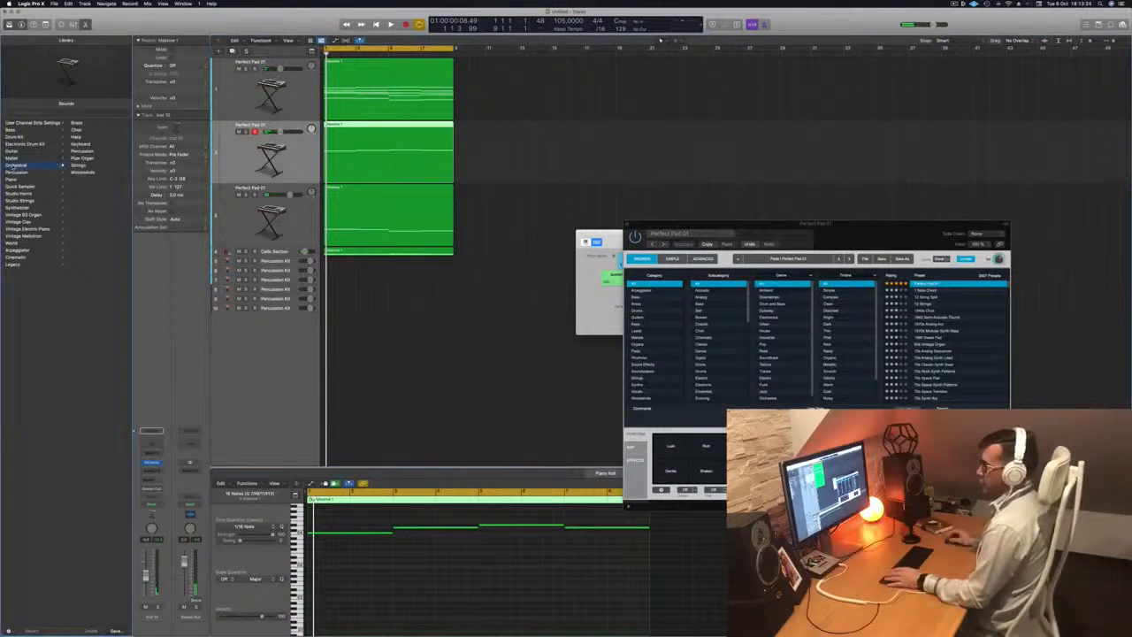
{"action": "left_click", "coordinate": [87, 124]}
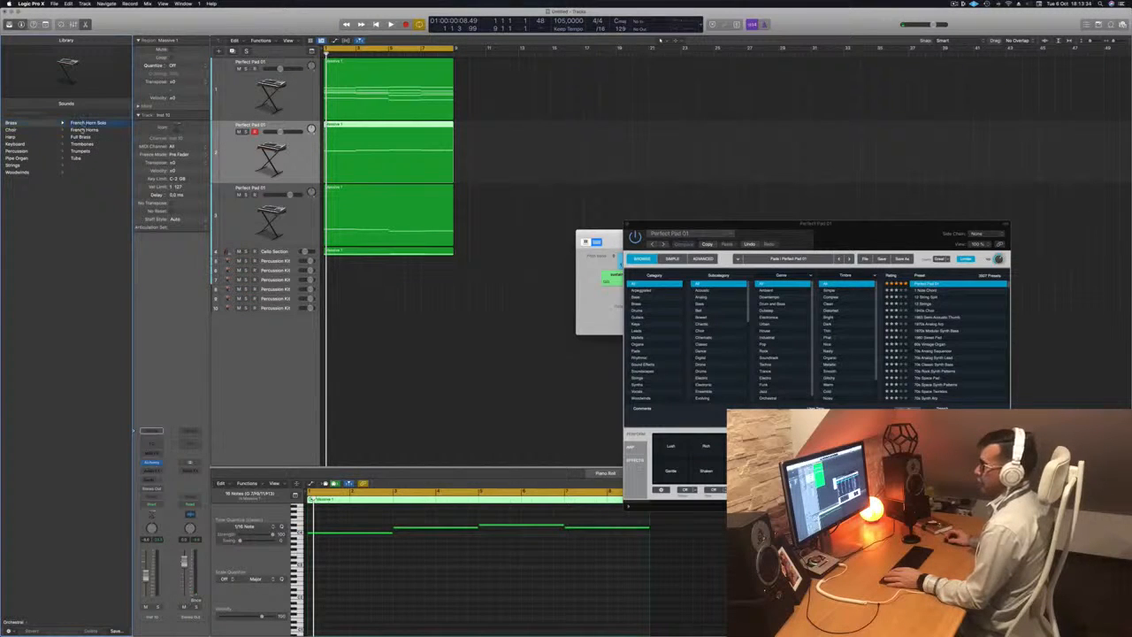
{"action": "left_click", "coordinate": [89, 122]}
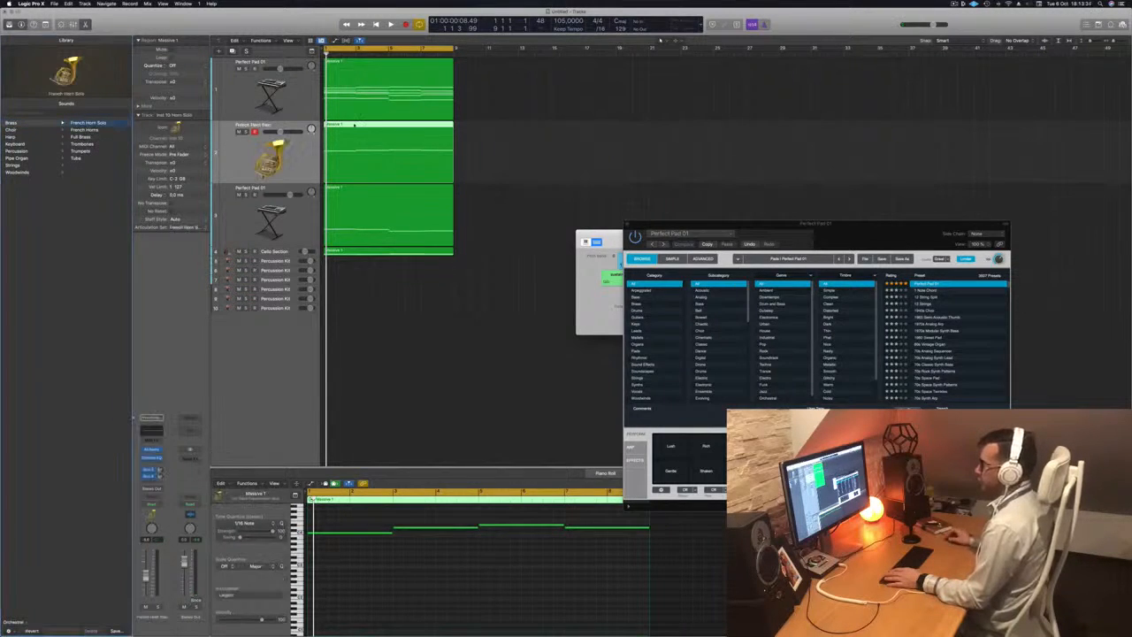
{"action": "key", "text": "space"}
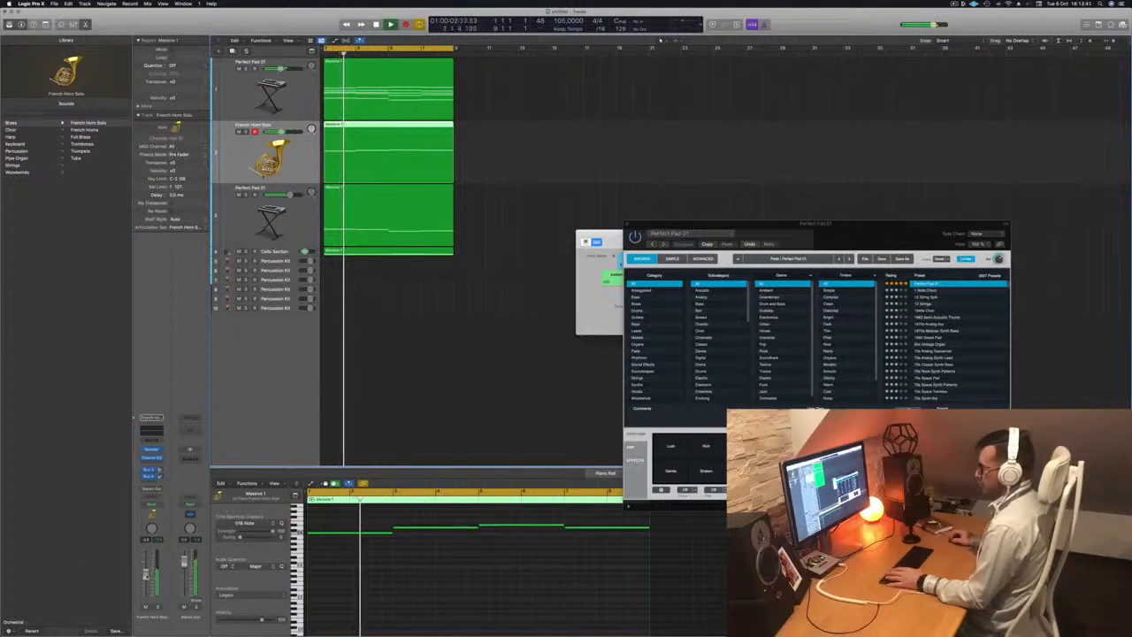
Step: Add a send to Bus 1 on the French Horn Solo channel strip
{"action": "left_click", "coordinate": [151, 482]}
{"action": "mouse_move", "coordinate": [148, 490]}
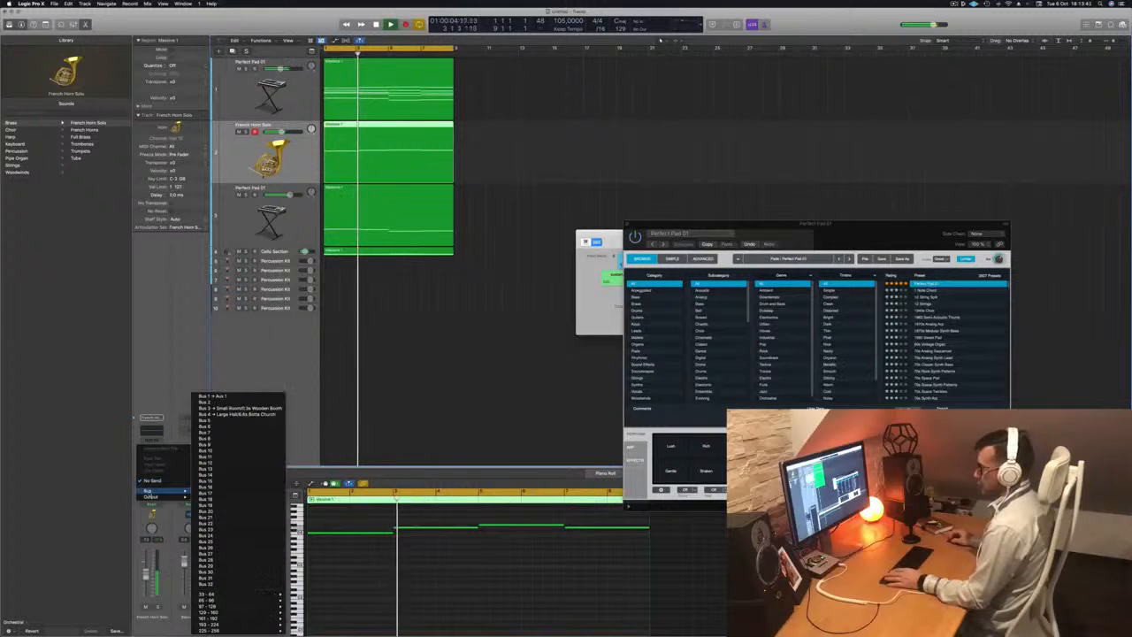
{"action": "left_click", "coordinate": [232, 444]}
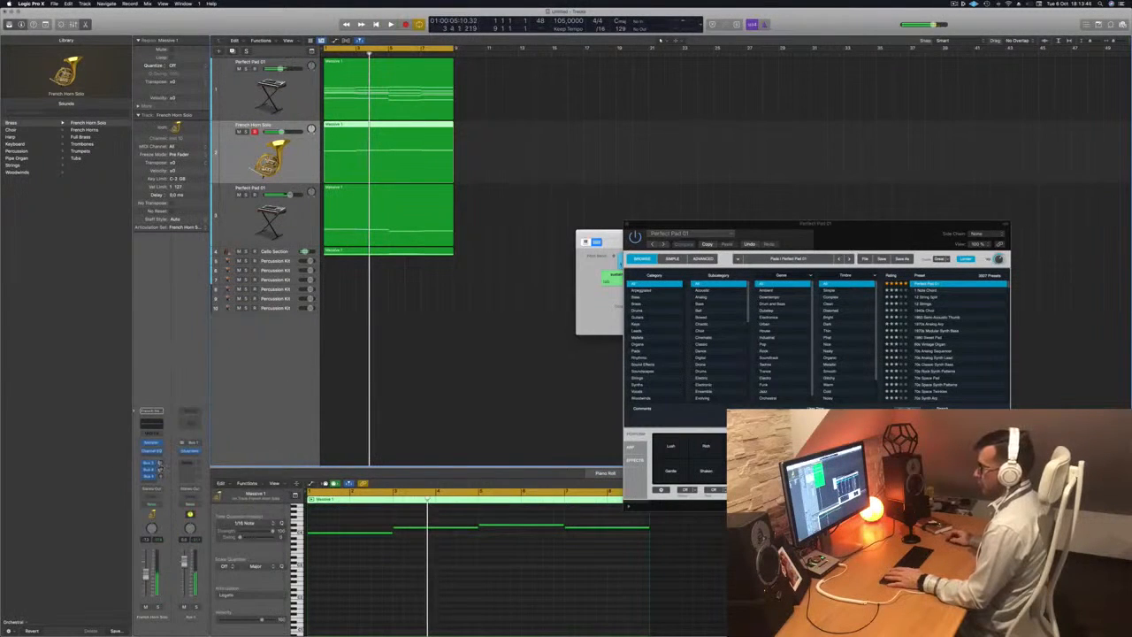
Step: Play back the arrangement to hear the French Horn Solo together with the pads
{"action": "key", "text": "space"}
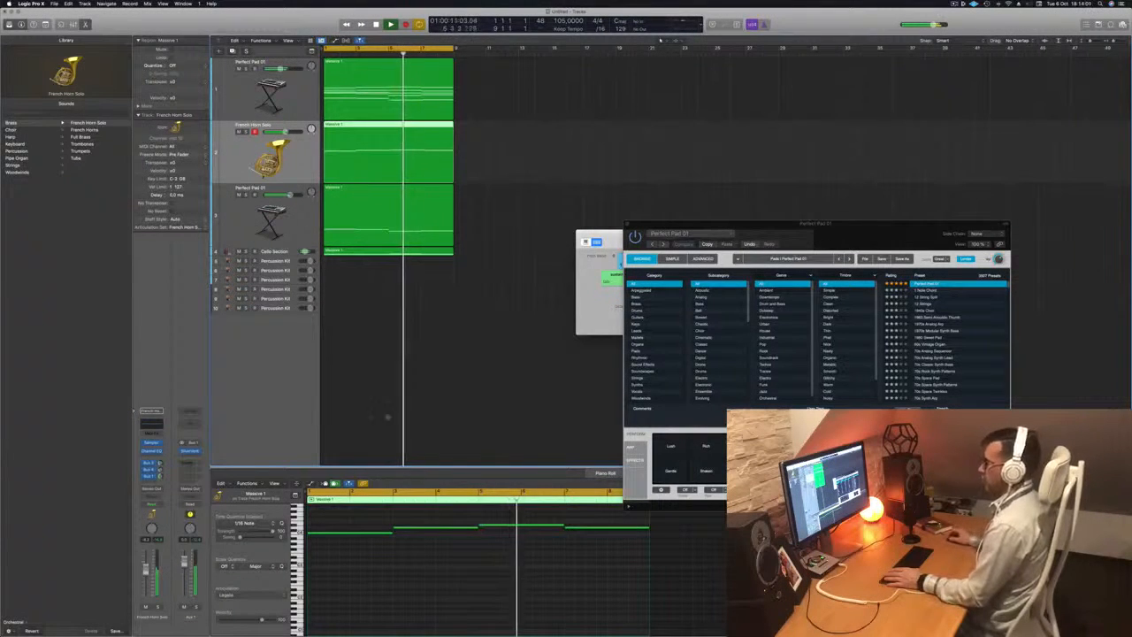
{"action": "scroll", "coordinate": [408, 361], "scroll_direction": "down", "scroll_amount": 1}
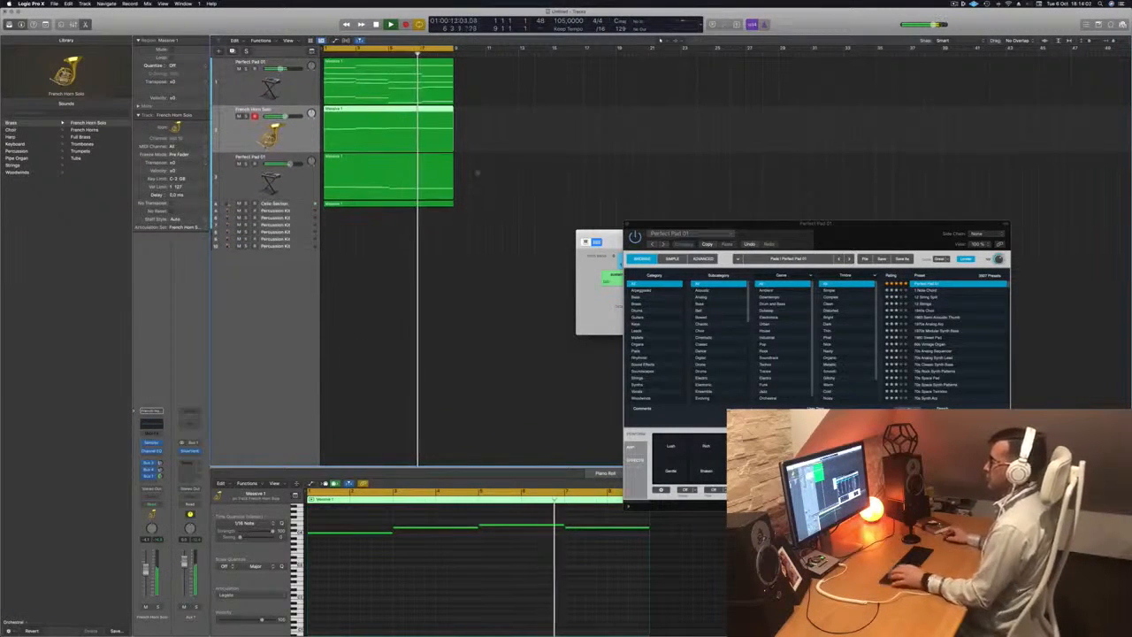
{"action": "scroll", "coordinate": [483, 193], "scroll_direction": "down", "scroll_amount": 1}
{"action": "scroll", "coordinate": [484, 193], "scroll_direction": "up", "scroll_amount": 1}
{"action": "scroll", "coordinate": [558, 180], "scroll_direction": "right", "scroll_amount": 3}
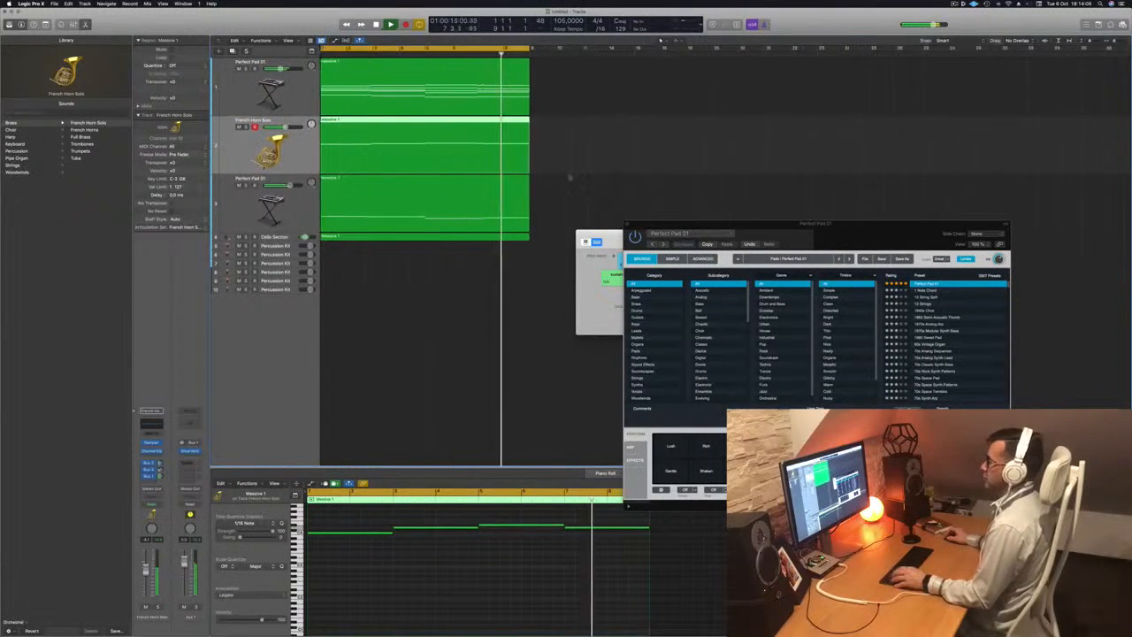
{"action": "key", "text": "space"}
Step: Repeat all track regions once from bar 9 to bar 17 and extend the playback cycle range over them
{"action": "scroll", "coordinate": [608, 189], "scroll_direction": "left", "scroll_amount": 2}
{"action": "left_click", "coordinate": [532, 162]}
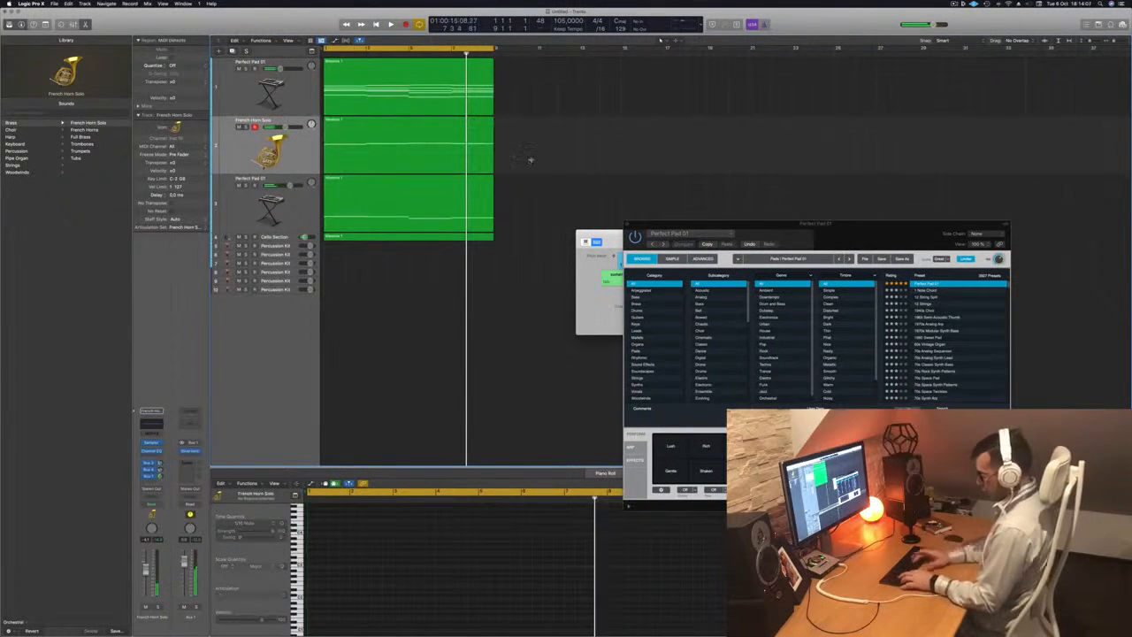
{"action": "key", "text": "super+a"}
{"action": "key", "text": "super+r"}
{"action": "key", "text": "Return"}
{"action": "key", "text": "space"}
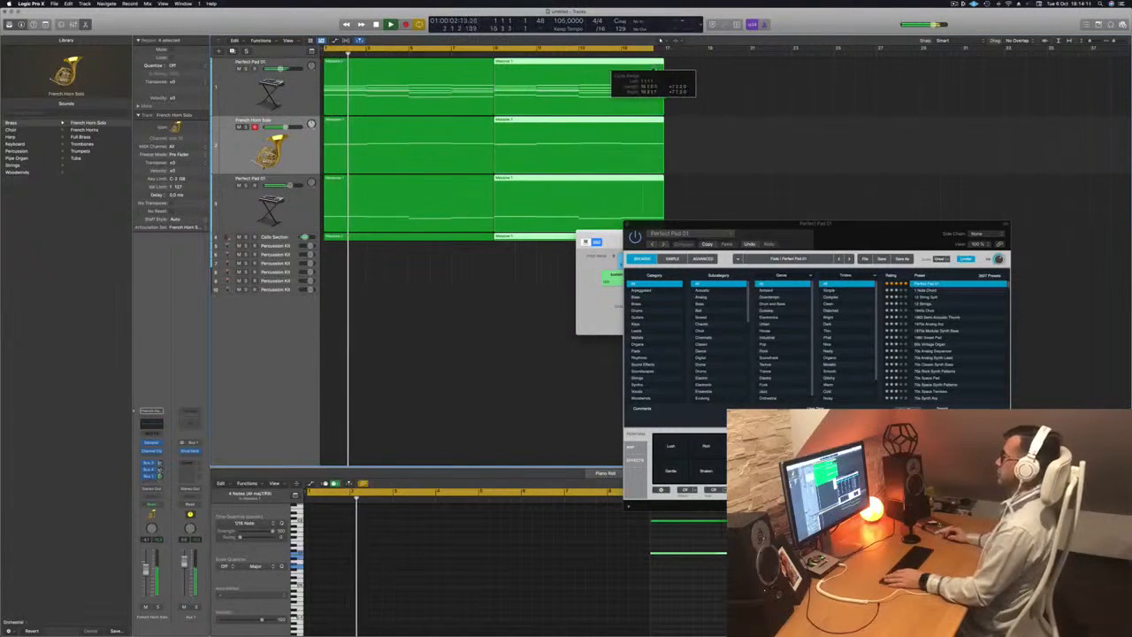
Step: Move the Perfect Pad 01 instrument window out of the way and close the Musical Typing keyboard
{"action": "left_click_drag", "start_coordinate": [682, 225], "coordinate": [770, 192]}
{"action": "left_click_drag", "start_coordinate": [611, 245], "coordinate": [475, 270]}
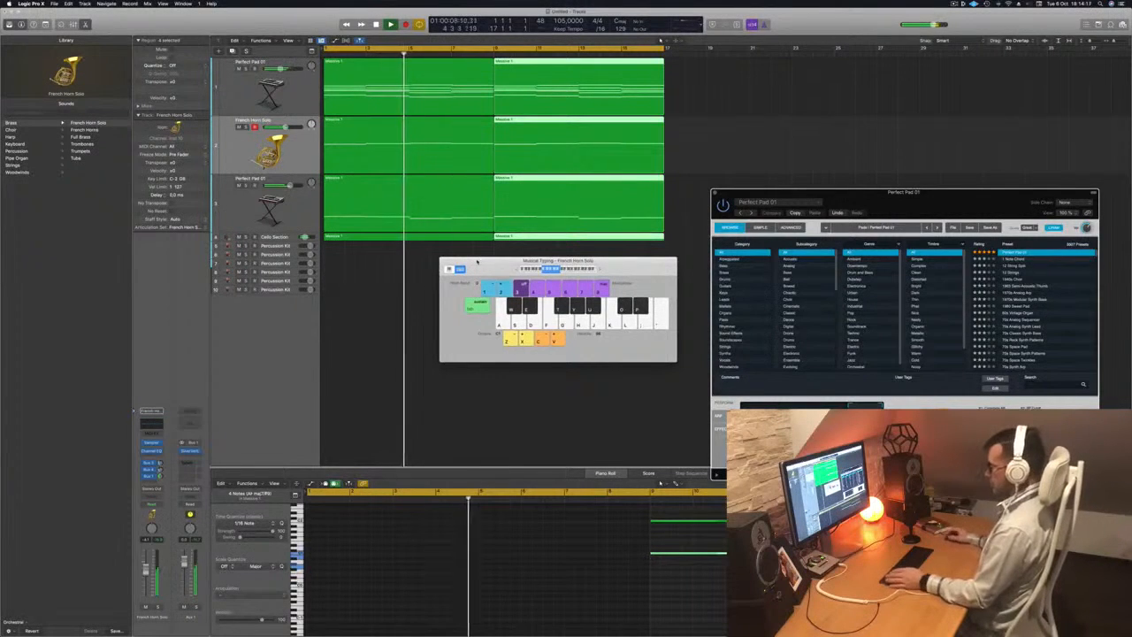
{"action": "key", "text": "super+k"}
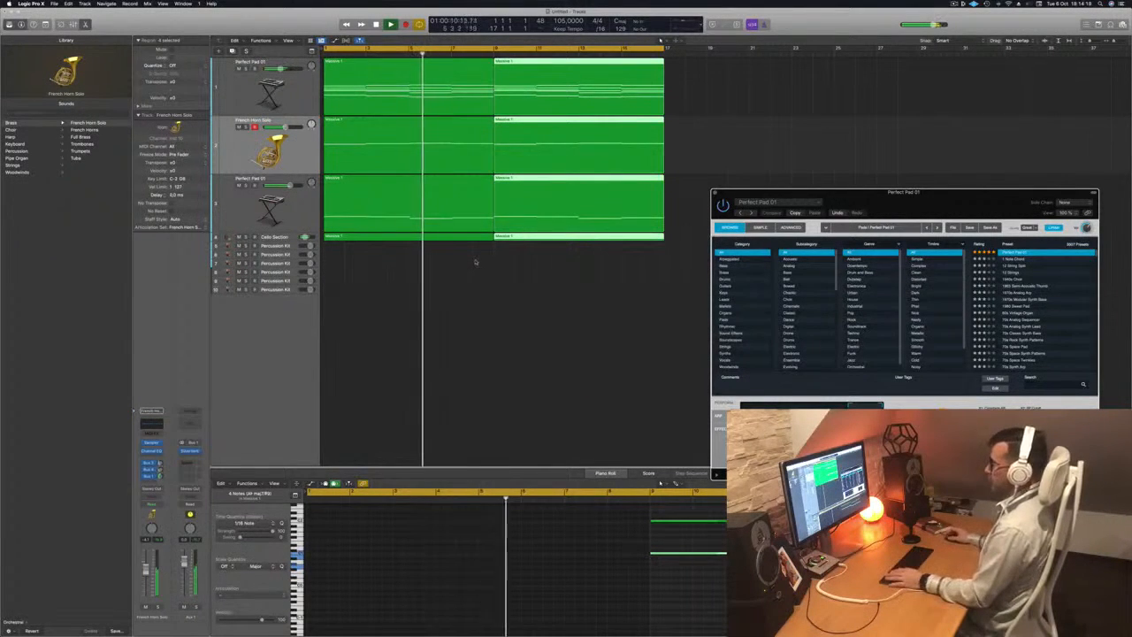
Step: Select the first Percussion Kit track and enlarge its height to match the instrument tracks above
{"action": "left_click", "coordinate": [275, 245]}
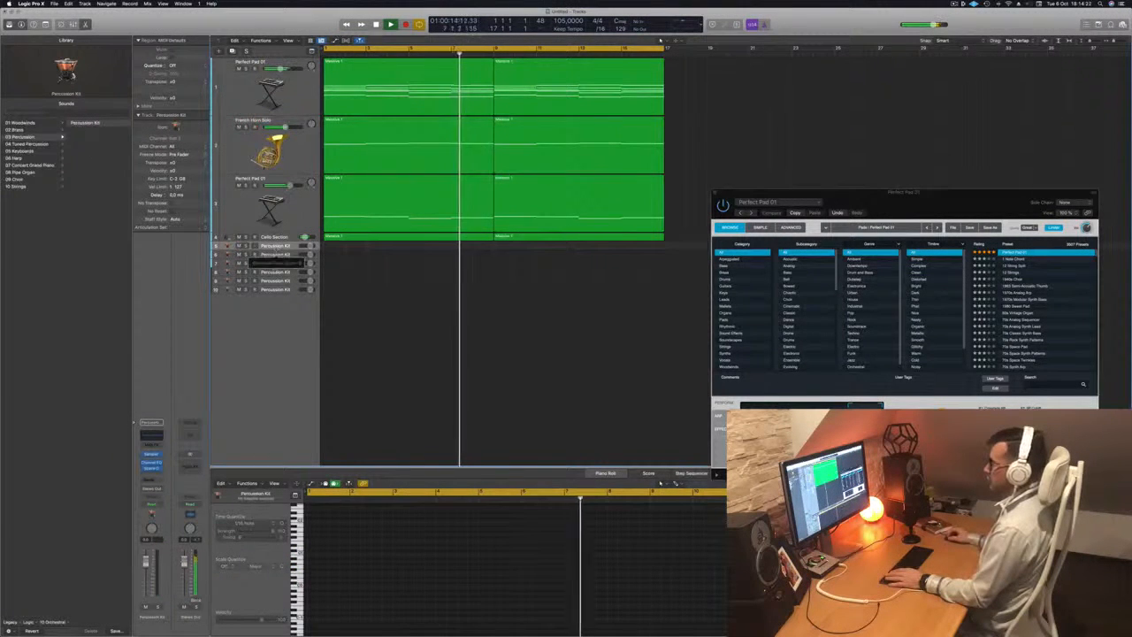
{"action": "left_click_drag", "start_coordinate": [228, 249], "coordinate": [228, 306]}
{"action": "key", "text": "space"}
{"action": "key", "text": "space"}
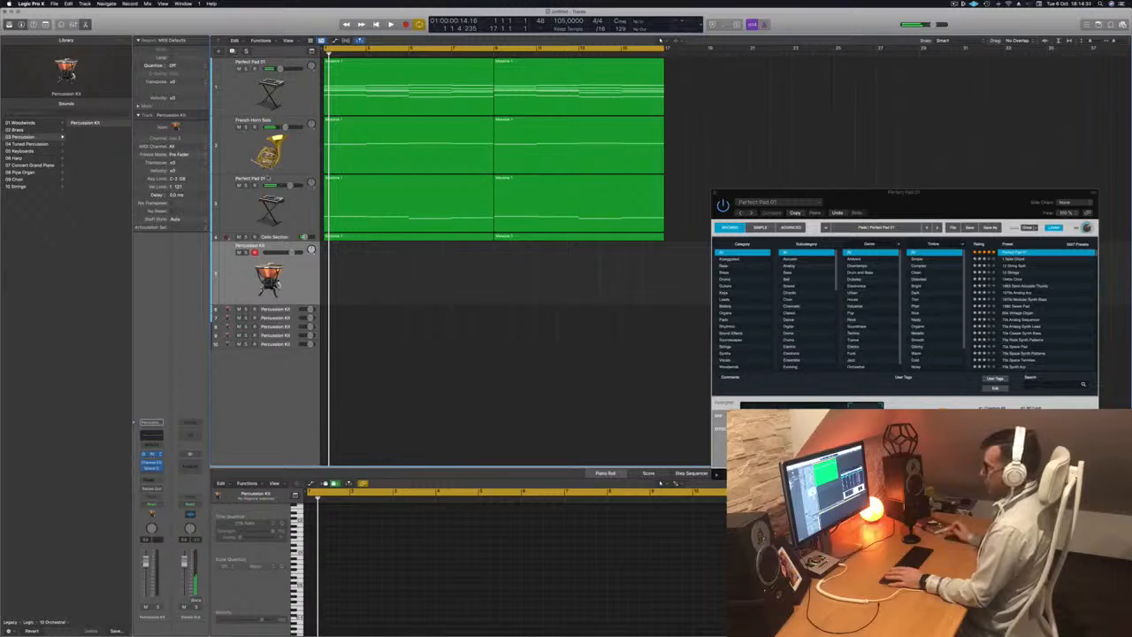
Step: Open the Percussion Kit's Sampler and bring up the Musical Typing keyboard, arranging both windows below the track headers' right side
{"action": "left_click", "coordinate": [152, 454]}
{"action": "left_click_drag", "start_coordinate": [536, 100], "coordinate": [696, 102]}
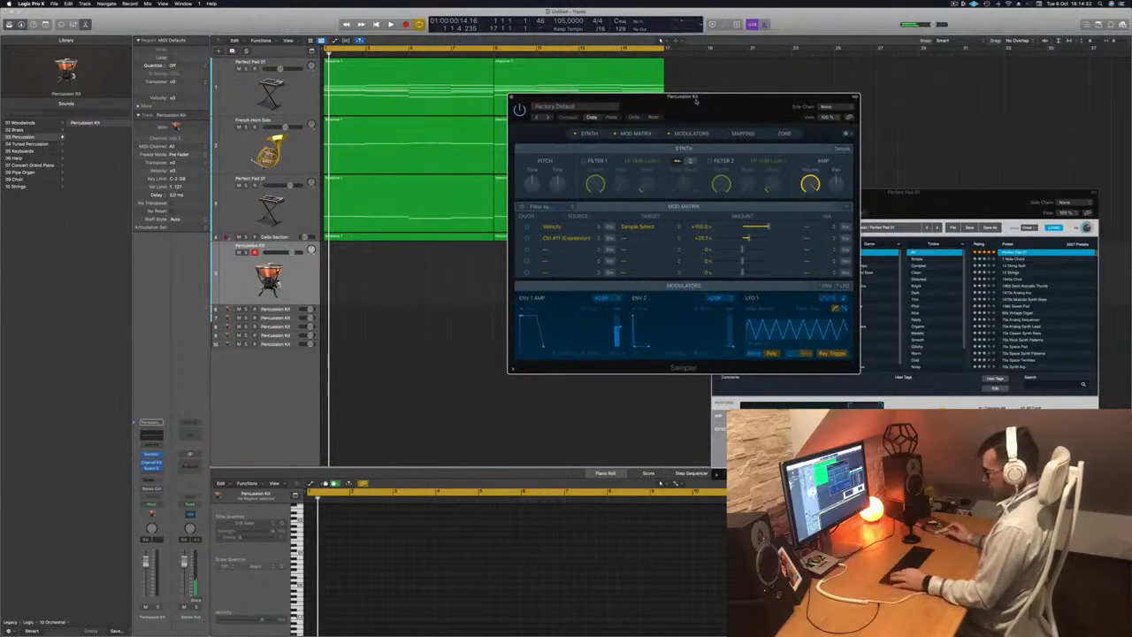
{"action": "key", "text": "a"}
{"action": "key", "text": "a"}
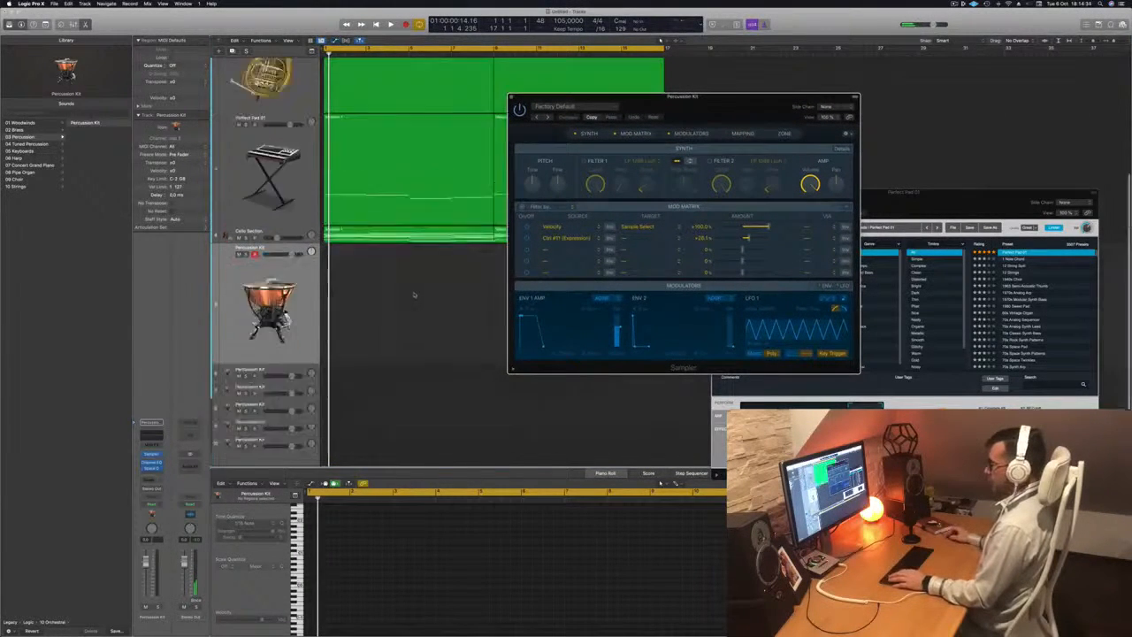
{"action": "key", "text": "super+k"}
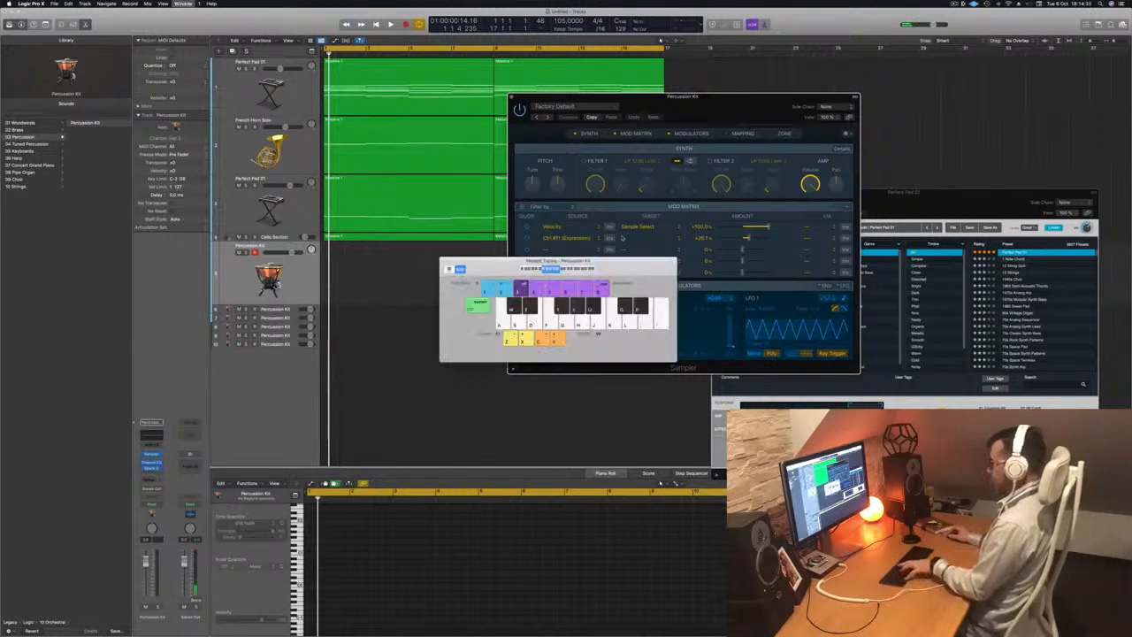
{"action": "left_click_drag", "start_coordinate": [500, 271], "coordinate": [475, 318]}
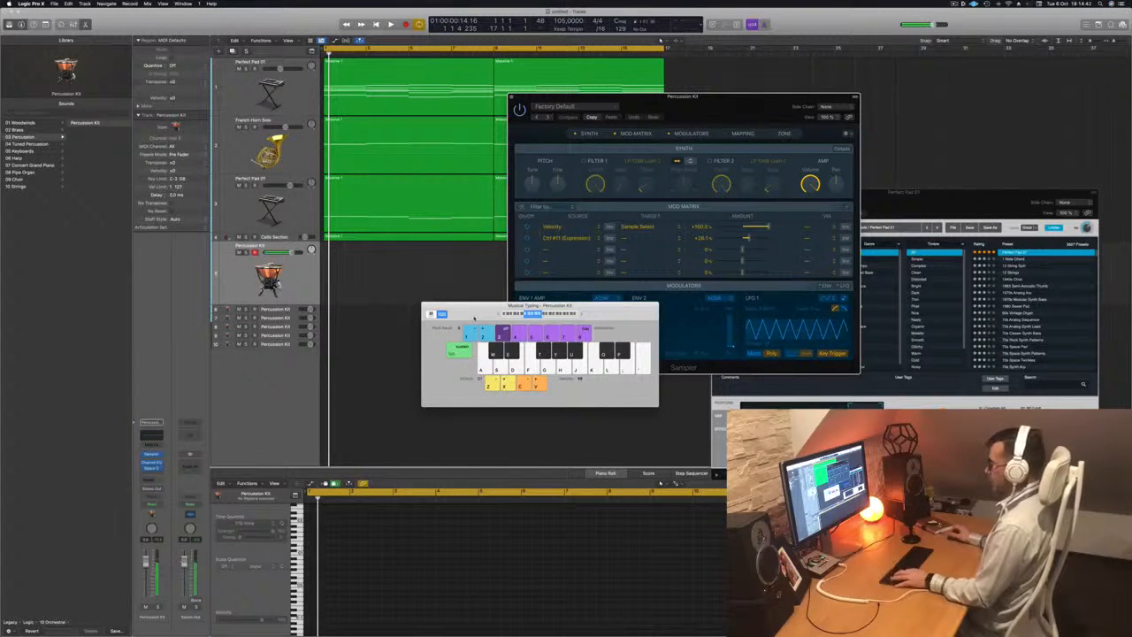
{"action": "left_click_drag", "start_coordinate": [596, 135], "coordinate": [567, 130]}
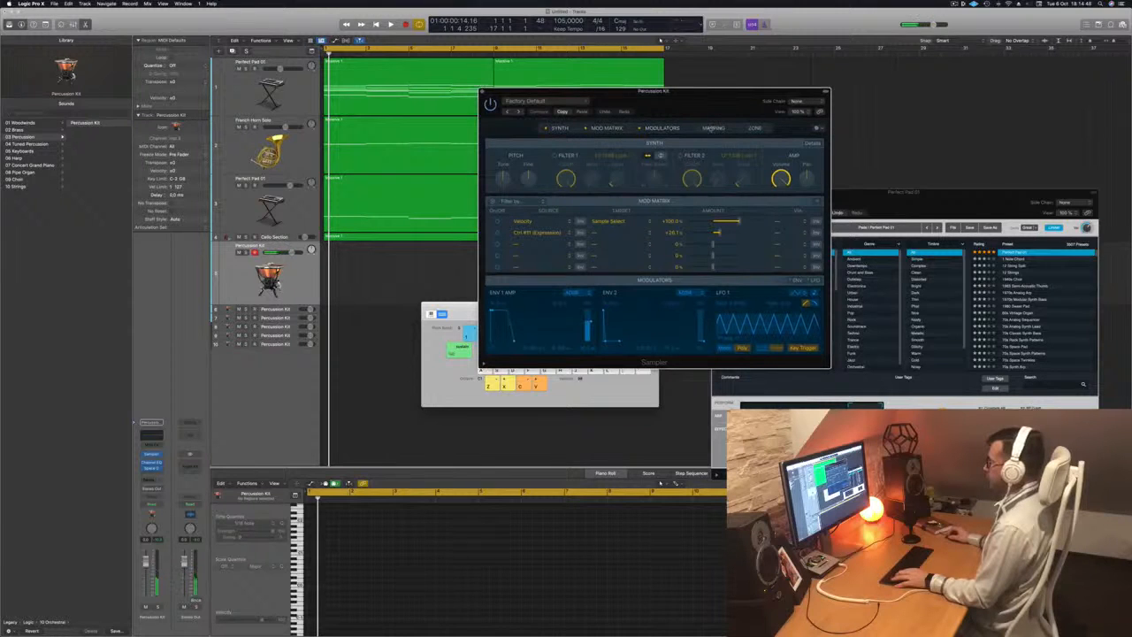
Step: Show the Percussion Kit's key mapping in the Sampler and look through its list of sample groups
{"action": "left_click", "coordinate": [711, 128]}
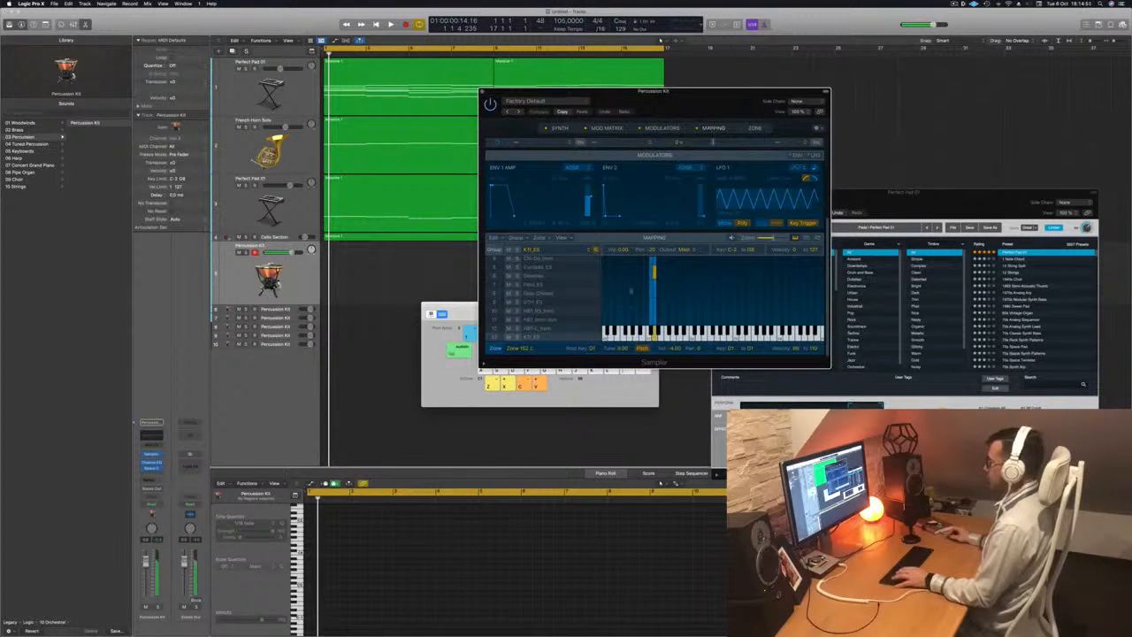
{"action": "key", "text": "a"}
{"action": "scroll", "coordinate": [639, 315], "scroll_direction": "up", "scroll_amount": 1}
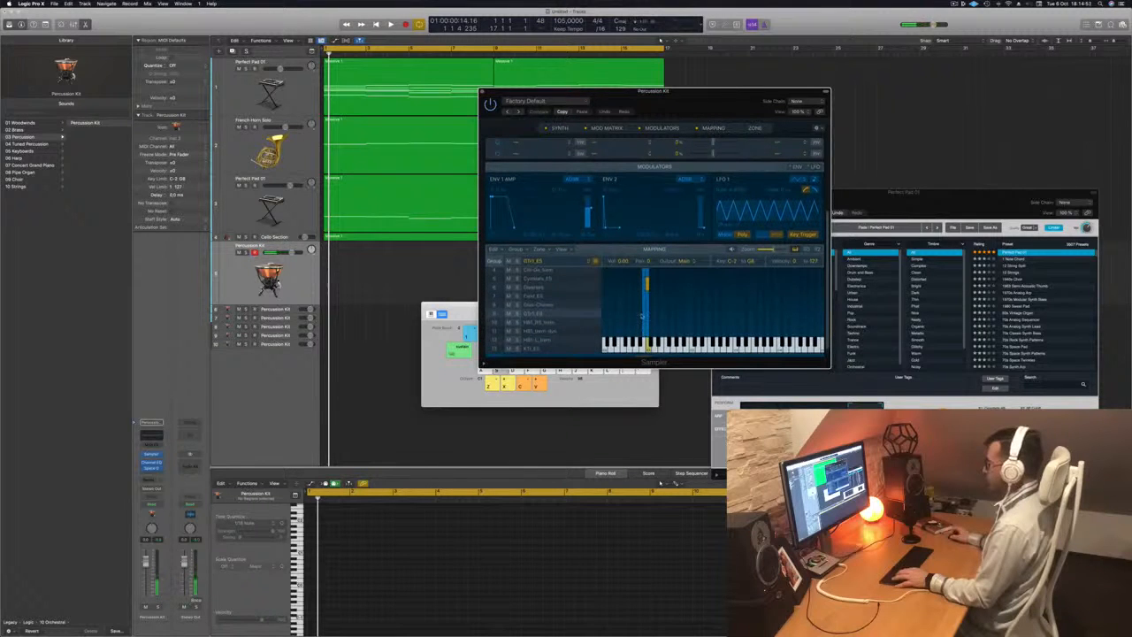
{"action": "key", "text": "s"}
{"action": "scroll", "coordinate": [559, 314], "scroll_direction": "down", "scroll_amount": 5}
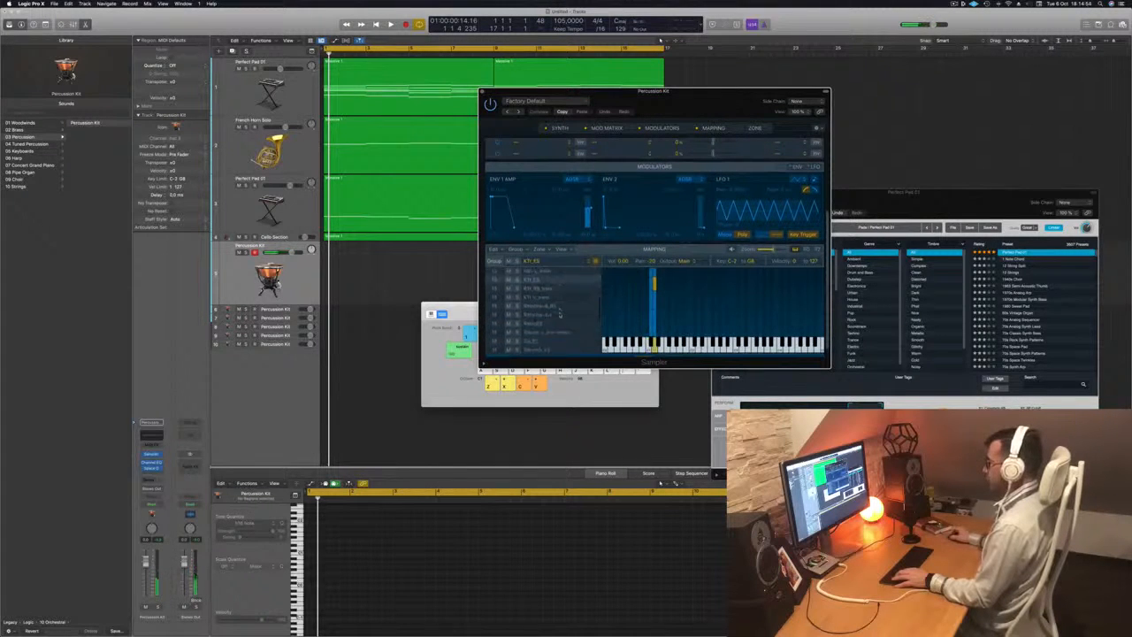
{"action": "scroll", "coordinate": [559, 314], "scroll_direction": "down", "scroll_amount": 5}
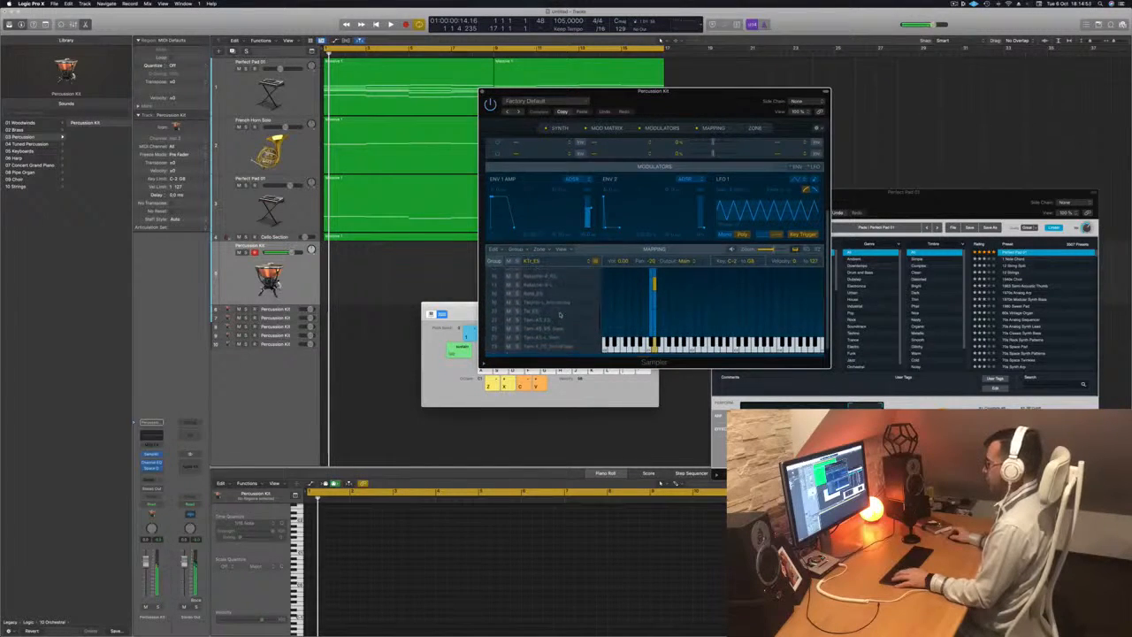
{"action": "scroll", "coordinate": [559, 313], "scroll_direction": "down", "scroll_amount": 5}
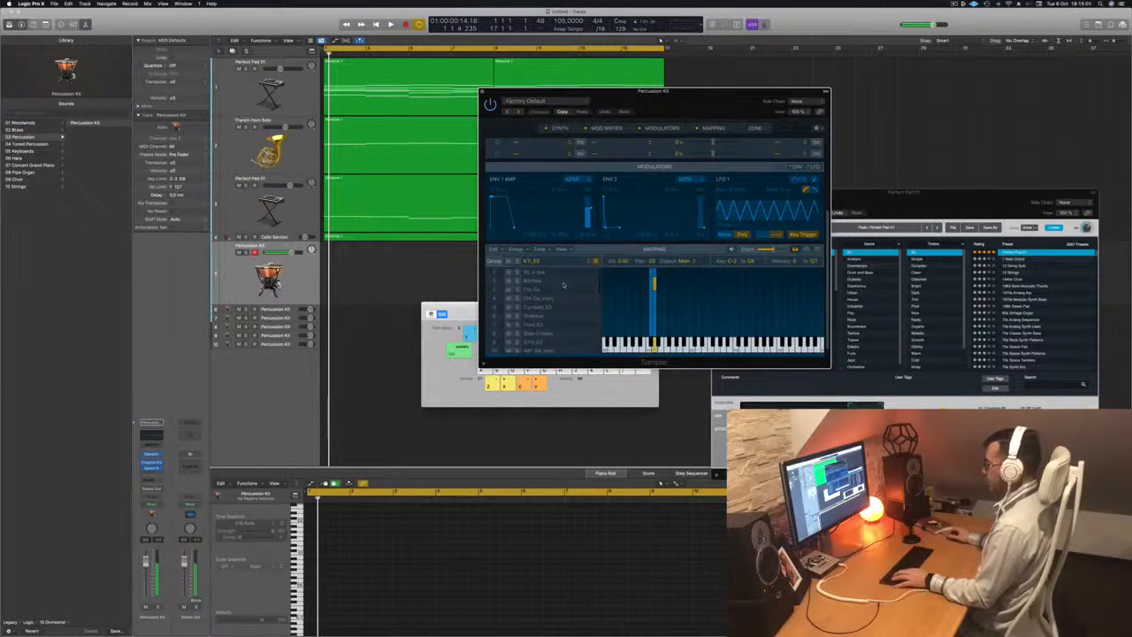
{"action": "scroll", "coordinate": [564, 285], "scroll_direction": "down", "scroll_amount": 3}
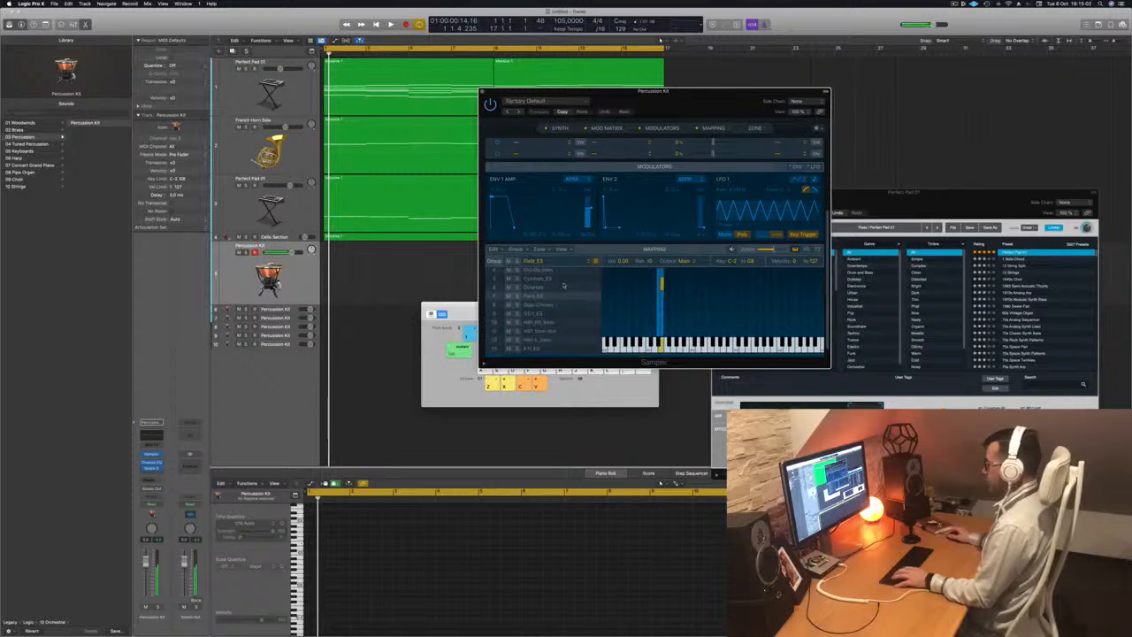
Step: Audition different low and high keys of the Percussion Kit to compare its drum sounds
{"action": "key", "text": "s"}
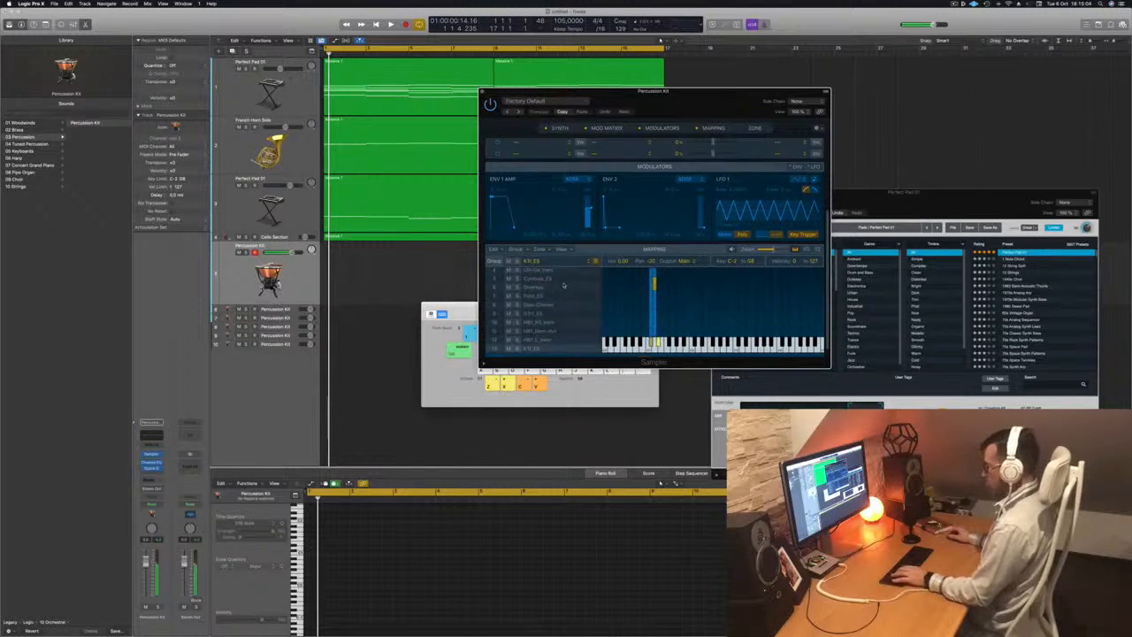
{"action": "key", "text": "s"}
{"action": "key", "text": "a"}
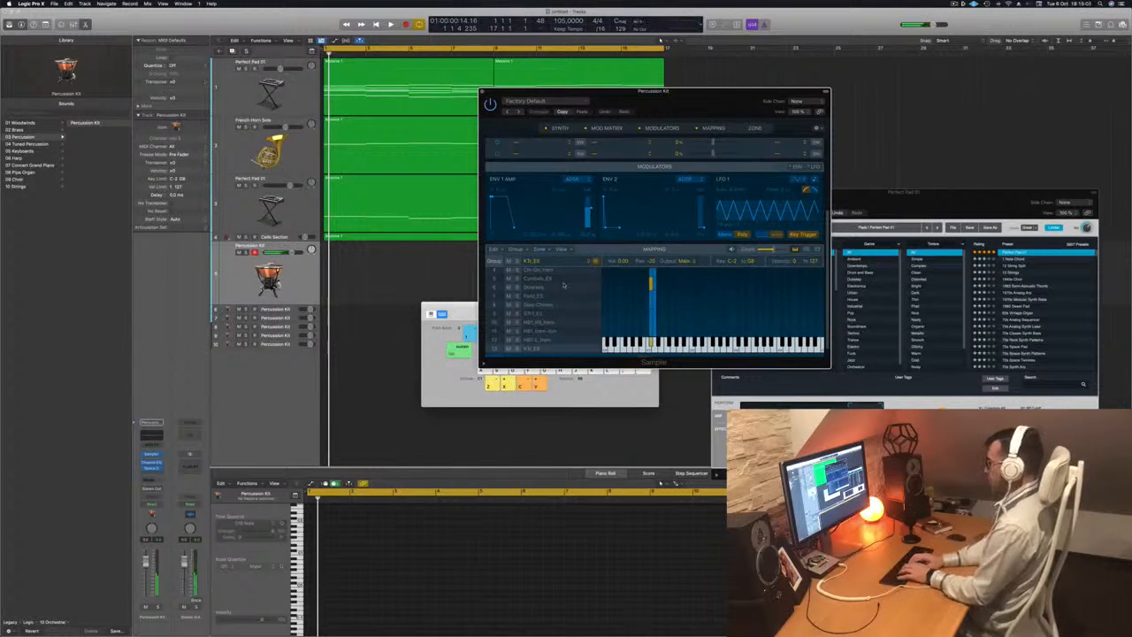
{"action": "key", "text": "k"}
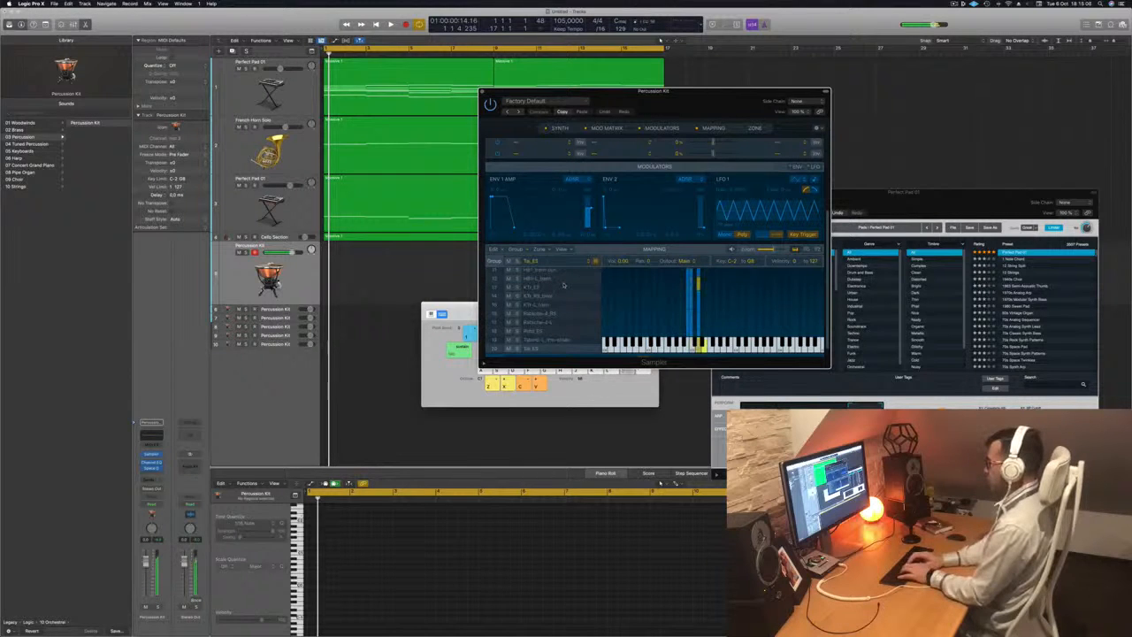
{"action": "key", "text": "l"}
{"action": "key", "text": "h"}
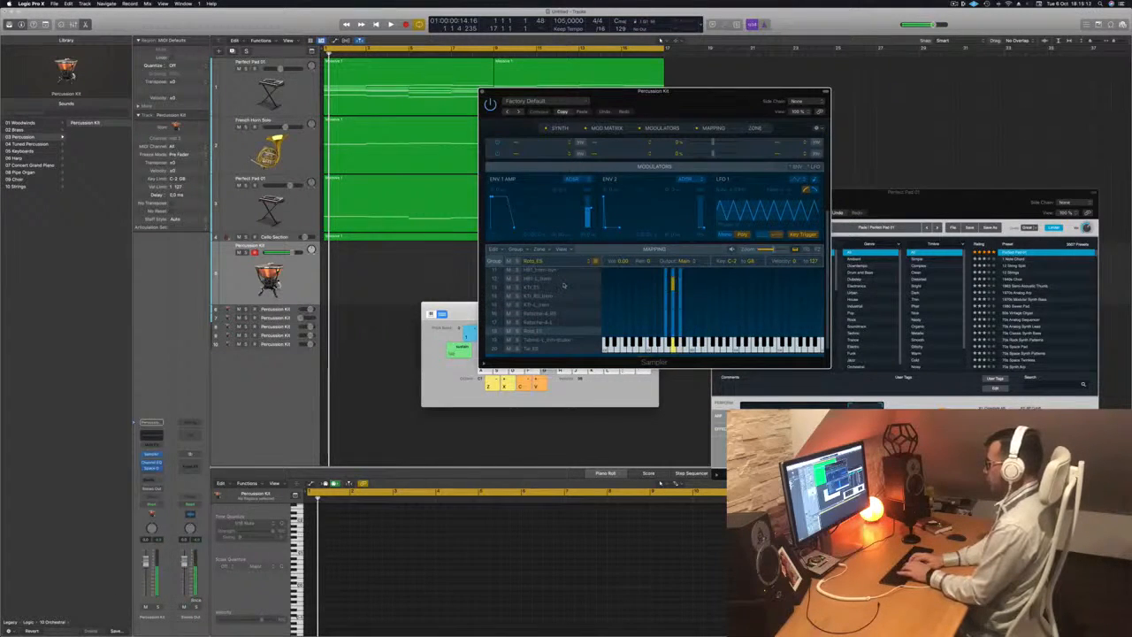
{"action": "key", "text": "l"}
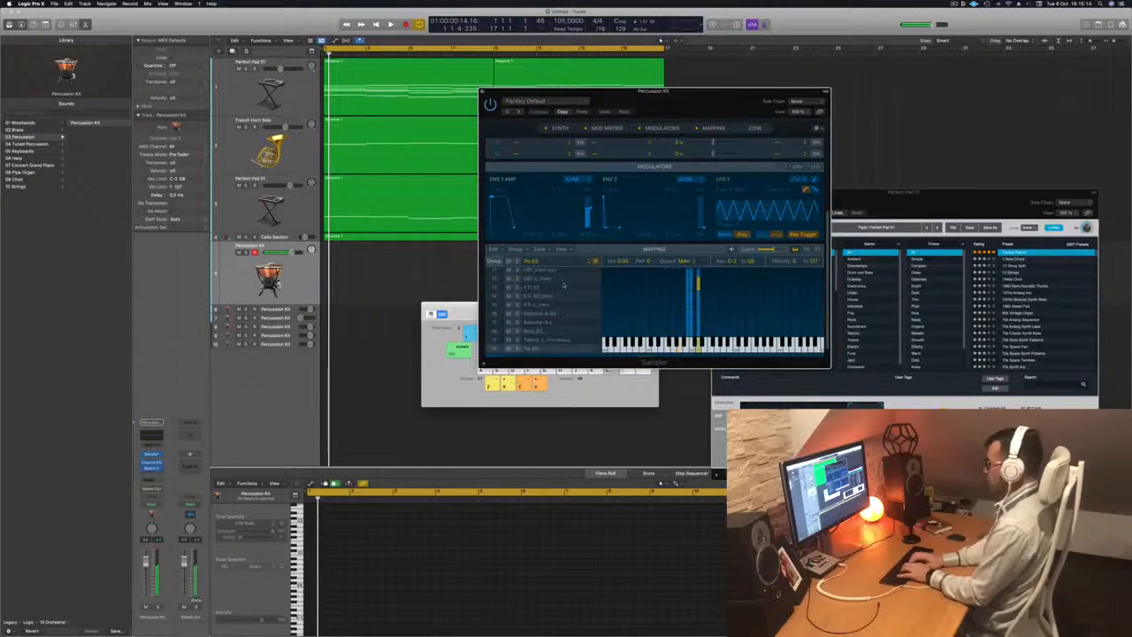
{"action": "key", "text": "l"}
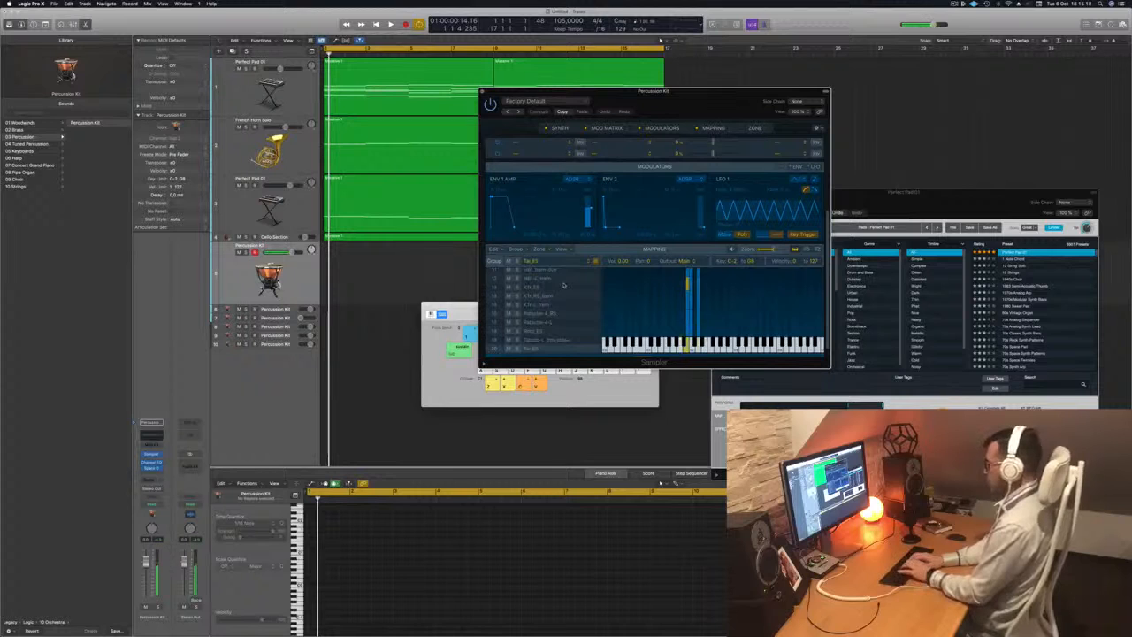
{"action": "key", "text": "l"}
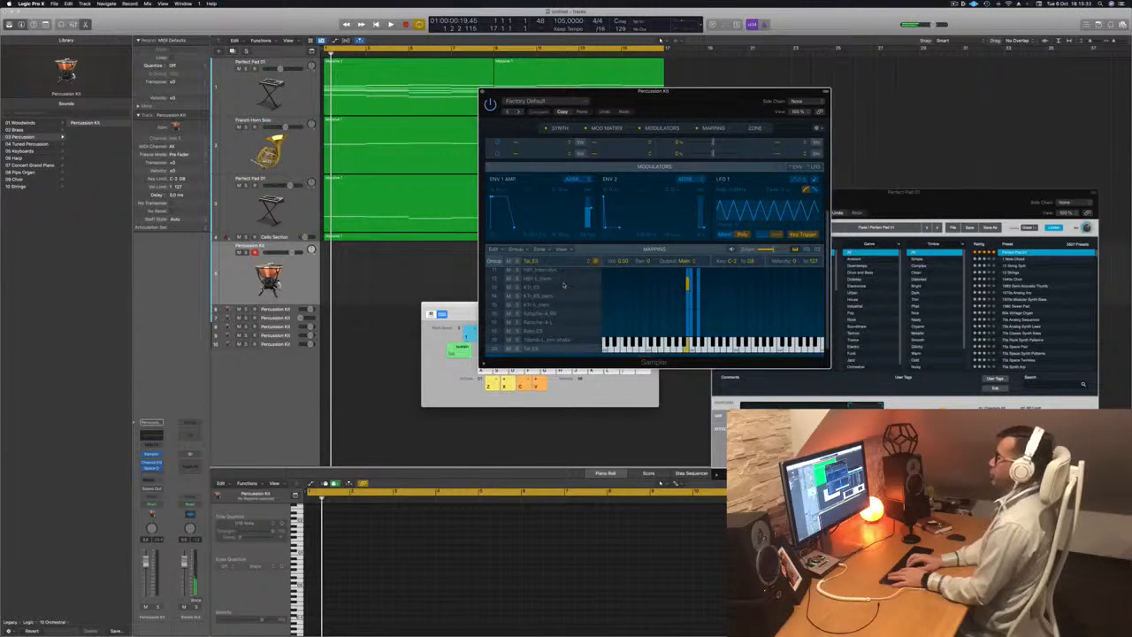
Step: Record a percussion pattern about two bars long on the Percussion Kit track from the start of the song
{"action": "key", "text": "r"}
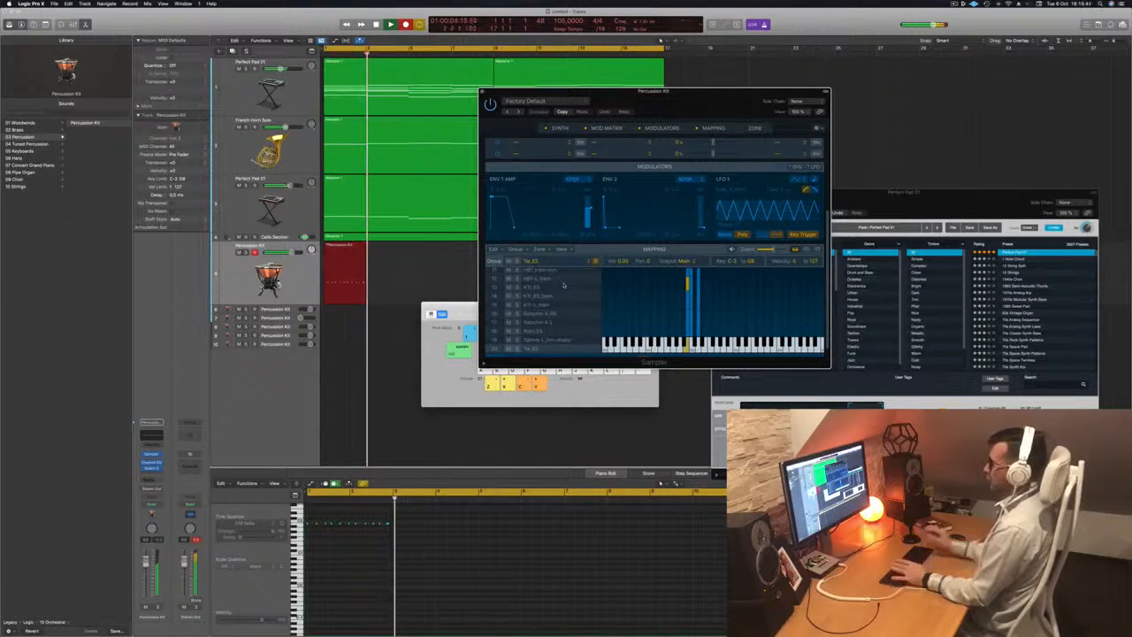
{"action": "key", "text": "space"}
{"action": "left_click", "coordinate": [348, 593]}
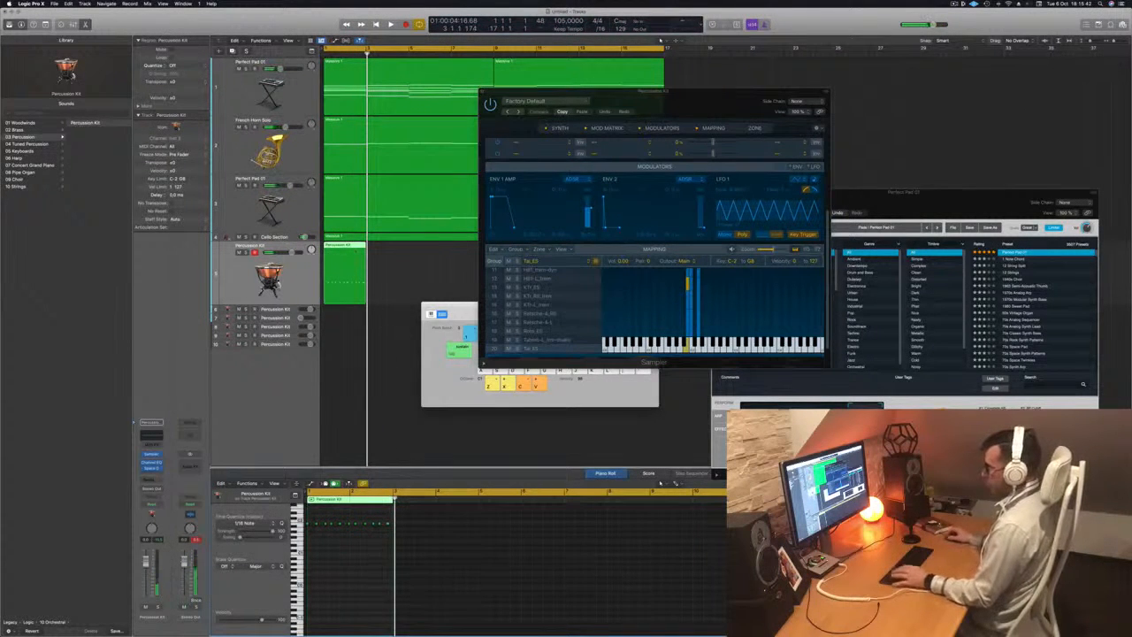
Step: Open the recorded Percussion Kit region in the Piano Roll, select all its notes and play the pattern back
{"action": "key", "text": "e"}
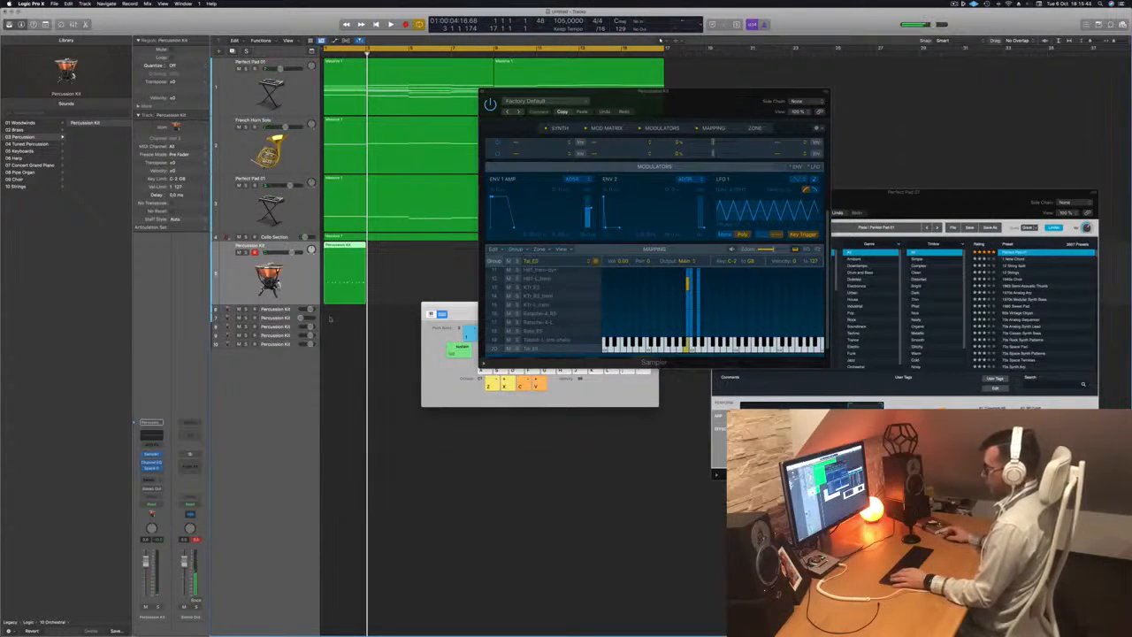
{"action": "double_click", "coordinate": [349, 247]}
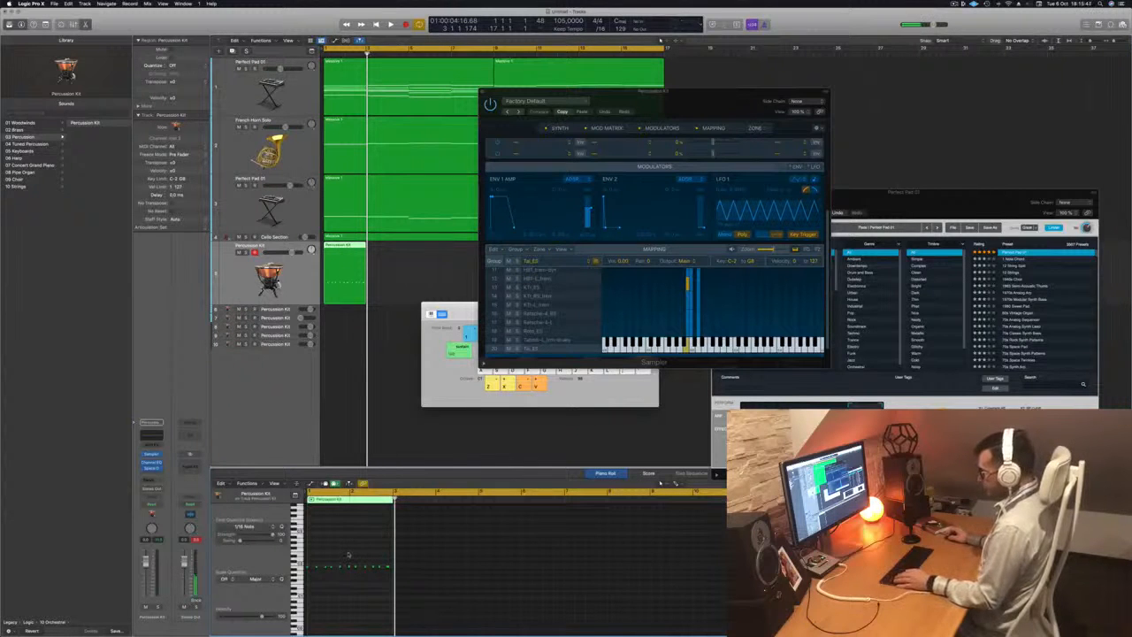
{"action": "key", "text": "space"}
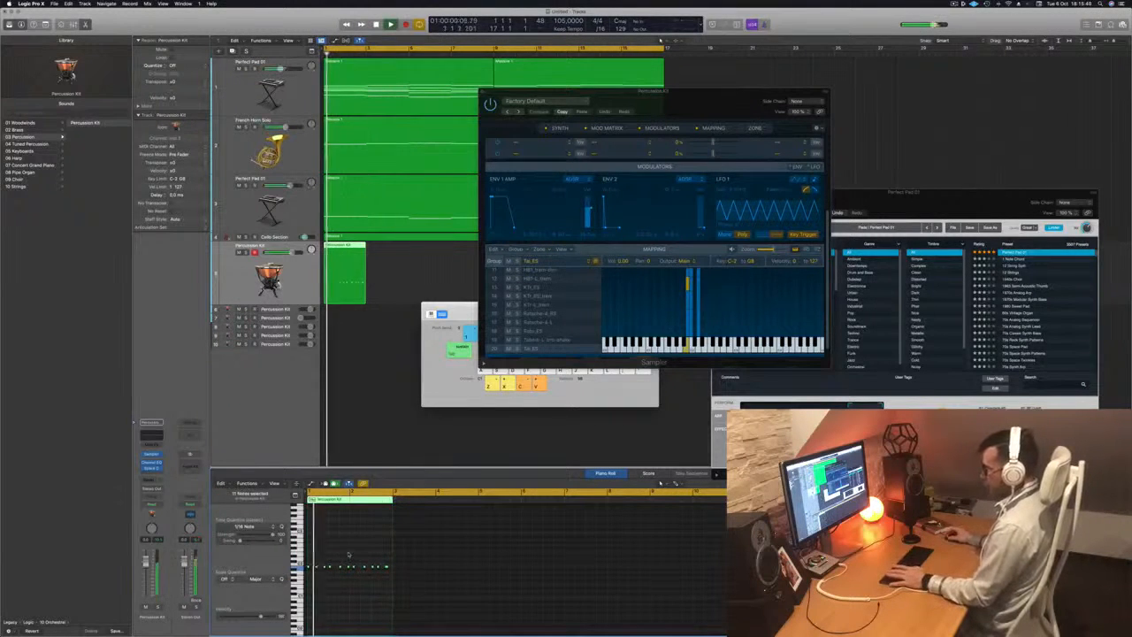
{"action": "key", "text": "space"}
{"action": "scroll", "coordinate": [343, 561], "scroll_direction": "up", "scroll_amount": 1}
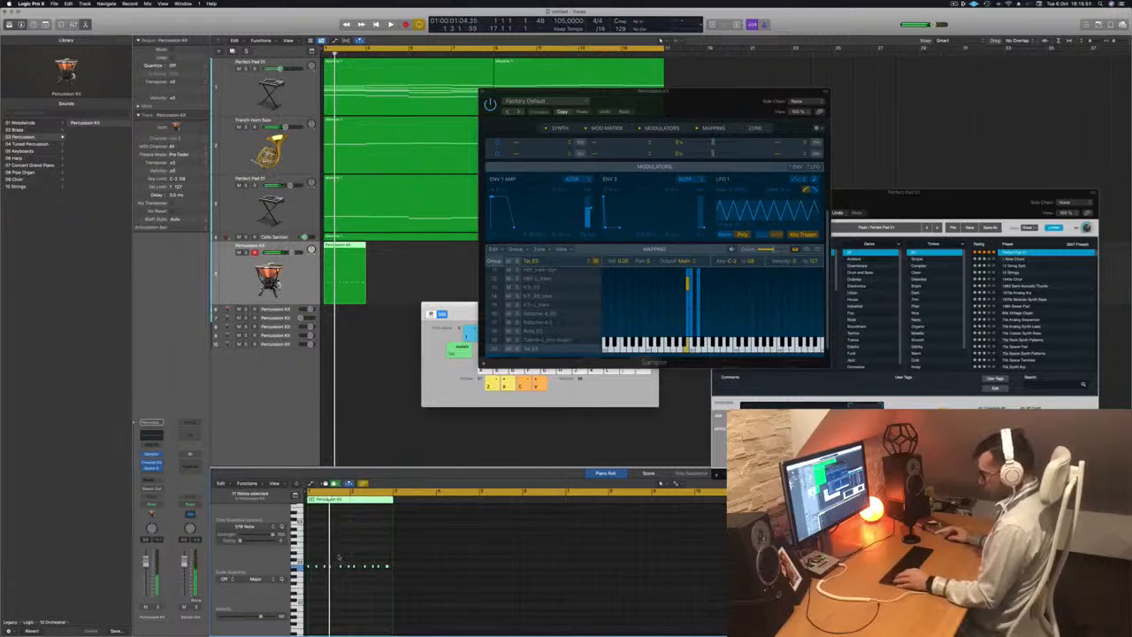
{"action": "scroll", "coordinate": [338, 557], "scroll_direction": "up", "scroll_amount": 8}
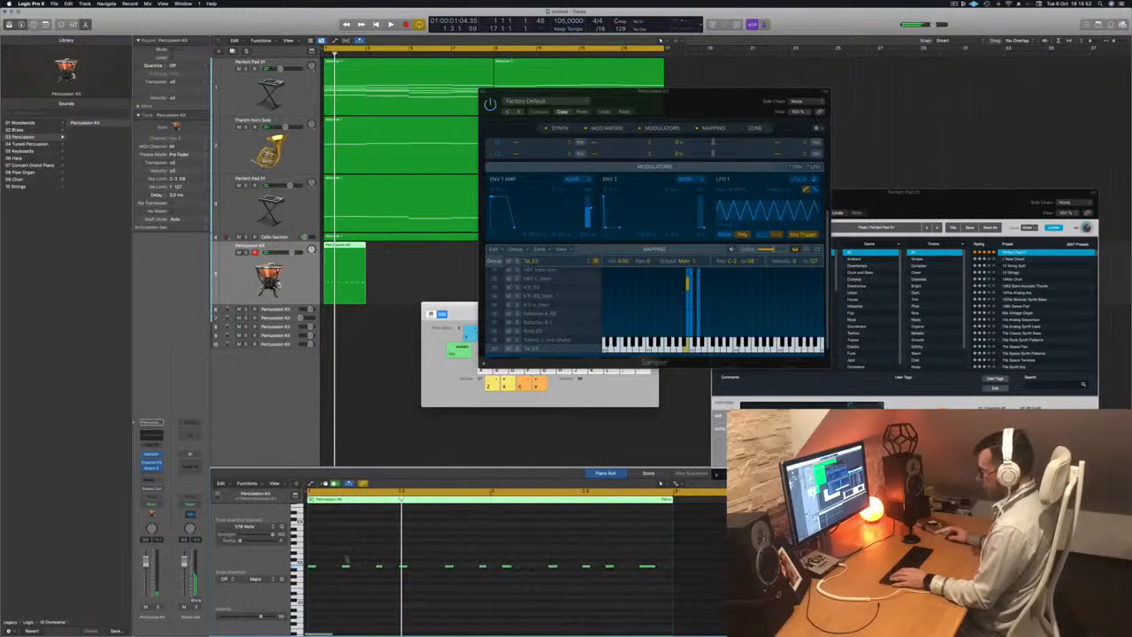
{"action": "key", "text": "space"}
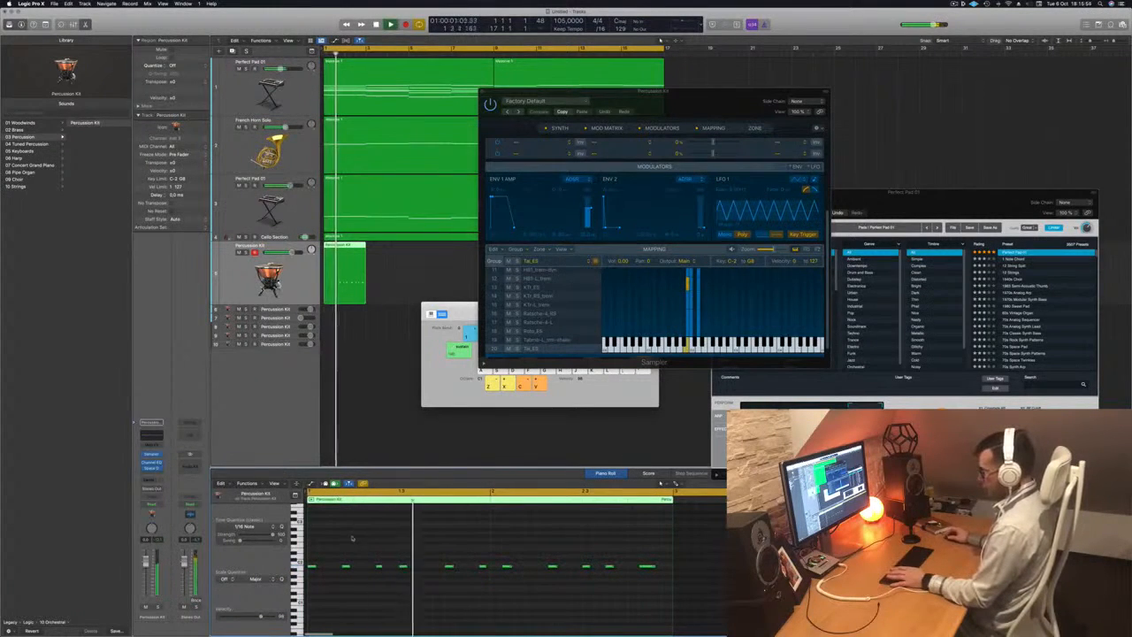
Step: Nudge the fifth note of the percussion pattern one step earlier and play the pattern back to check its timing
{"action": "key", "text": "space"}
{"action": "key", "text": "space"}
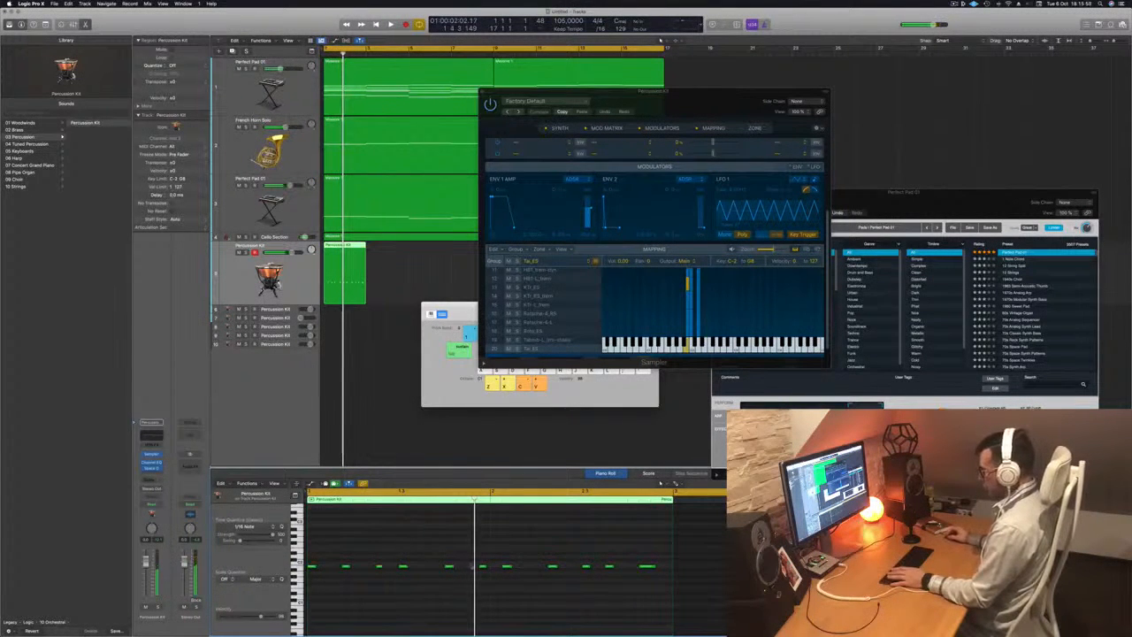
{"action": "key", "text": "space"}
{"action": "left_click_drag", "start_coordinate": [458, 558], "coordinate": [445, 582]}
{"action": "key", "text": "space"}
{"action": "key", "text": "space"}
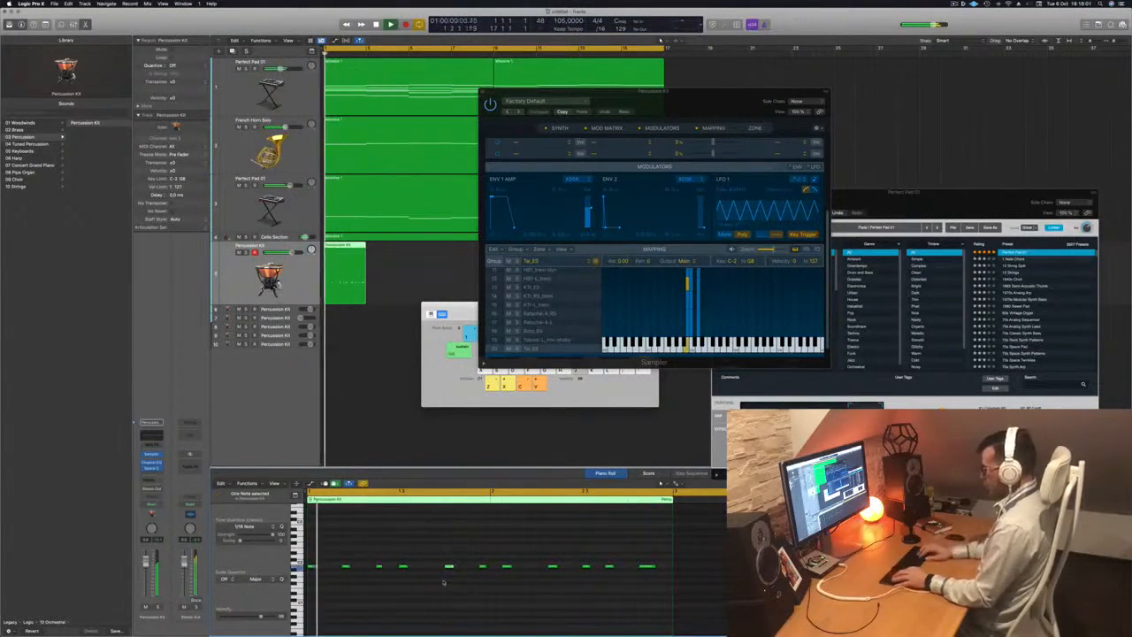
{"action": "key", "text": "alt+Left"}
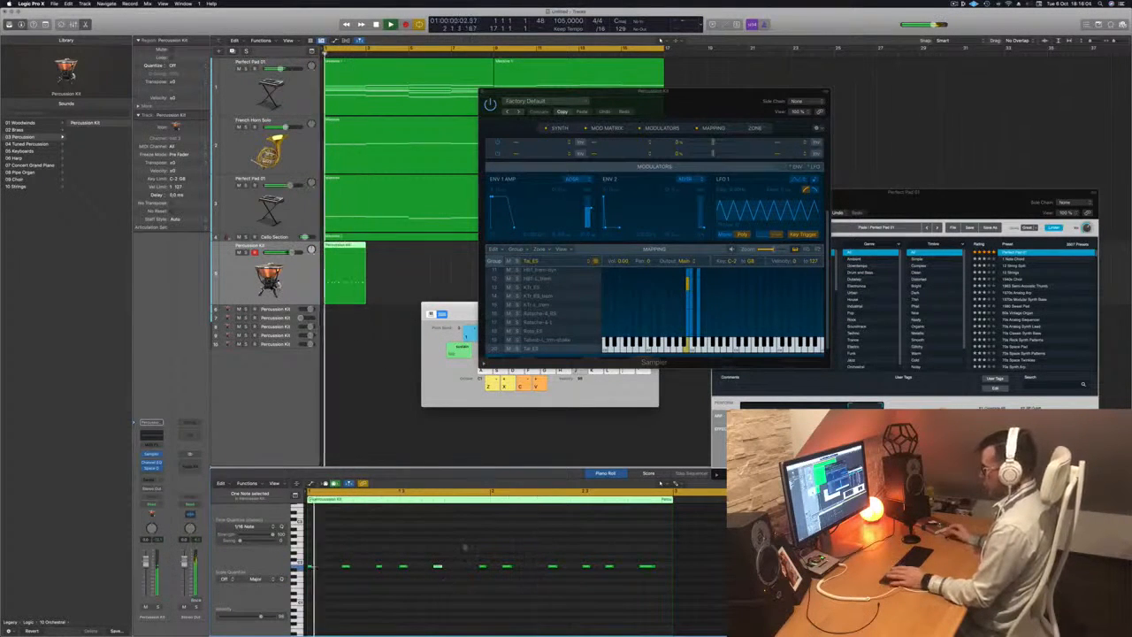
{"action": "key", "text": "space"}
{"action": "key", "text": "space"}
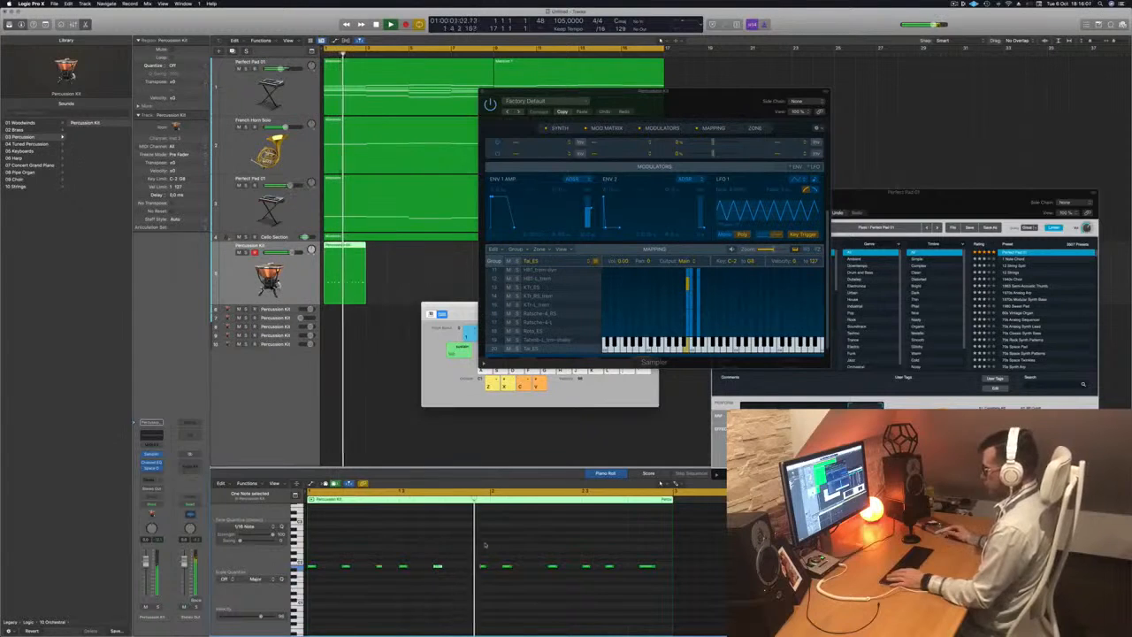
{"action": "key", "text": "space"}
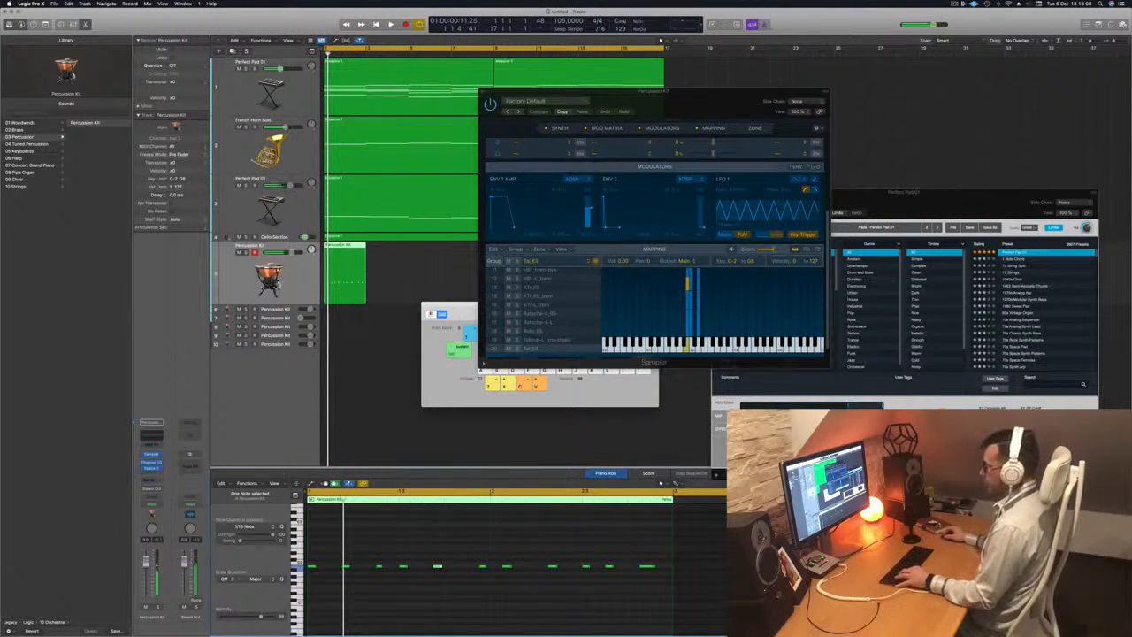
{"action": "double_click", "coordinate": [341, 287], "text": "super"}
{"action": "left_click", "coordinate": [357, 258]}
{"action": "key", "text": "BackSpace"}
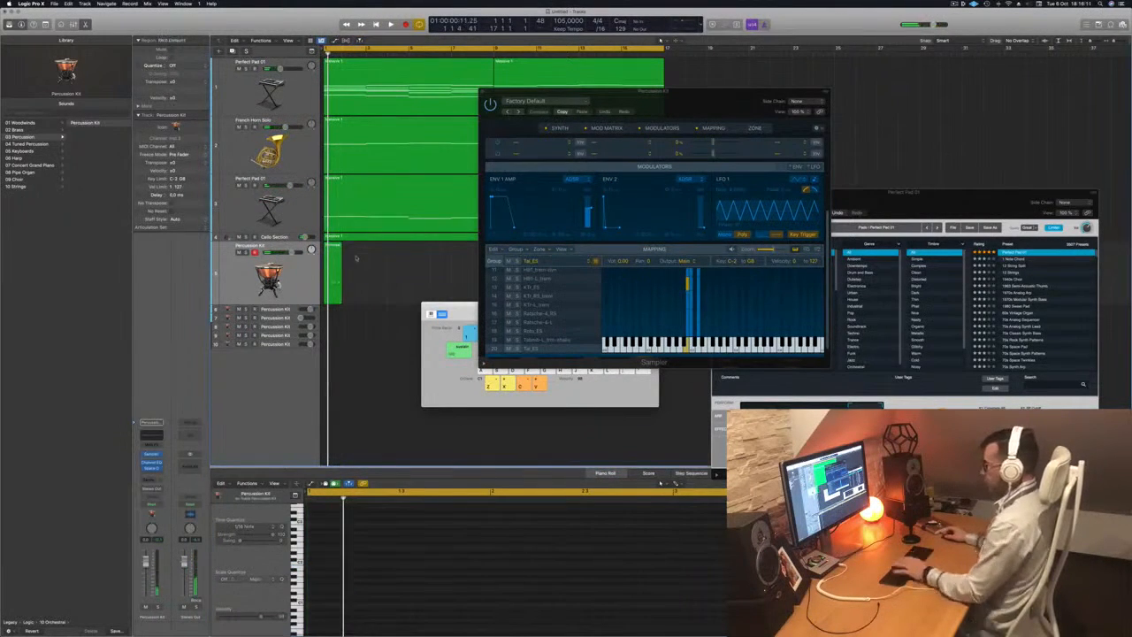
{"action": "key", "text": "super+z"}
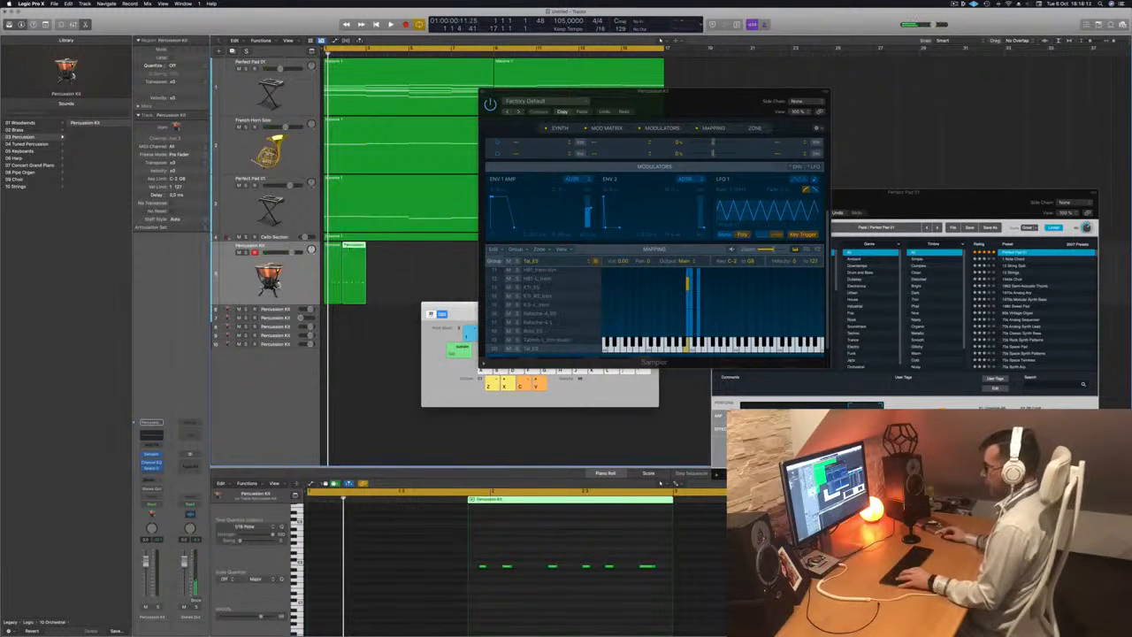
{"action": "key", "text": "super+z"}
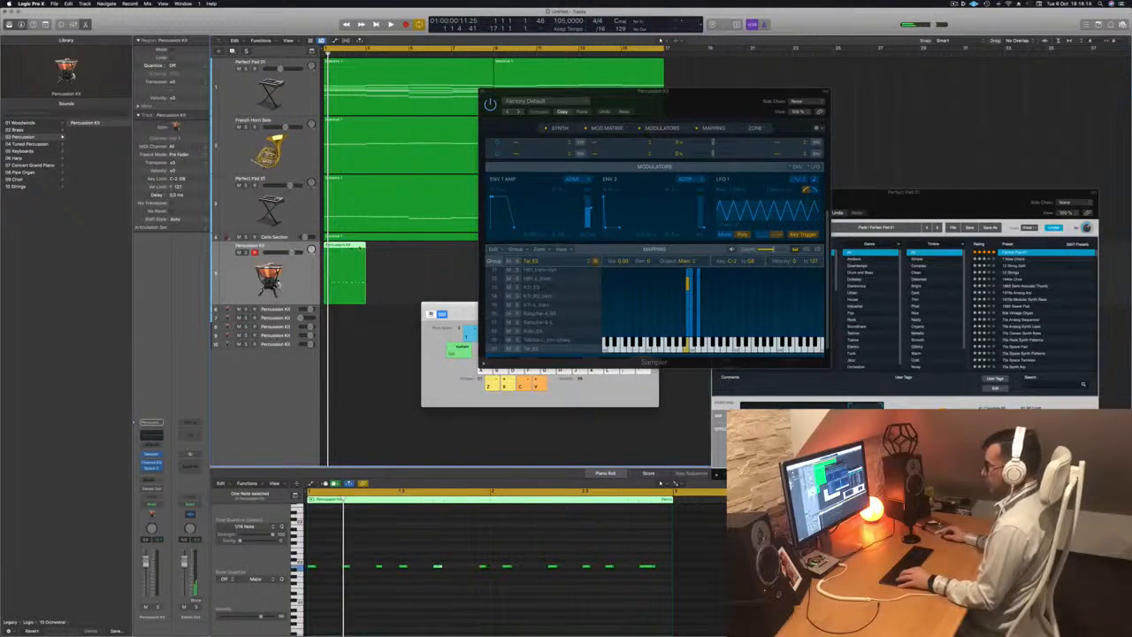
{"action": "key", "text": "super+shift+z"}
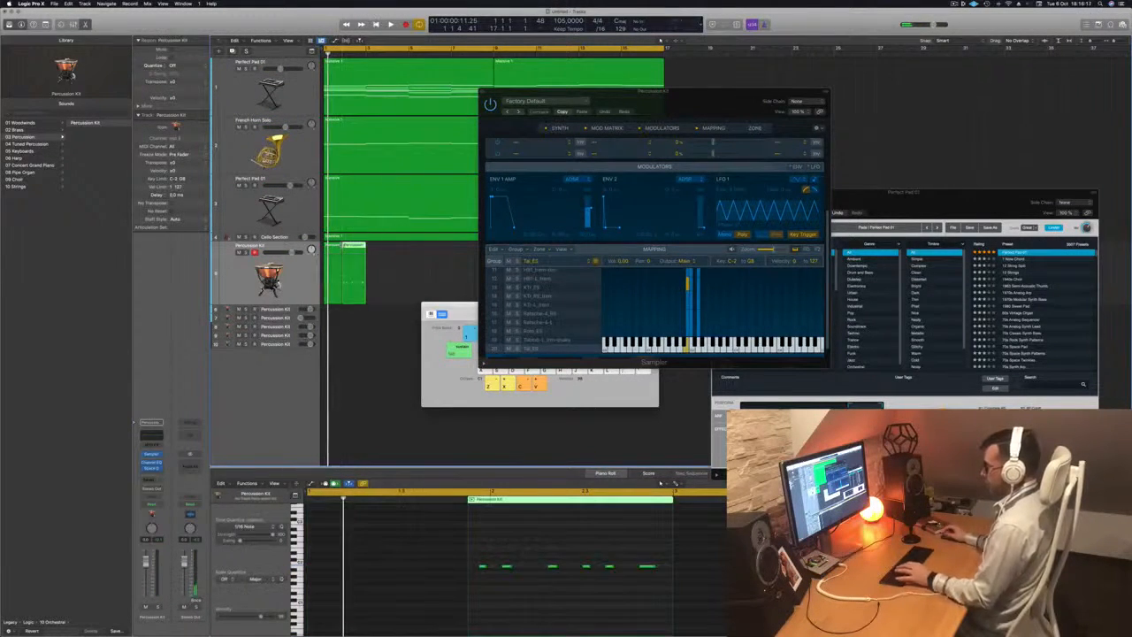
{"action": "key", "text": "super+z"}
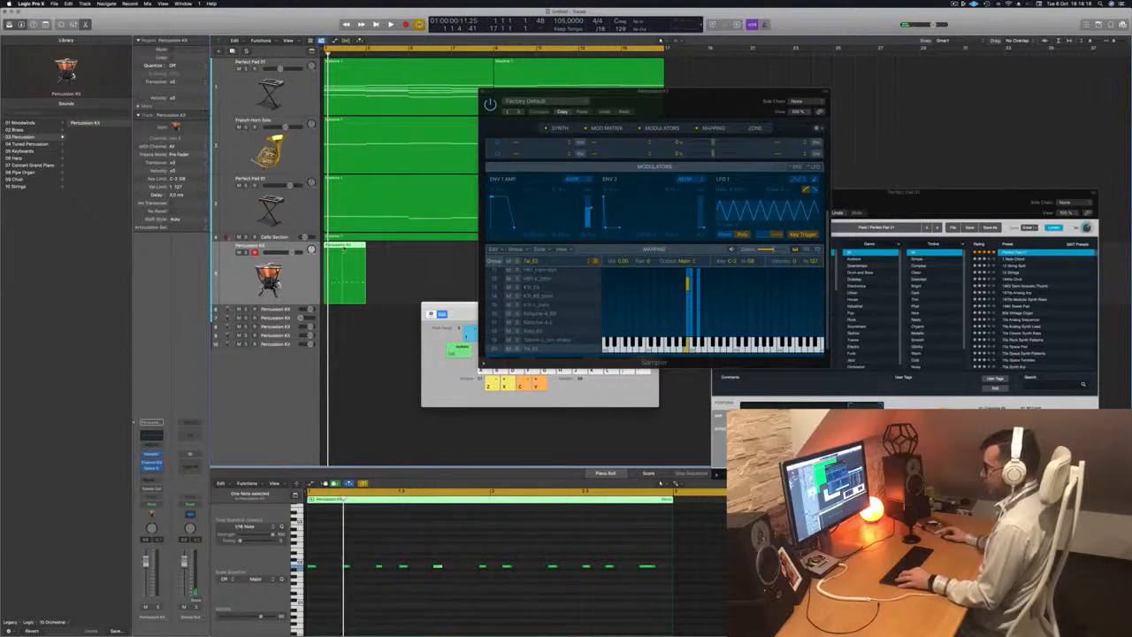
Step: Split the Percussion Kit region at bar 2 and delete the part after the split
{"action": "key", "text": "super+shift+z"}
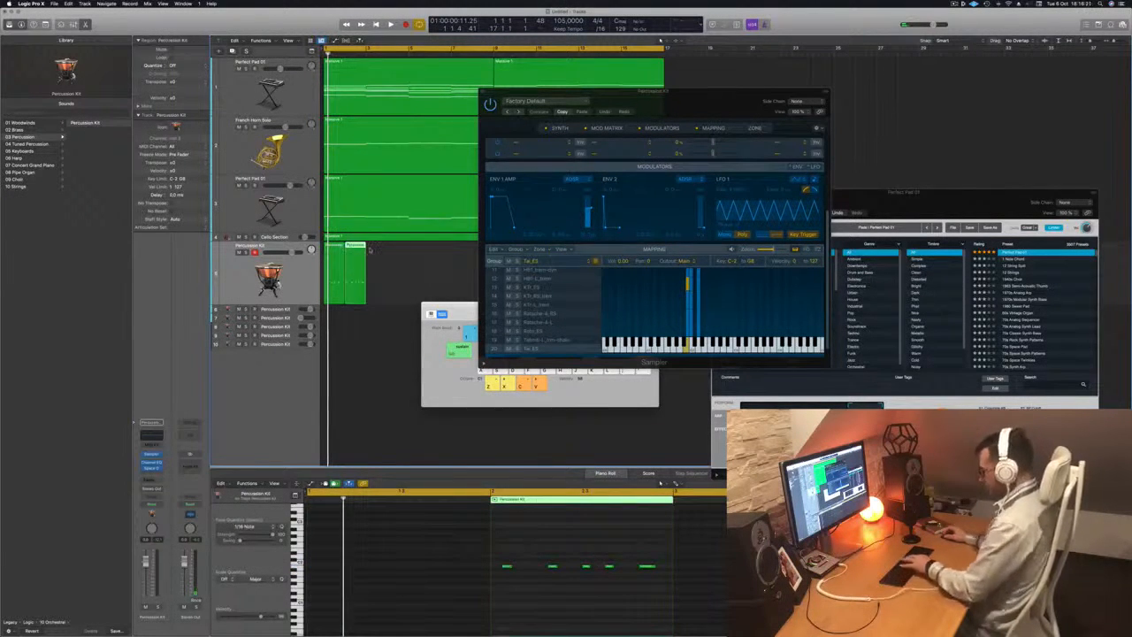
{"action": "key", "text": "Delete"}
{"action": "left_click", "coordinate": [340, 264]}
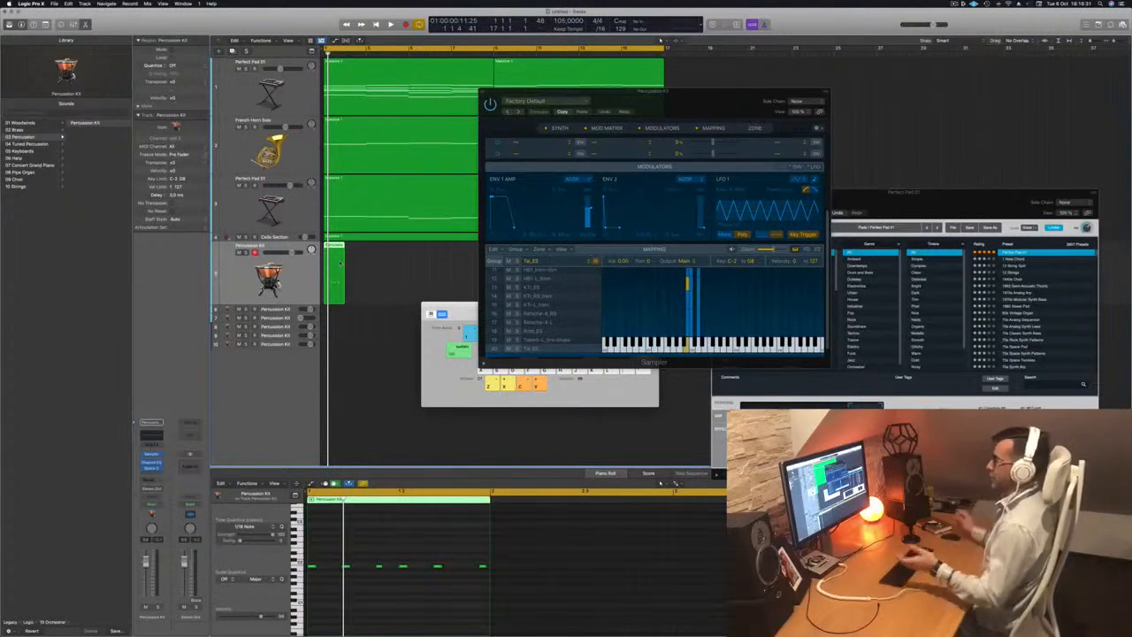
{"action": "left_click", "coordinate": [359, 274]}
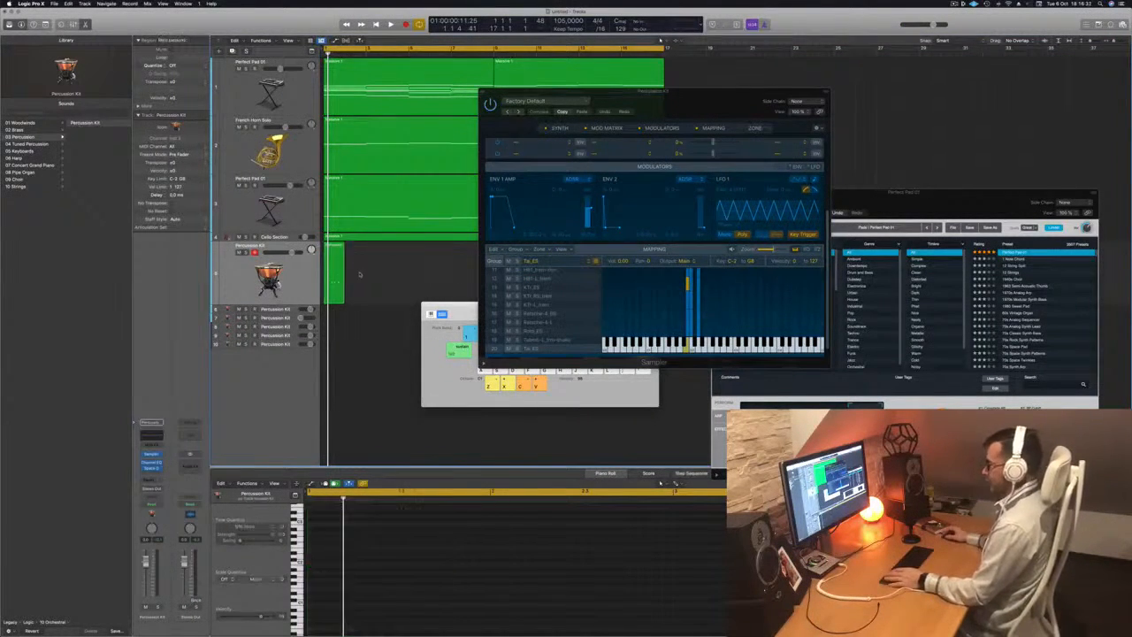
Step: Repeat the one-bar percussion region into bar 2, play it back and nudge the original region's last note one step earlier
{"action": "key", "text": "r"}
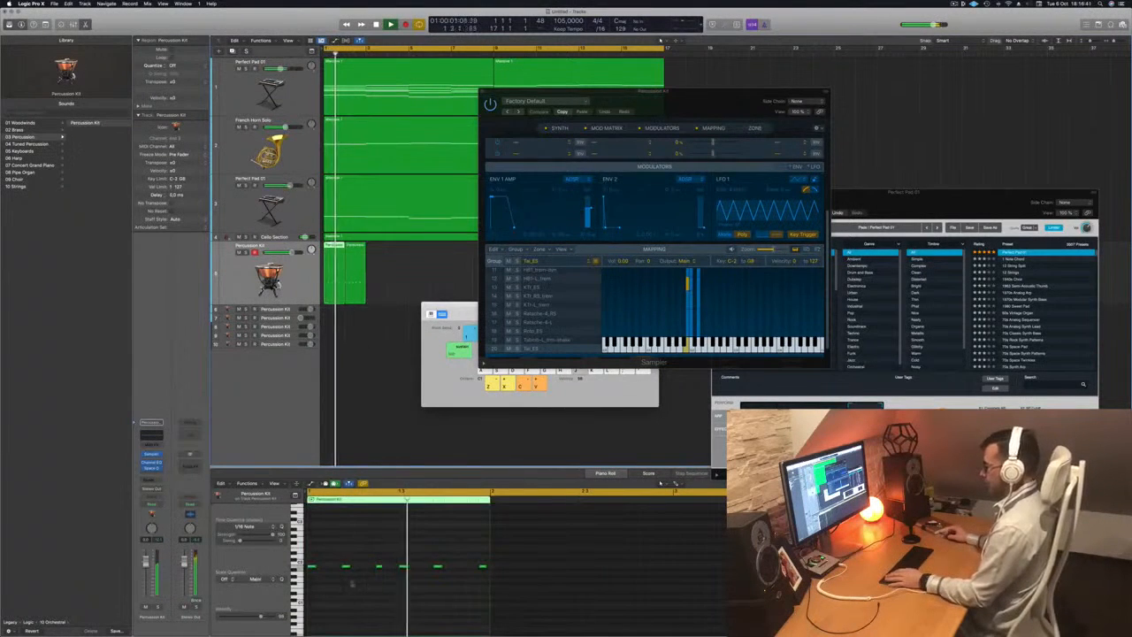
{"action": "key", "text": "space"}
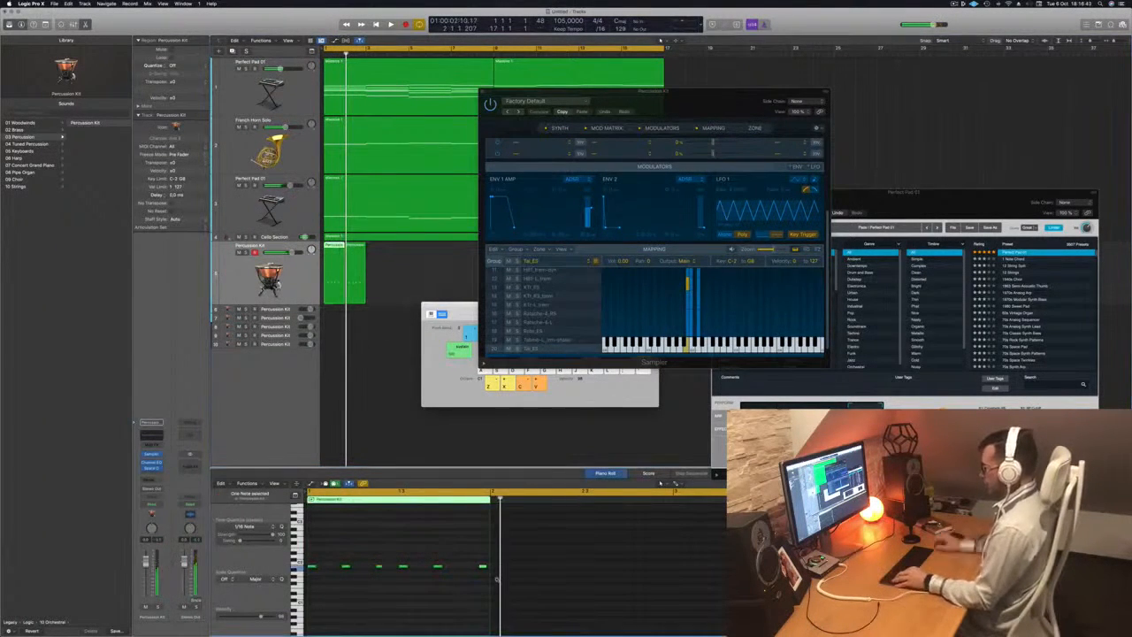
{"action": "key", "text": "space"}
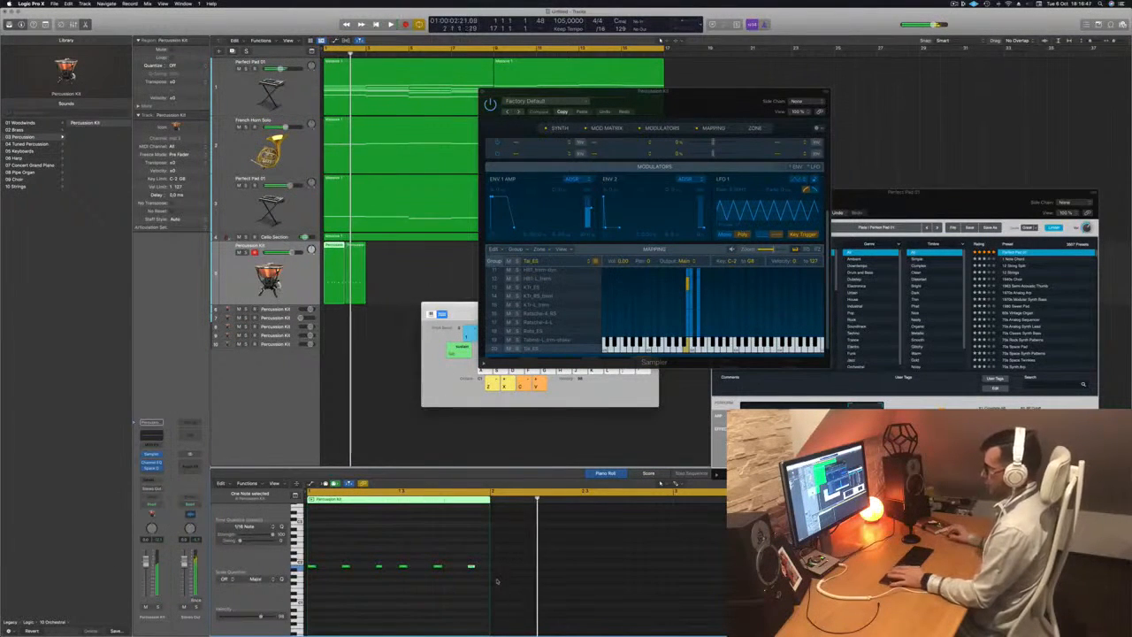
Step: Replace the region in bar 2 with a fresh copy of the corrected one-bar percussion region
{"action": "left_click", "coordinate": [362, 269]}
{"action": "key", "text": "Delete"}
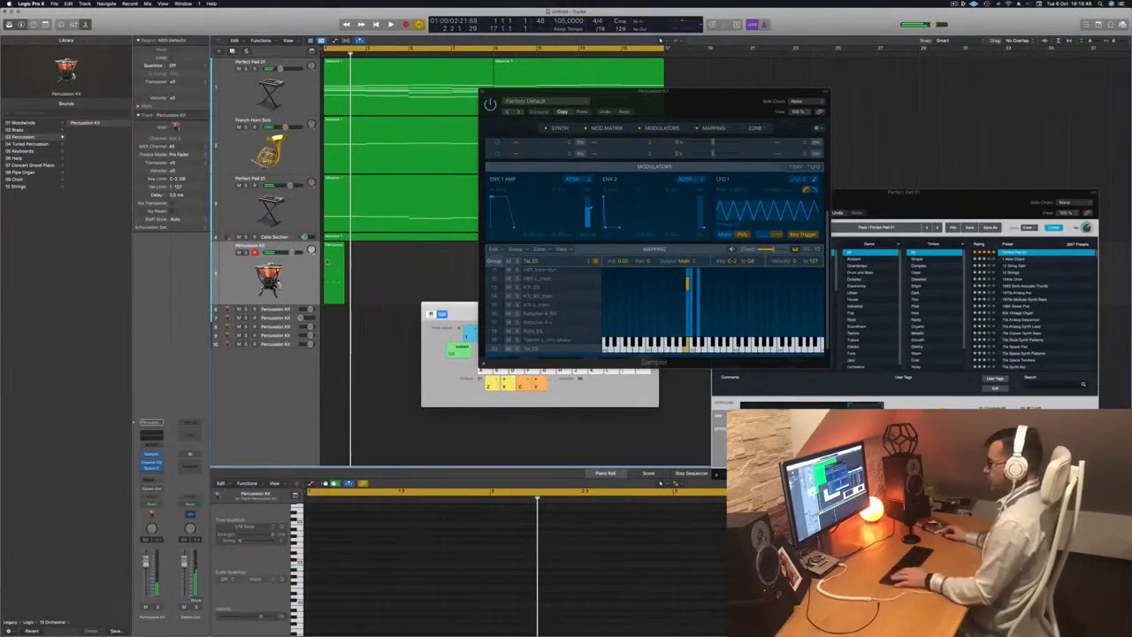
{"action": "left_click", "coordinate": [335, 265]}
{"action": "left_click_drag", "start_coordinate": [335, 264], "coordinate": [355, 263]}
Step: Move the Sampler window off the arrangement and repeat the percussion regions until they fill all 16 bars
{"action": "left_click_drag", "start_coordinate": [630, 104], "coordinate": [870, 166]}
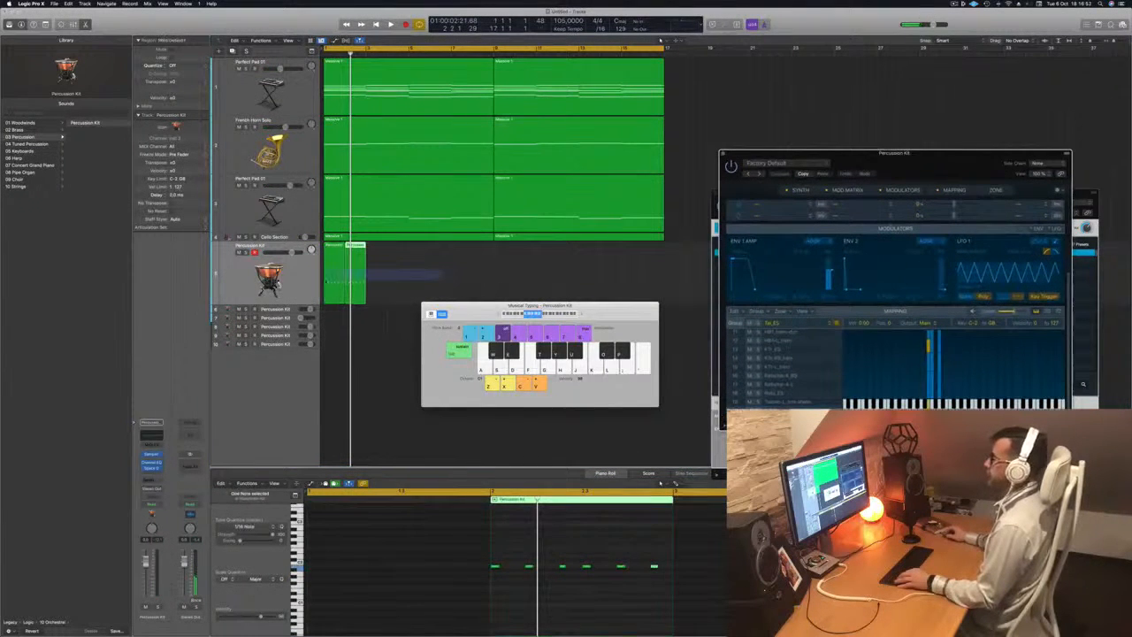
{"action": "left_click", "coordinate": [276, 303]}
{"action": "key", "text": "super+r"}
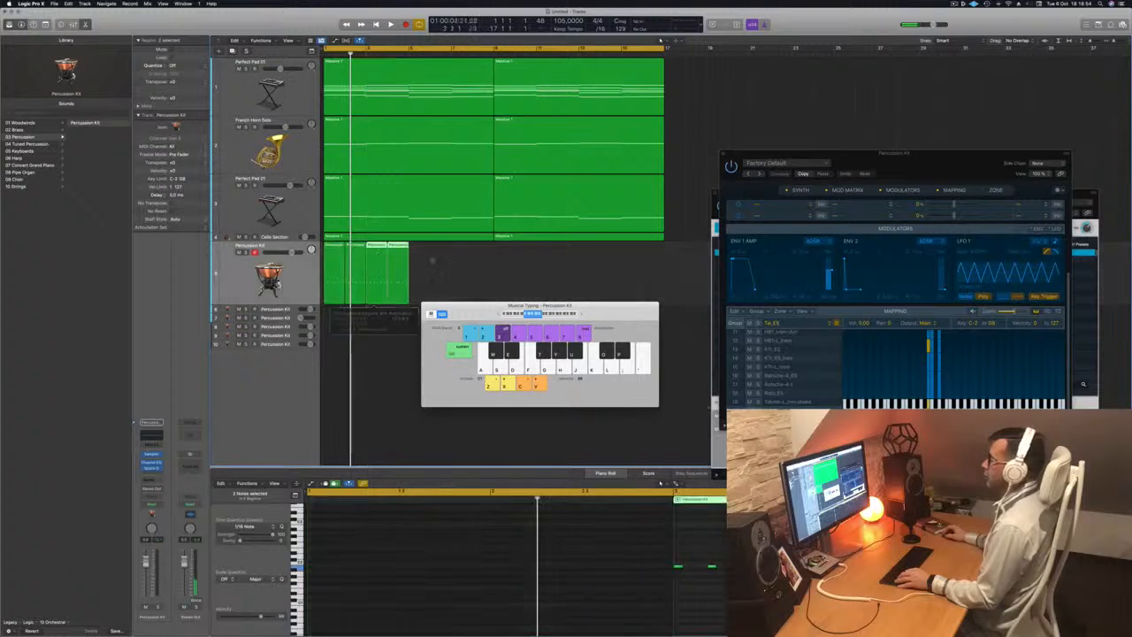
{"action": "key", "text": "super+r"}
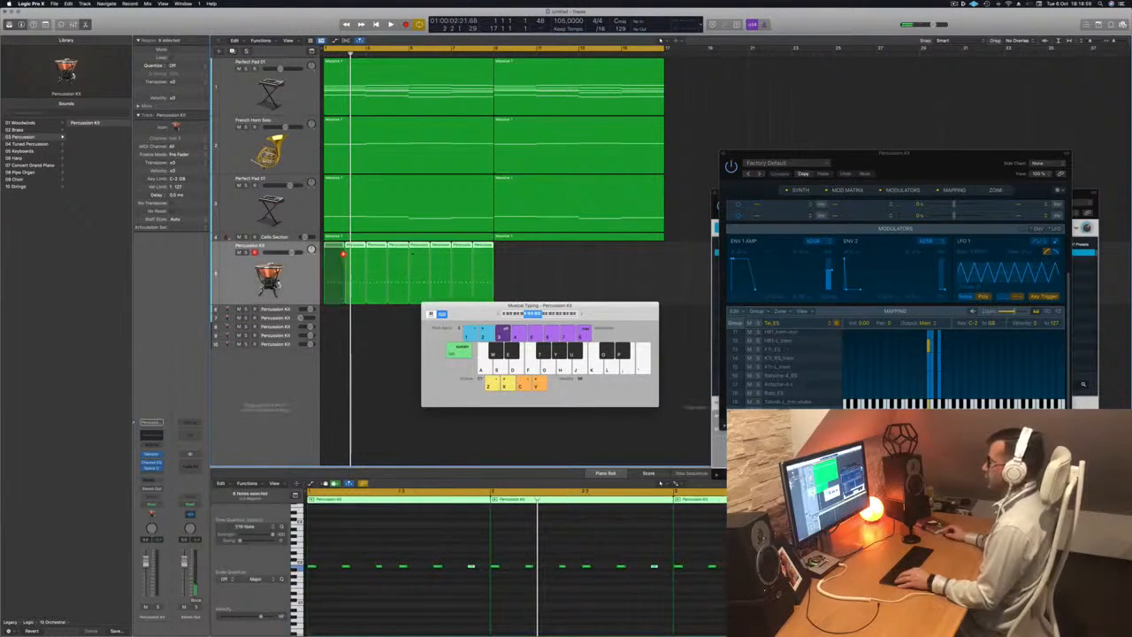
{"action": "left_click_drag", "start_coordinate": [343, 255], "coordinate": [502, 265]}
Step: Play the arrangement from the start, move the Musical Typing window below the tracks and lower the Percussion Kit volume slightly
{"action": "key", "text": "space"}
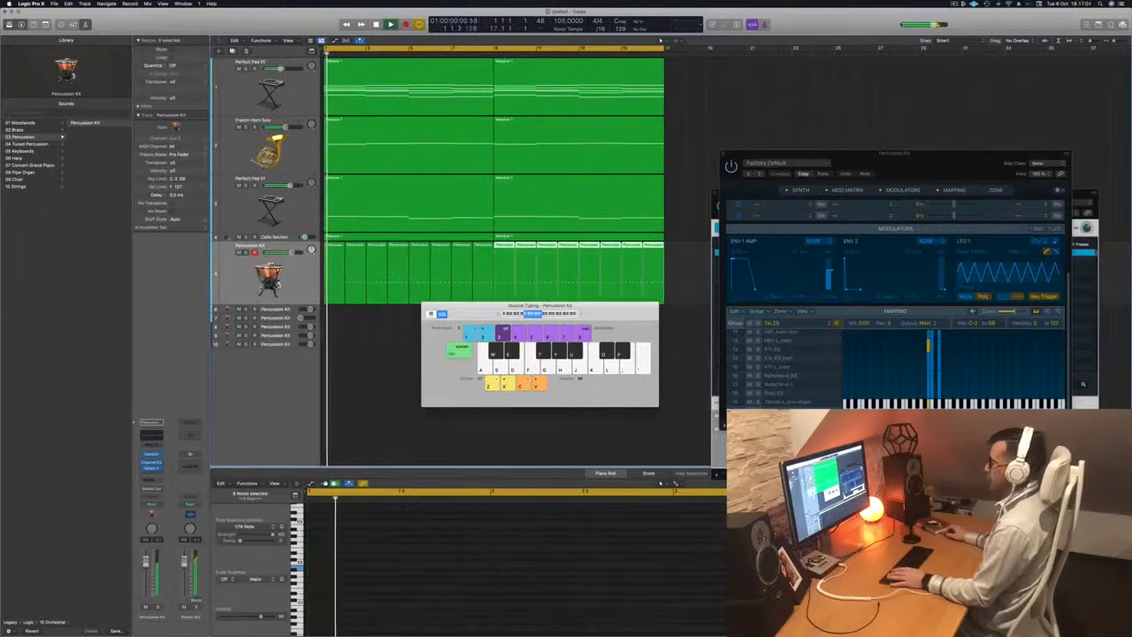
{"action": "left_click_drag", "start_coordinate": [468, 314], "coordinate": [446, 321]}
{"action": "key", "text": "space"}
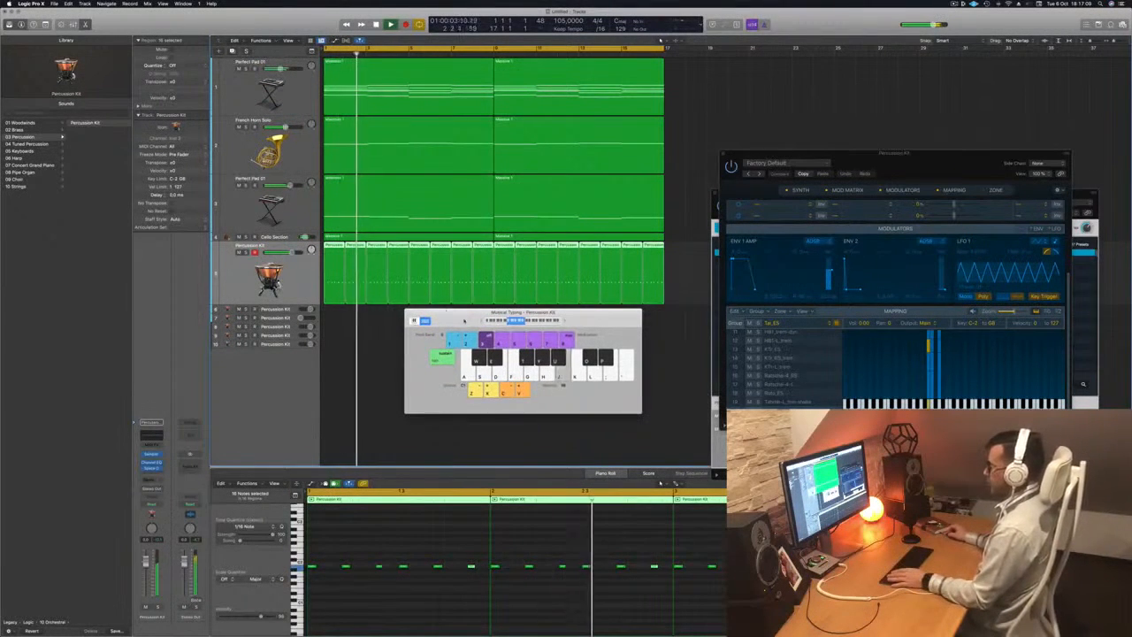
{"action": "left_click_drag", "start_coordinate": [464, 320], "coordinate": [464, 325]}
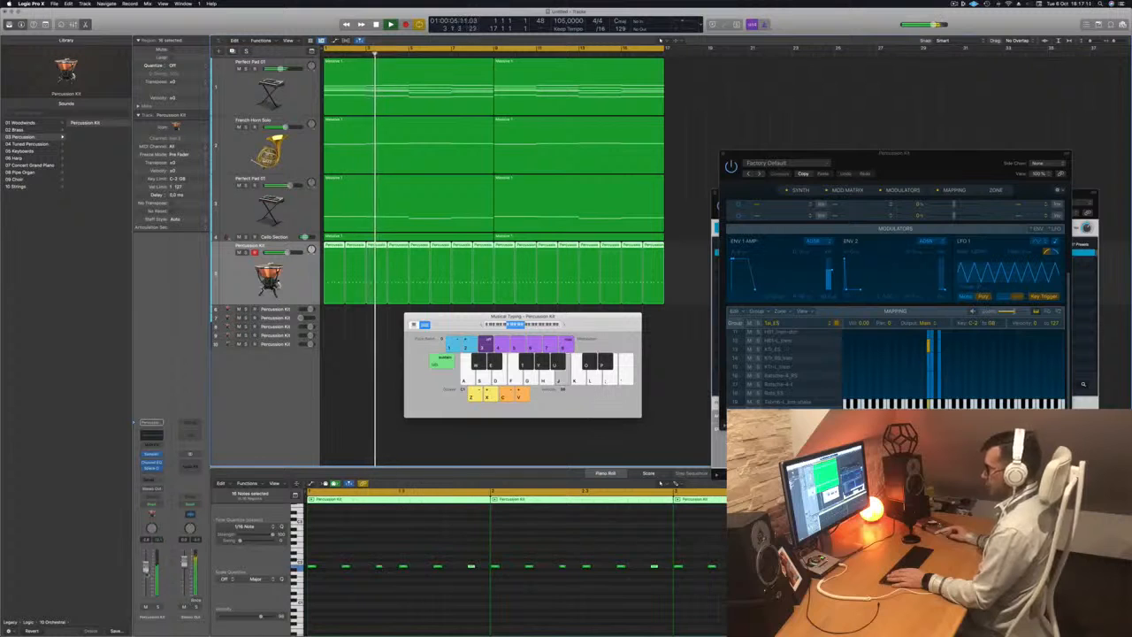
{"action": "key", "text": "space"}
{"action": "key", "text": "space"}
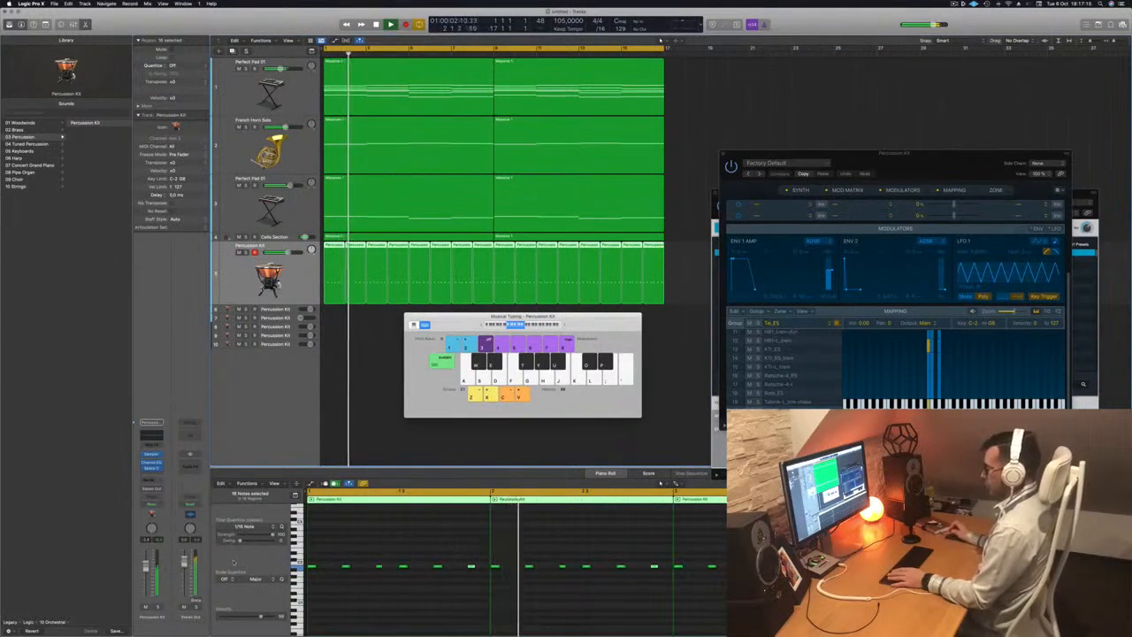
{"action": "left_click_drag", "start_coordinate": [442, 321], "coordinate": [406, 360]}
{"action": "key", "text": "Return"}
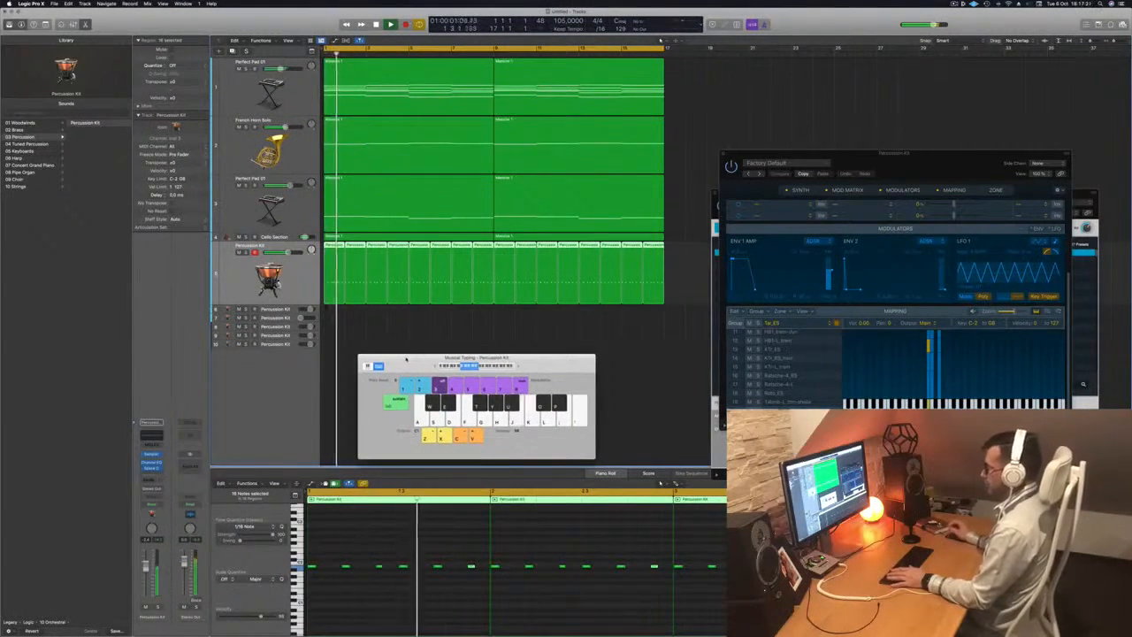
{"action": "key", "text": "Return"}
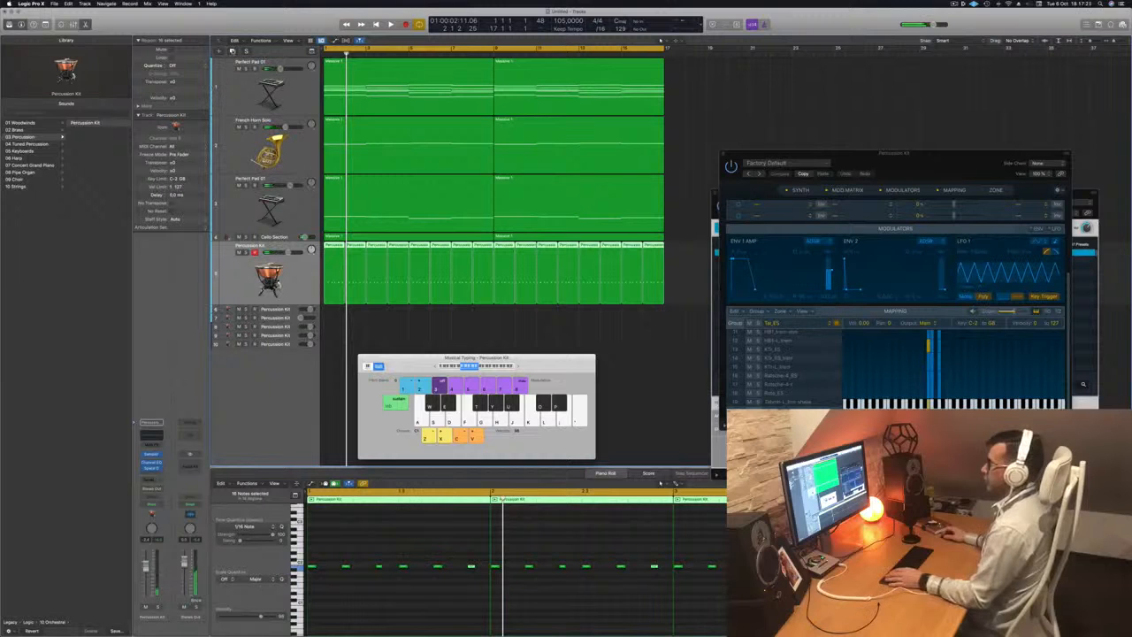
Step: Duplicate the Percussion Kit track, copy all its regions onto the new track and select all the copied notes in the Piano Roll
{"action": "key", "text": "super+d"}
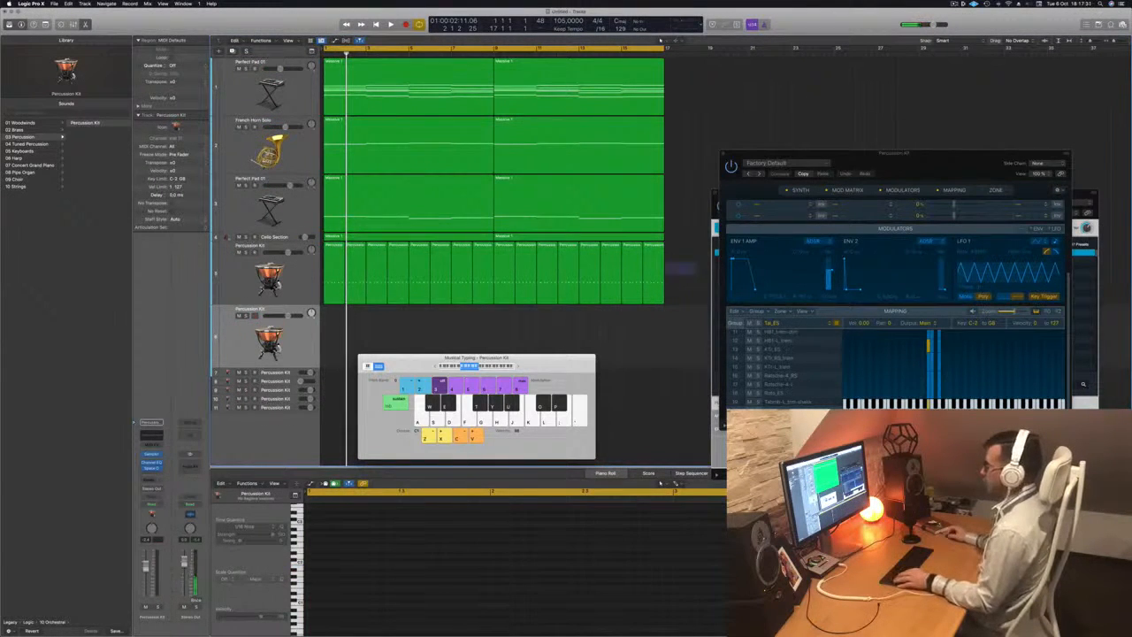
{"action": "left_click_drag", "start_coordinate": [696, 263], "coordinate": [334, 309]}
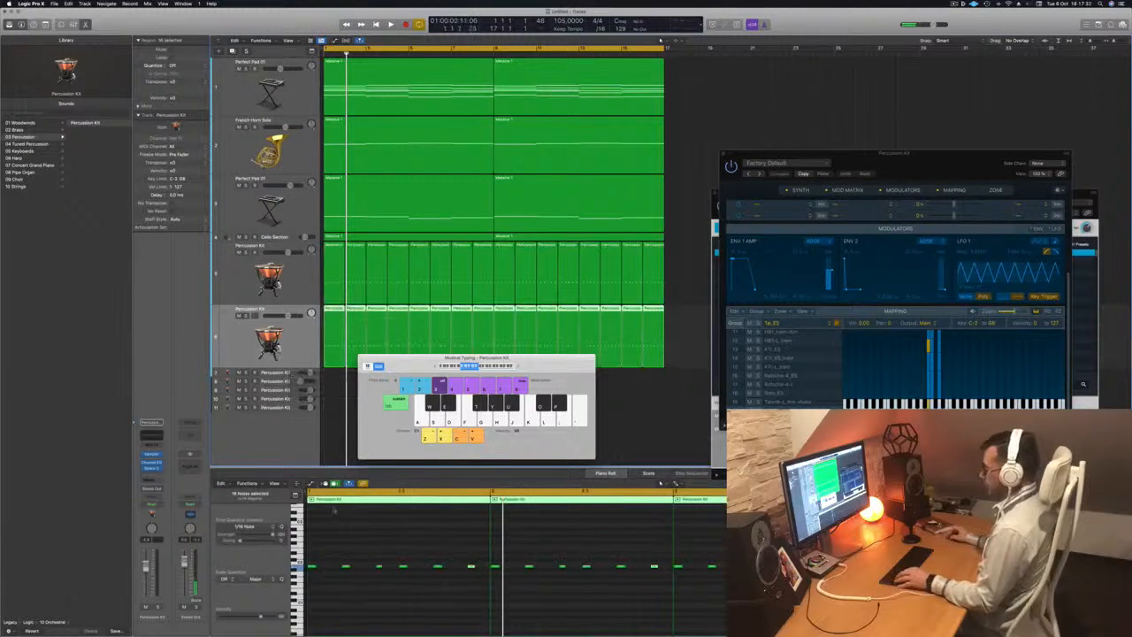
{"action": "scroll", "coordinate": [329, 543], "scroll_direction": "left", "scroll_amount": 3}
{"action": "left_click", "coordinate": [326, 559]}
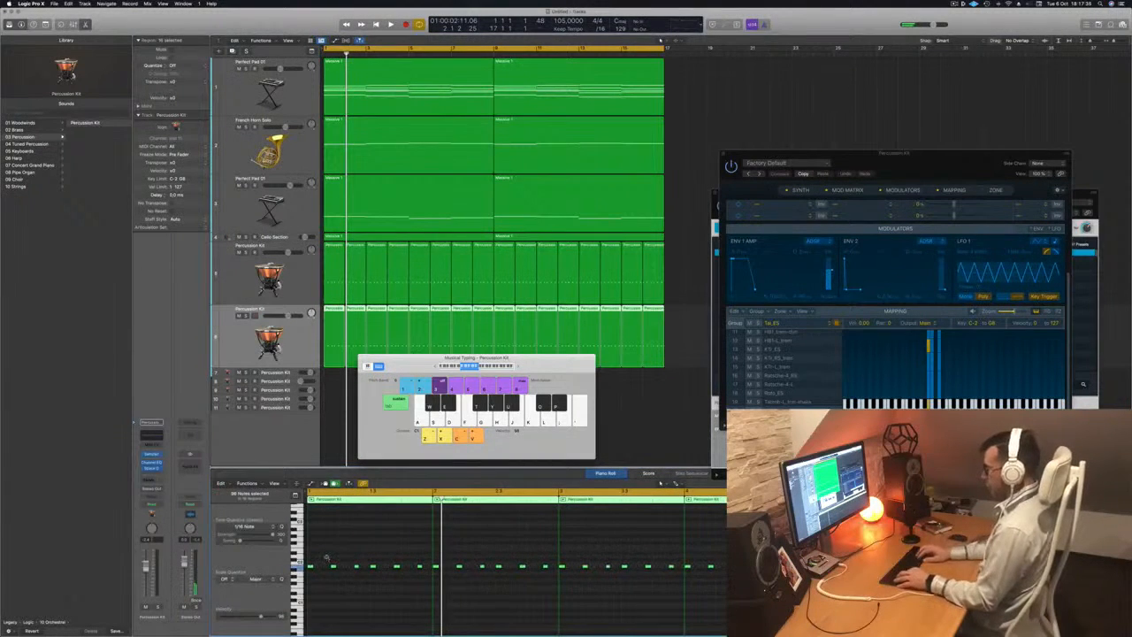
Step: Try the copied percussion notes three semitones higher during playback and return them to their original pitch
{"action": "key", "text": "space"}
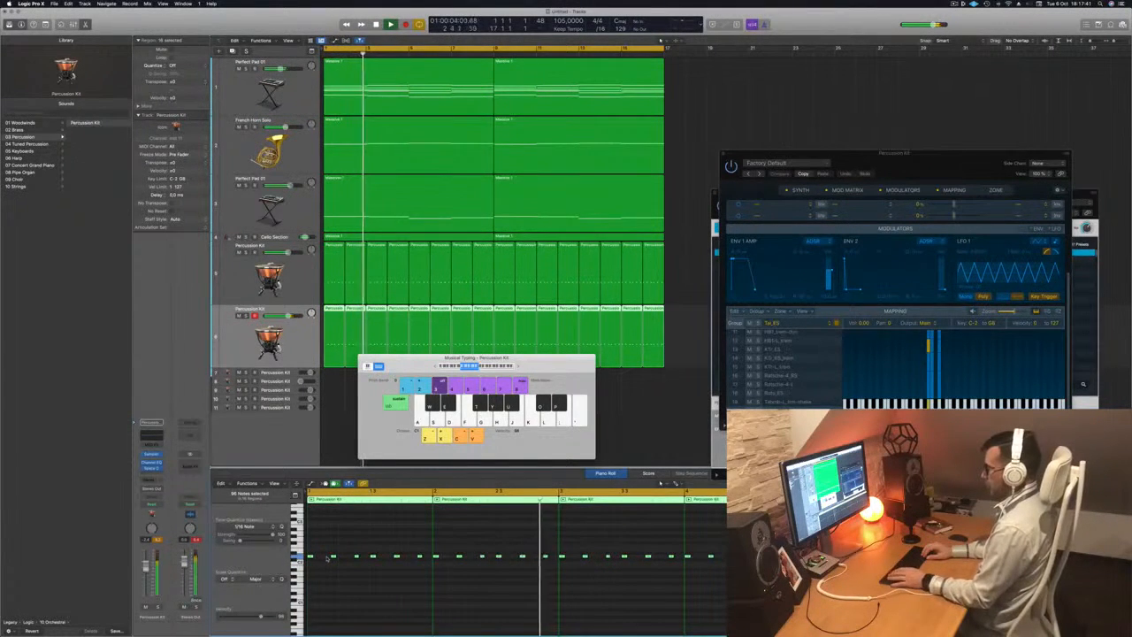
{"action": "key", "text": "alt+Down"}
{"action": "key", "text": "alt+Down"}
{"action": "key", "text": "alt+Down"}
{"action": "key", "text": "space"}
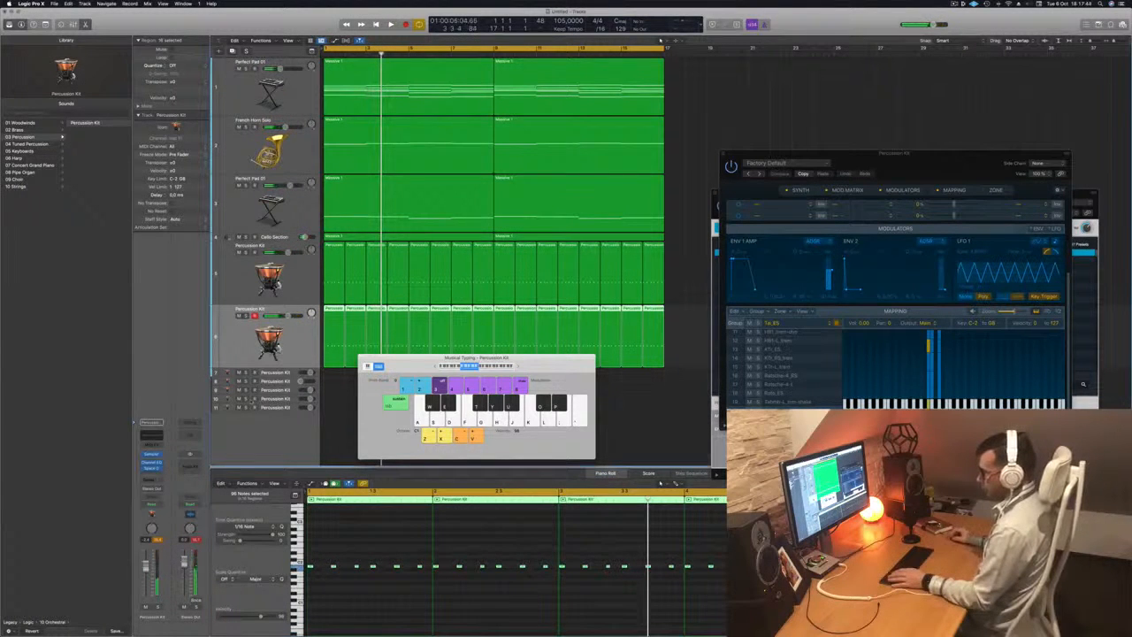
Step: Compare the copied percussion notes at neighbouring pitches during playback and leave them transposed one semitone up
{"action": "key", "text": "space"}
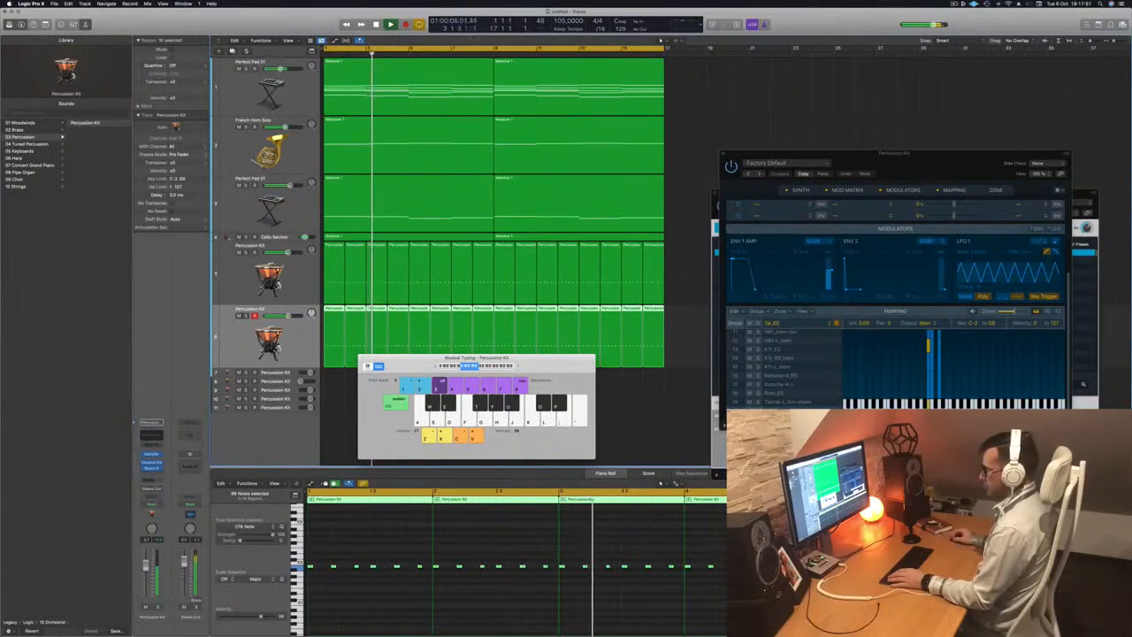
{"action": "key", "text": "space"}
{"action": "key", "text": "space"}
{"action": "key", "text": "alt+Down"}
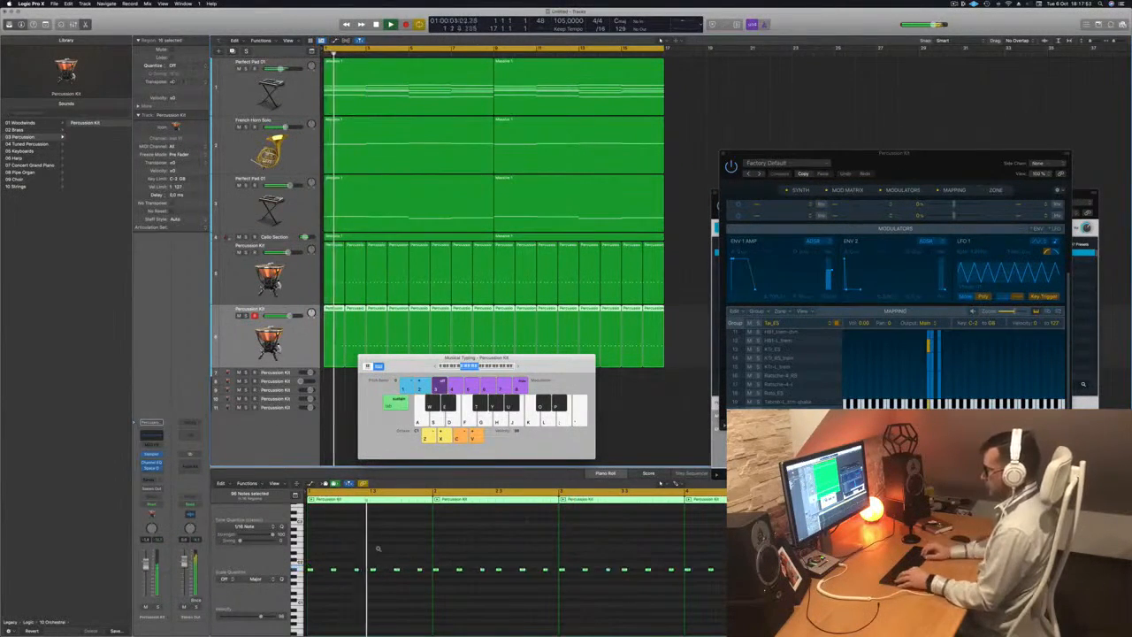
{"action": "key", "text": "alt+Up"}
{"action": "key", "text": "alt+Up"}
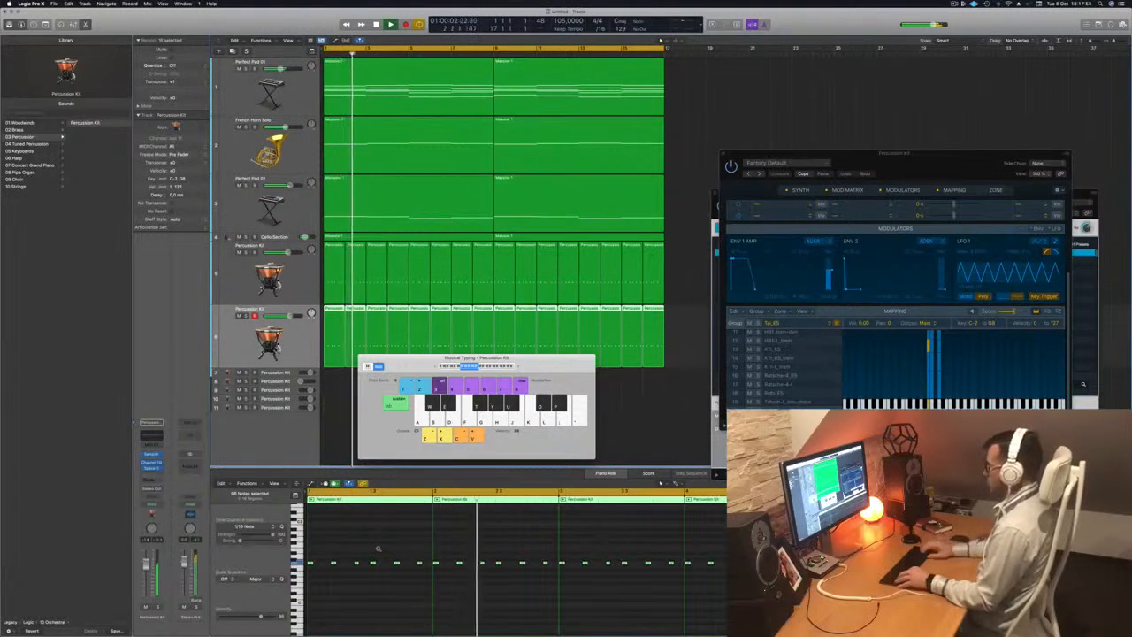
{"action": "key", "text": "space"}
{"action": "key", "text": "space"}
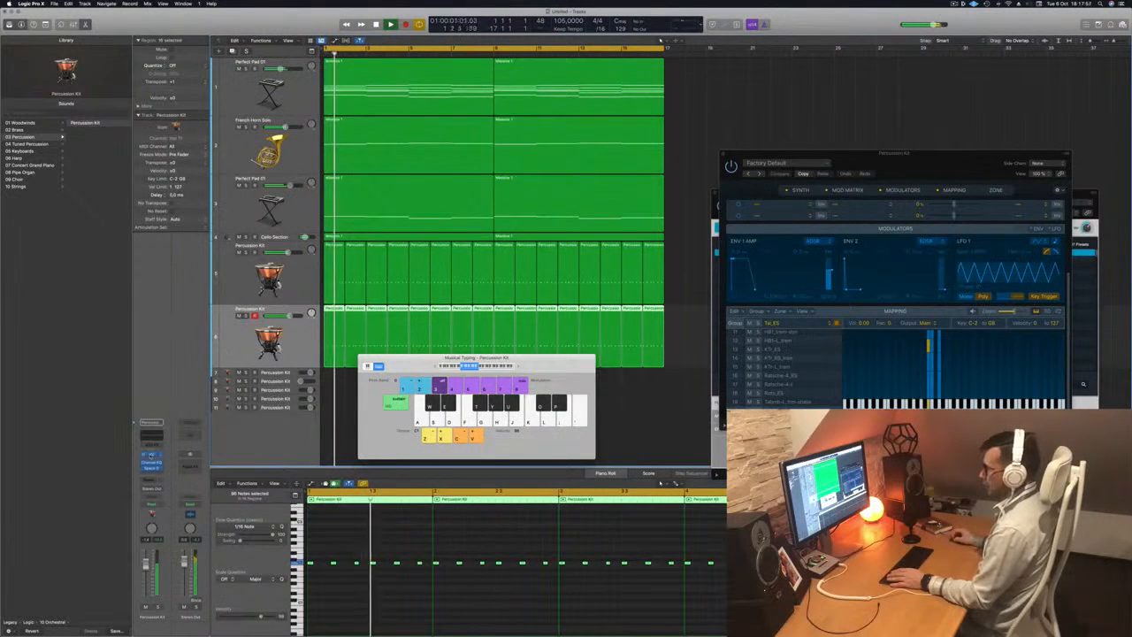
Step: Open the Sampler of the duplicated Percussion Kit track, move its window aside and show the Mapping and Zone sections
{"action": "left_click", "coordinate": [151, 455]}
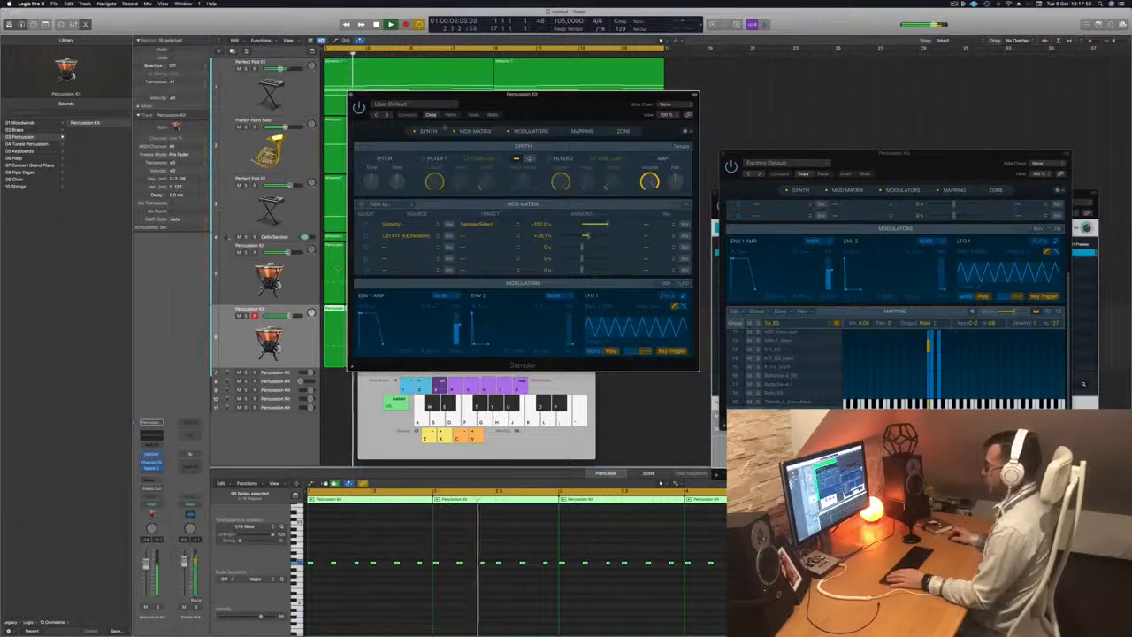
{"action": "left_click_drag", "start_coordinate": [533, 98], "coordinate": [582, 101]}
{"action": "left_click", "coordinate": [630, 133]}
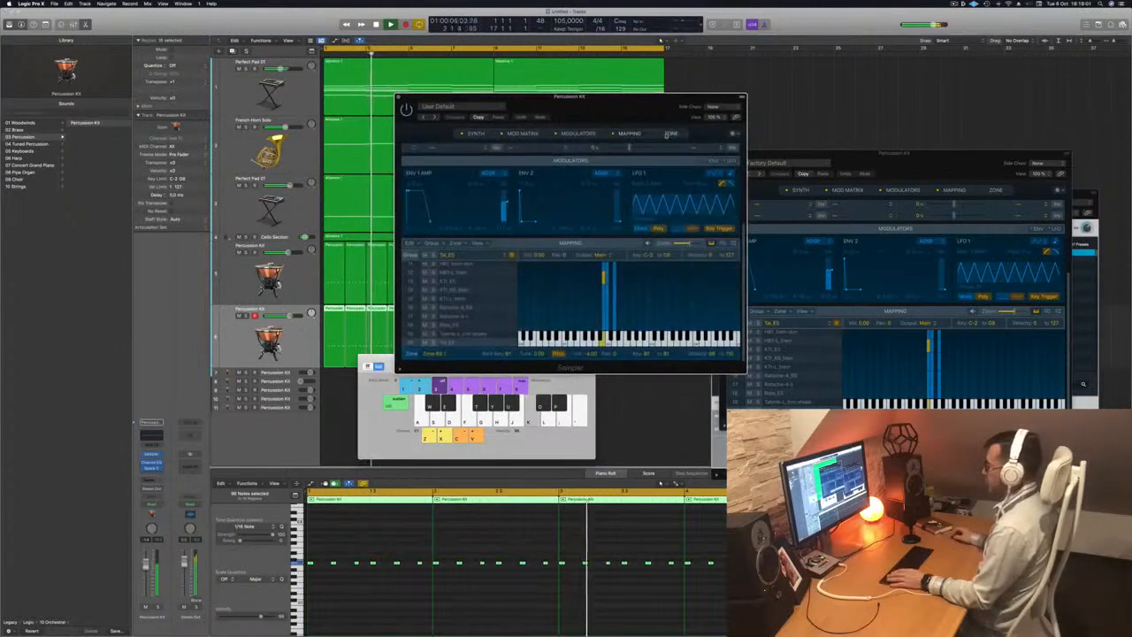
{"action": "left_click", "coordinate": [671, 133]}
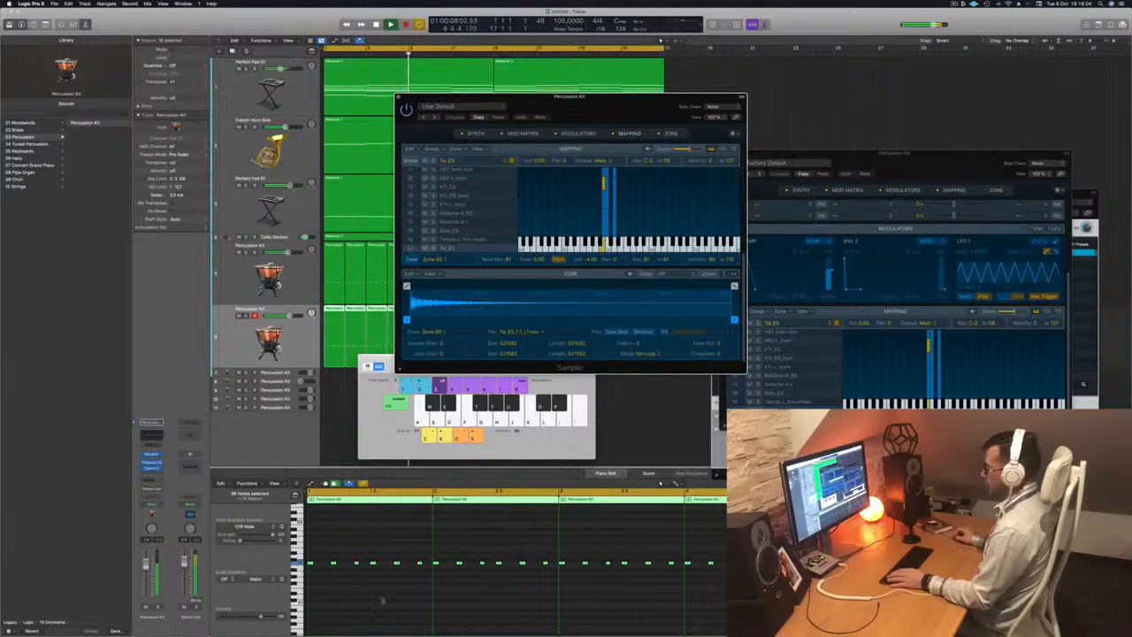
Step: Audition other percussion sounds by transposing the copied notes semitone by semitone, and leave them on the Field_ES sound at E1
{"action": "left_click", "coordinate": [354, 581]}
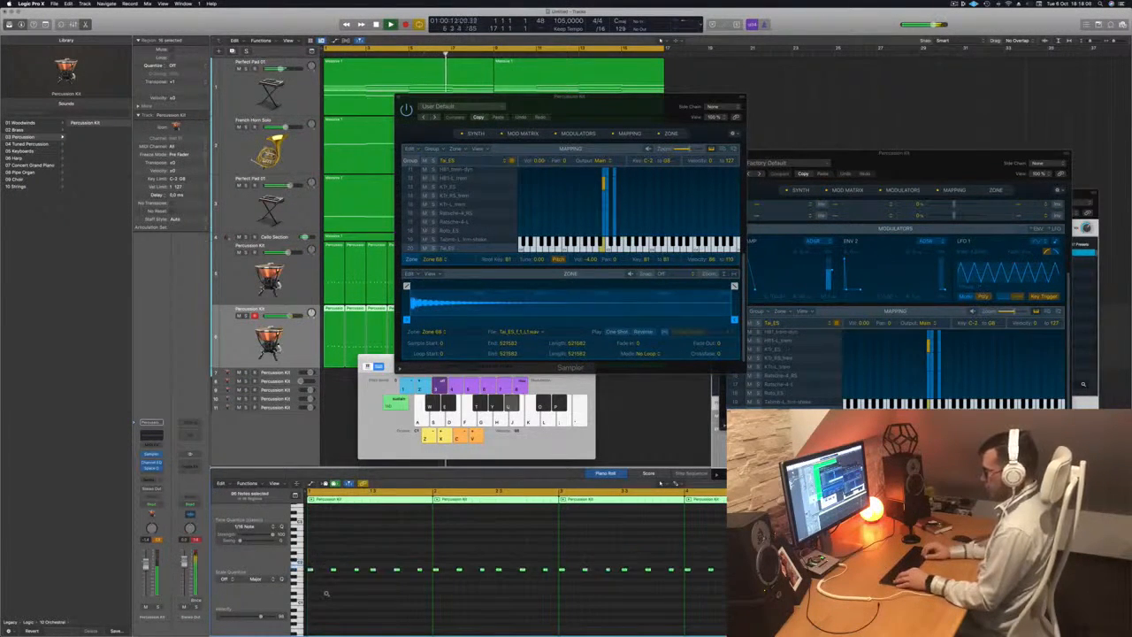
{"action": "key", "text": "alt+Up"}
{"action": "key", "text": "space"}
{"action": "key", "text": "space"}
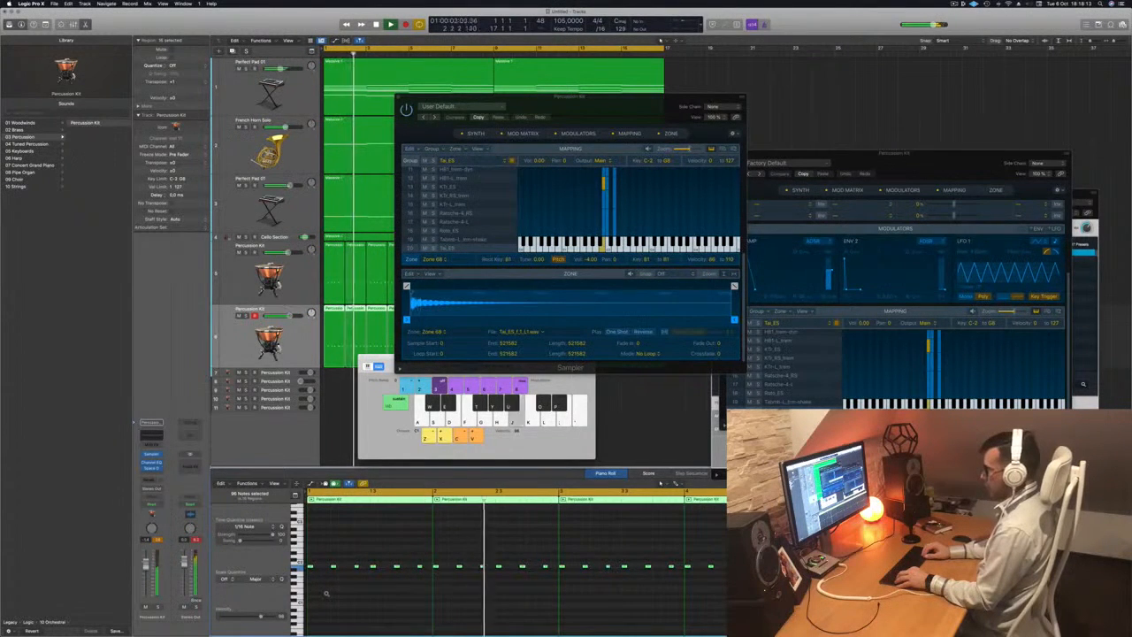
{"action": "key", "text": "alt+Down"}
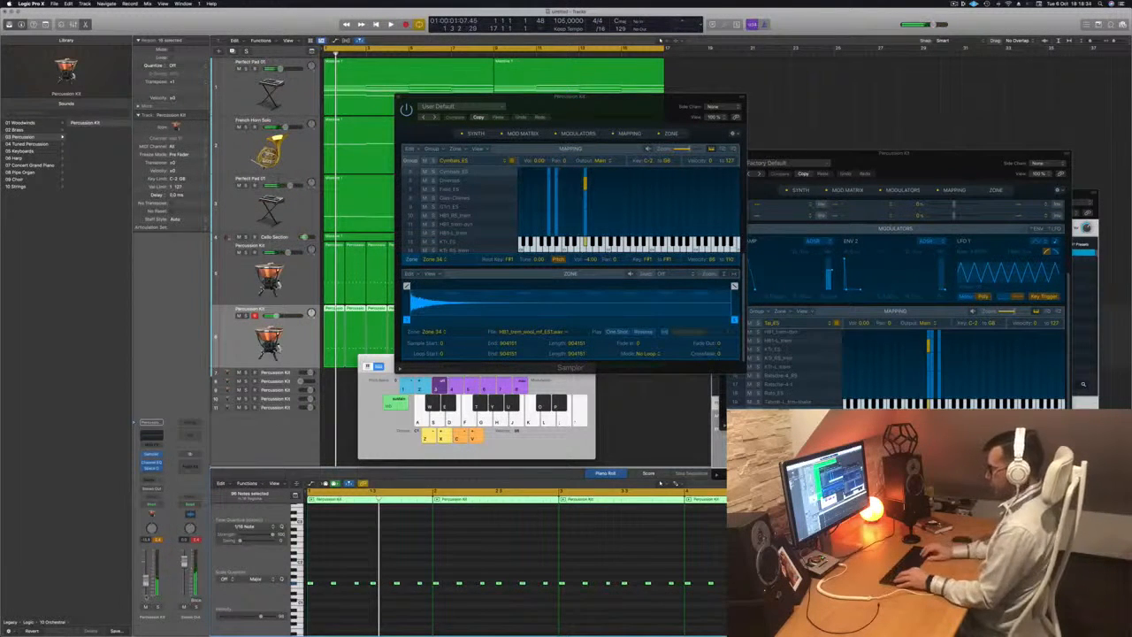
{"action": "key", "text": "f"}
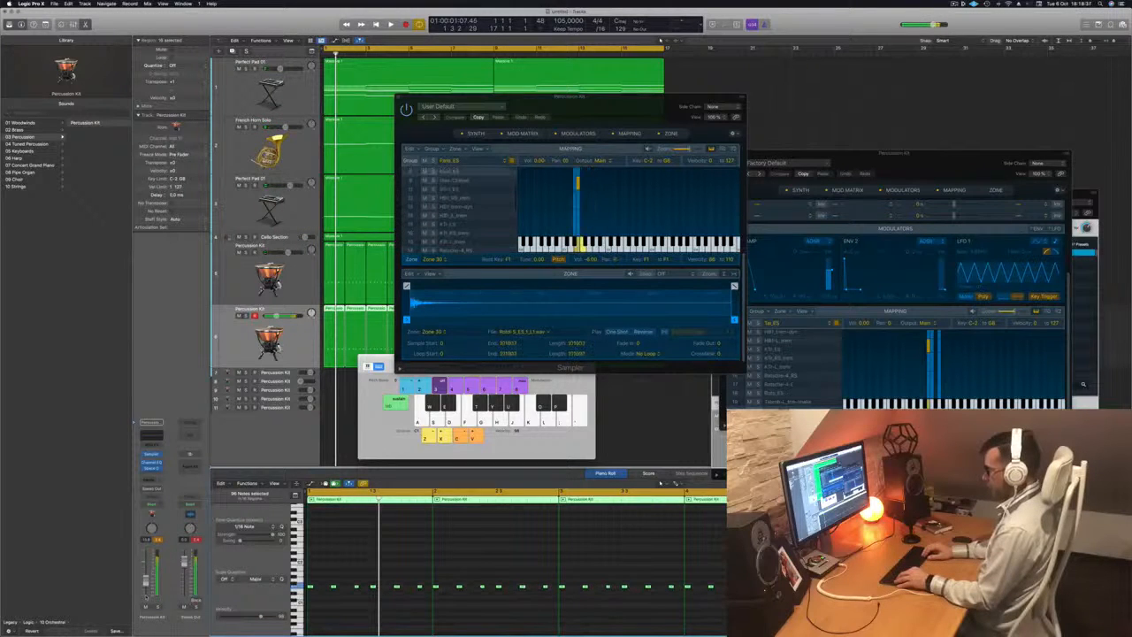
{"action": "key", "text": "space"}
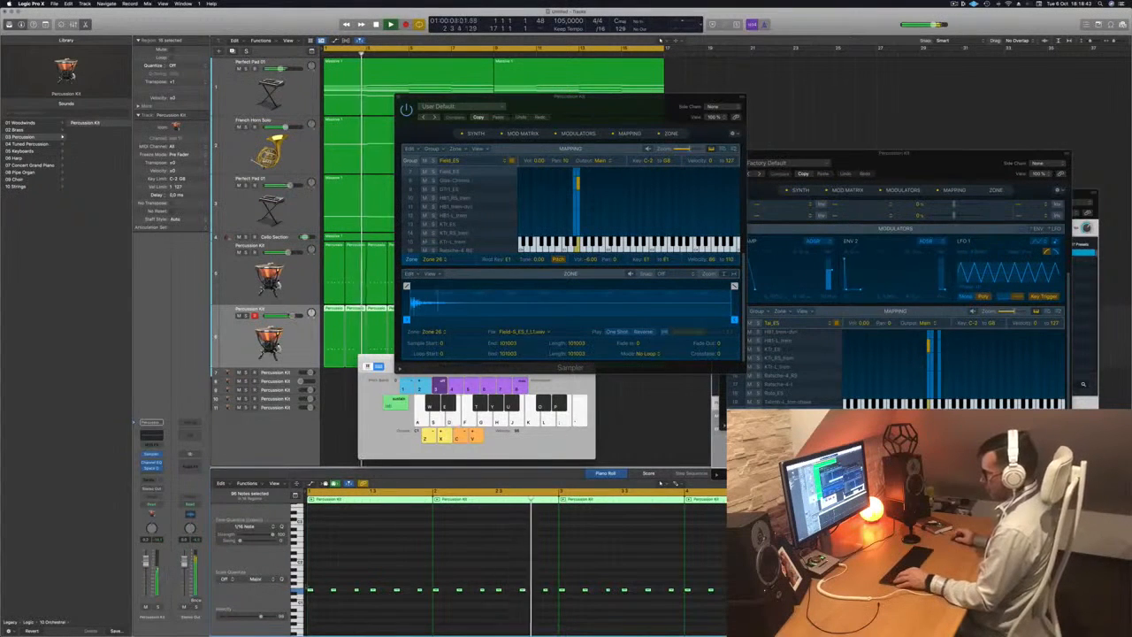
Step: Double the hits on the duplicated Percussion Kit track by copying all selected notes slightly later at the same pitch
{"action": "left_click_drag", "start_coordinate": [312, 591], "coordinate": [325, 590]}
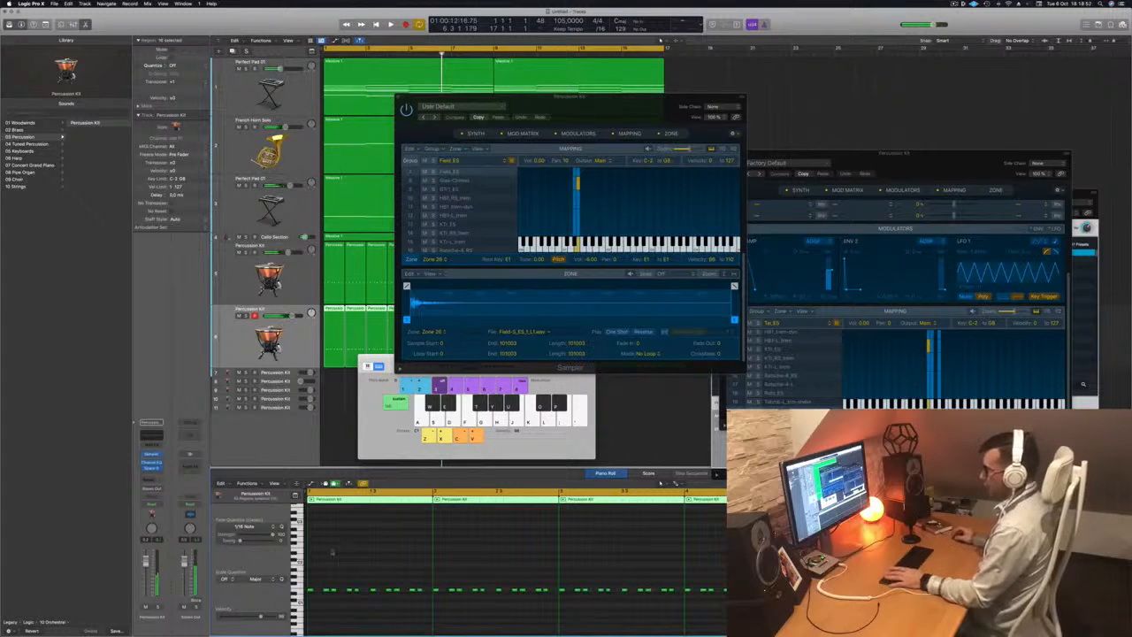
{"action": "key", "text": "space"}
Step: Boost the highs of the original Percussion Kit track in Channel EQ with a shelf at 3460 Hz and +12.6 dB
{"action": "left_click", "coordinate": [234, 276]}
{"action": "key", "text": "space"}
{"action": "key", "text": "space"}
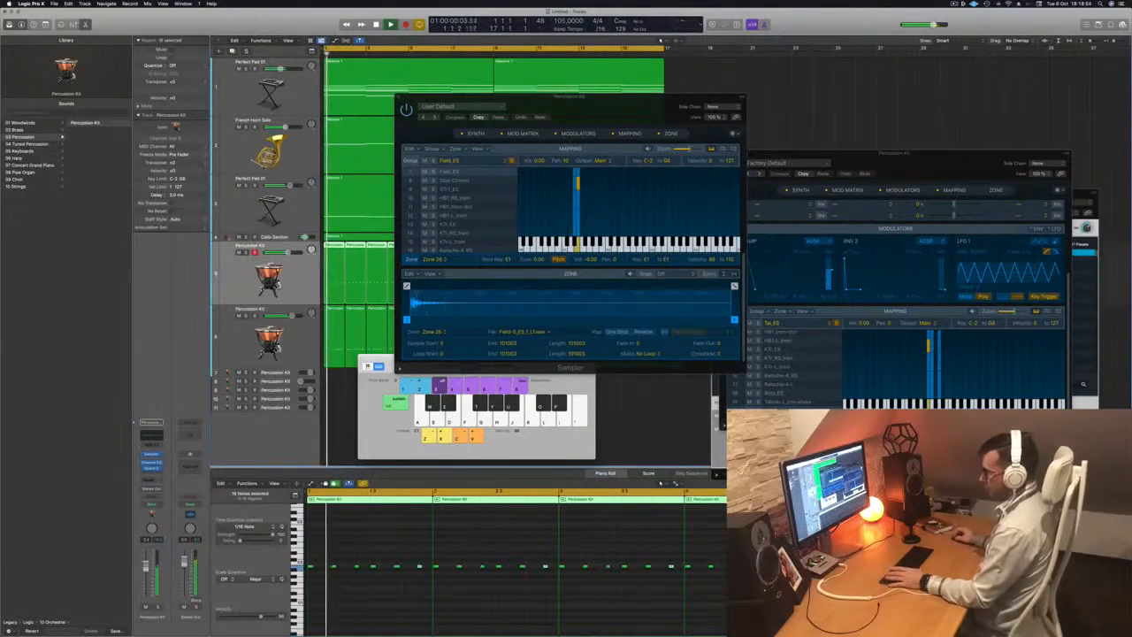
{"action": "left_click", "coordinate": [151, 463]}
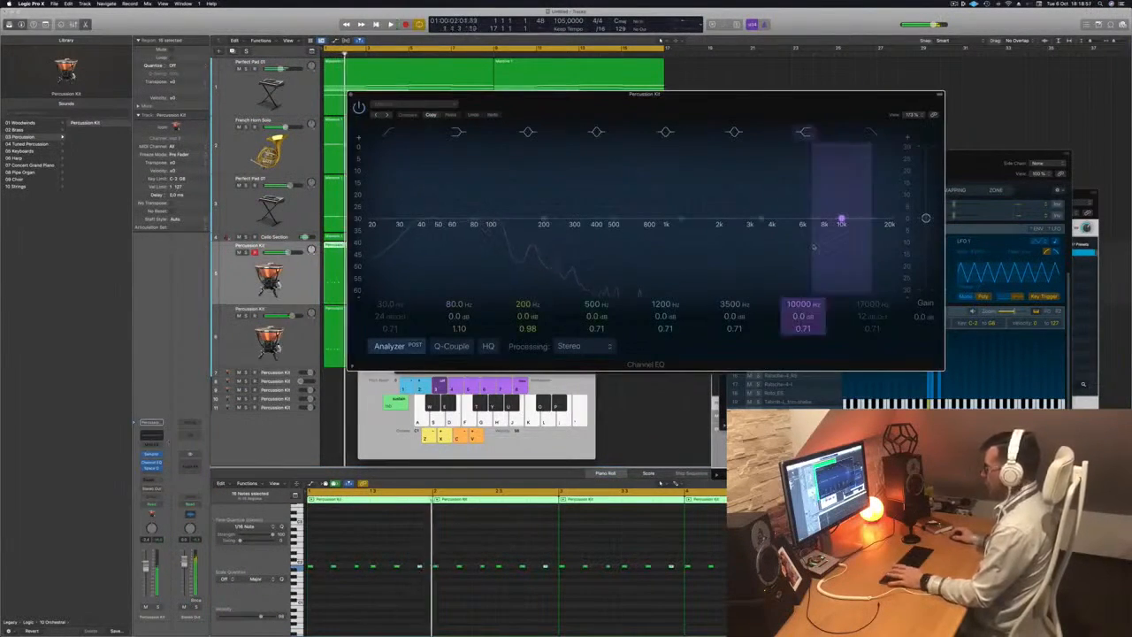
{"action": "left_click_drag", "start_coordinate": [814, 246], "coordinate": [744, 180]}
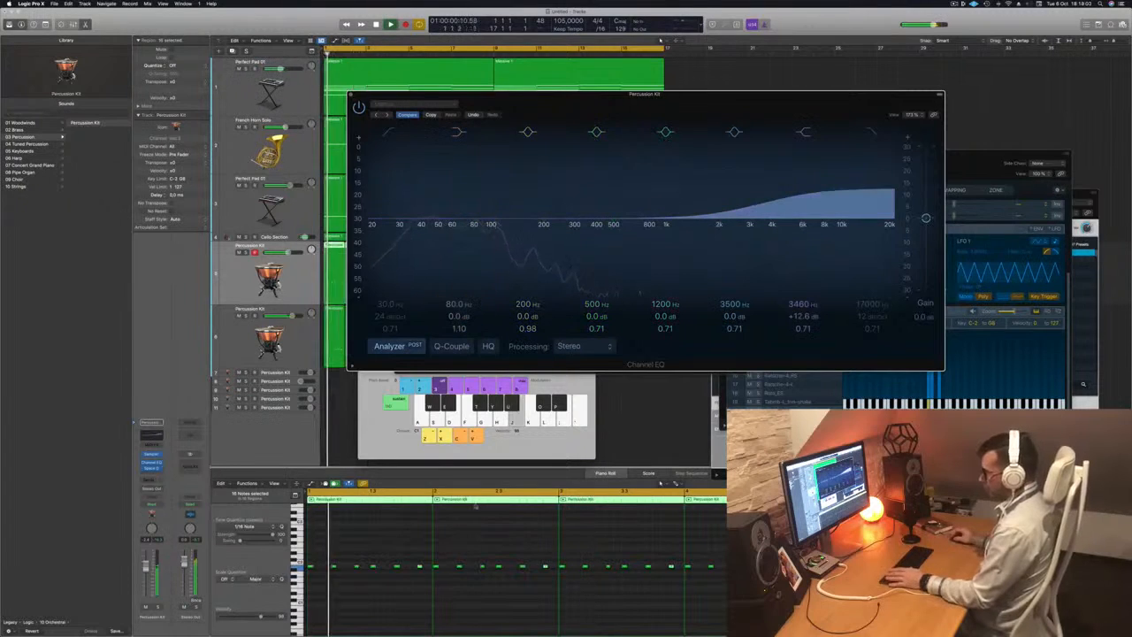
Step: Lengthen all notes on the original and the duplicated Percussion Kit tracks and audition them from the start
{"action": "left_click", "coordinate": [344, 604]}
{"action": "key", "text": "space"}
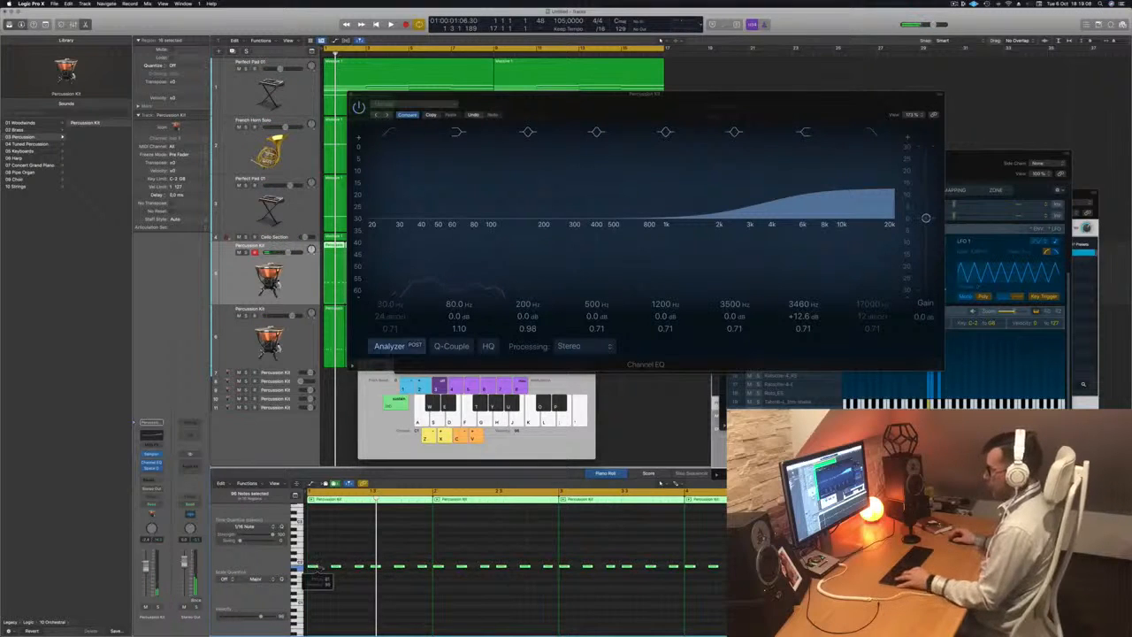
{"action": "left_click", "coordinate": [307, 345]}
{"action": "left_click", "coordinate": [368, 570]}
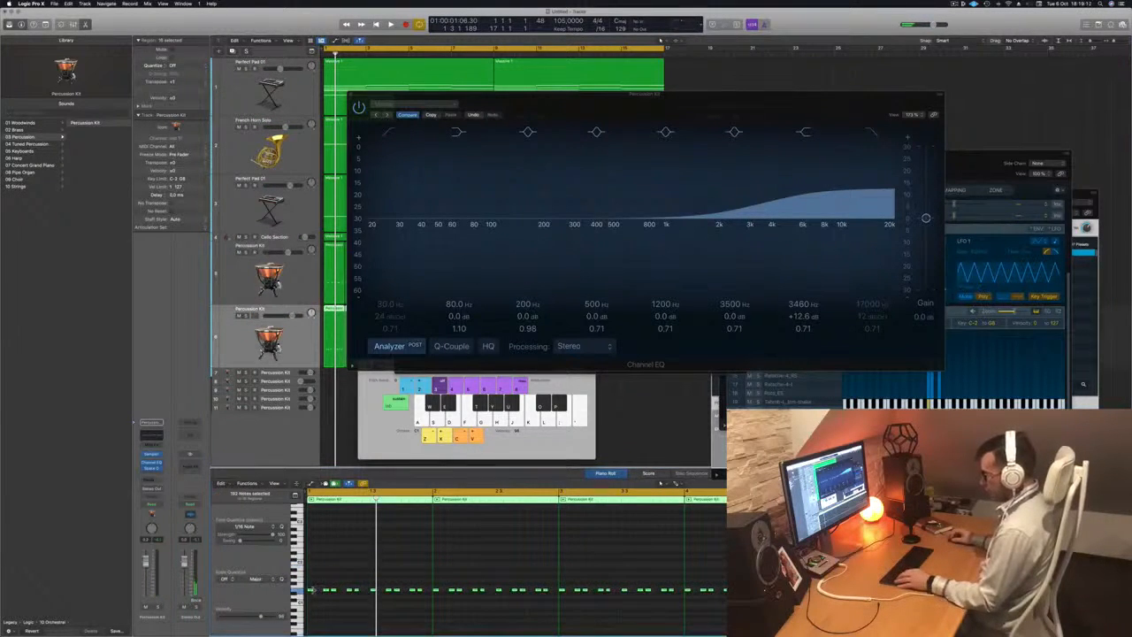
{"action": "key", "text": "space"}
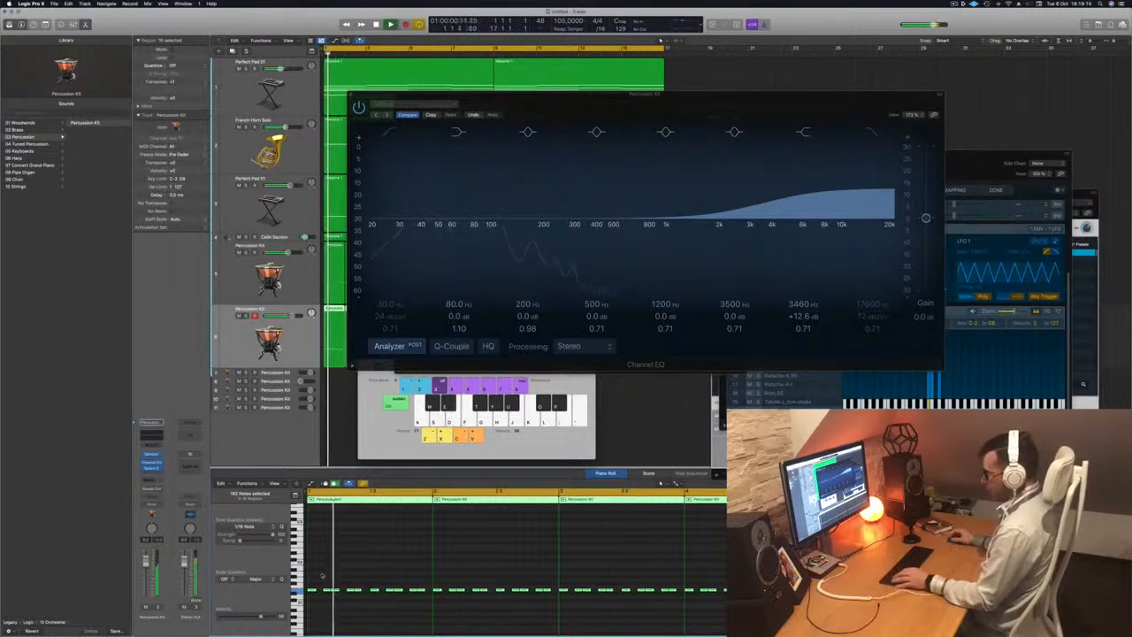
{"action": "key", "text": "space"}
{"action": "left_click", "coordinate": [283, 354]}
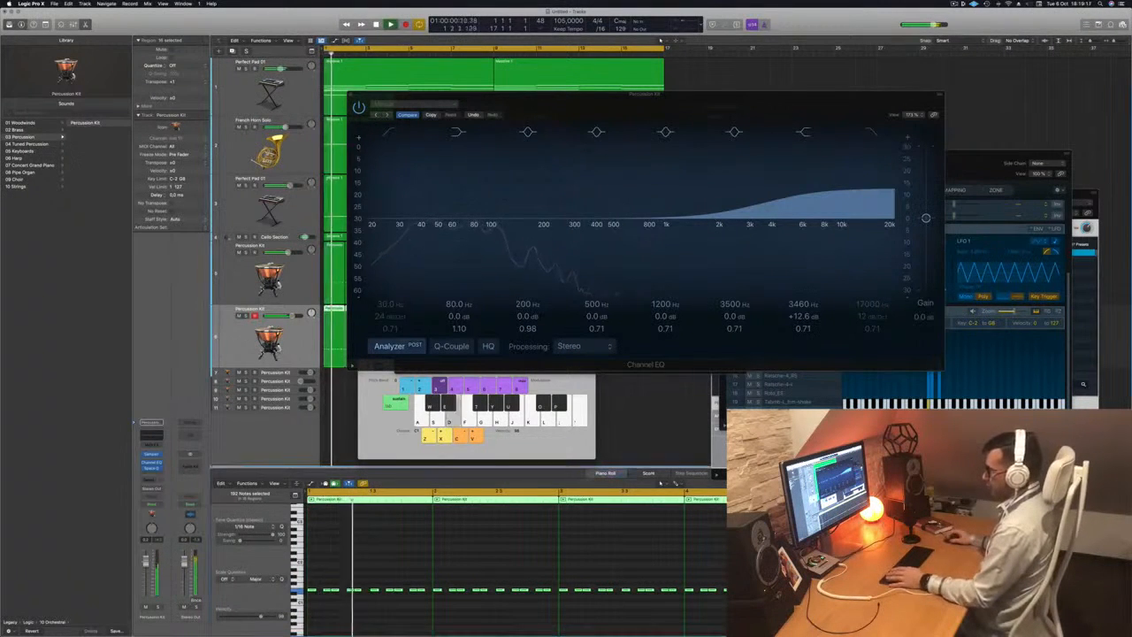
{"action": "key", "text": "space"}
{"action": "key", "text": "space"}
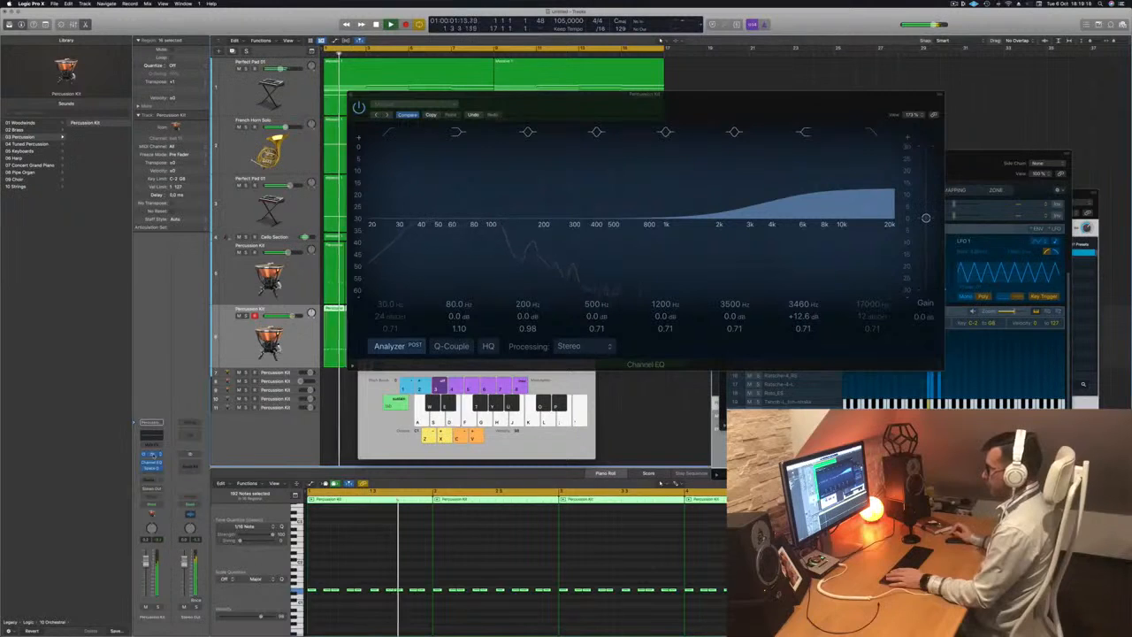
Step: Reopen the duplicated Percussion Kit's Sampler, close the Channel EQ window and lengthen the Env 2 decay slightly during playback
{"action": "left_click", "coordinate": [151, 455]}
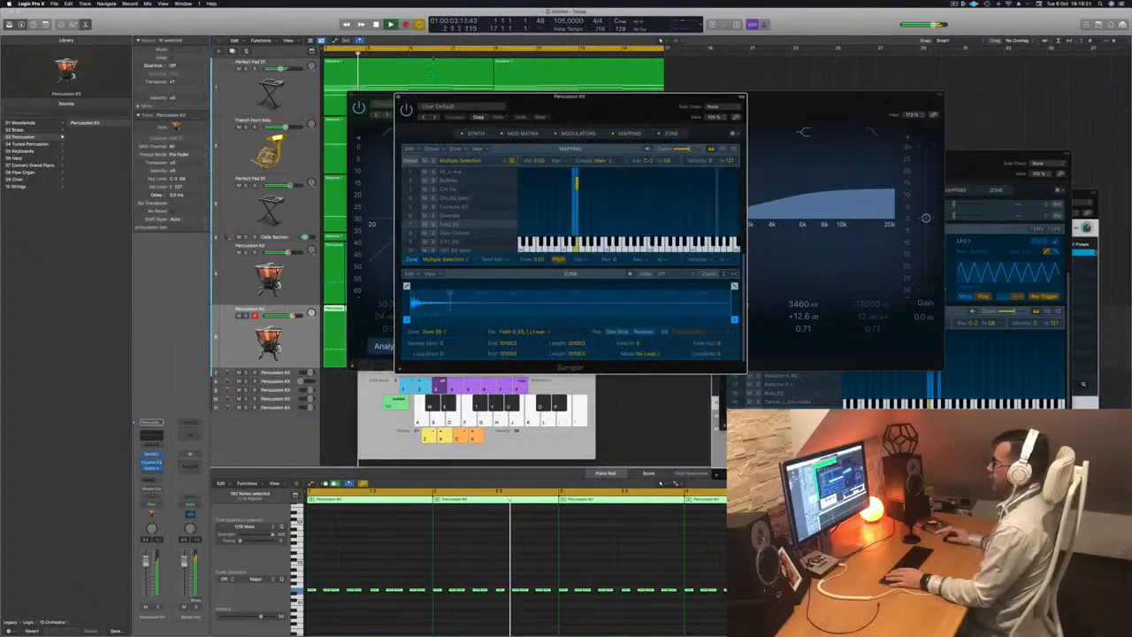
{"action": "left_click_drag", "start_coordinate": [615, 107], "coordinate": [622, 167]}
{"action": "left_click", "coordinate": [352, 96]}
{"action": "key", "text": "Return"}
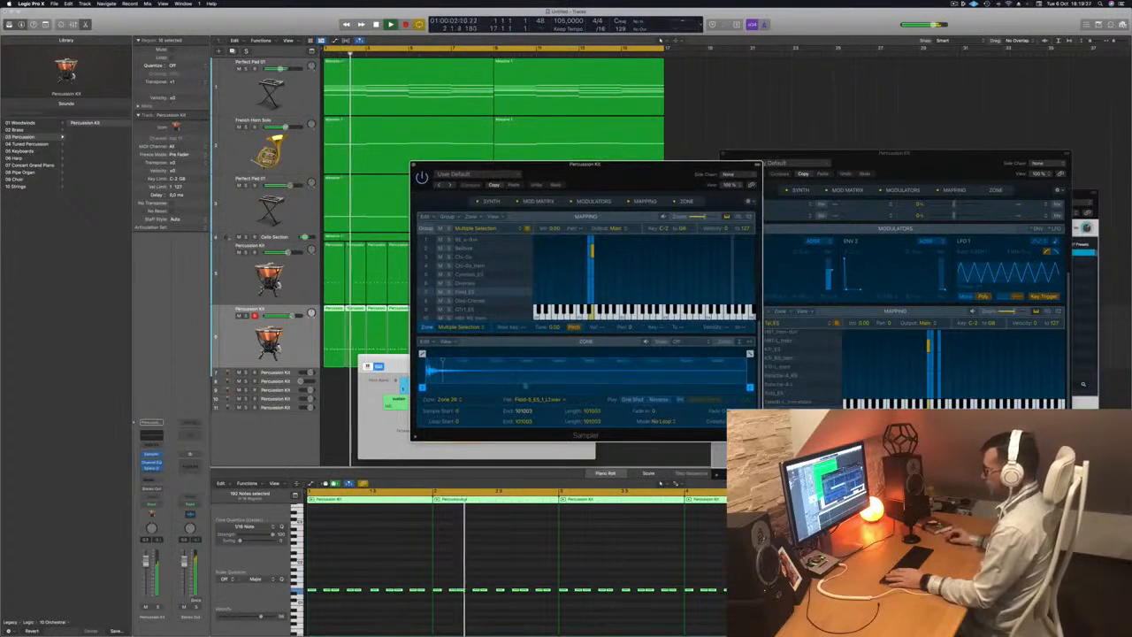
{"action": "left_click", "coordinate": [491, 202]}
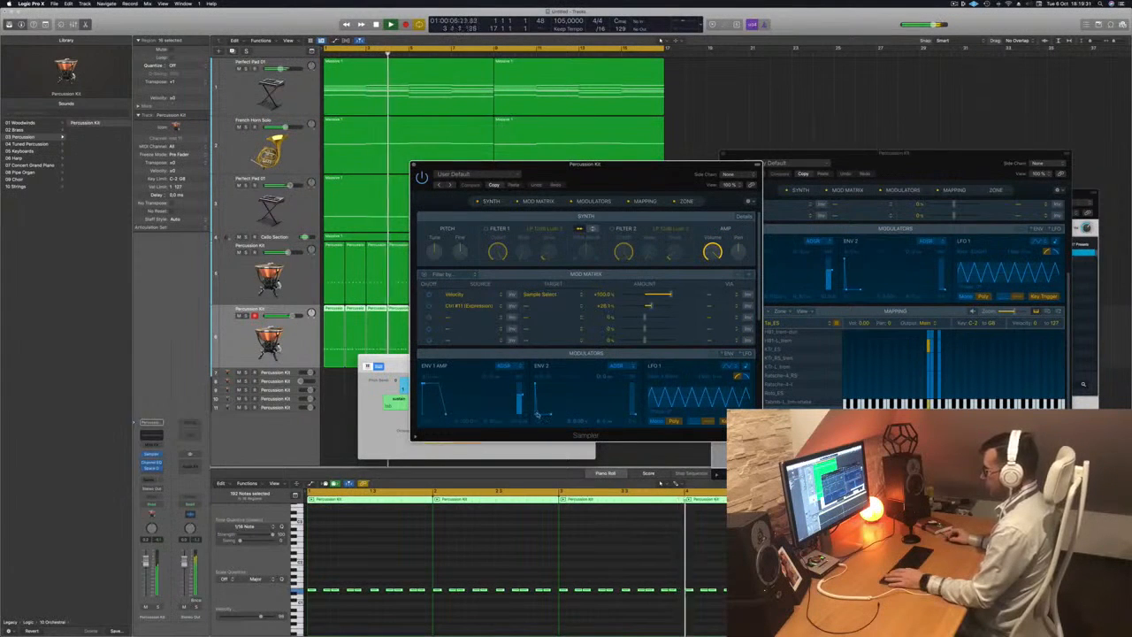
{"action": "left_click_drag", "start_coordinate": [536, 415], "coordinate": [542, 415]}
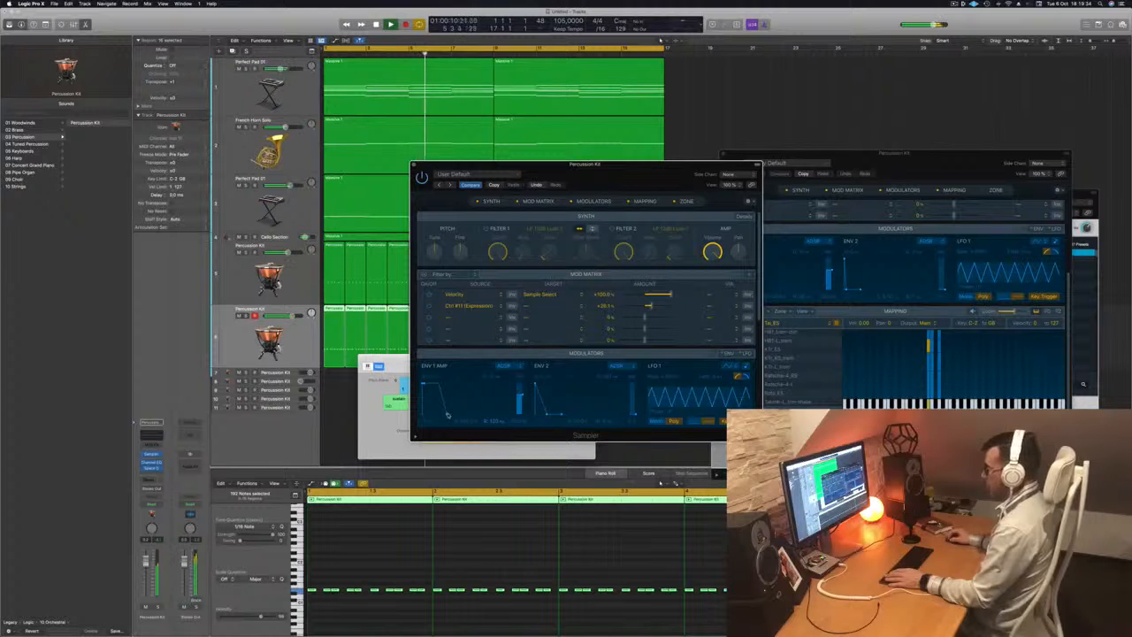
{"action": "key", "text": "space"}
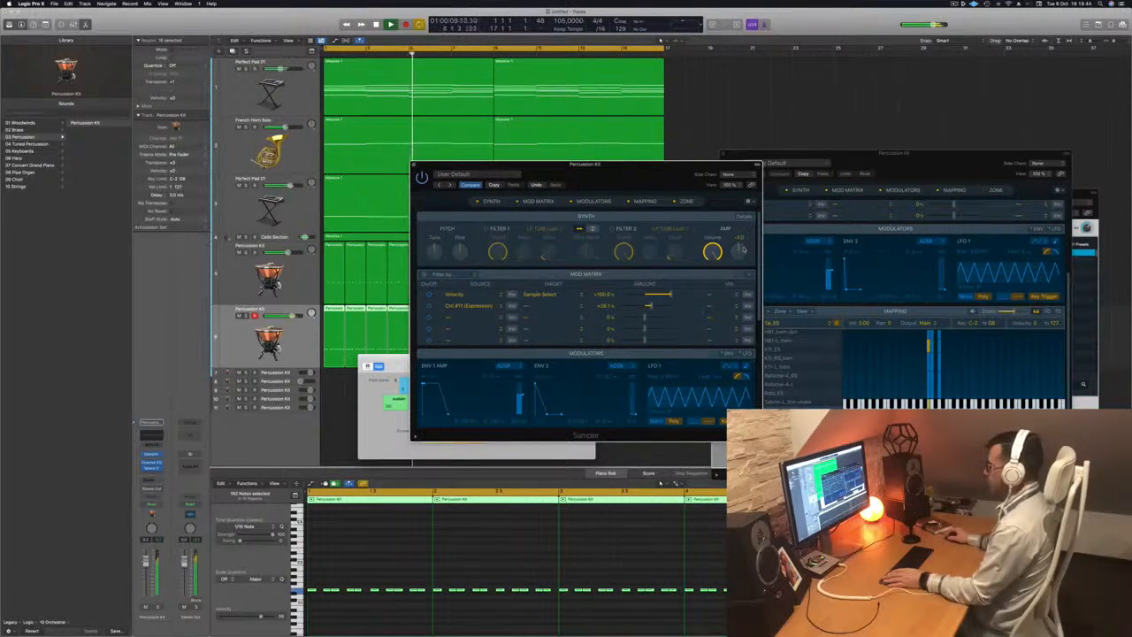
Step: Stop playback and close the Sampler and Musical Typing windows to clear the arrangement
{"action": "left_click_drag", "start_coordinate": [650, 165], "coordinate": [763, 166]}
{"action": "key", "text": "space"}
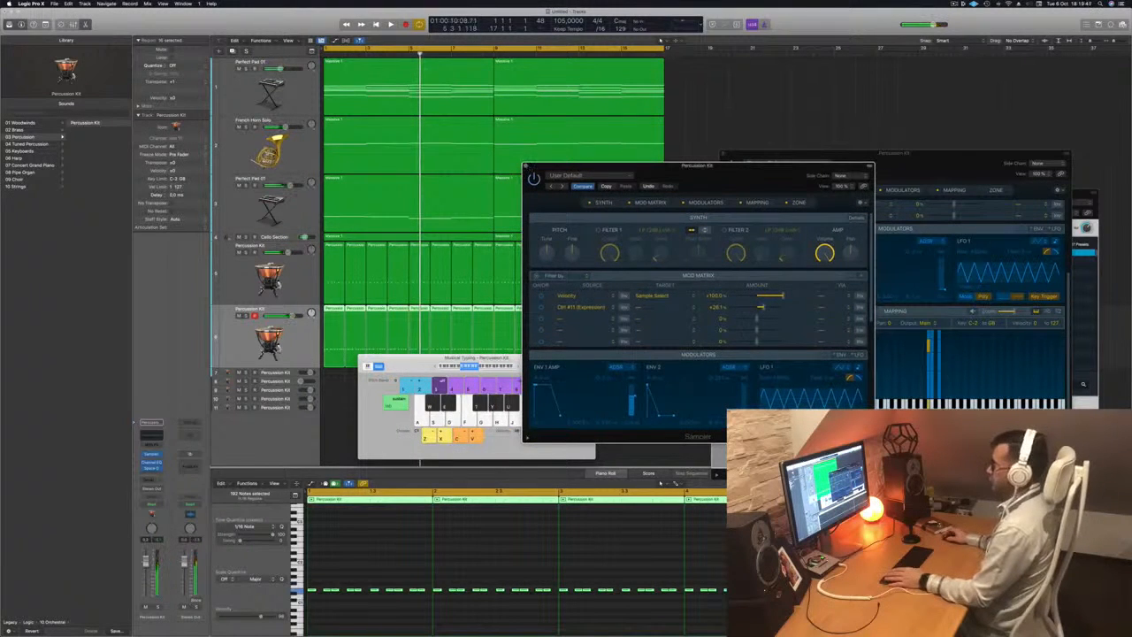
{"action": "left_click", "coordinate": [526, 166]}
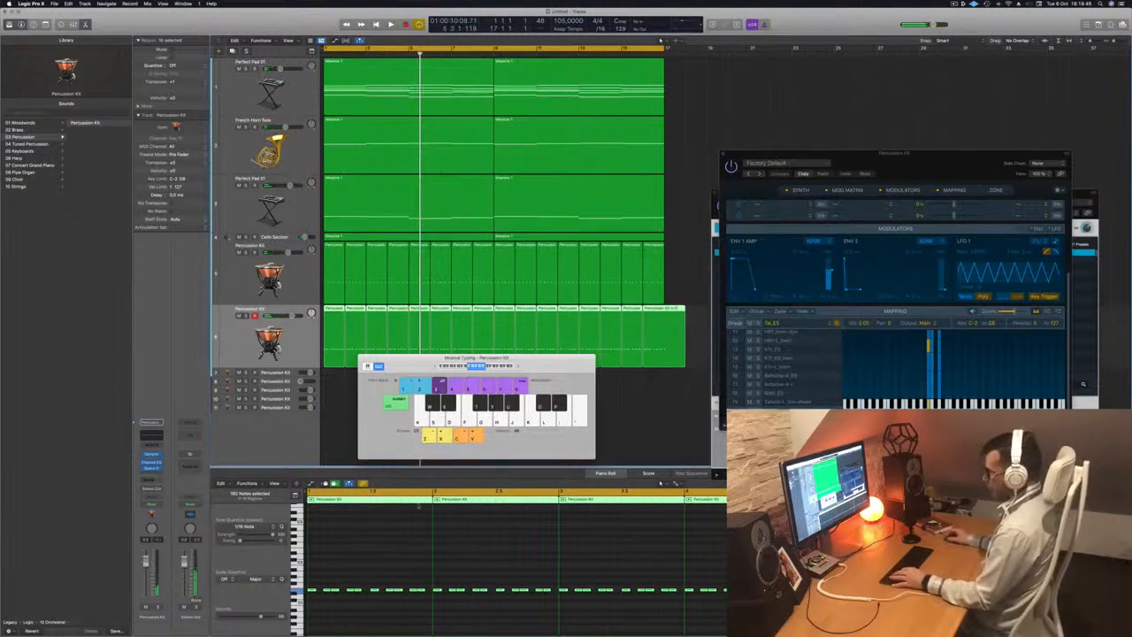
{"action": "key", "text": "super+k"}
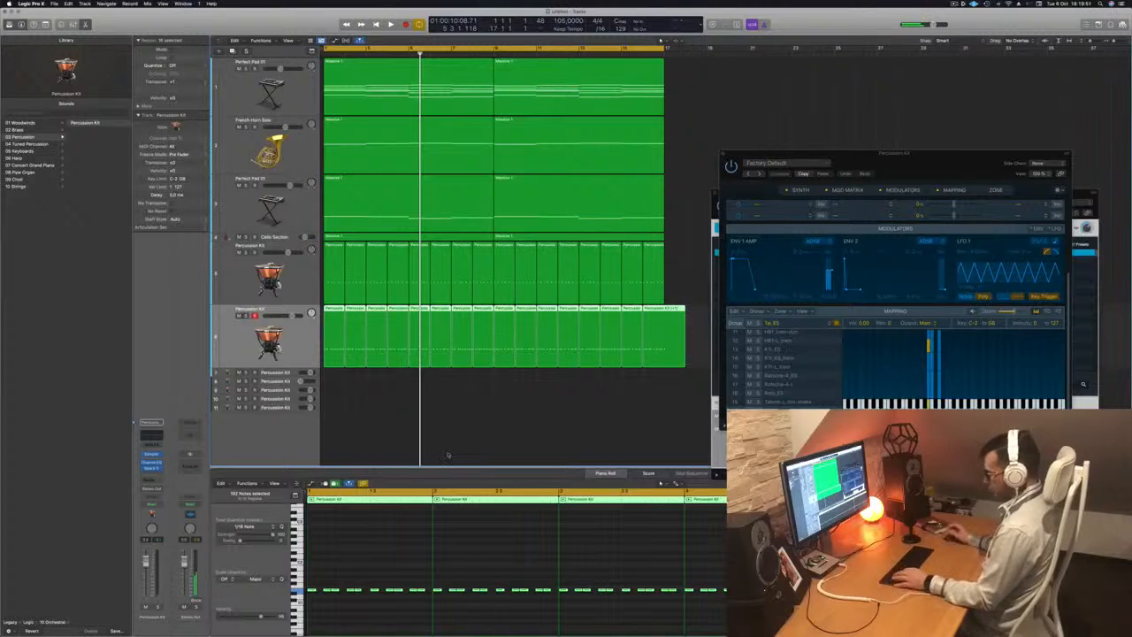
Step: Play from the start with the Mixer open, lowering the duplicated Percussion Kit and slightly lowering the pads, French horn and cello together
{"action": "key", "text": "x"}
{"action": "key", "text": "Return"}
{"action": "key", "text": "space"}
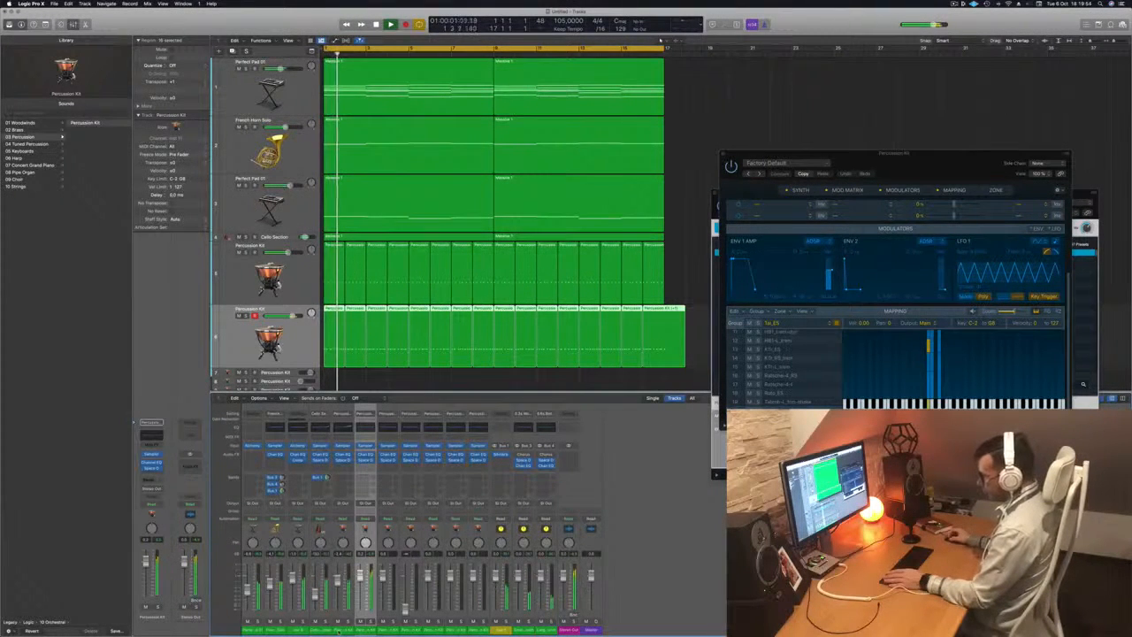
{"action": "key", "text": "Up"}
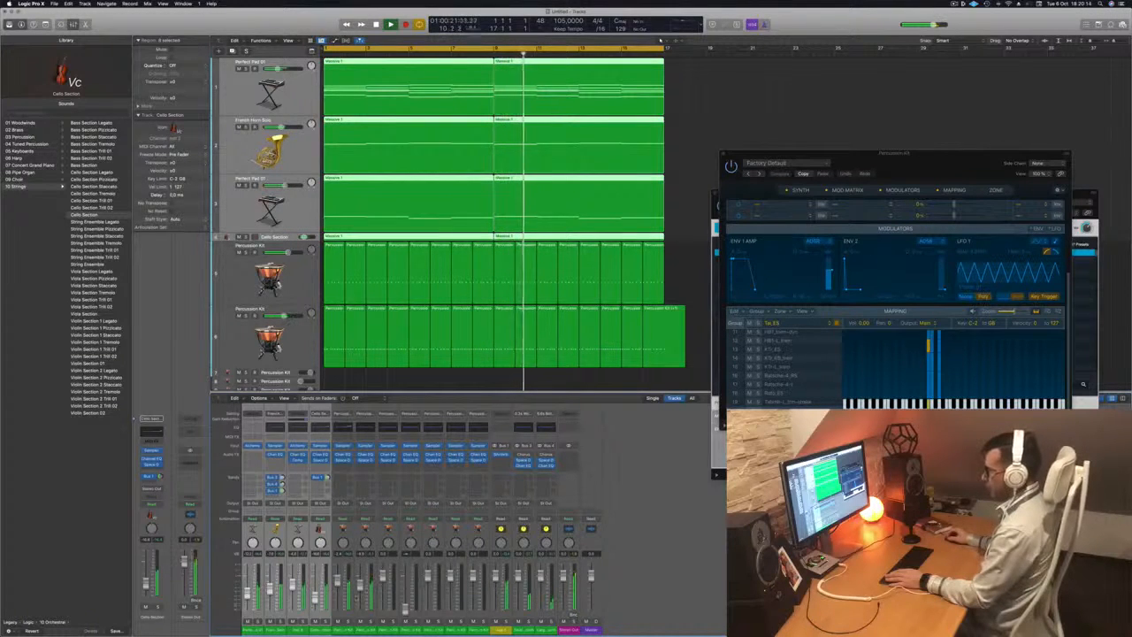
{"action": "left_click", "coordinate": [271, 340]}
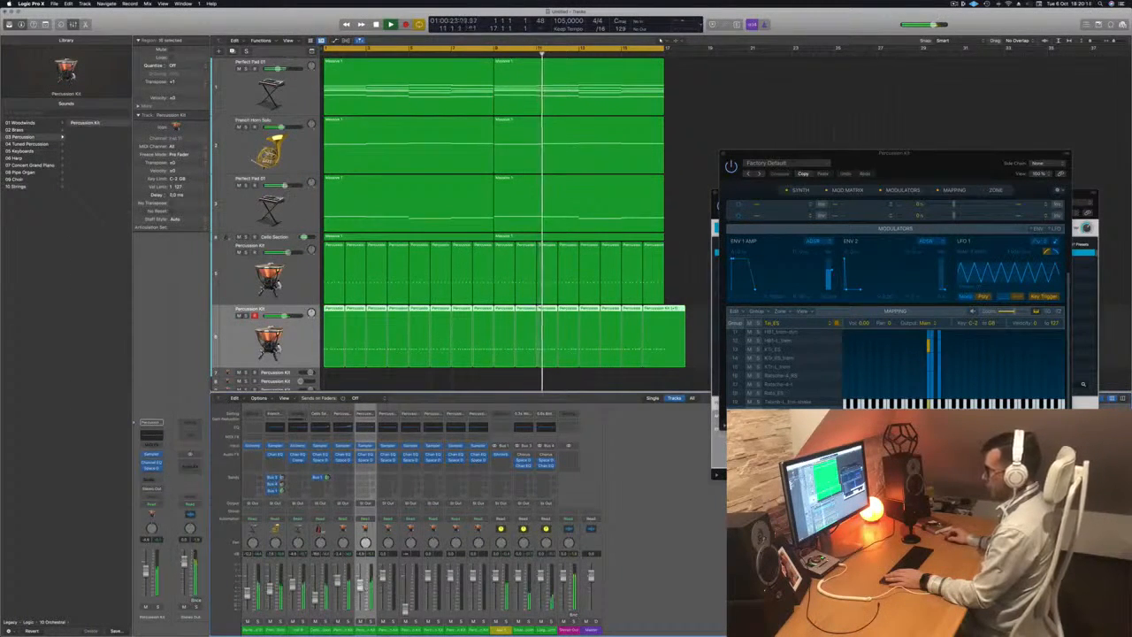
Step: Select the original Percussion Kit track and solo it briefly during playback to check its sound
{"action": "scroll", "coordinate": [504, 221], "scroll_direction": "down", "scroll_amount": 1}
{"action": "left_click", "coordinate": [311, 250]}
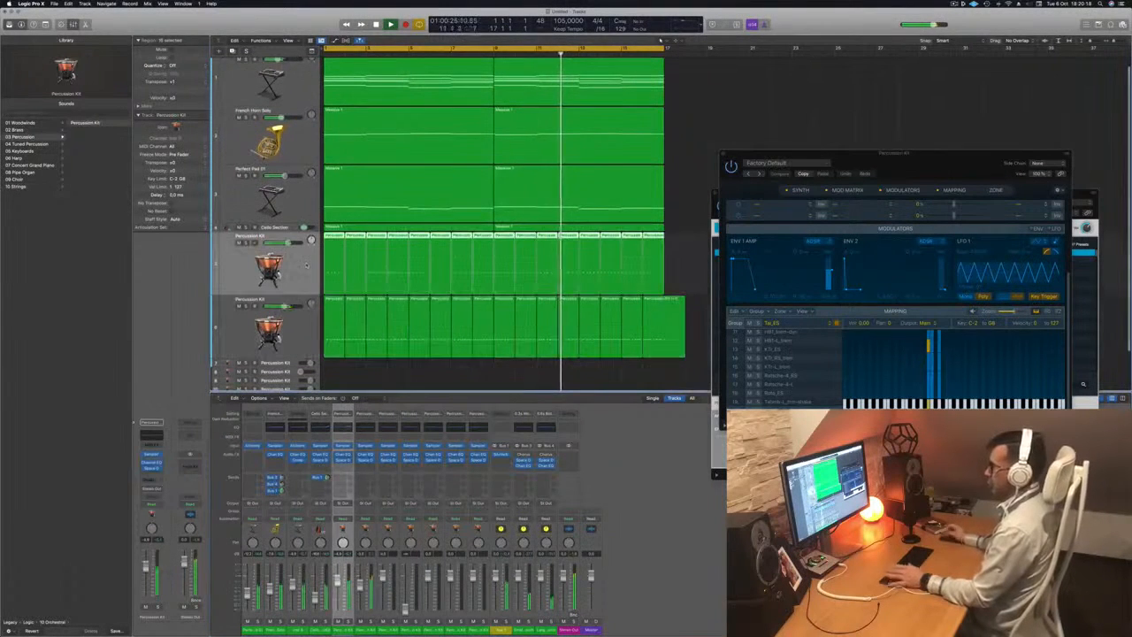
{"action": "left_click", "coordinate": [246, 243]}
{"action": "left_click", "coordinate": [246, 243]}
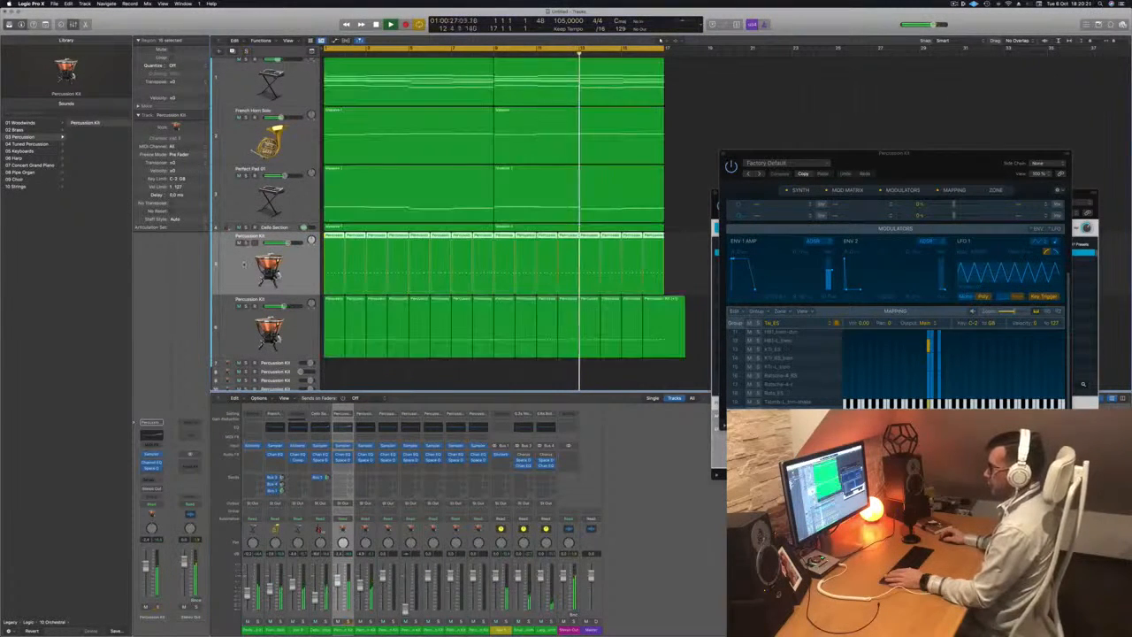
Step: Replace the overlong last region on the duplicated Percussion Kit track with a copy of the preceding region, ending at bar 17
{"action": "scroll", "coordinate": [299, 208], "scroll_direction": "up", "scroll_amount": 1}
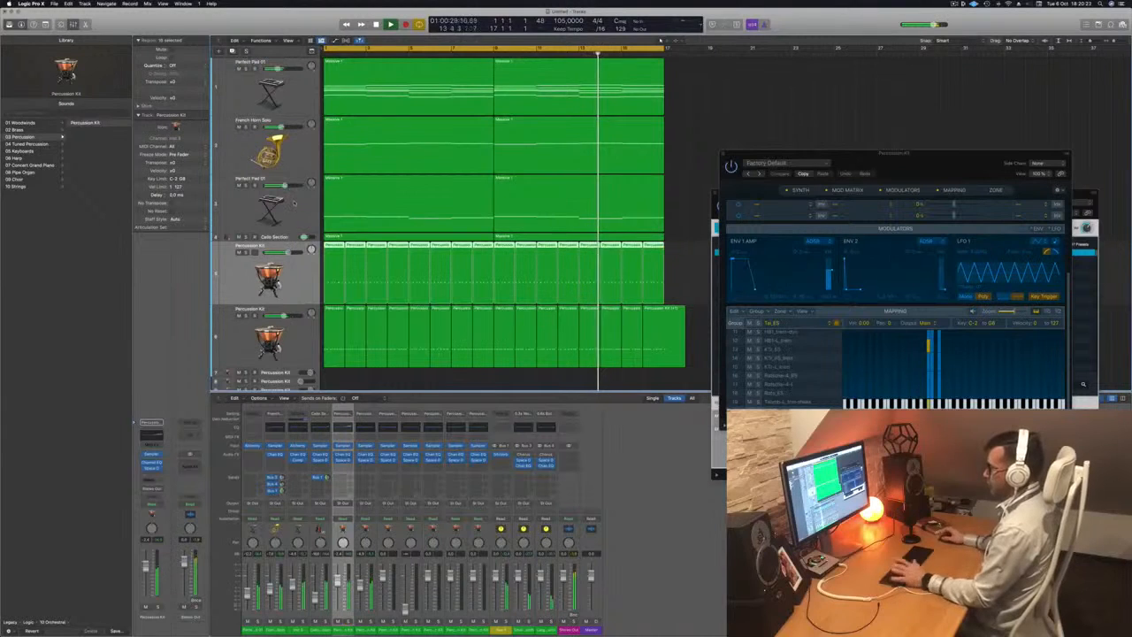
{"action": "scroll", "coordinate": [353, 303], "scroll_direction": "down", "scroll_amount": 1}
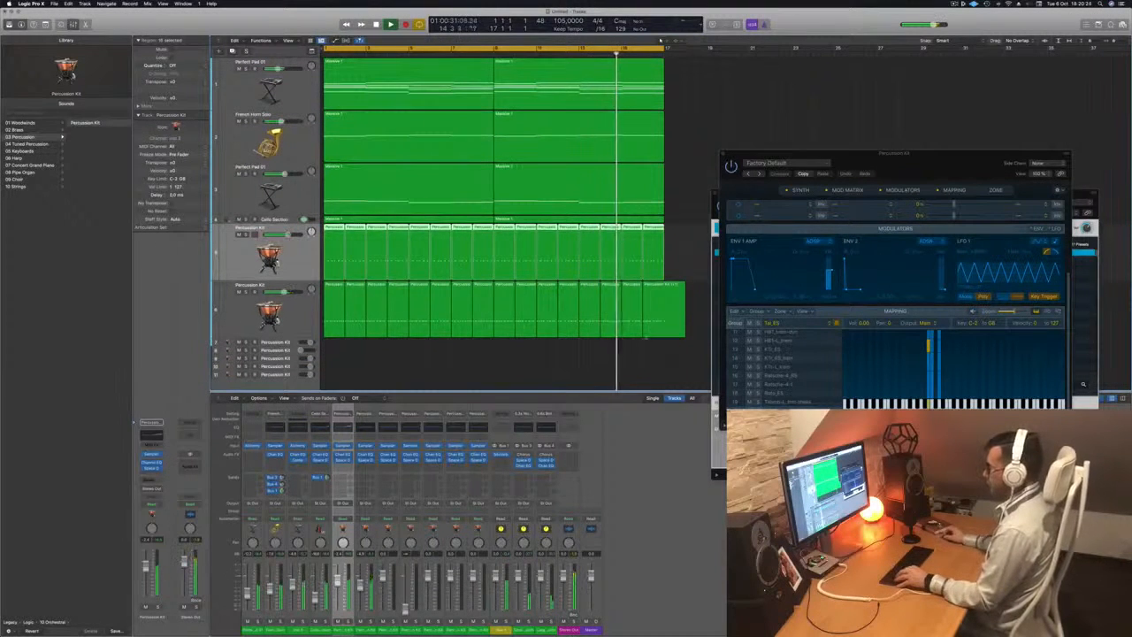
{"action": "left_click", "coordinate": [649, 313]}
{"action": "key", "text": "BackSpace"}
{"action": "left_click", "coordinate": [637, 293]}
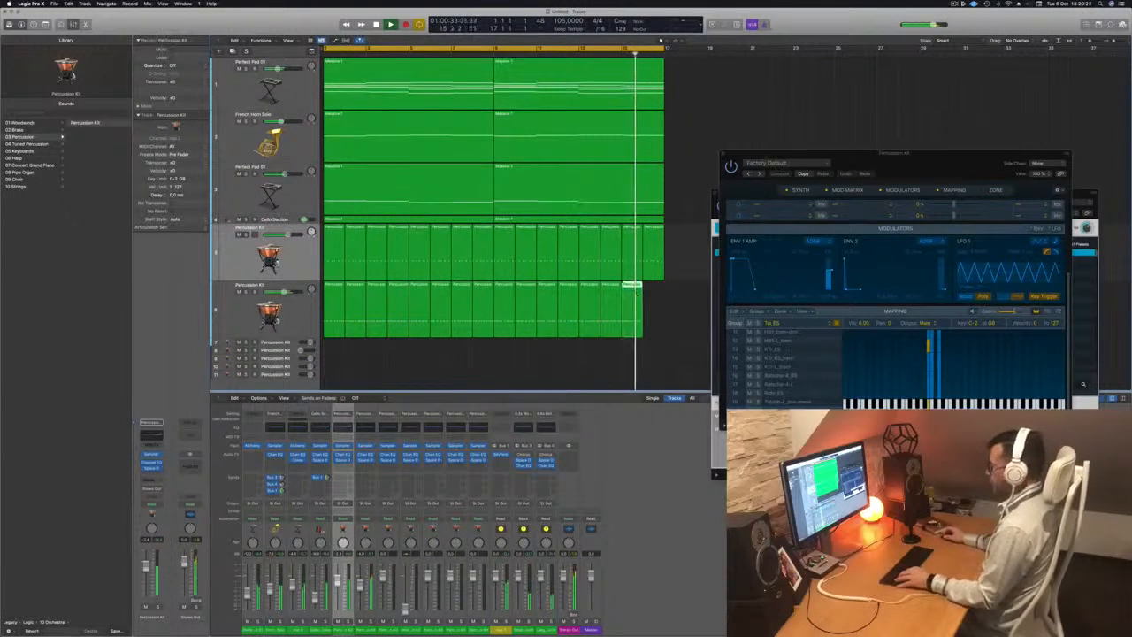
{"action": "left_click_drag", "start_coordinate": [635, 288], "coordinate": [657, 295]}
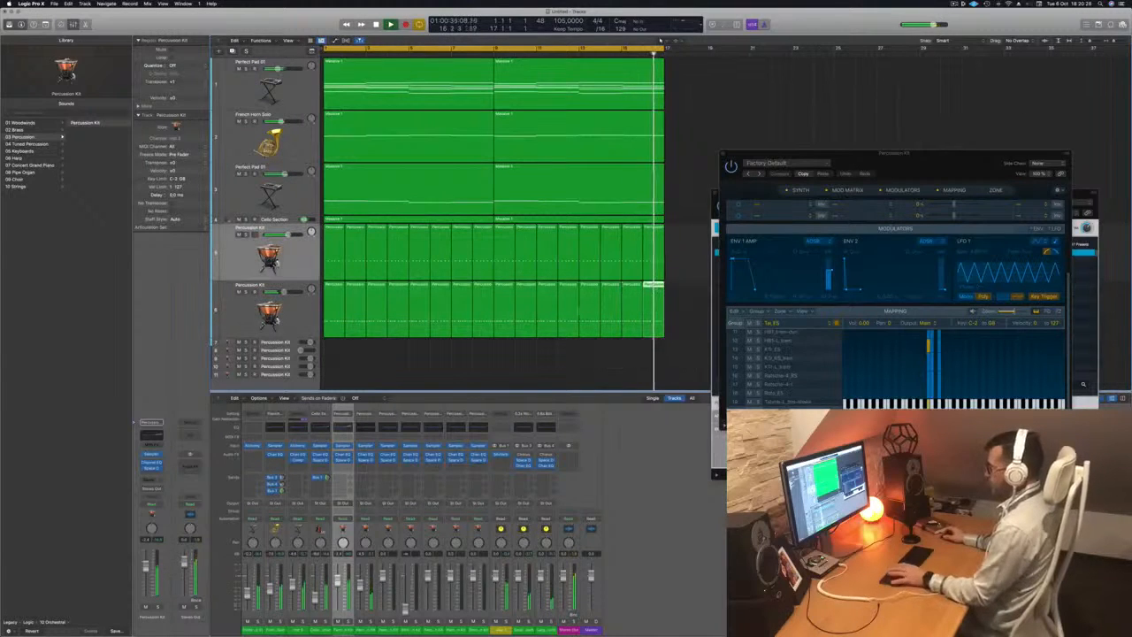
{"action": "left_click", "coordinate": [281, 319]}
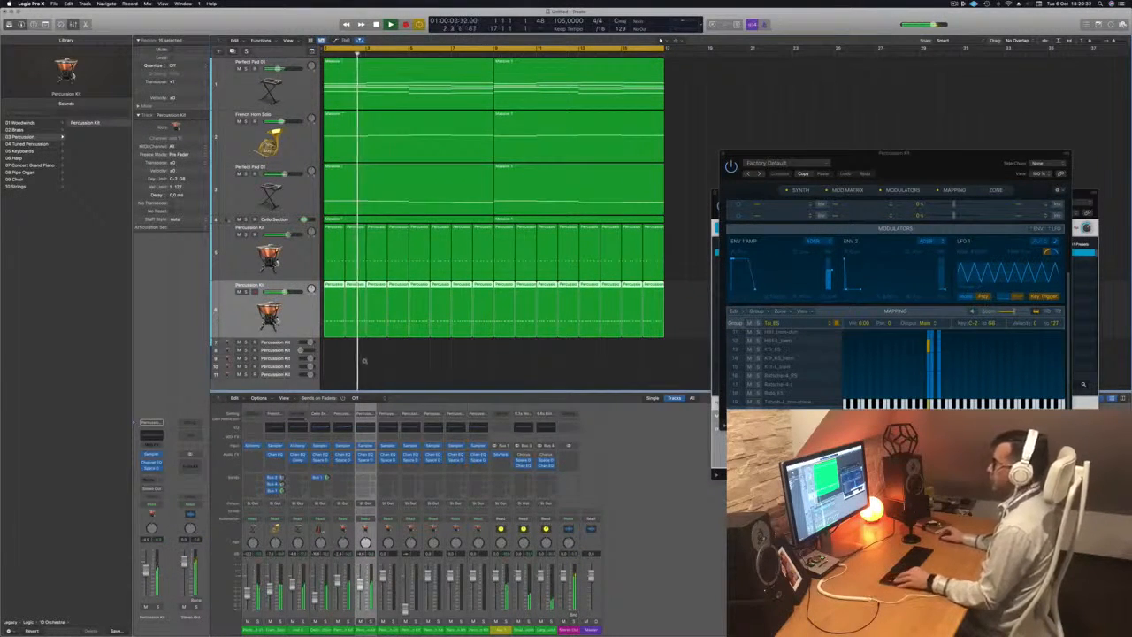
Step: Copy the first percussion region onto the next Percussion Kit track at bar 1 and open the copy for note editing
{"action": "scroll", "coordinate": [348, 323], "scroll_direction": "down", "scroll_amount": 2}
{"action": "left_click", "coordinate": [304, 305]}
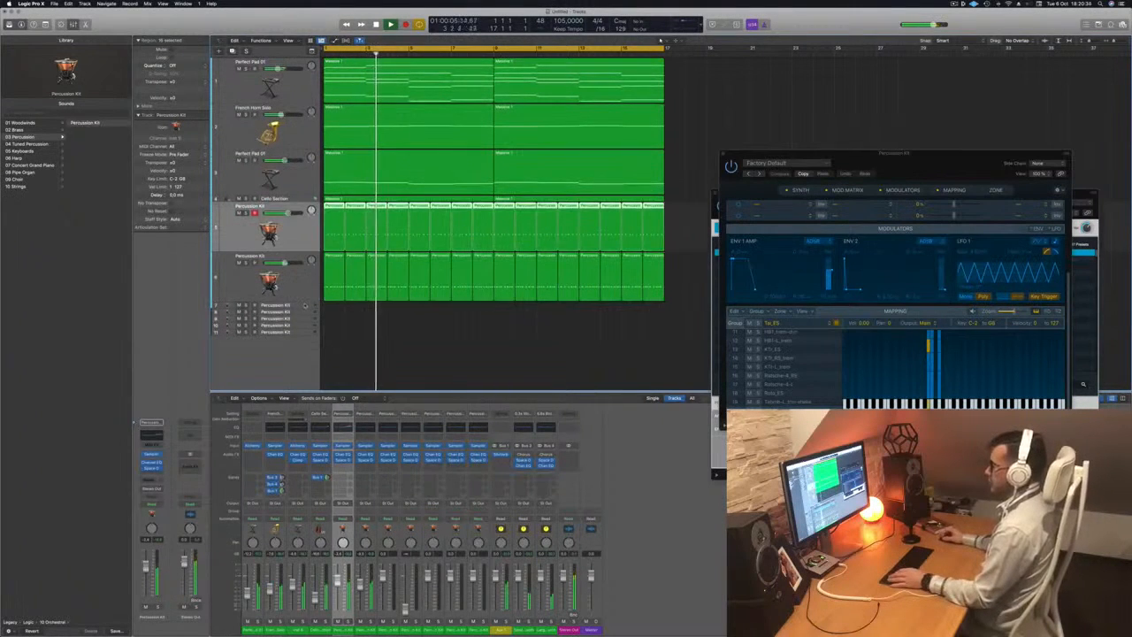
{"action": "scroll", "coordinate": [304, 306], "scroll_direction": "right", "scroll_amount": 1}
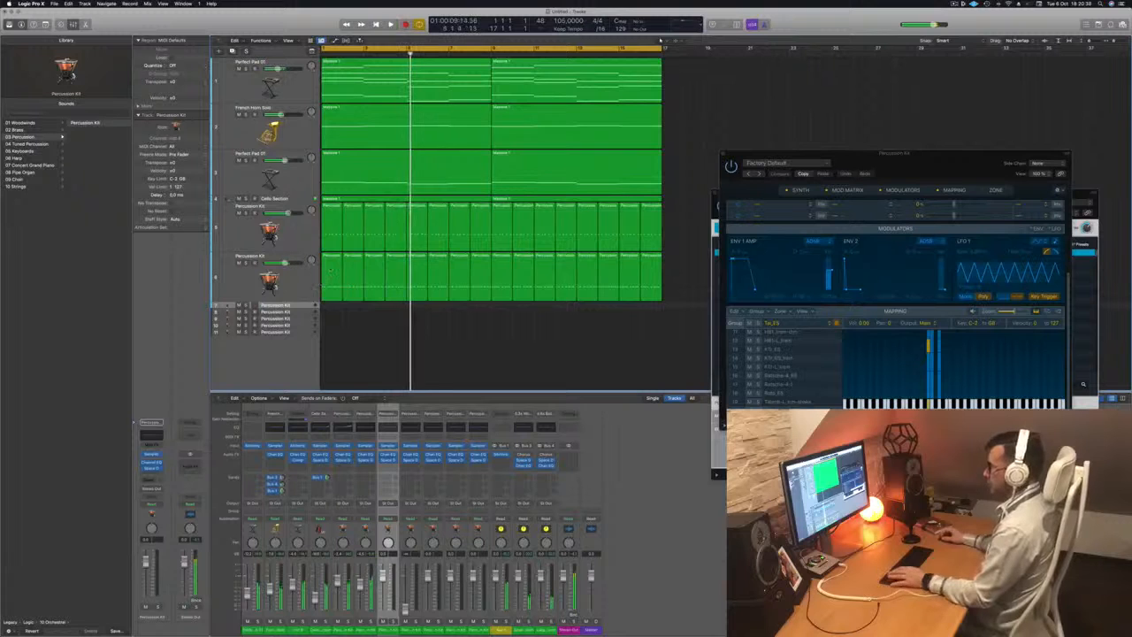
{"action": "left_click_drag", "start_coordinate": [331, 271], "coordinate": [332, 307]}
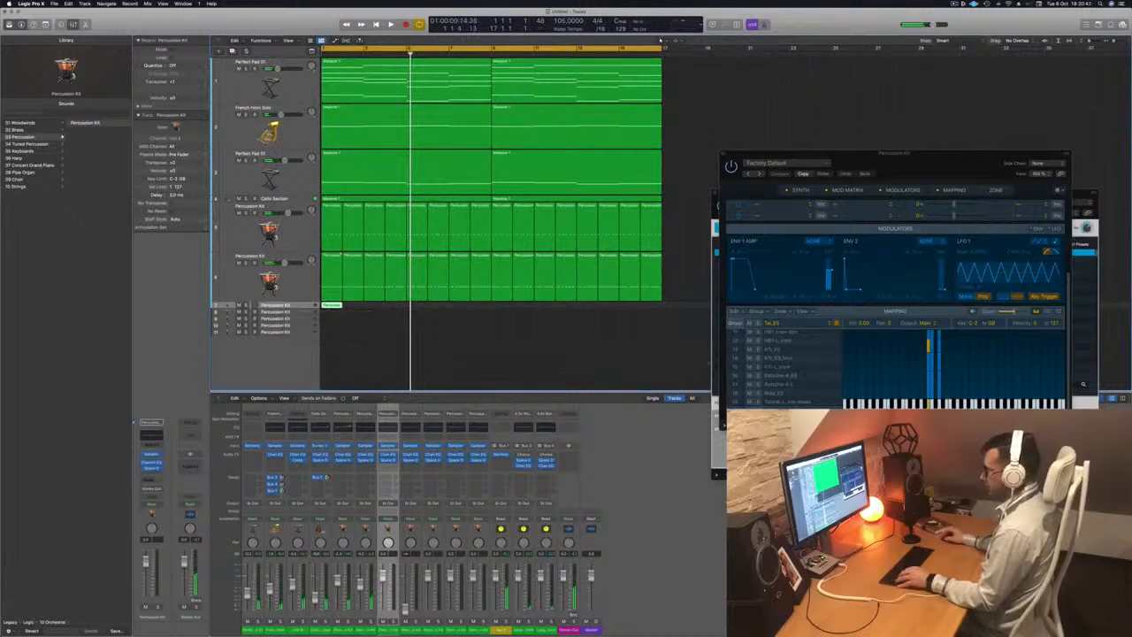
{"action": "double_click", "coordinate": [332, 306]}
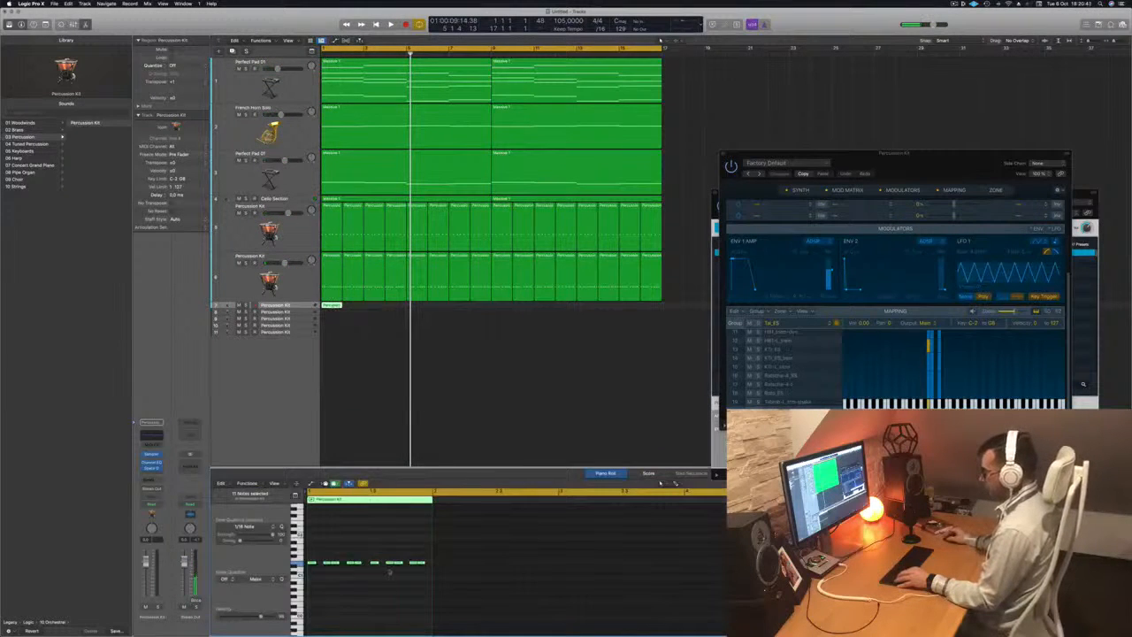
Step: Thin out the copied region's notes, keeping one short hit on each of the bar's four beats
{"action": "scroll", "coordinate": [336, 550], "scroll_direction": "up", "scroll_amount": 3}
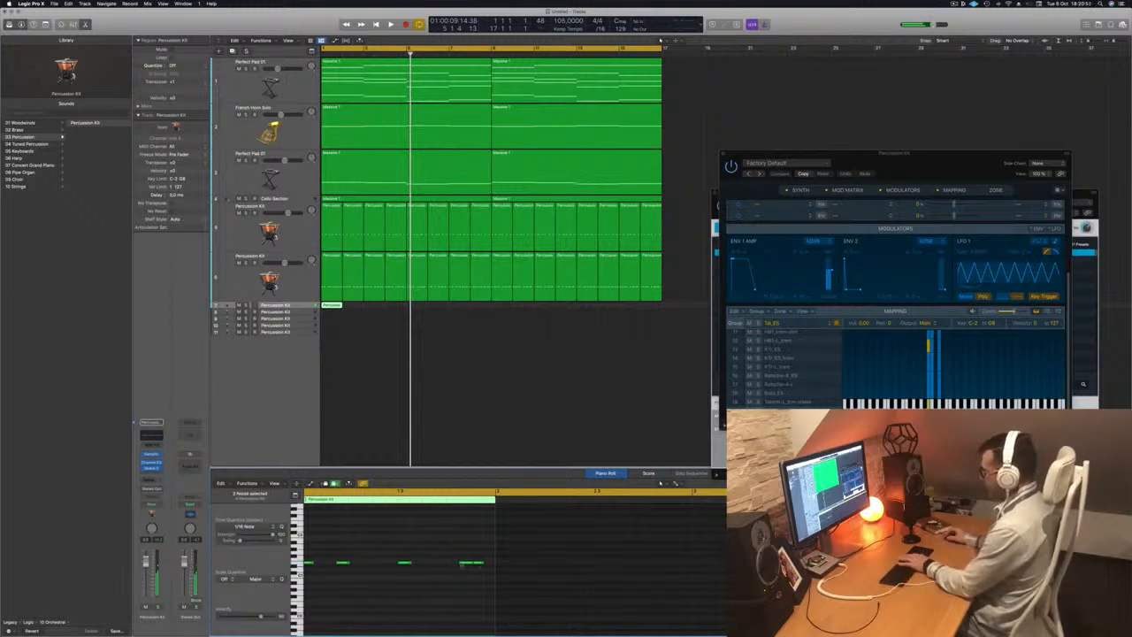
{"action": "left_click", "coordinate": [463, 563]}
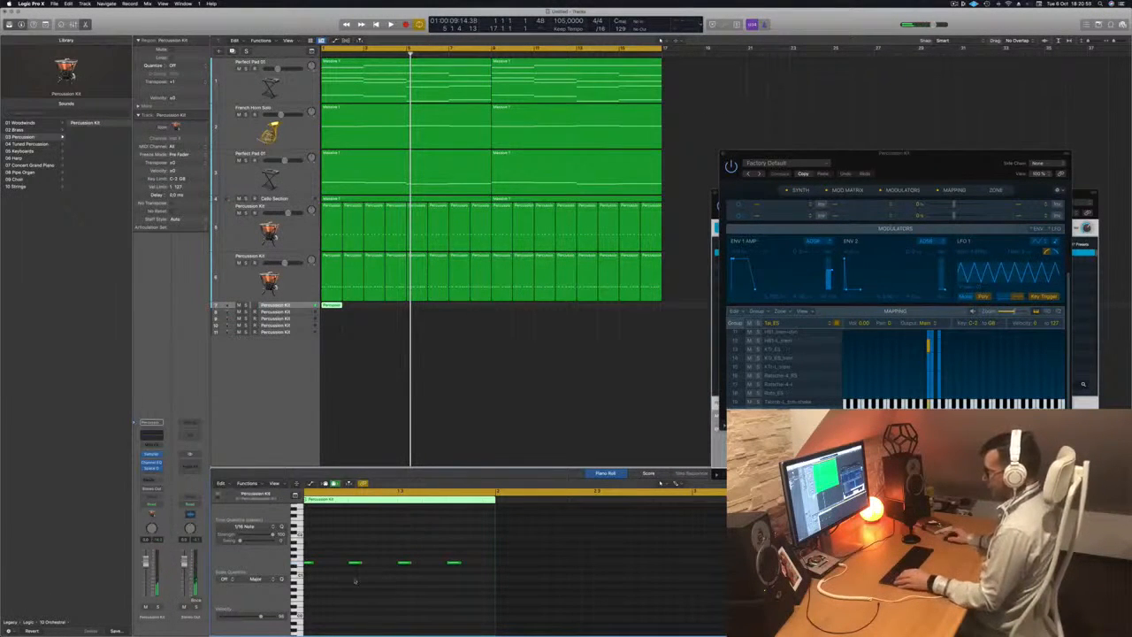
{"action": "scroll", "coordinate": [355, 580], "scroll_direction": "up", "scroll_amount": 4}
{"action": "scroll", "coordinate": [357, 580], "scroll_direction": "down", "scroll_amount": 3}
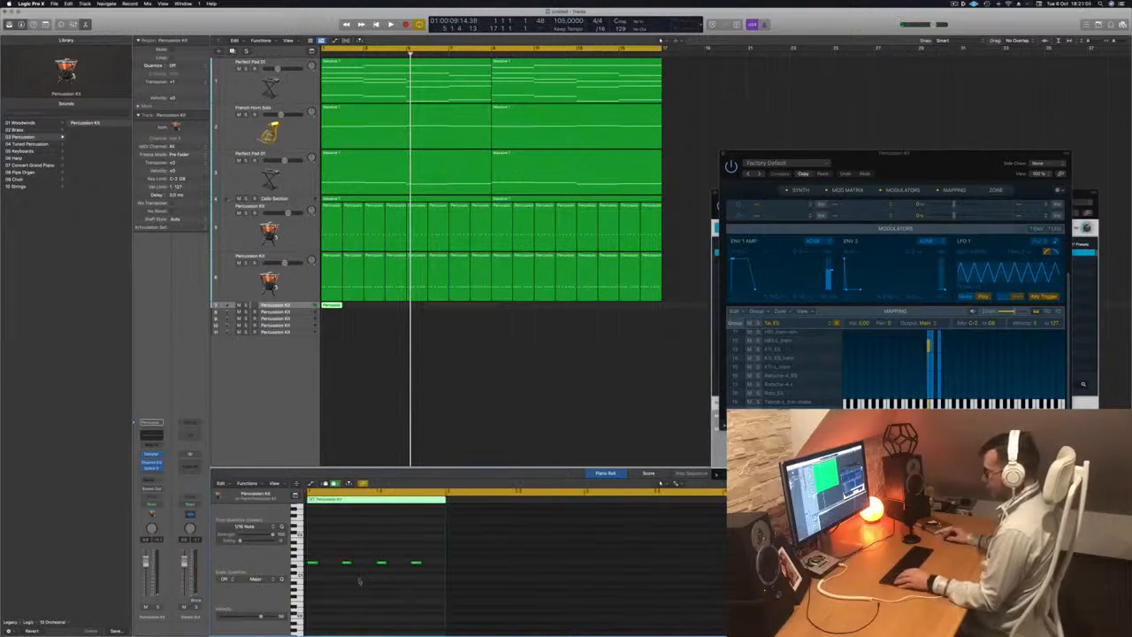
{"action": "scroll", "coordinate": [359, 580], "scroll_direction": "up", "scroll_amount": 4}
{"action": "scroll", "coordinate": [372, 581], "scroll_direction": "down", "scroll_amount": 4}
{"action": "scroll", "coordinate": [371, 580], "scroll_direction": "up", "scroll_amount": 3}
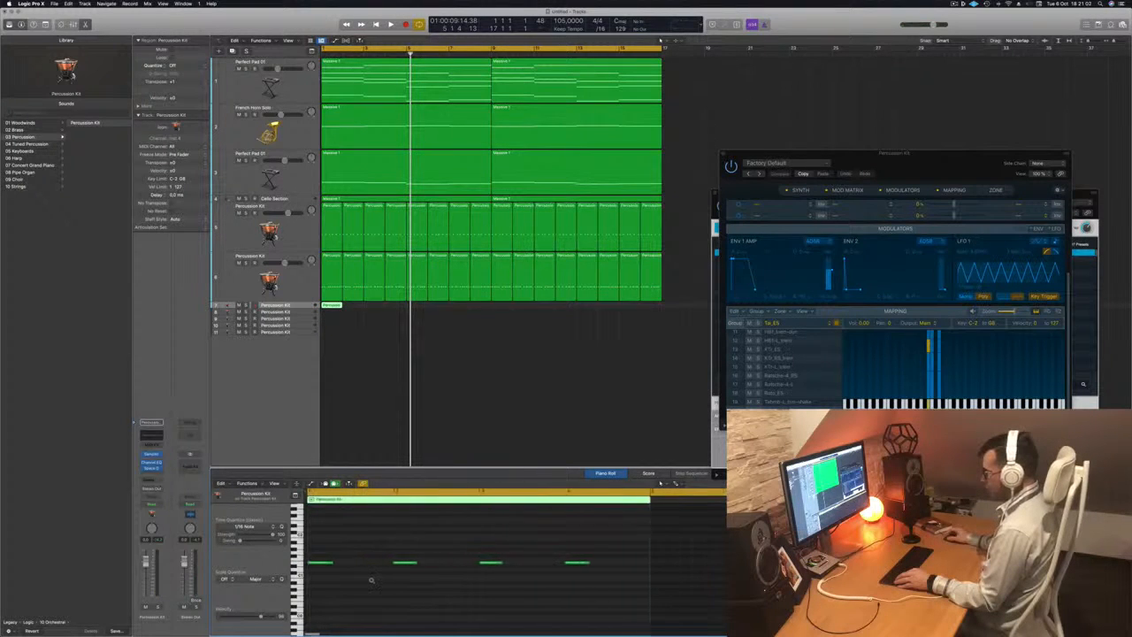
{"action": "scroll", "coordinate": [371, 581], "scroll_direction": "down", "scroll_amount": 1}
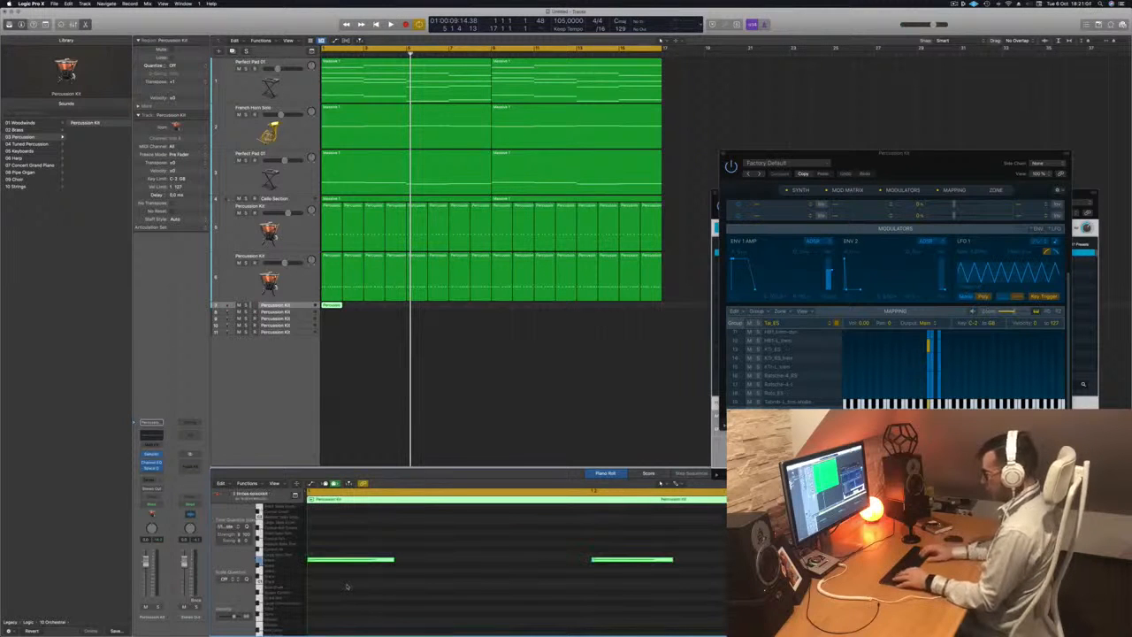
Step: Audition the four notes at other drum pitches, place them on the lowest kick drum sound, and play from the start
{"action": "scroll", "coordinate": [347, 585], "scroll_direction": "up", "scroll_amount": 6}
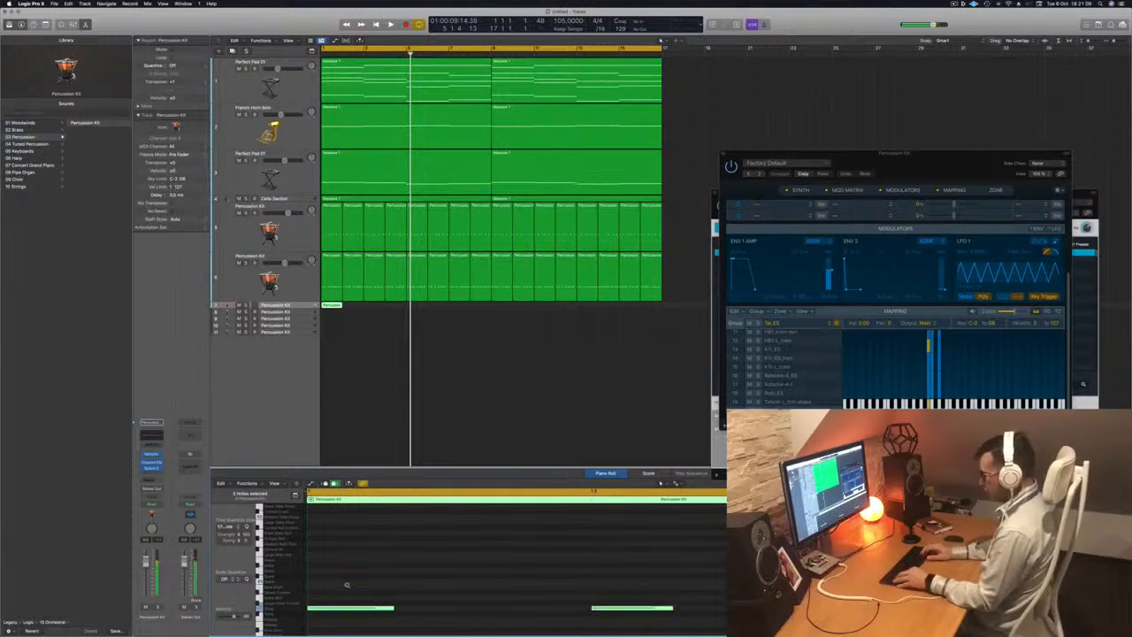
{"action": "scroll", "coordinate": [397, 585], "scroll_direction": "down", "scroll_amount": 8}
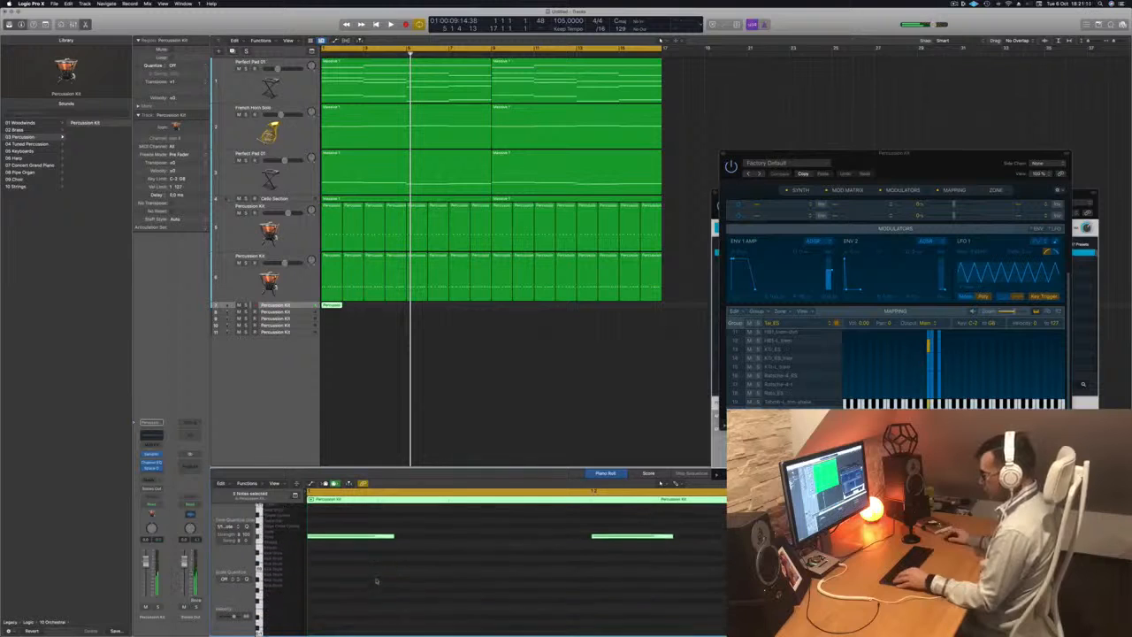
{"action": "scroll", "coordinate": [376, 579], "scroll_direction": "up", "scroll_amount": 2}
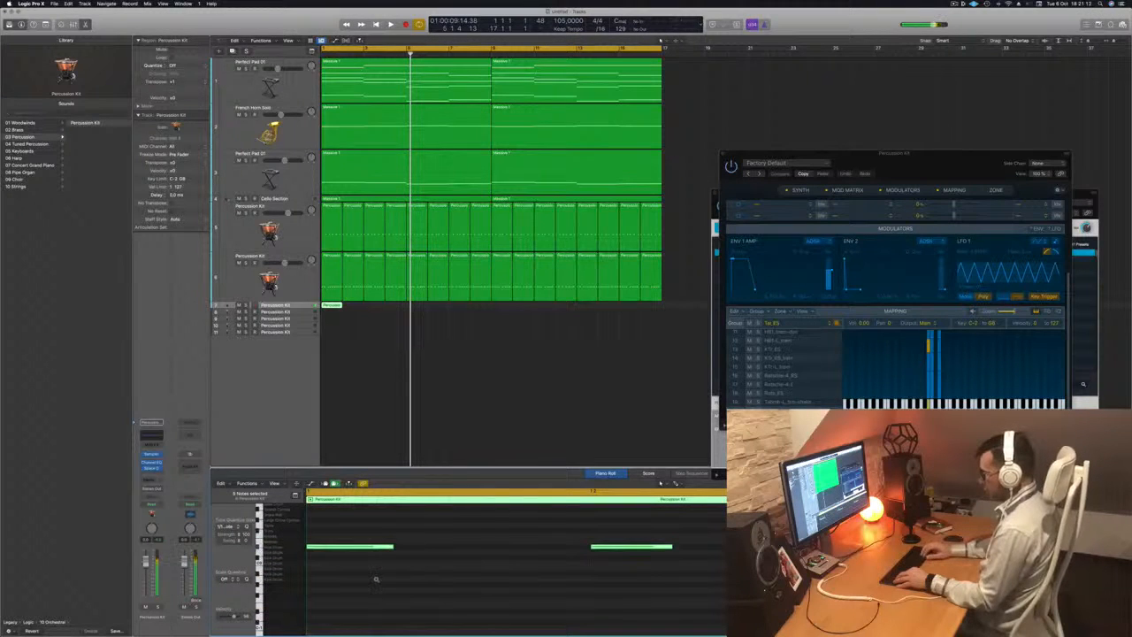
{"action": "scroll", "coordinate": [376, 579], "scroll_direction": "up", "scroll_amount": 4}
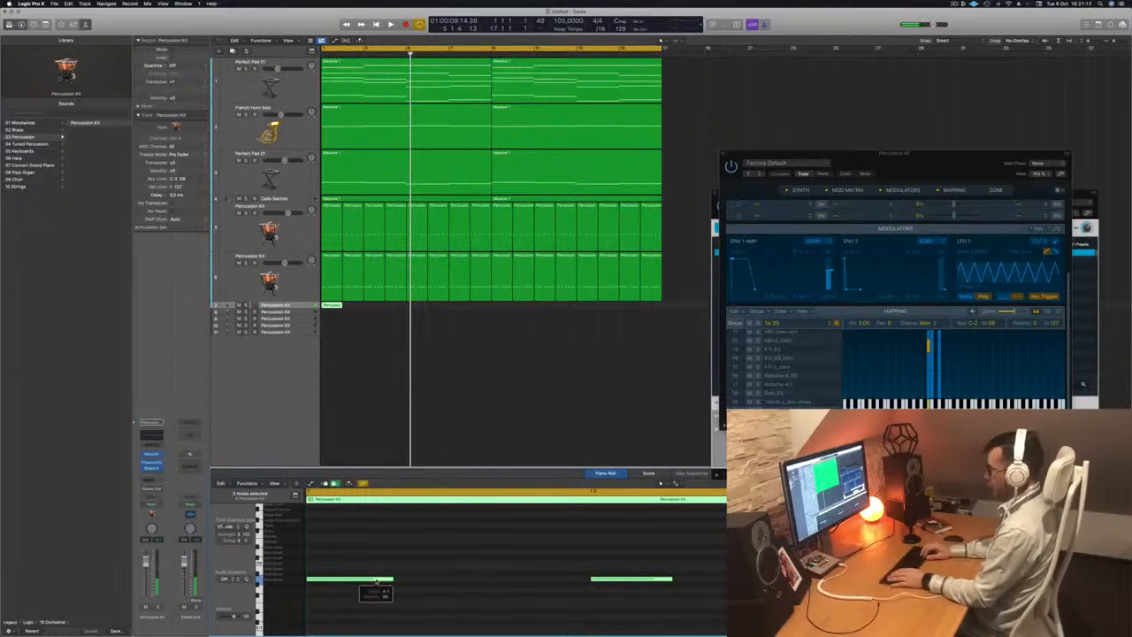
{"action": "key", "text": "Return"}
{"action": "key", "text": "space"}
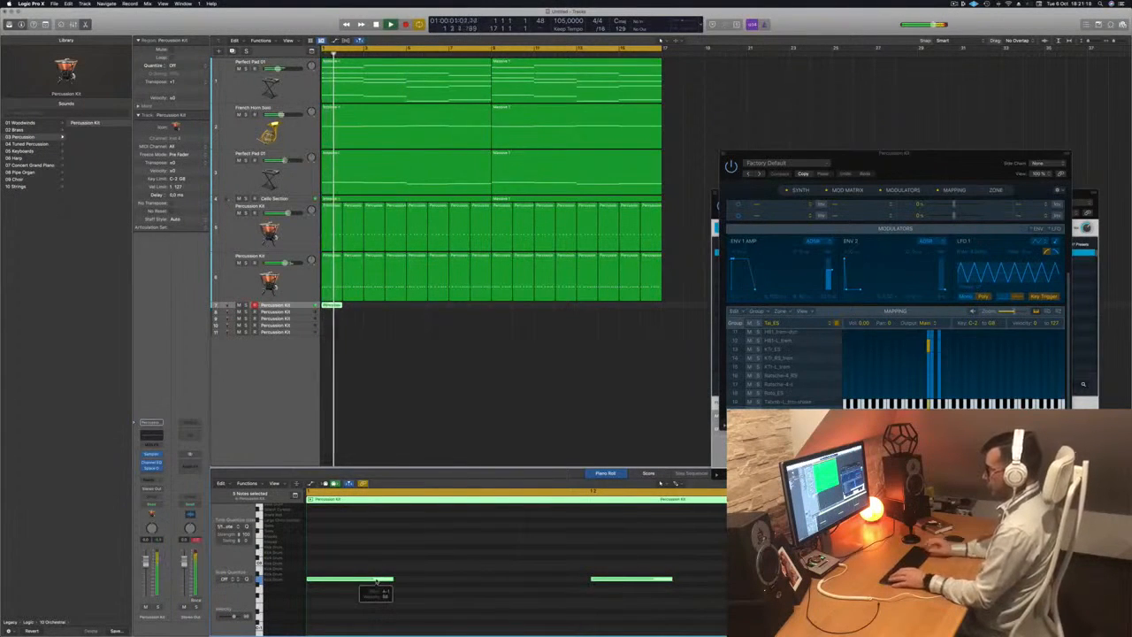
Step: Repeat the one-bar kick region along its track until it ends at bar 17, checking it in playback
{"action": "left_click_drag", "start_coordinate": [331, 306], "coordinate": [417, 312]}
{"action": "key", "text": "space"}
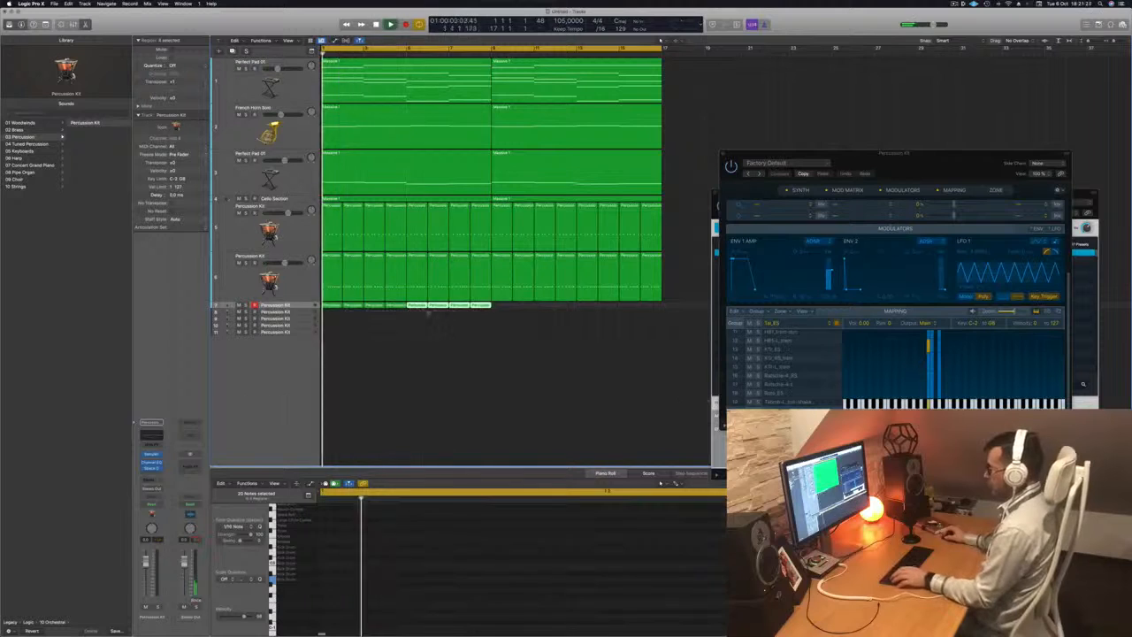
{"action": "mouse_move", "coordinate": [492, 309]}
{"action": "left_mouse_down"}
{"action": "mouse_move", "coordinate": [324, 305]}
{"action": "mouse_move", "coordinate": [506, 315]}
{"action": "left_mouse_up"}
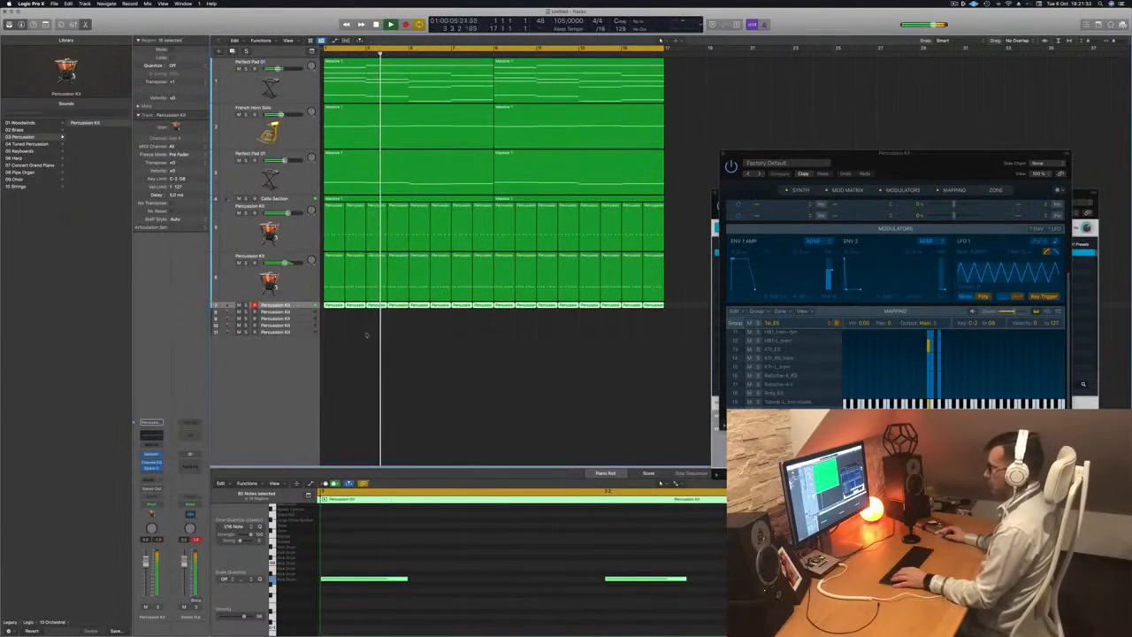
{"action": "left_click", "coordinate": [337, 344]}
{"action": "left_click", "coordinate": [276, 305]}
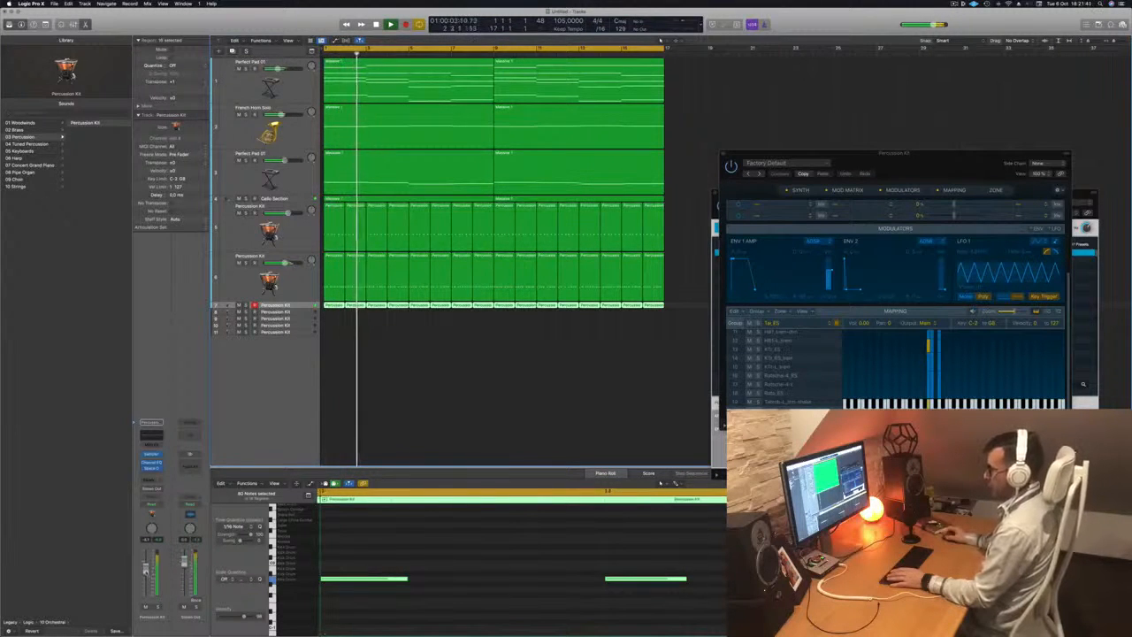
Step: Try the kick notes in all the repeated regions at slightly higher pitches during playback, returning them to the original kick pitch
{"action": "key", "text": "space"}
{"action": "left_click", "coordinate": [457, 584]}
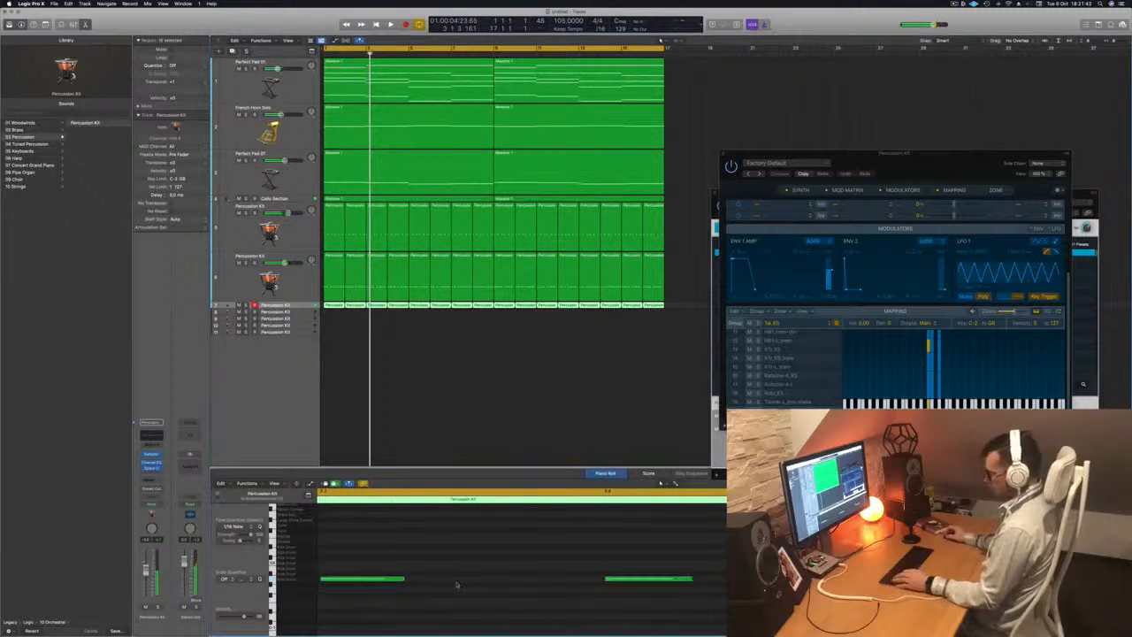
{"action": "key", "text": "alt+Up"}
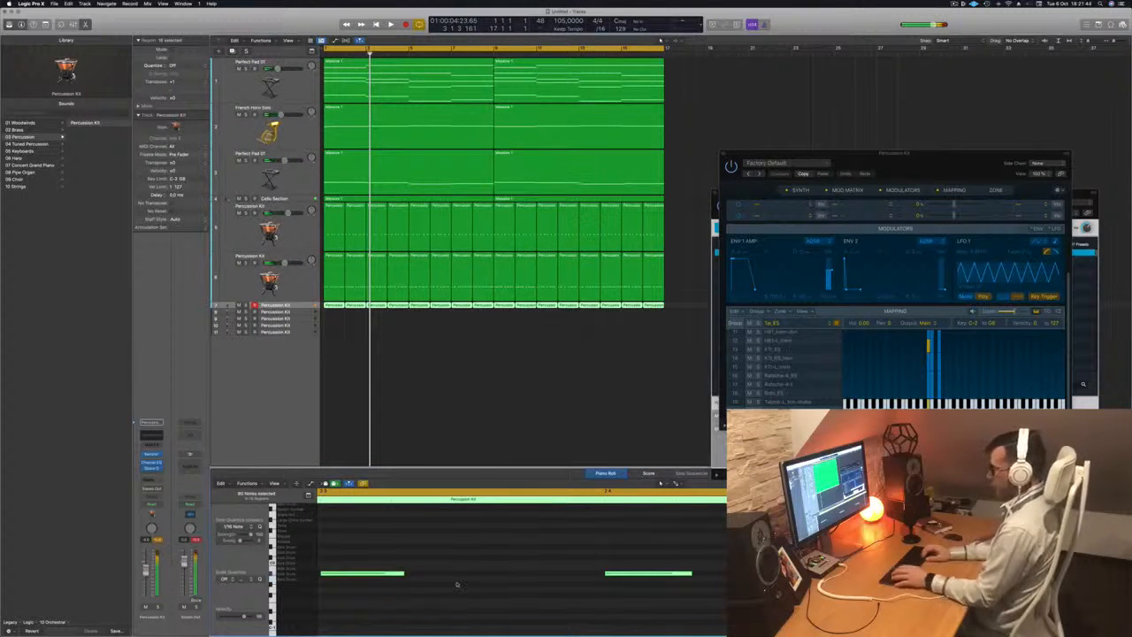
{"action": "key", "text": "space"}
{"action": "key", "text": "alt+Up"}
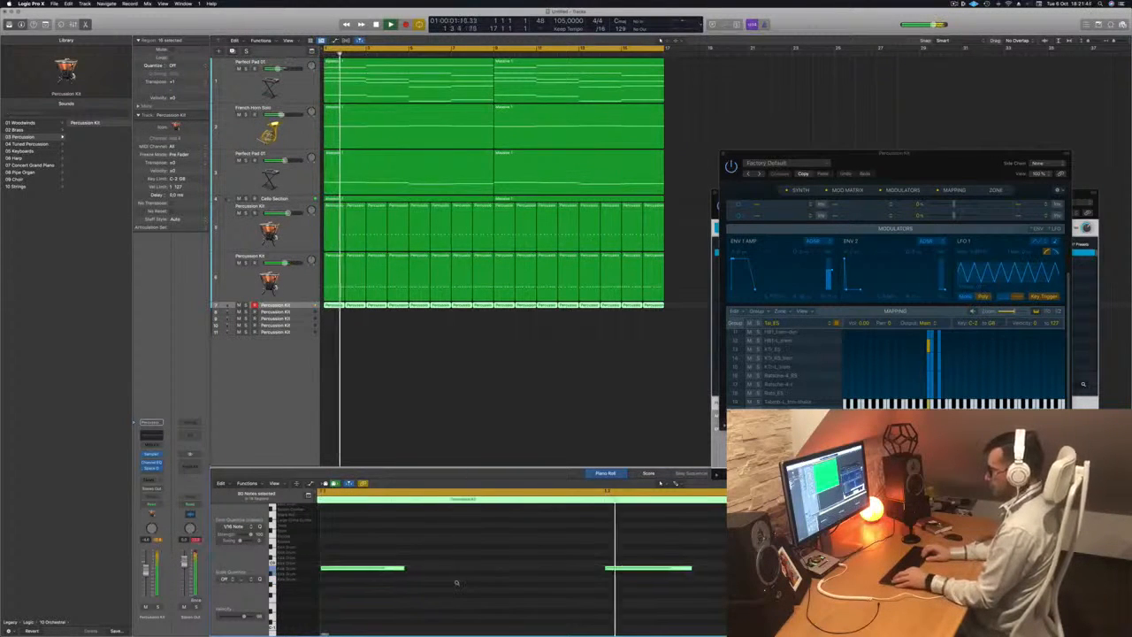
{"action": "key", "text": "alt+Up"}
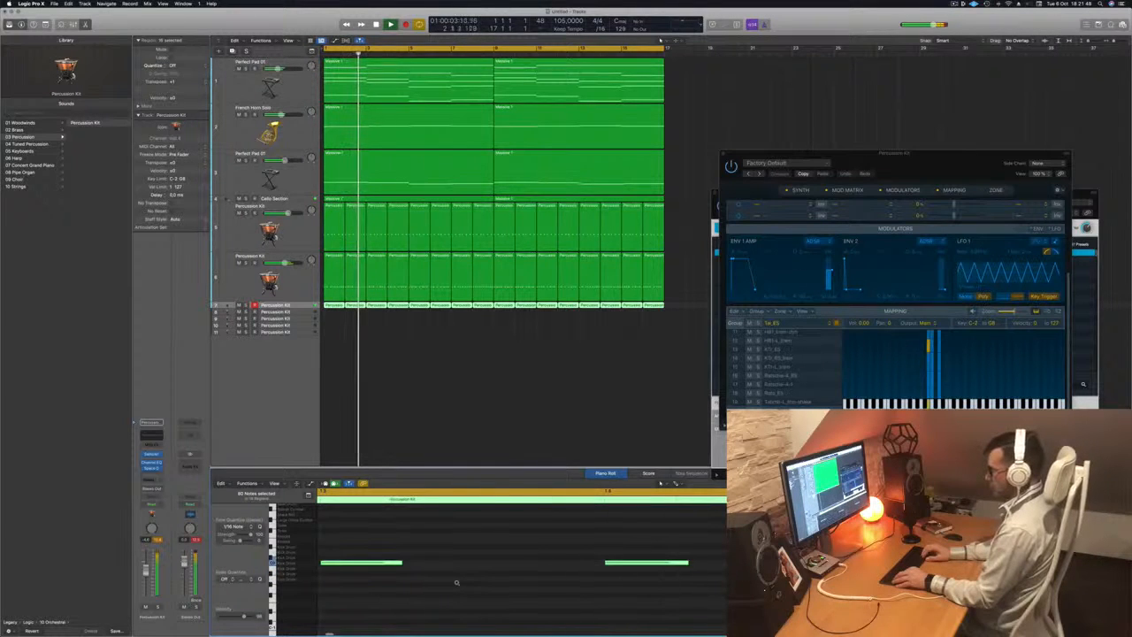
{"action": "key", "text": "alt+Down"}
{"action": "key", "text": "alt+Down"}
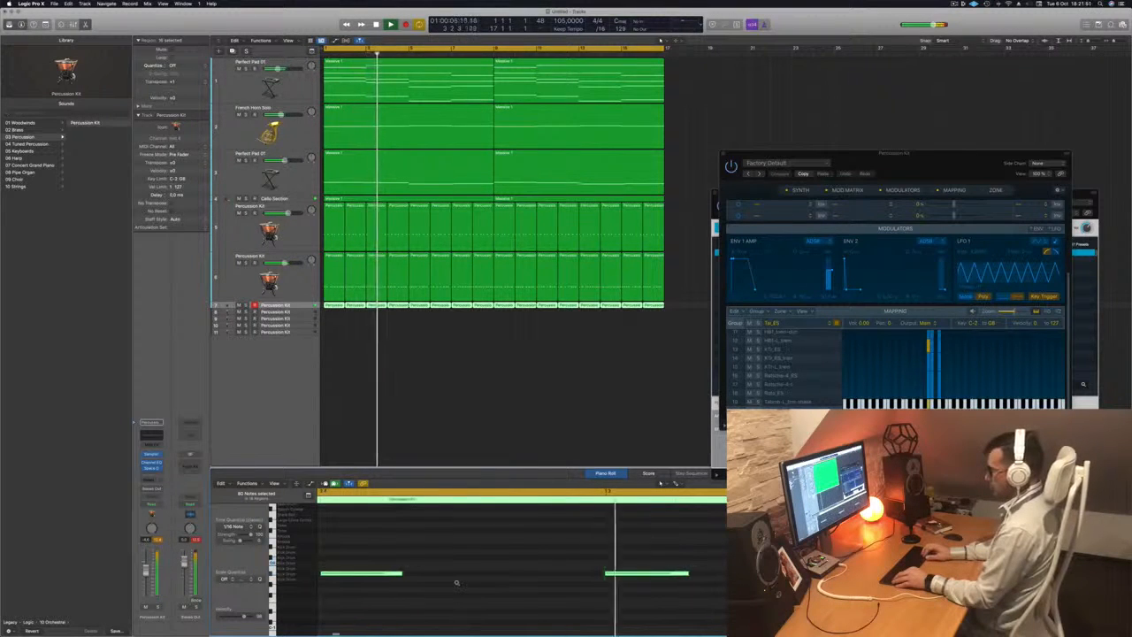
{"action": "key", "text": "alt+Down"}
{"action": "key", "text": "alt+Up"}
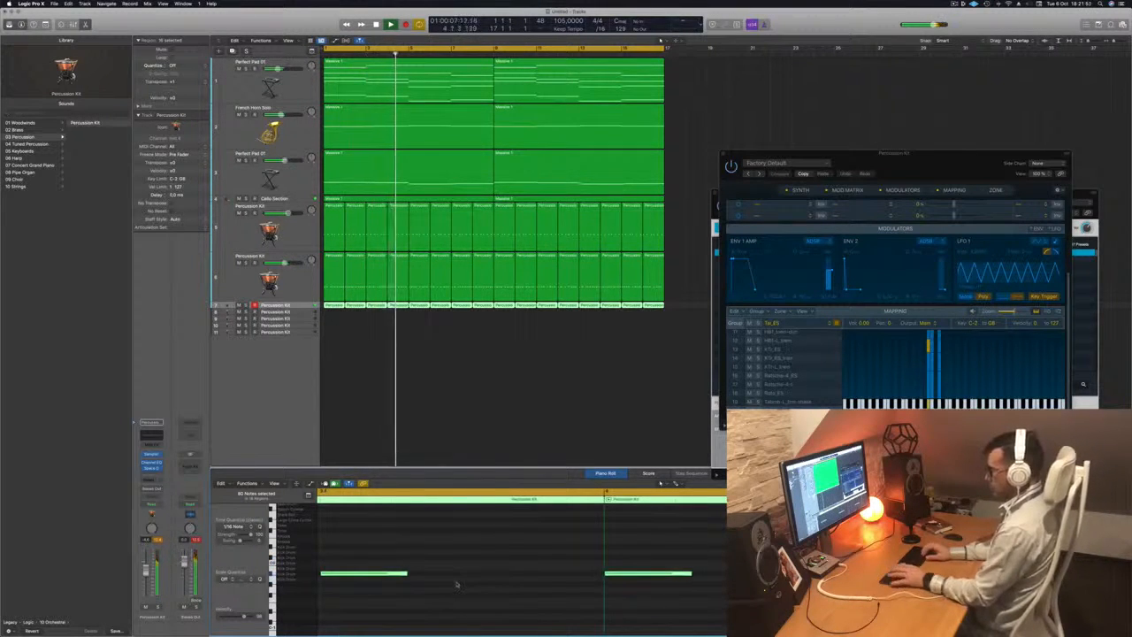
{"action": "key", "text": "alt+Down"}
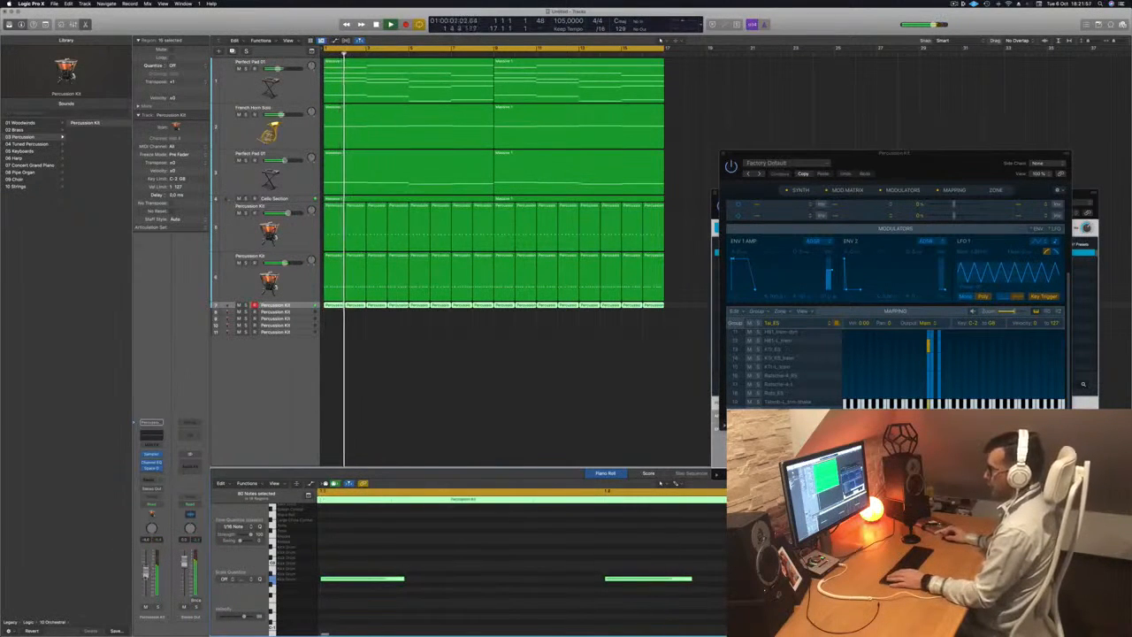
Step: Add a duplicate of the kick's Percussion Kit track directly below it
{"action": "scroll", "coordinate": [425, 381], "scroll_direction": "down", "scroll_amount": 5}
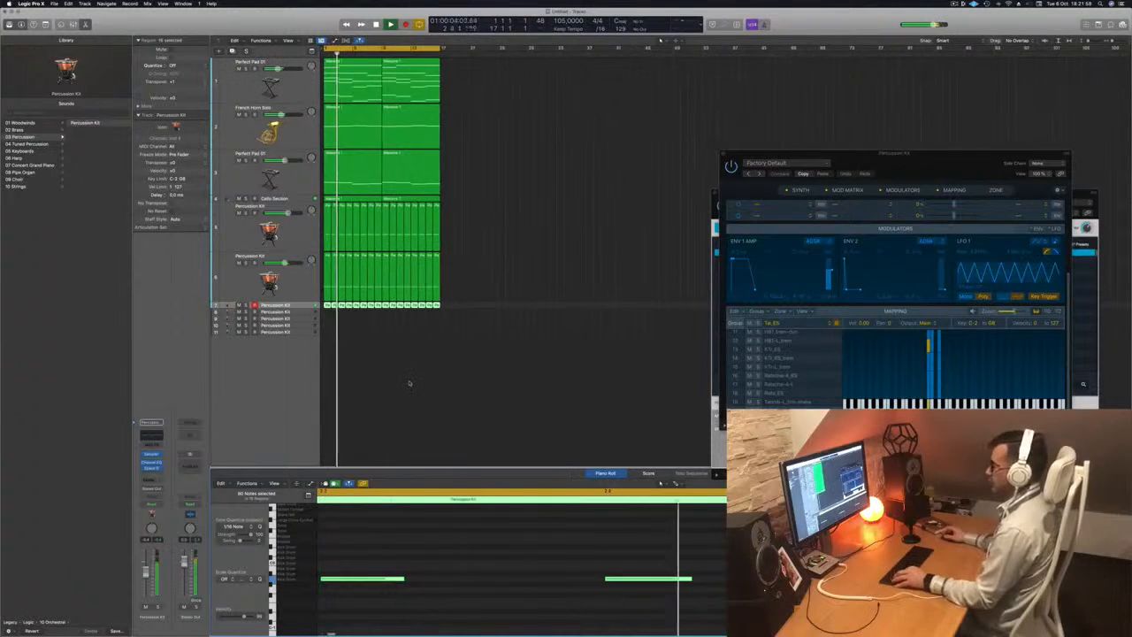
{"action": "scroll", "coordinate": [424, 384], "scroll_direction": "up", "scroll_amount": 2}
{"action": "scroll", "coordinate": [374, 374], "scroll_direction": "up", "scroll_amount": 2}
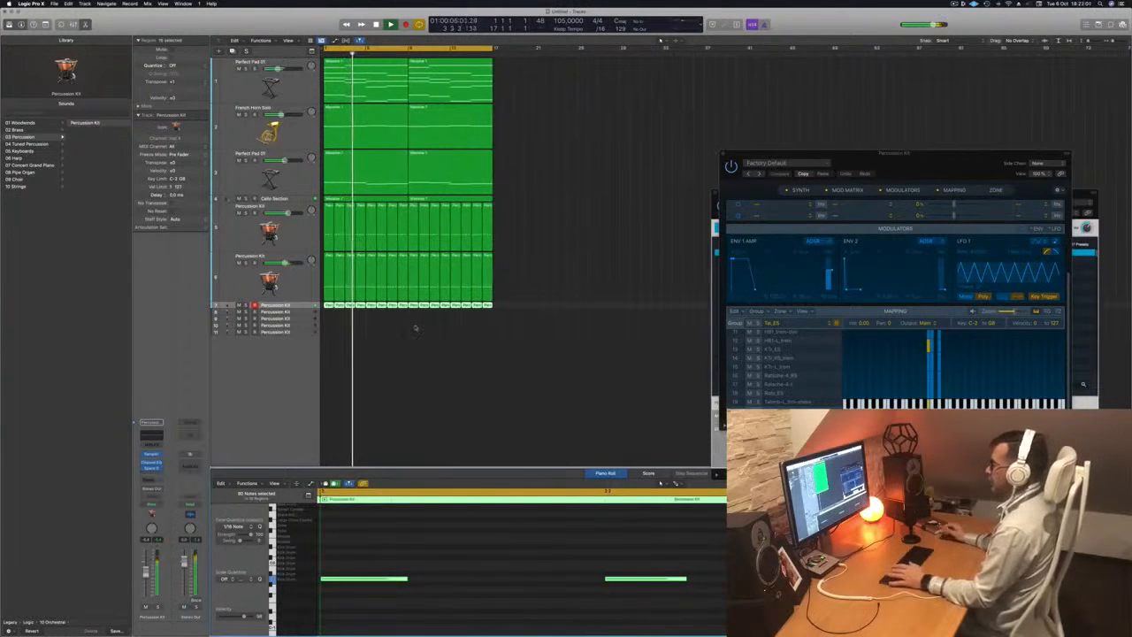
{"action": "left_click", "coordinate": [294, 306]}
{"action": "left_click", "coordinate": [233, 51]}
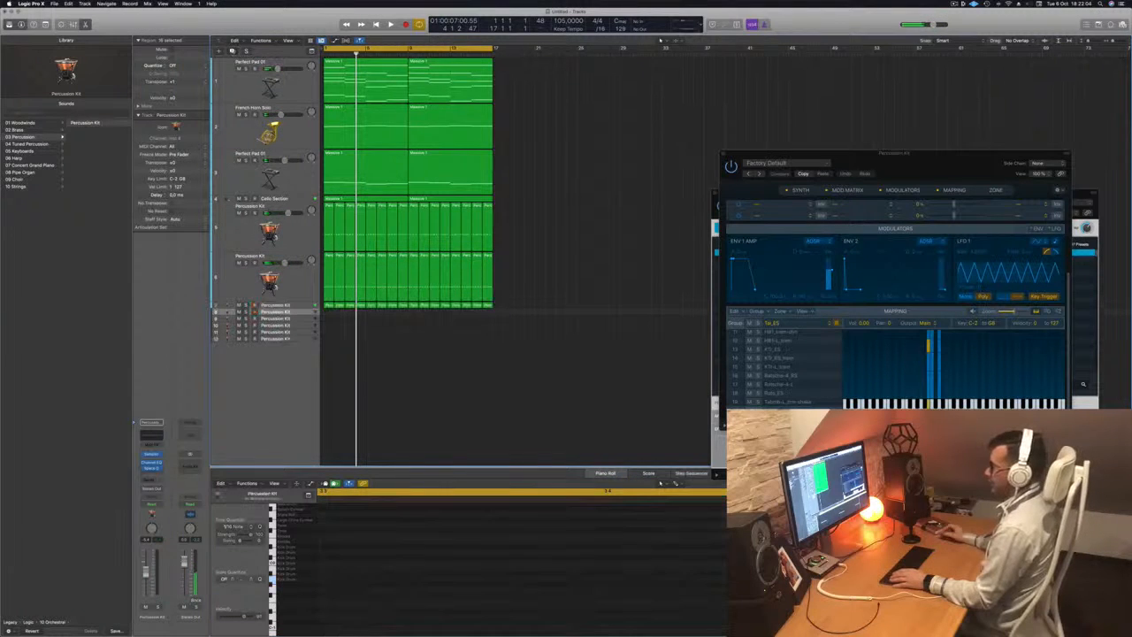
Step: Copy the kick track's first region onto the new Percussion Kit track at bar 1
{"action": "key", "text": "space"}
{"action": "left_click", "coordinate": [329, 306]}
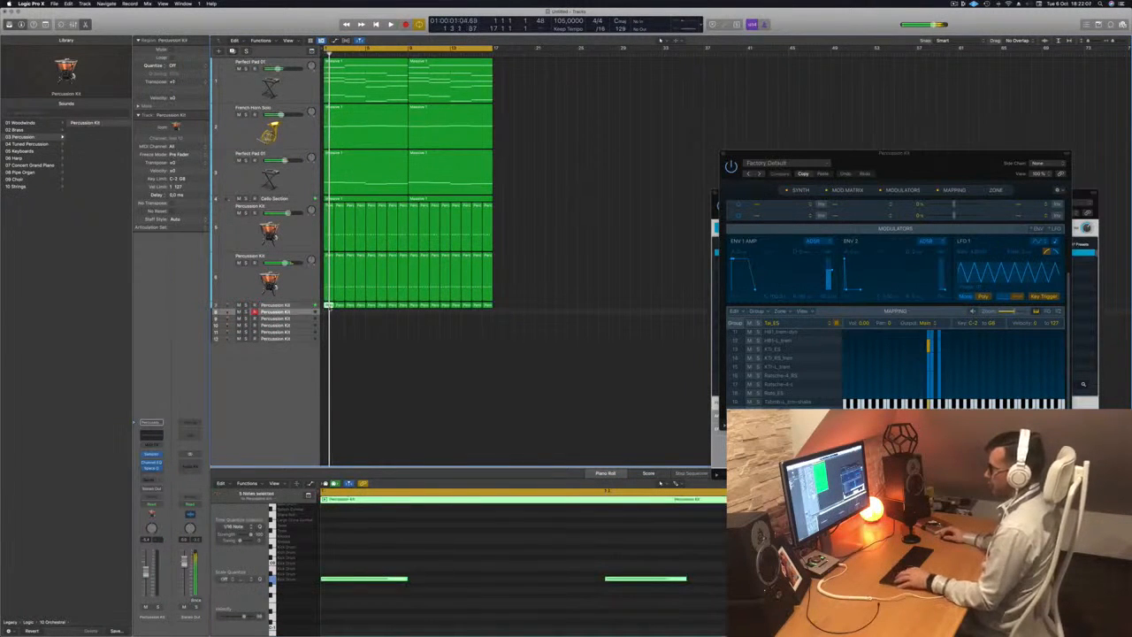
{"action": "left_click_drag", "start_coordinate": [329, 308], "coordinate": [330, 313]}
{"action": "scroll", "coordinate": [389, 531], "scroll_direction": "down", "scroll_amount": 5}
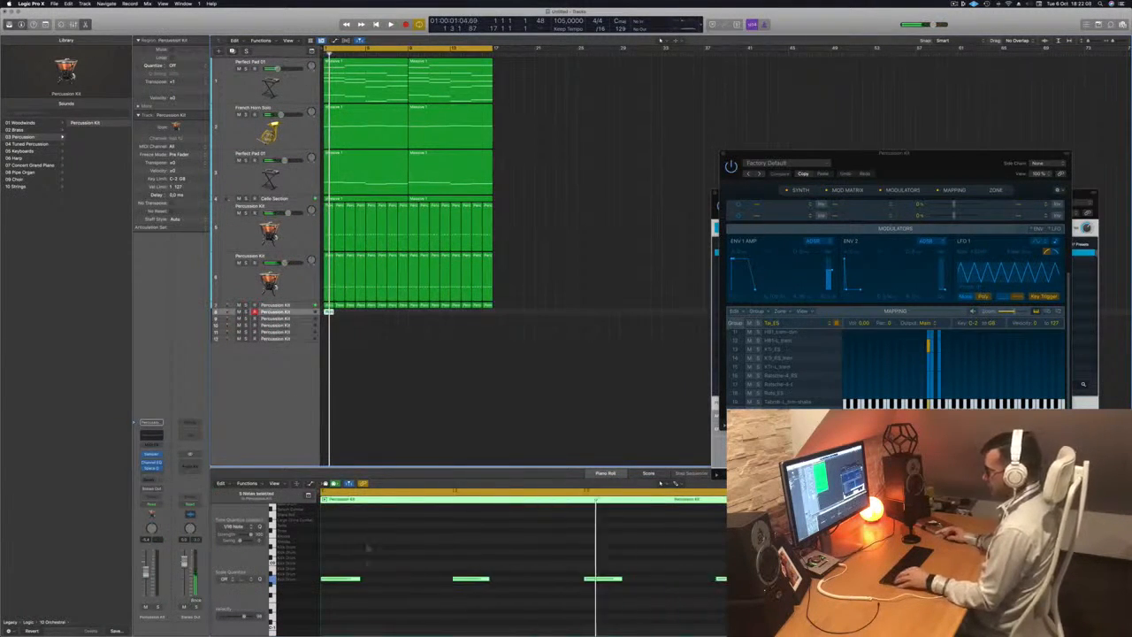
Step: Raise the new region's notes to a higher drum sound and shift them a sixteenth note later, off the beat
{"action": "left_click_drag", "start_coordinate": [343, 564], "coordinate": [752, 599]}
{"action": "key", "text": "alt+Up"}
{"action": "key", "text": "alt+Up"}
{"action": "key", "text": "alt+Up"}
{"action": "key", "text": "alt+Up"}
{"action": "key", "text": "alt+Up"}
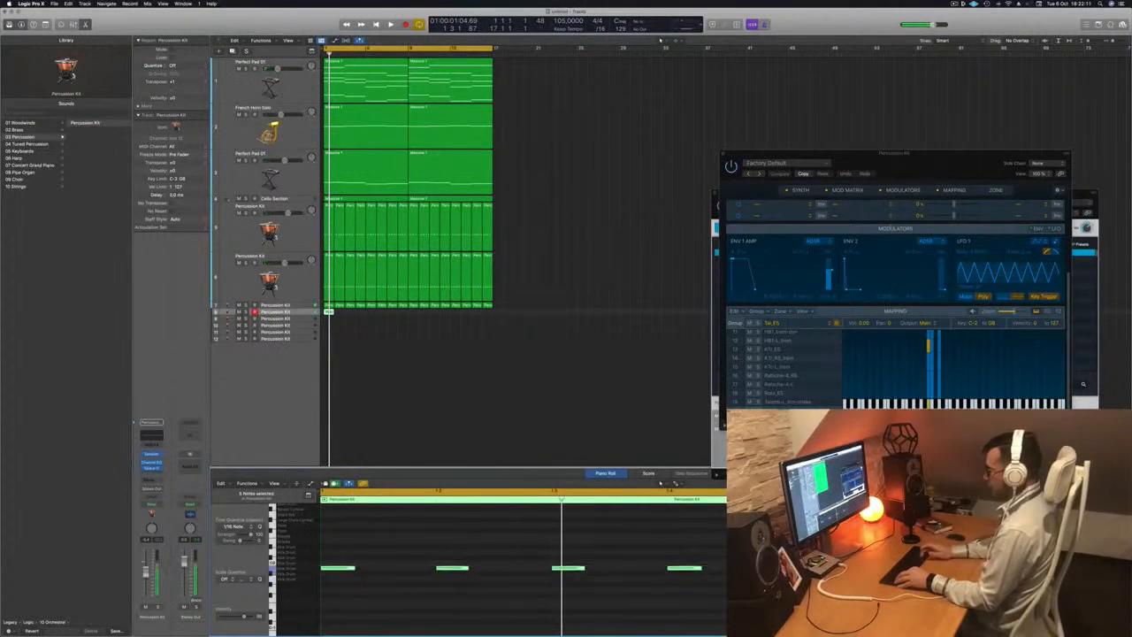
{"action": "key", "text": "alt+Up"}
{"action": "key", "text": "alt+Up"}
{"action": "key", "text": "alt+Up"}
{"action": "key", "text": "alt+Up"}
{"action": "key", "text": "alt+Up"}
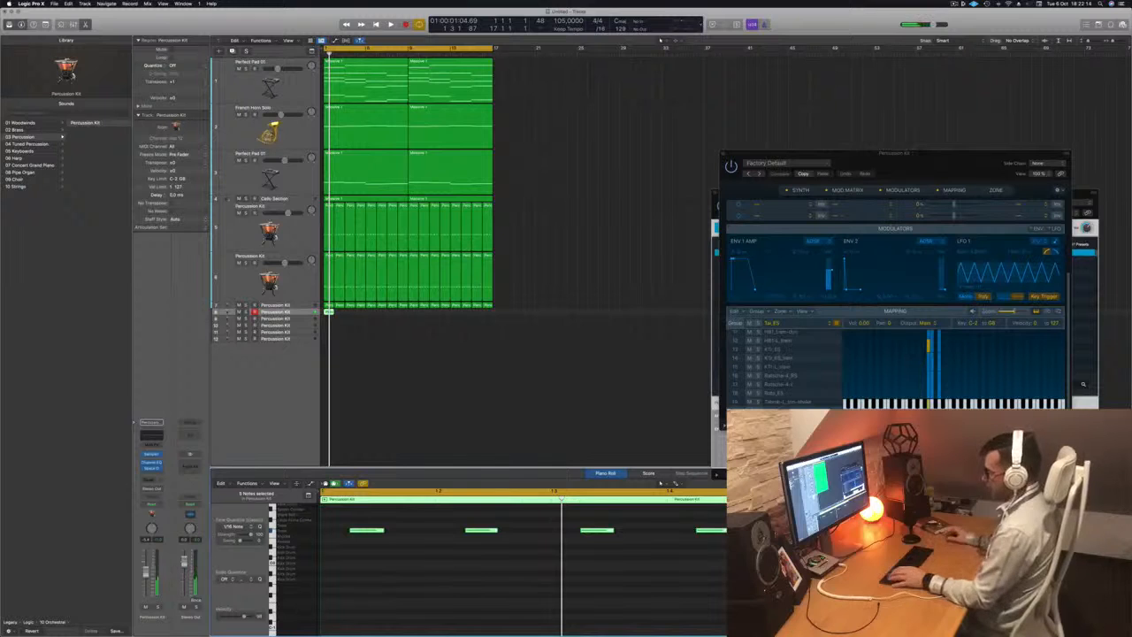
Step: Duplicate the off-beat notes half a beat later, and move the region's third note a sixteenth later during playback
{"action": "left_click_drag", "start_coordinate": [382, 528], "coordinate": [418, 535]}
{"action": "key", "text": "space"}
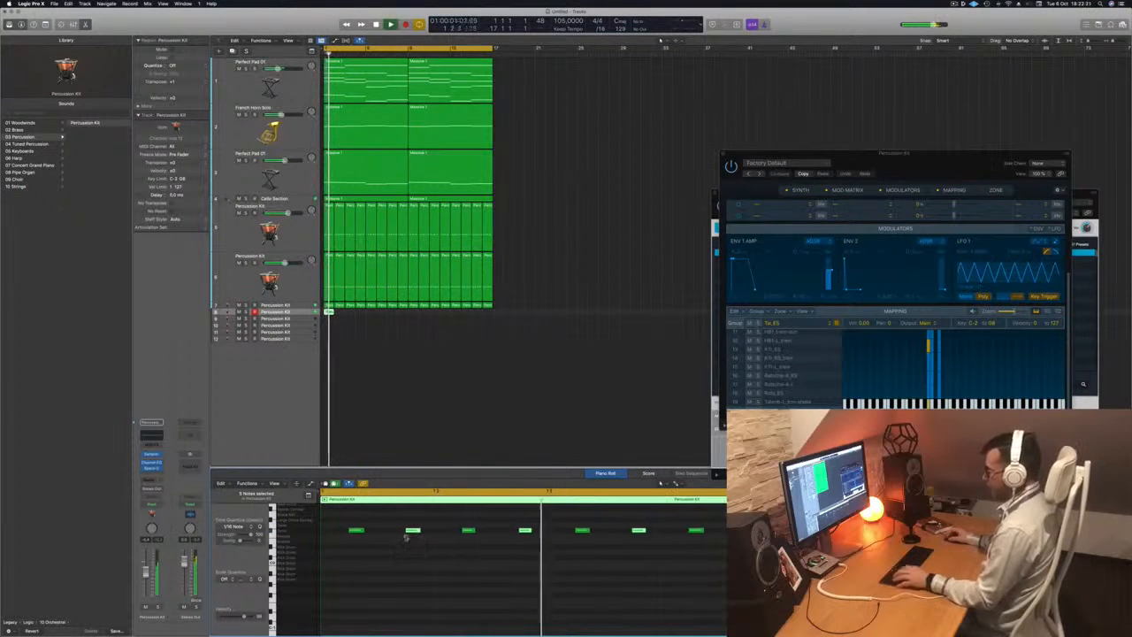
{"action": "key", "text": "super+Left"}
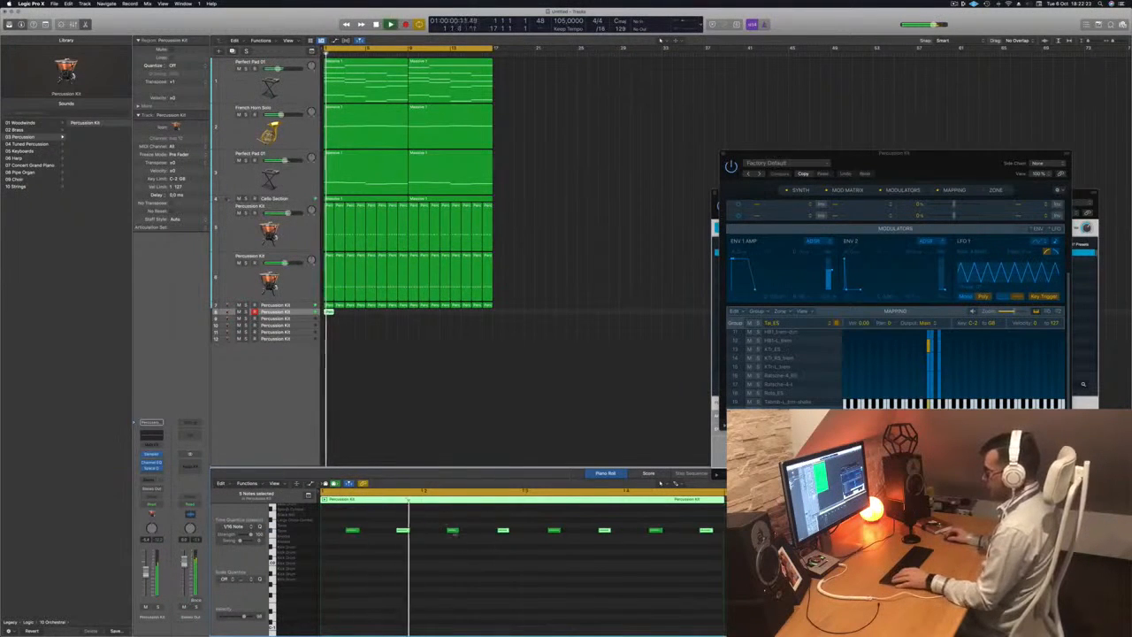
{"action": "left_click", "coordinate": [453, 530]}
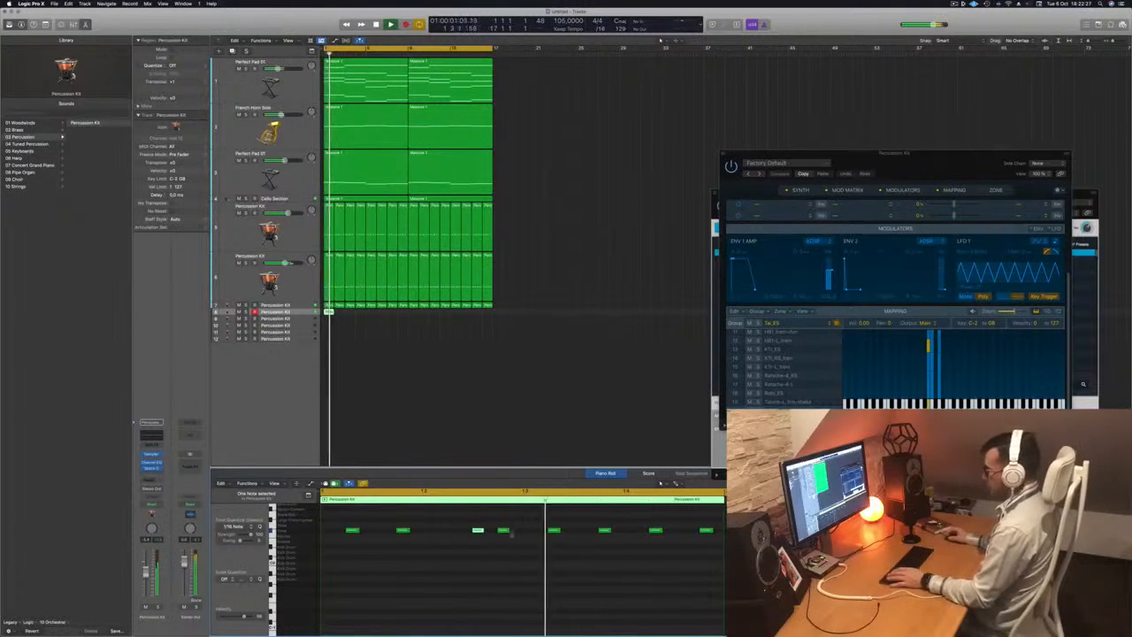
{"action": "key", "text": "super+Left"}
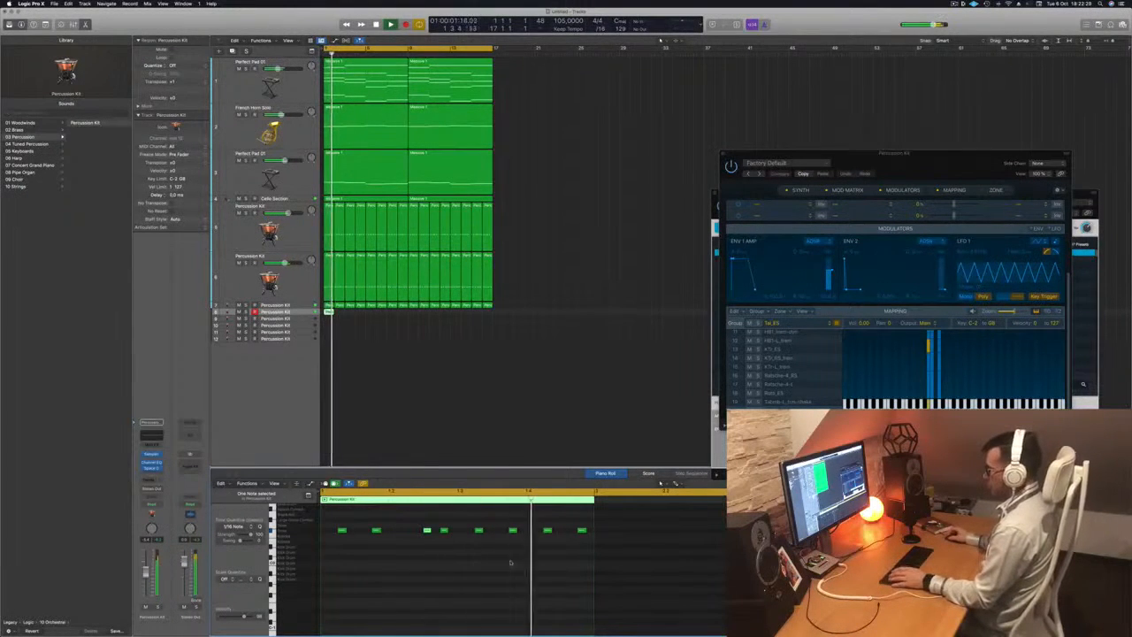
Step: Move the third note of the region's second half a sixteenth later, matching the first half's rhythm, and play it back
{"action": "left_click_drag", "start_coordinate": [473, 521], "coordinate": [580, 549]}
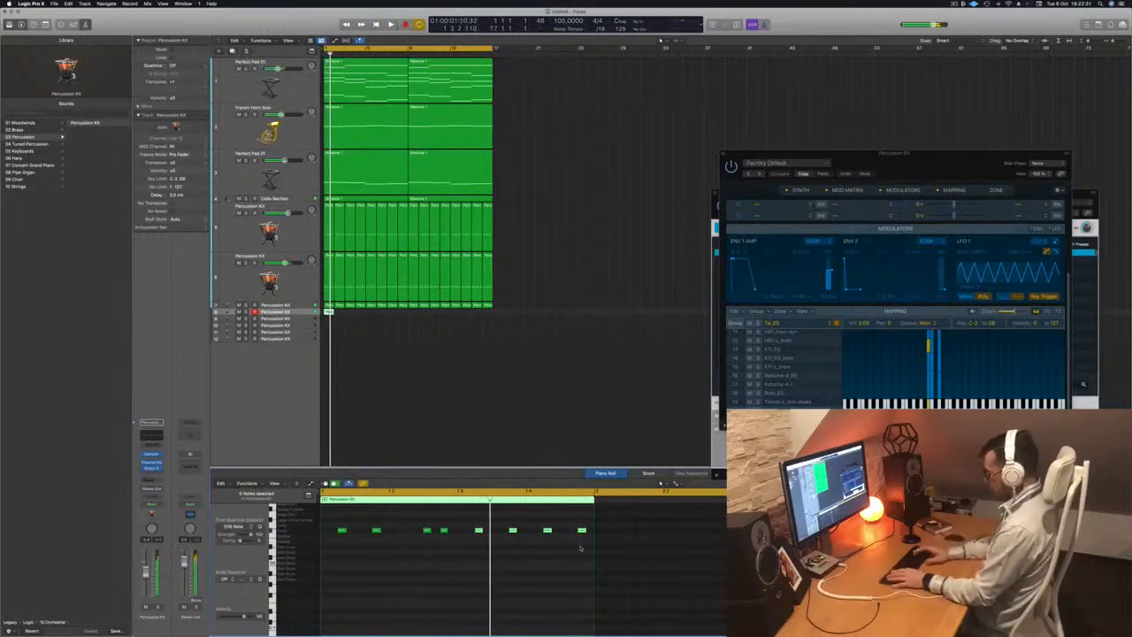
{"action": "key", "text": "space"}
{"action": "mouse_move", "coordinate": [463, 525]}
{"action": "left_mouse_down"}
{"action": "mouse_move", "coordinate": [335, 537]}
{"action": "mouse_move", "coordinate": [479, 536]}
{"action": "left_mouse_up"}
{"action": "key", "text": "space"}
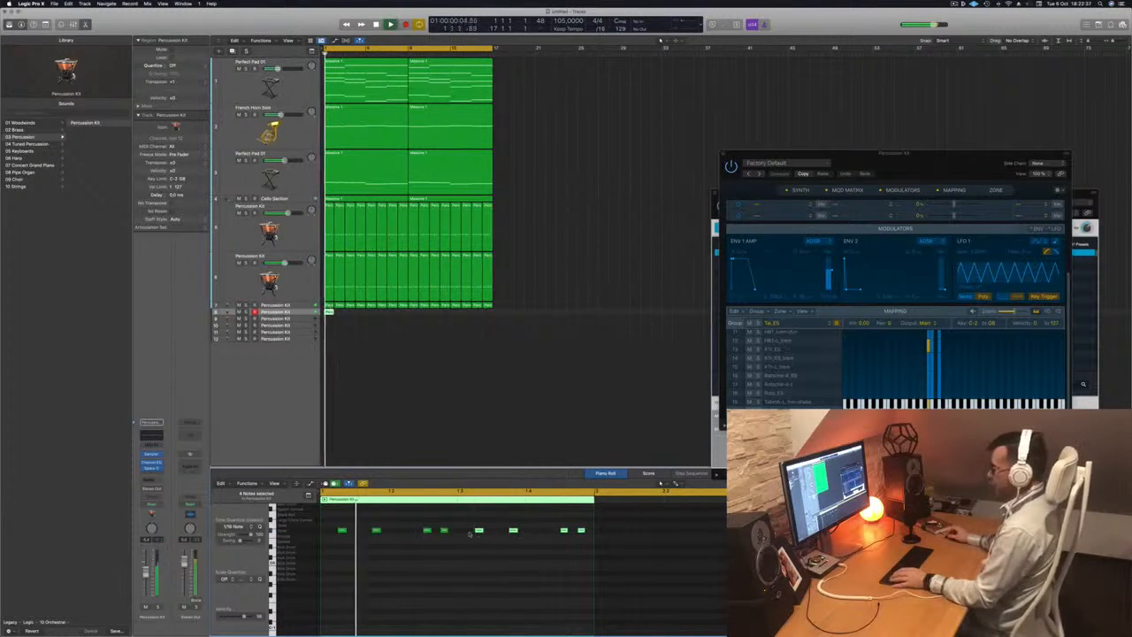
Step: Copy the one-bar off-beat region repeatedly along its Percussion Kit track until it fills all 16 bars, and restart playback
{"action": "key", "text": "super+Left"}
{"action": "key", "text": "super+Left"}
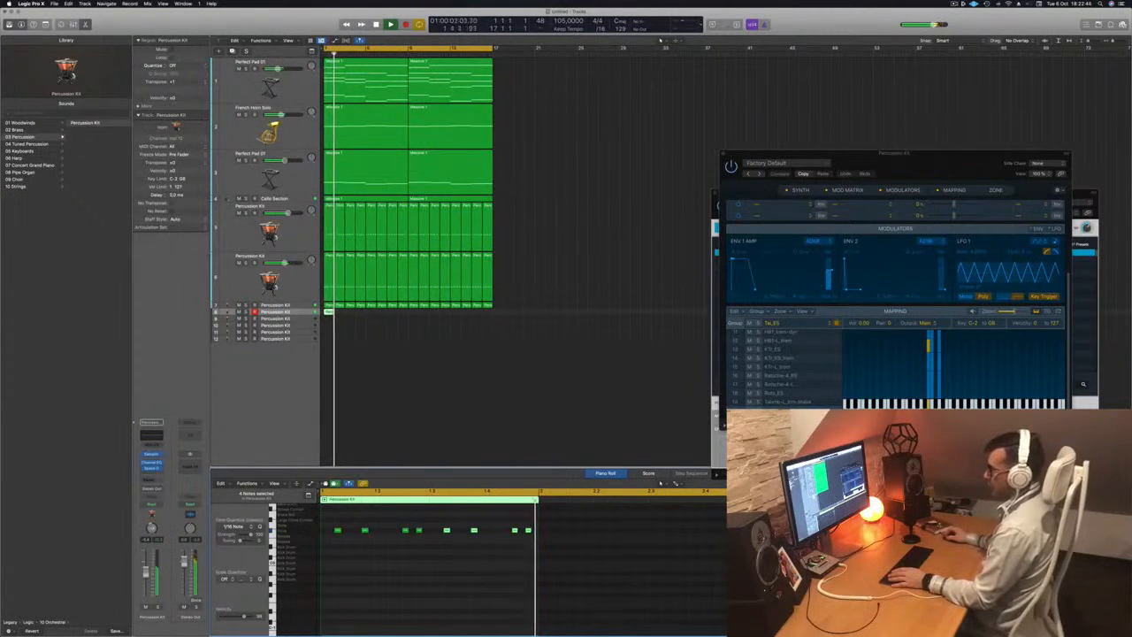
{"action": "left_click_drag", "start_coordinate": [329, 312], "coordinate": [371, 316]}
{"action": "left_click_drag", "start_coordinate": [407, 319], "coordinate": [436, 315]}
{"action": "key", "text": "space"}
{"action": "key", "text": "space"}
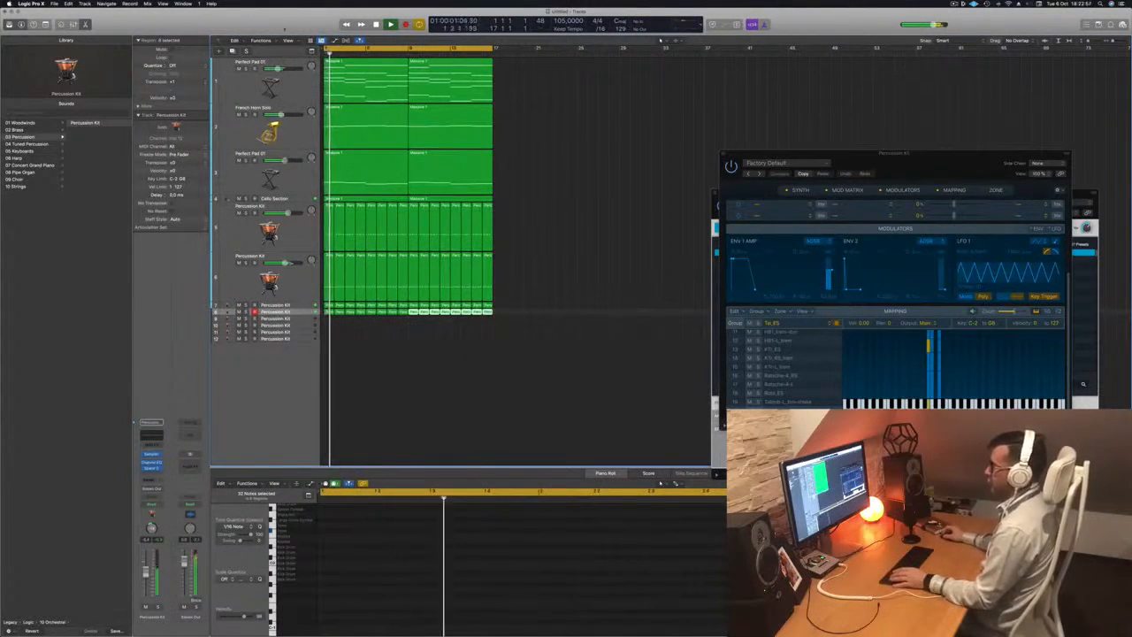
Step: Show the toolbar and enlarge the selected off-beat Percussion Kit track with Track Zoom
{"action": "left_click", "coordinate": [46, 25]}
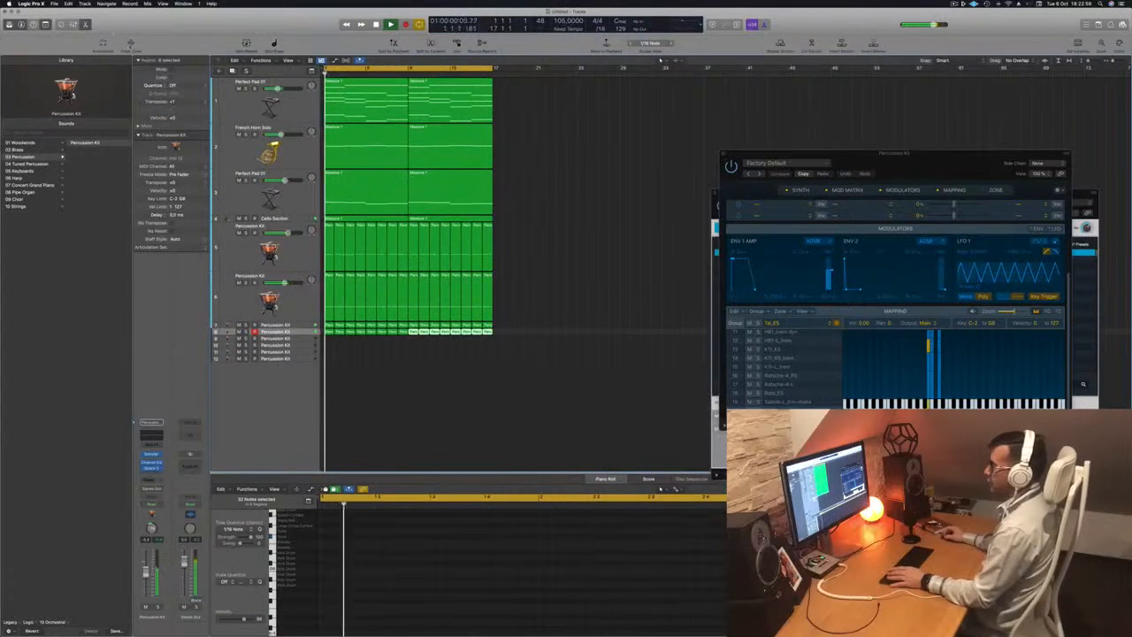
{"action": "left_click", "coordinate": [132, 44]}
{"action": "key", "text": "space"}
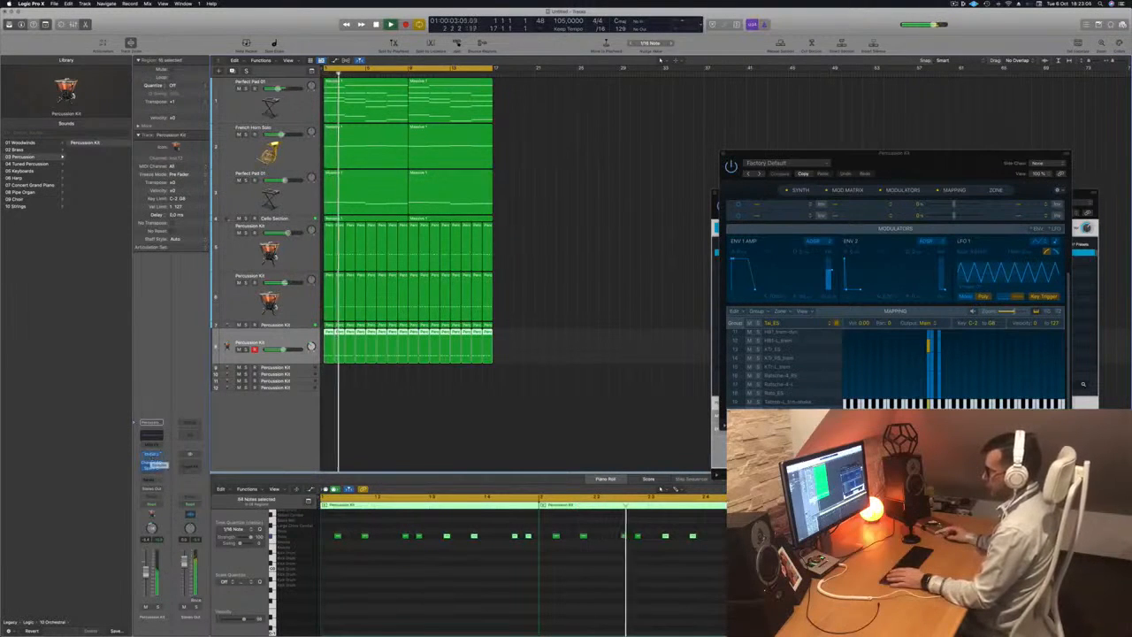
Step: Try all the off-beat track's notes one semitone higher during playback, and return them to their original pitch
{"action": "left_click", "coordinate": [371, 576]}
{"action": "key", "text": "space"}
{"action": "key", "text": "space"}
{"action": "key", "text": "super+a"}
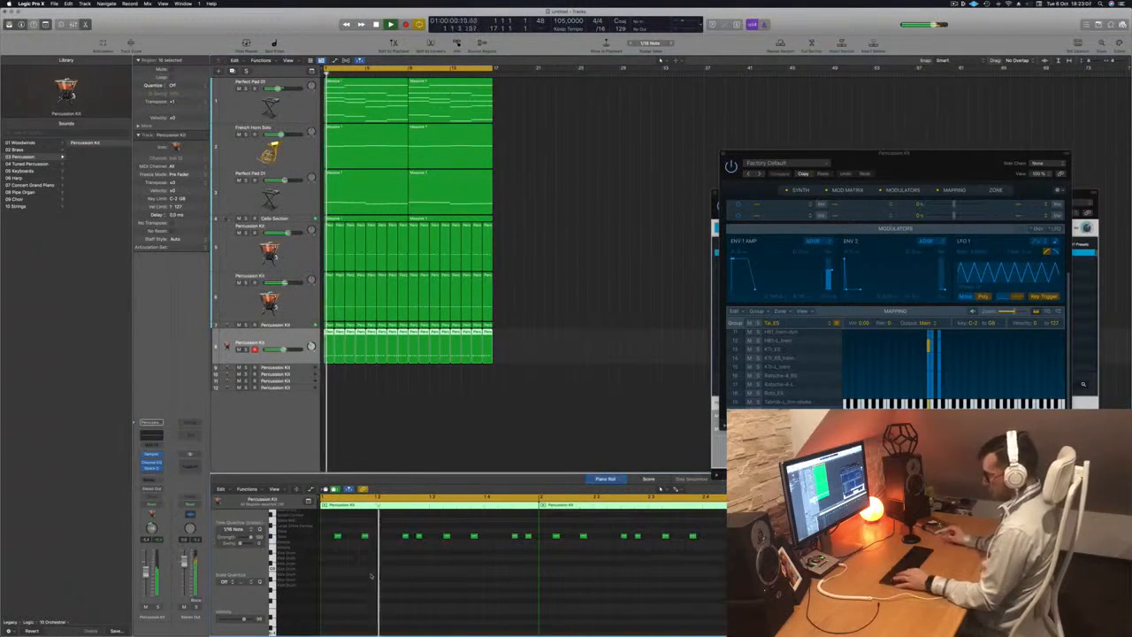
{"action": "key", "text": "alt+Up"}
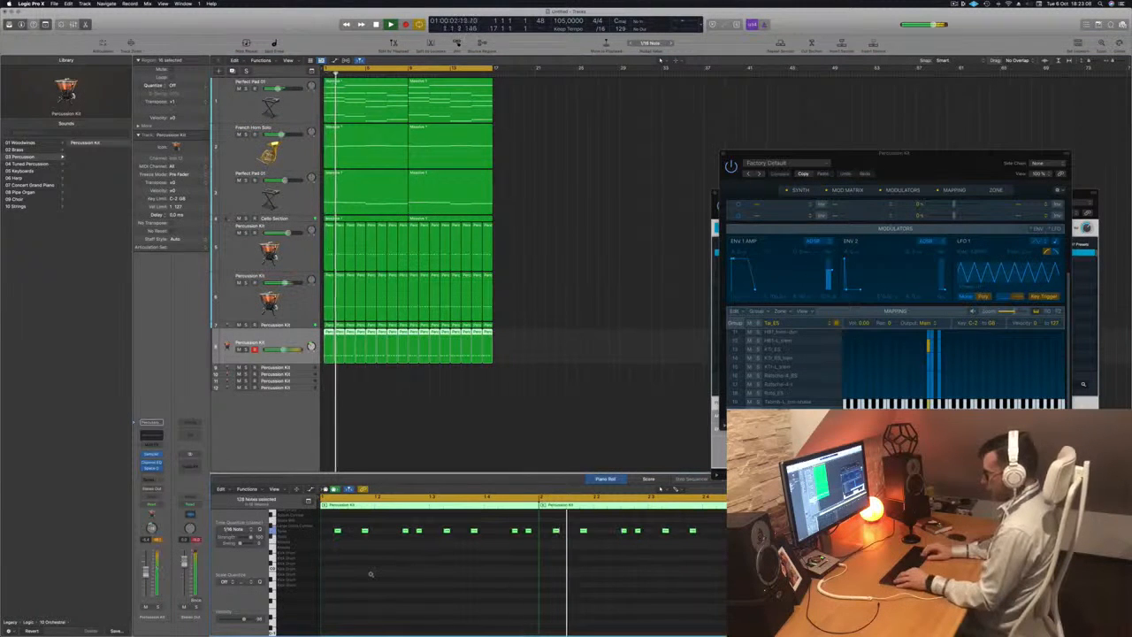
{"action": "key", "text": "alt+Down"}
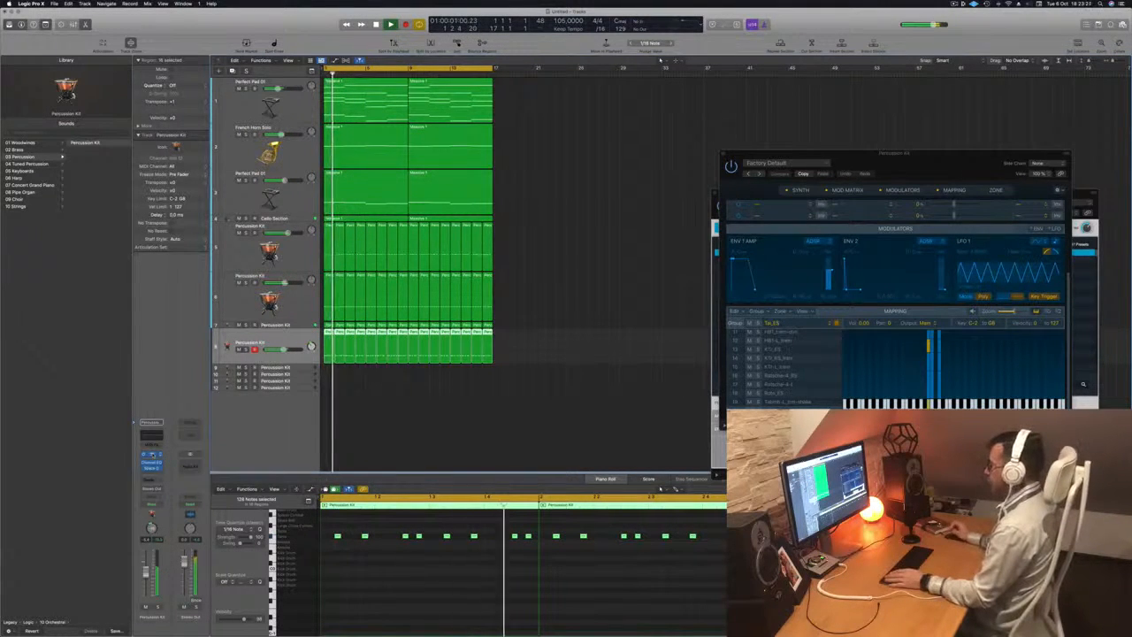
Step: Open the off-beat track's Sampler instrument, inspect its Orchestral Kit settings during playback, and close it
{"action": "left_click", "coordinate": [152, 454]}
{"action": "left_click_drag", "start_coordinate": [553, 97], "coordinate": [656, 180]}
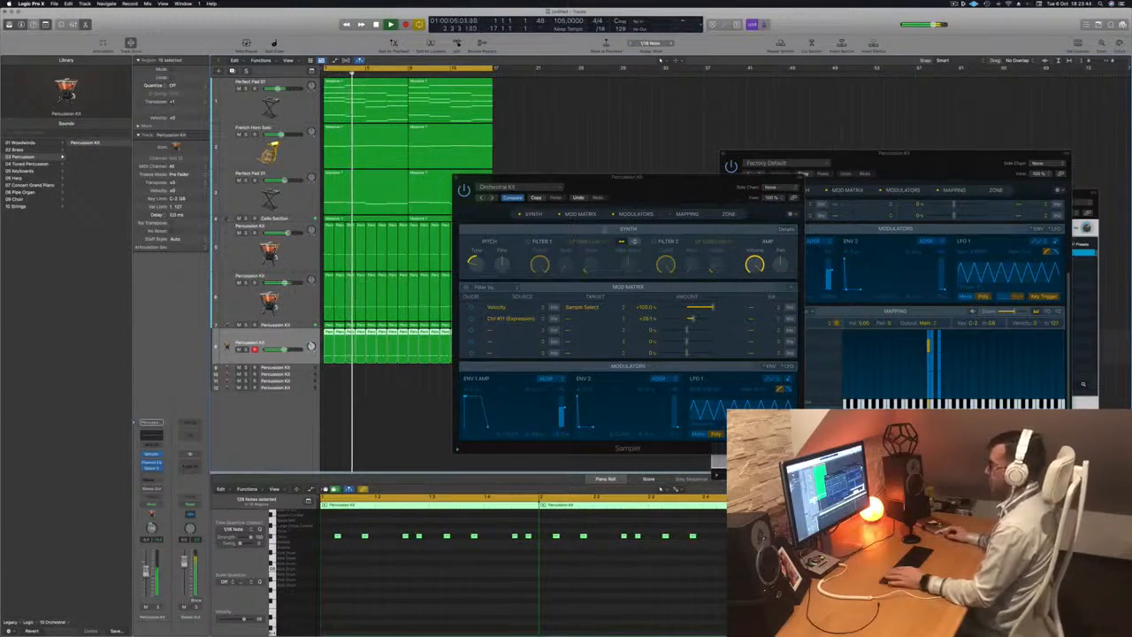
{"action": "left_click_drag", "start_coordinate": [584, 177], "coordinate": [504, 225]}
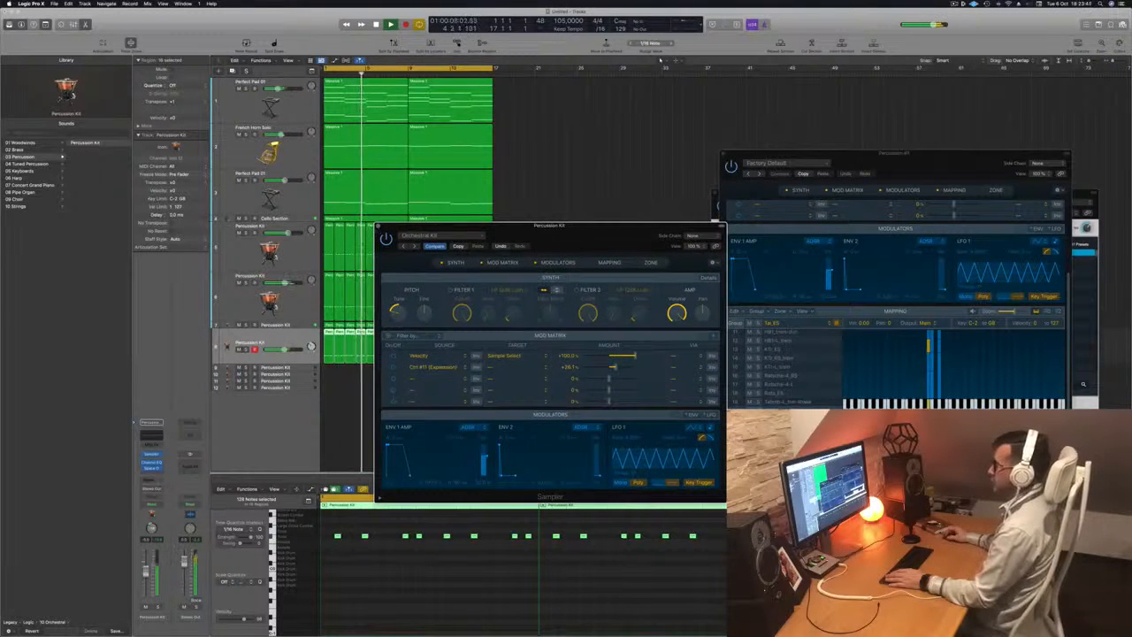
{"action": "left_click", "coordinate": [379, 228]}
{"action": "left_click", "coordinate": [538, 277]}
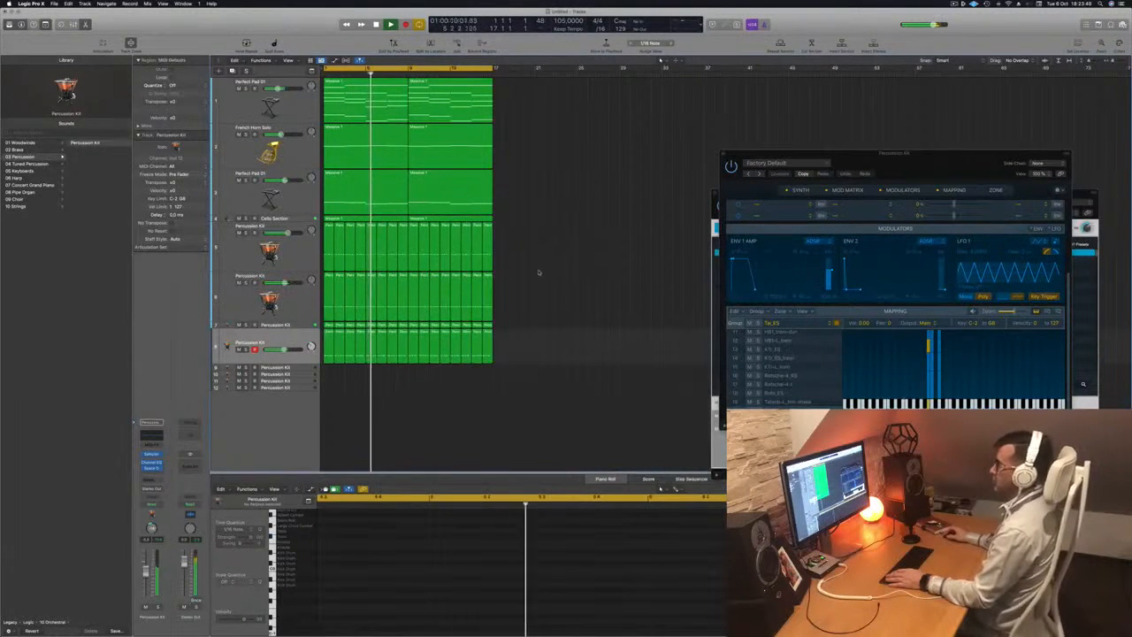
{"action": "scroll", "coordinate": [542, 276], "scroll_direction": "down", "scroll_amount": 2}
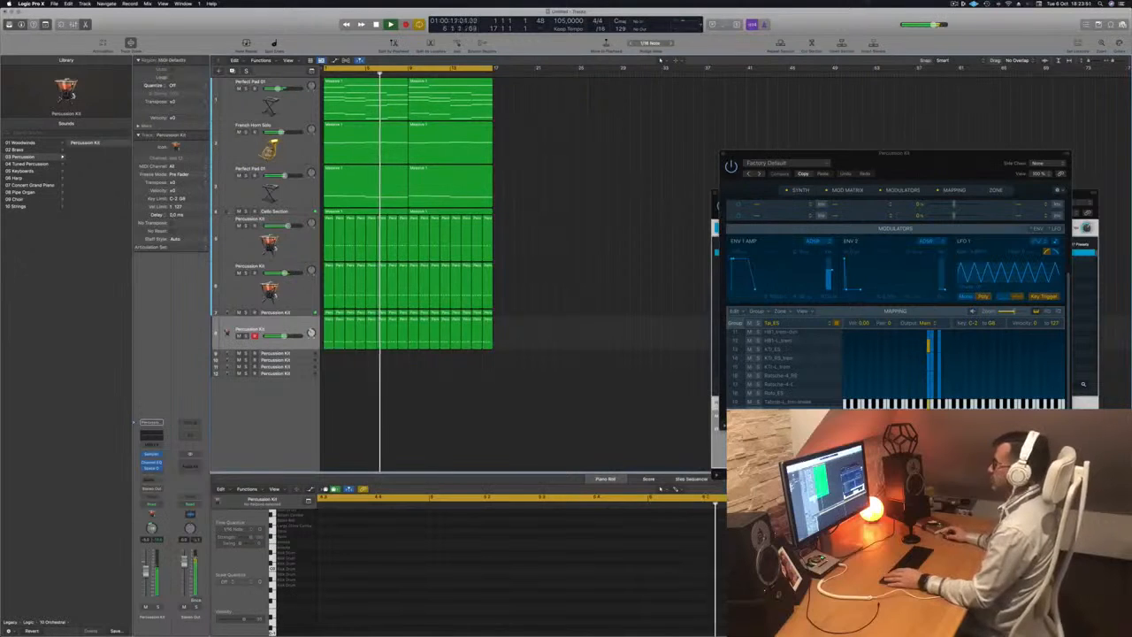
{"action": "left_click", "coordinate": [958, 4]}
{"action": "left_click", "coordinate": [841, 25]}
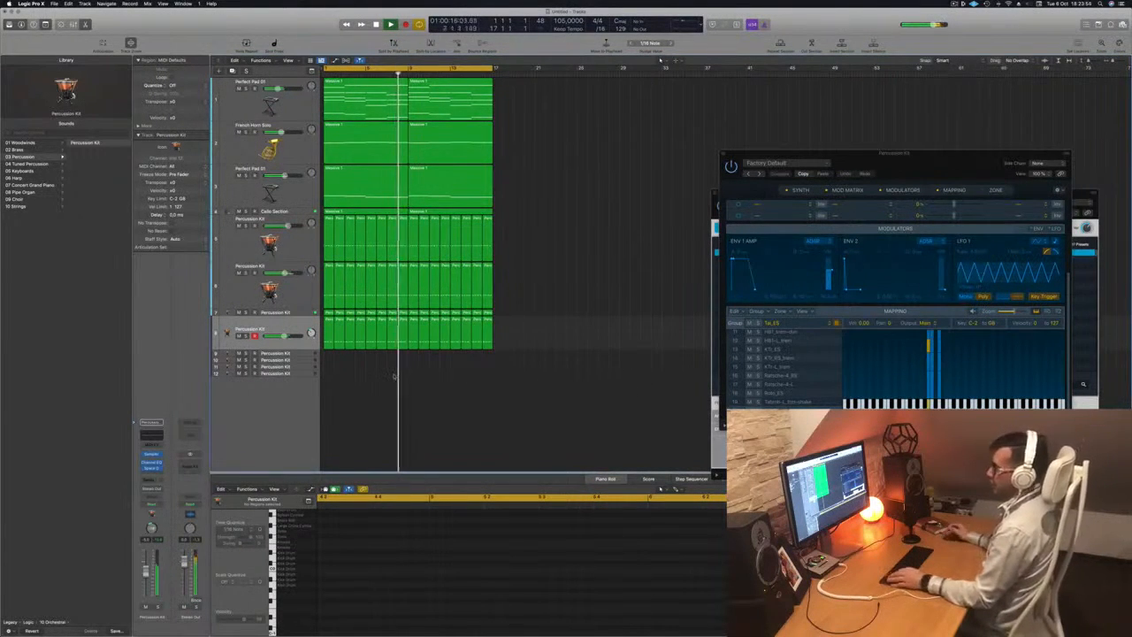
Step: Select the first empty Percussion Kit track, stop playback, and replace its Sampler instrument with Drum Machine Designer
{"action": "left_click", "coordinate": [289, 328]}
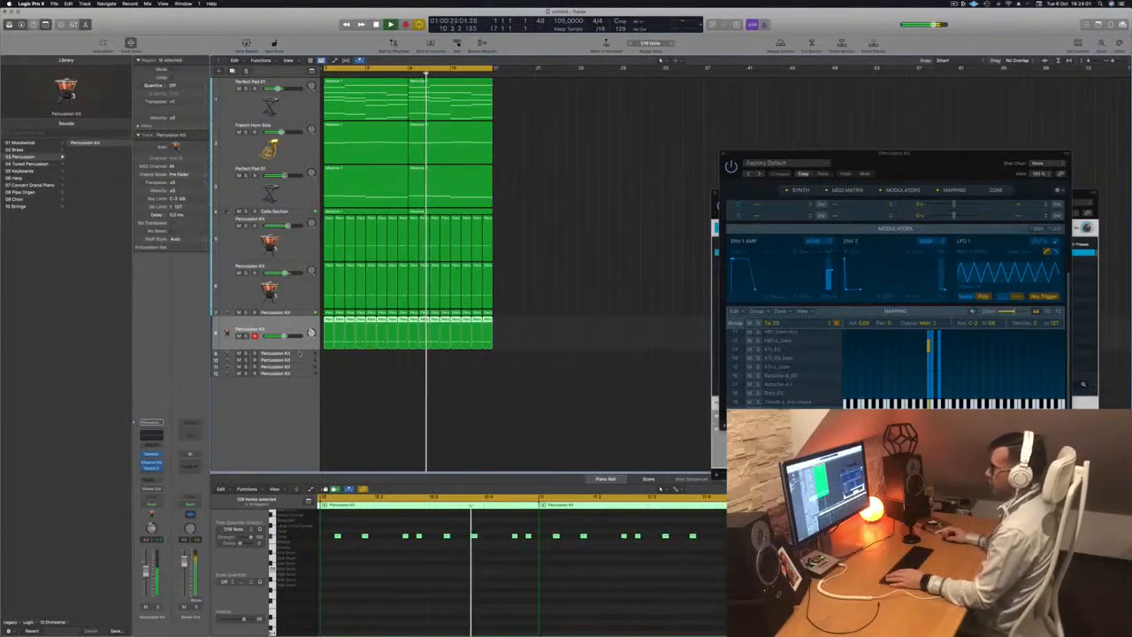
{"action": "left_click", "coordinate": [298, 355]}
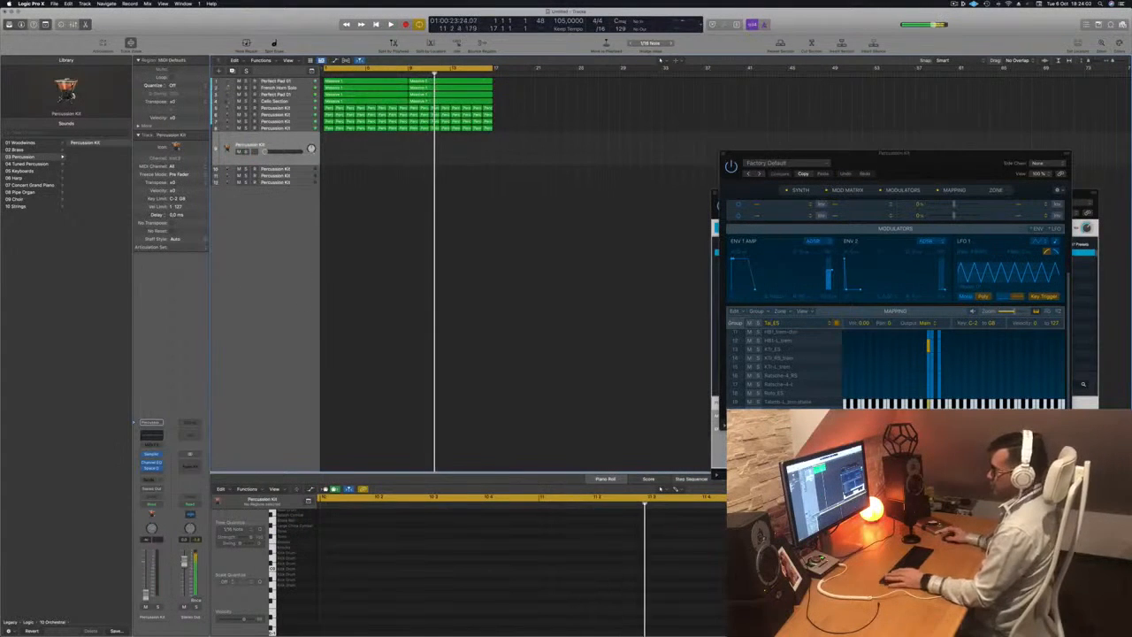
{"action": "key", "text": "space"}
{"action": "left_click", "coordinate": [157, 504]}
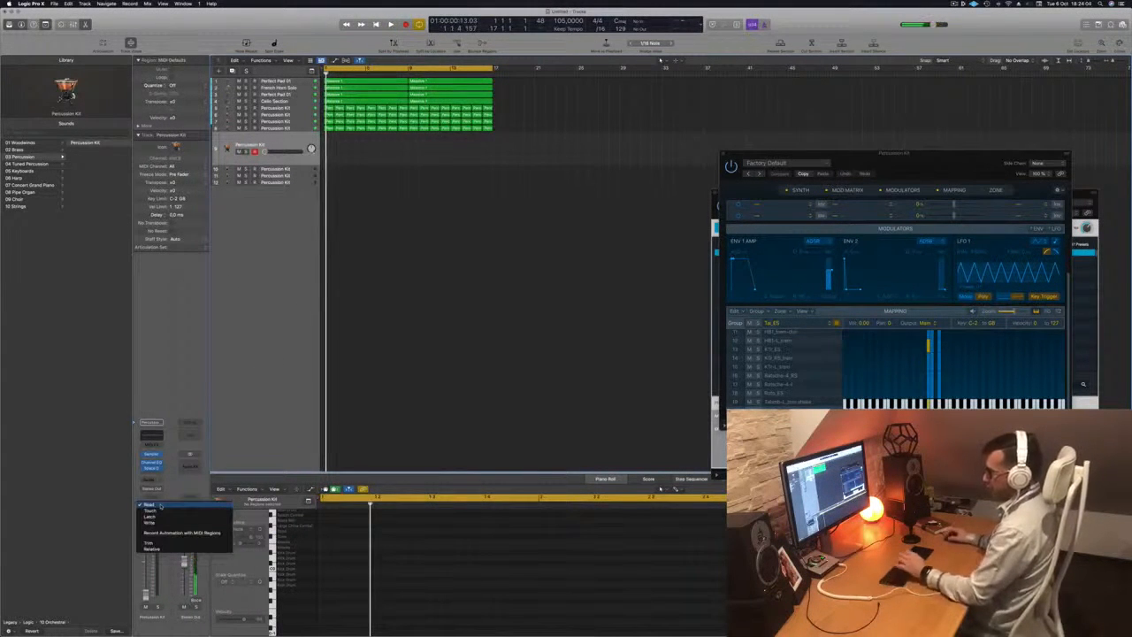
{"action": "left_click", "coordinate": [159, 505]}
{"action": "left_click", "coordinate": [158, 455]}
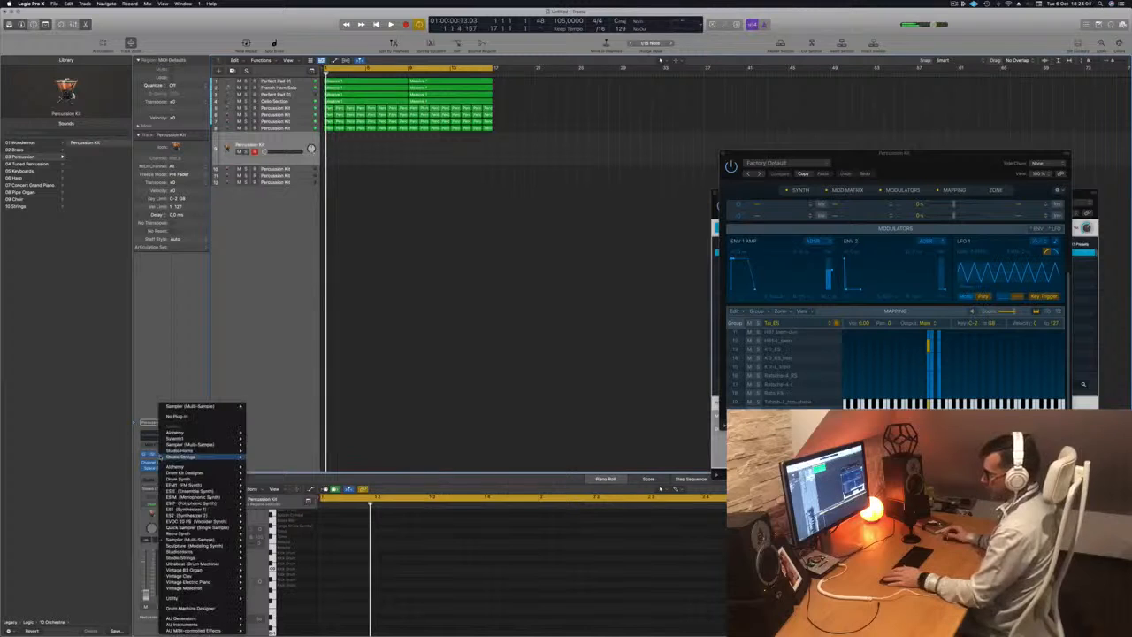
{"action": "left_click", "coordinate": [188, 609]}
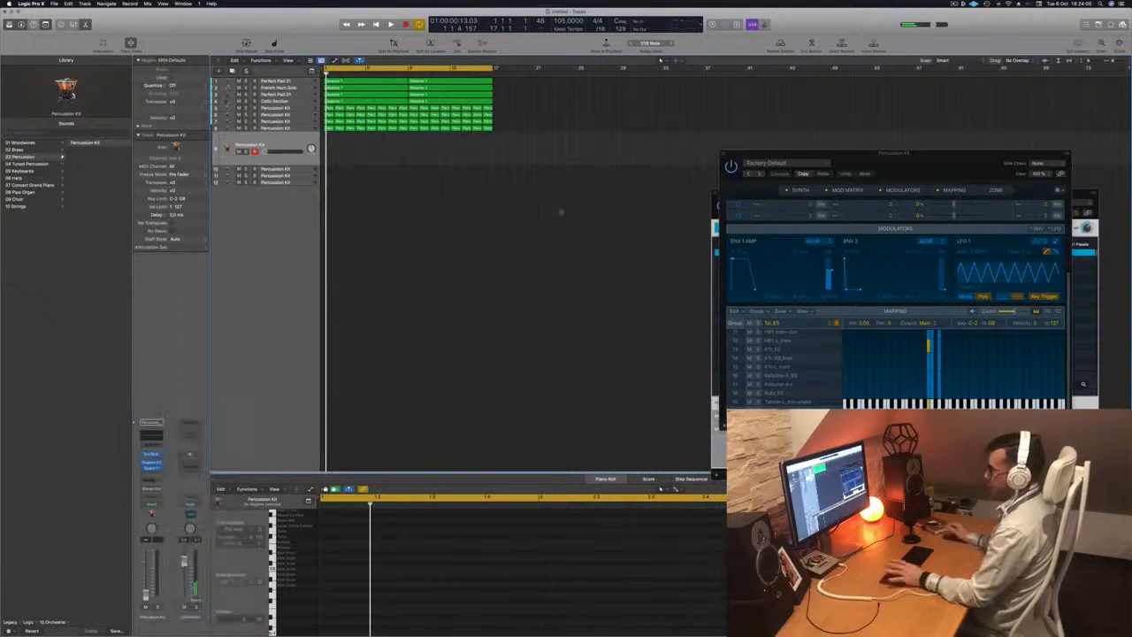
{"action": "left_click_drag", "start_coordinate": [733, 71], "coordinate": [726, 70]}
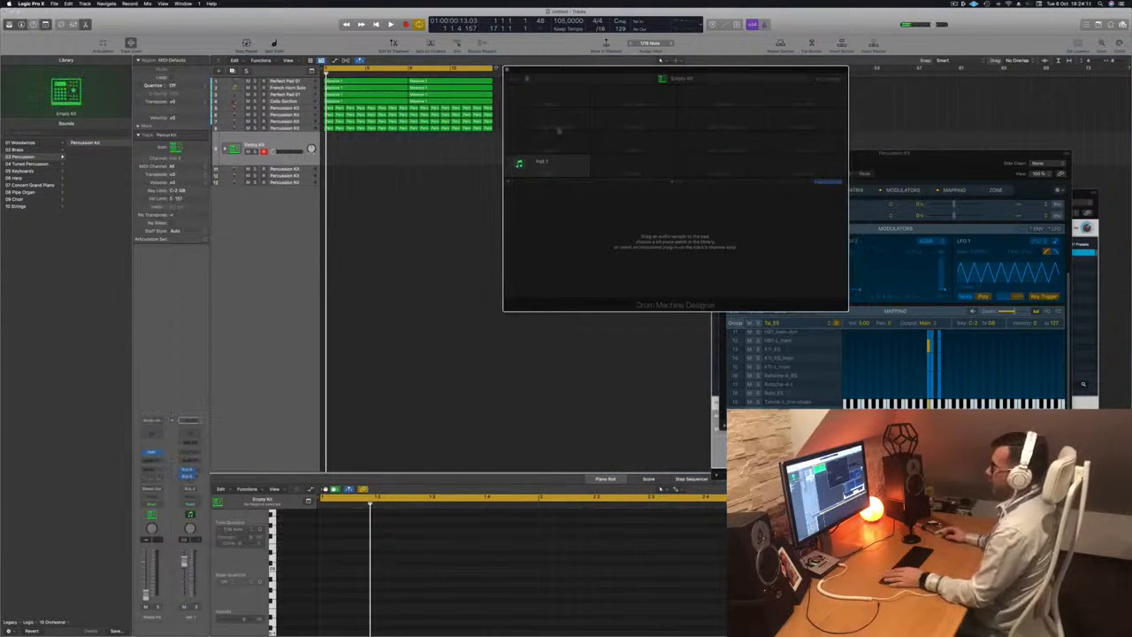
Step: Browse the Electronic Drum Kit patches for the new track, try Twilight Drive, and load Topaz instead
{"action": "left_click", "coordinate": [254, 142]}
{"action": "left_click", "coordinate": [269, 144]}
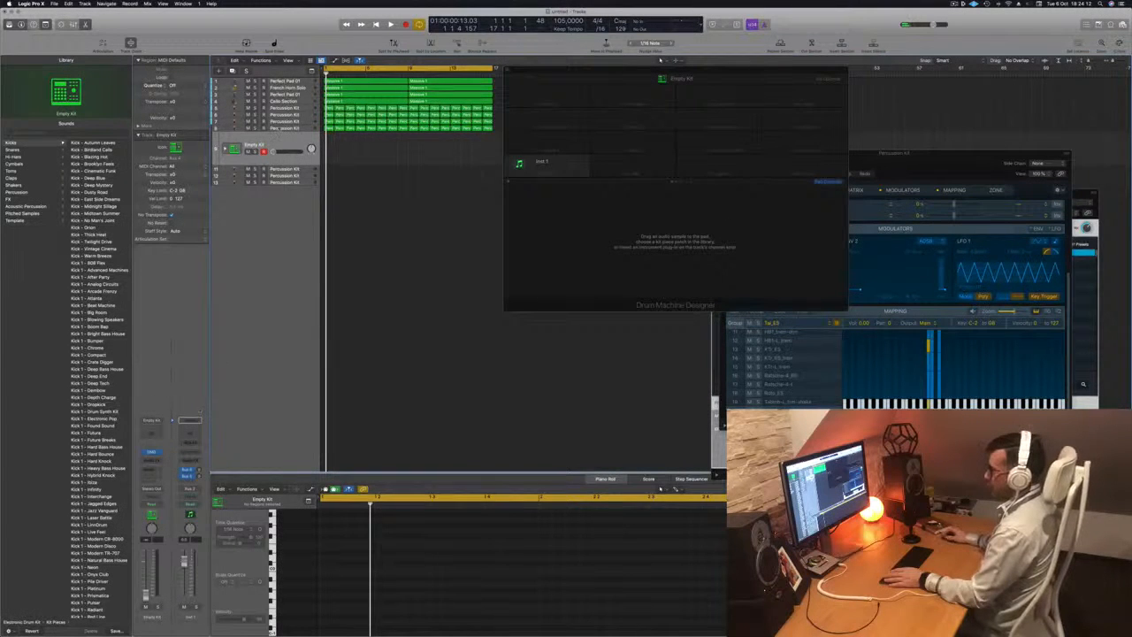
{"action": "key", "text": "Up"}
{"action": "key", "text": "Down"}
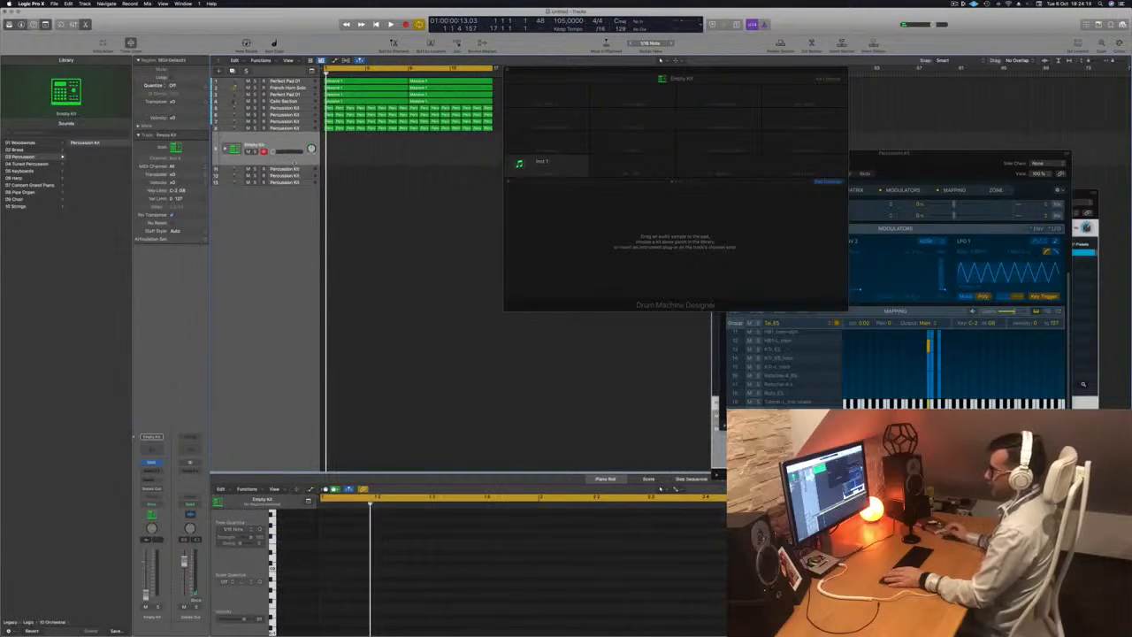
{"action": "scroll", "coordinate": [88, 263], "scroll_direction": "down", "scroll_amount": 10}
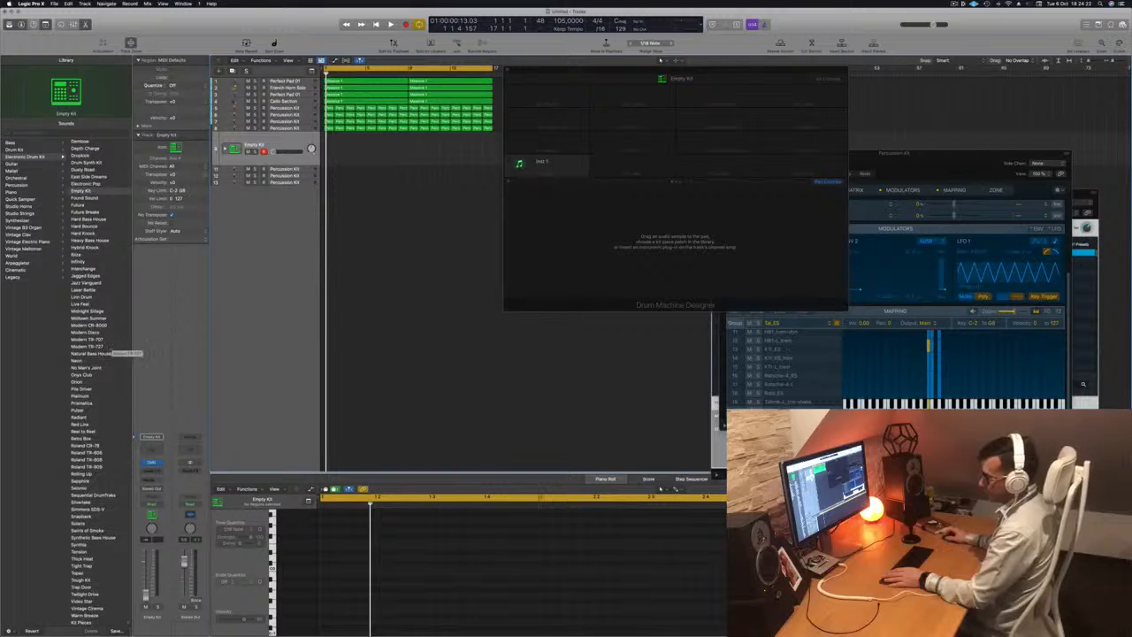
{"action": "scroll", "coordinate": [112, 388], "scroll_direction": "down", "scroll_amount": 1}
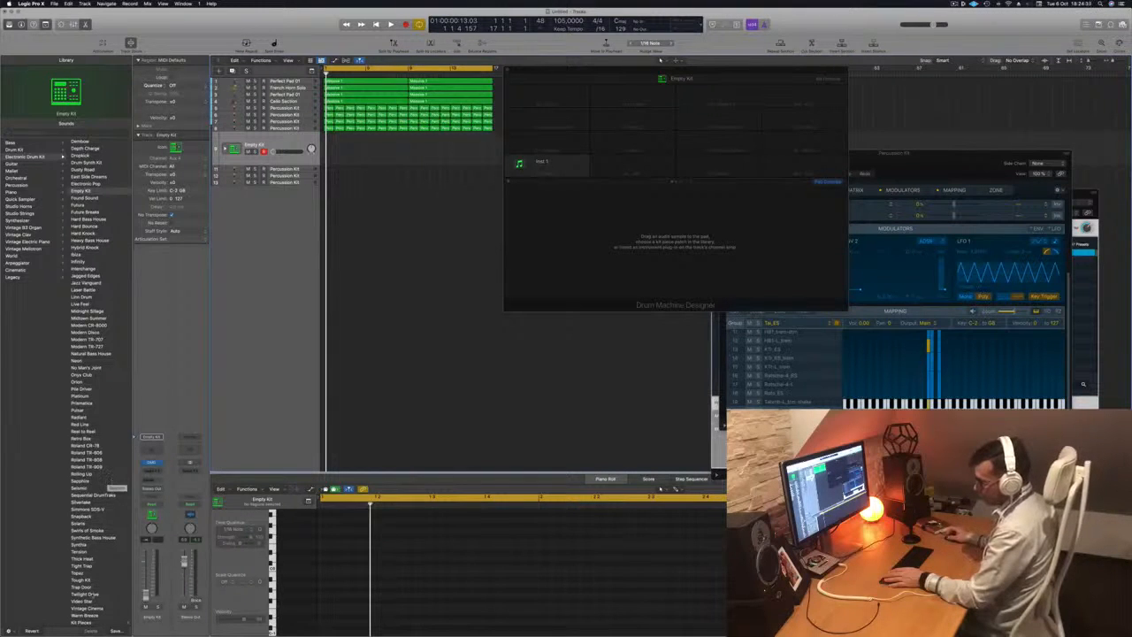
{"action": "left_click", "coordinate": [89, 595]}
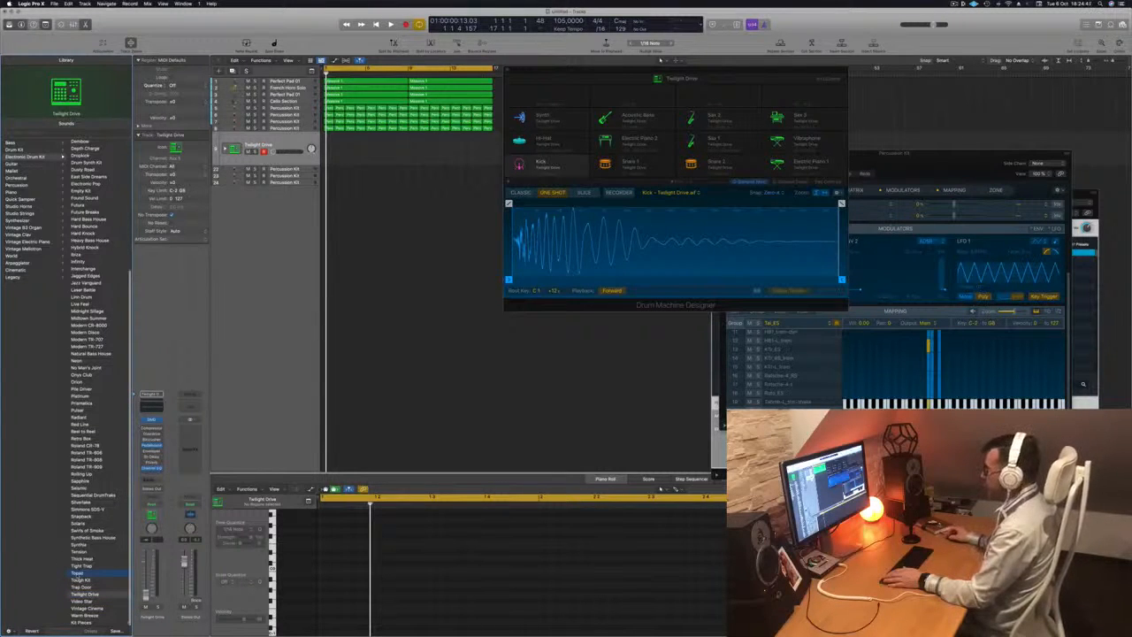
{"action": "left_click", "coordinate": [78, 574]}
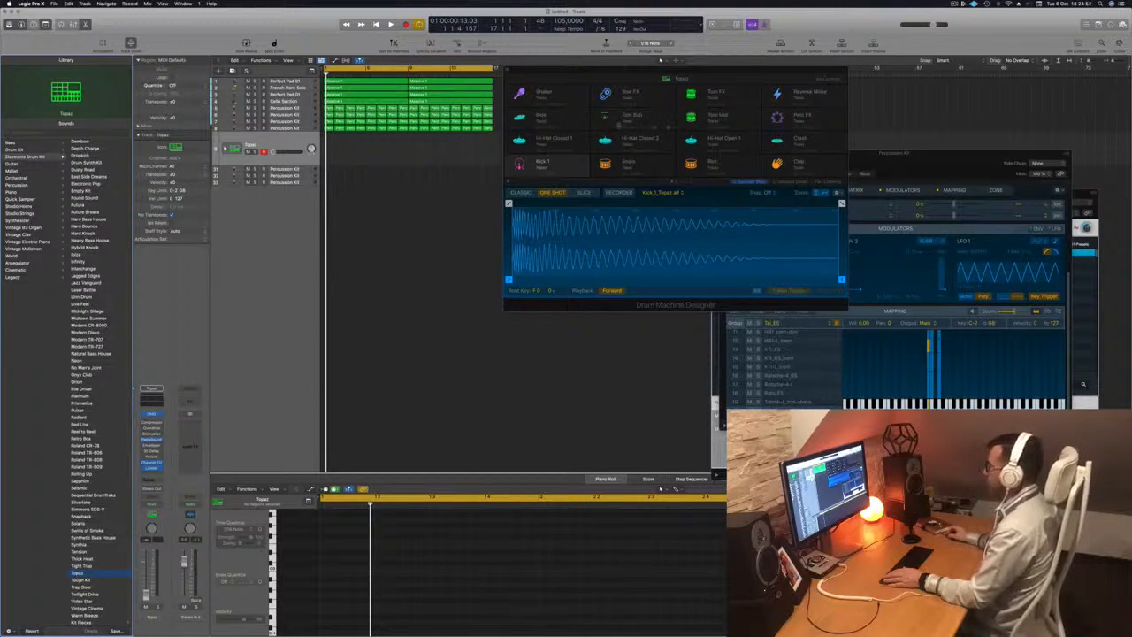
Step: Raise the Topaz track's volume and audition the kit's Tom Sub, Tom Mid and Tom FX pads
{"action": "left_click", "coordinate": [604, 116]}
{"action": "left_click", "coordinate": [605, 117]}
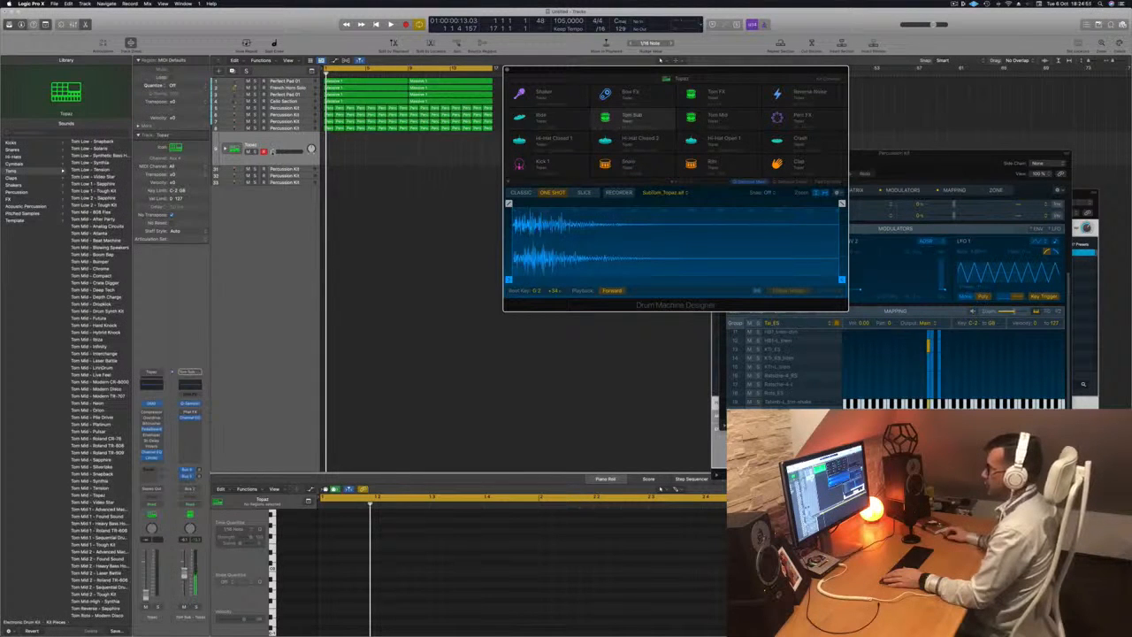
{"action": "left_click_drag", "start_coordinate": [329, 153], "coordinate": [334, 152]}
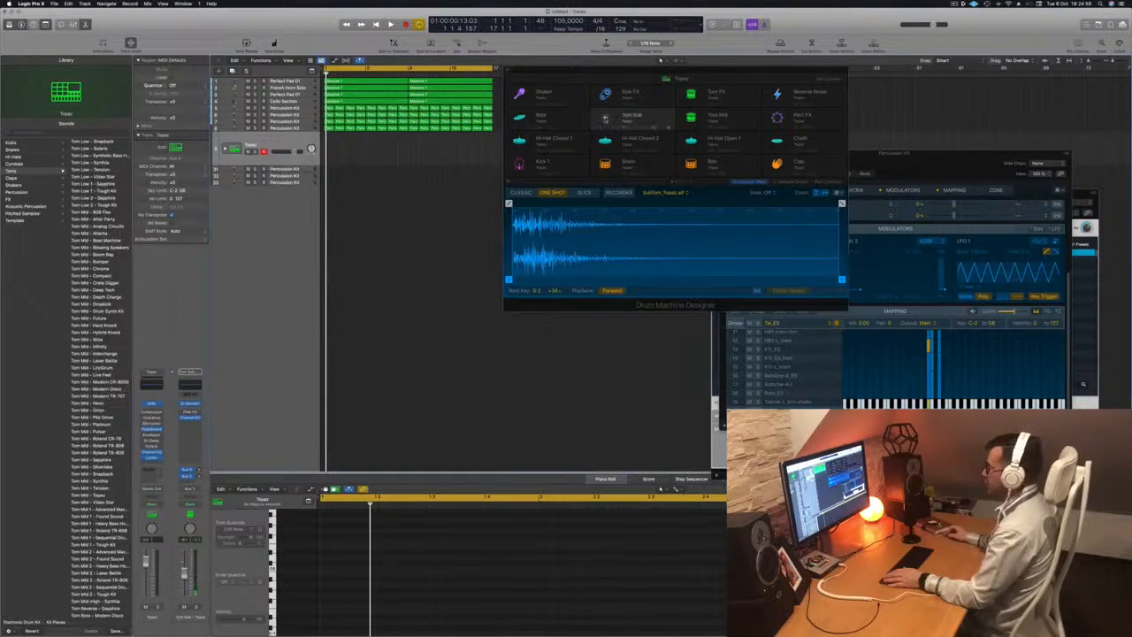
{"action": "left_click", "coordinate": [605, 118]}
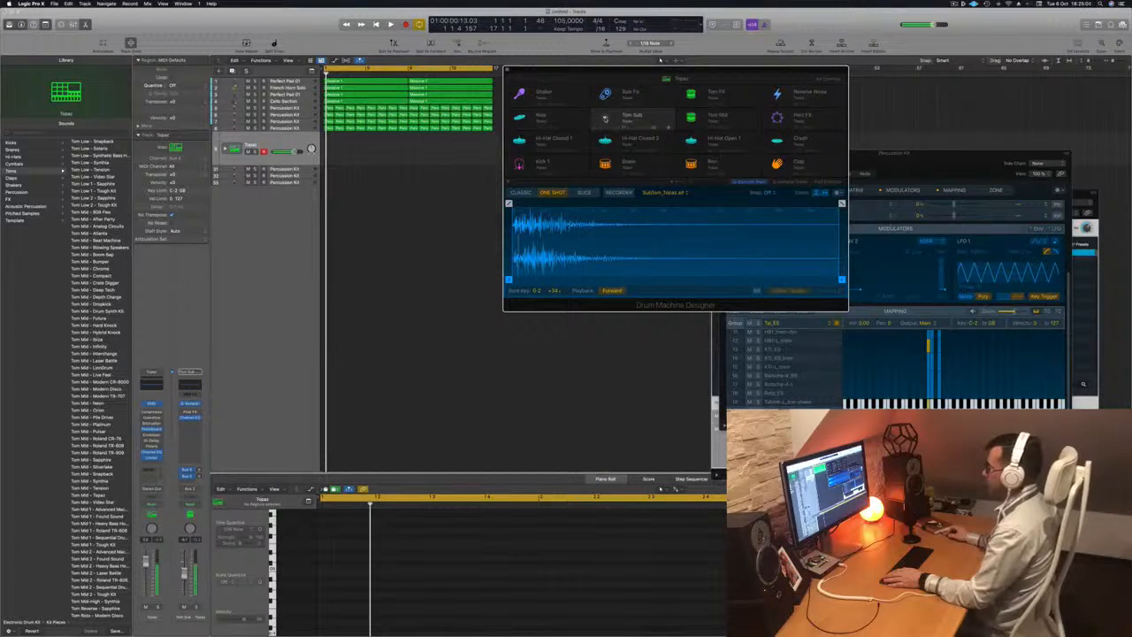
{"action": "left_click", "coordinate": [691, 117]}
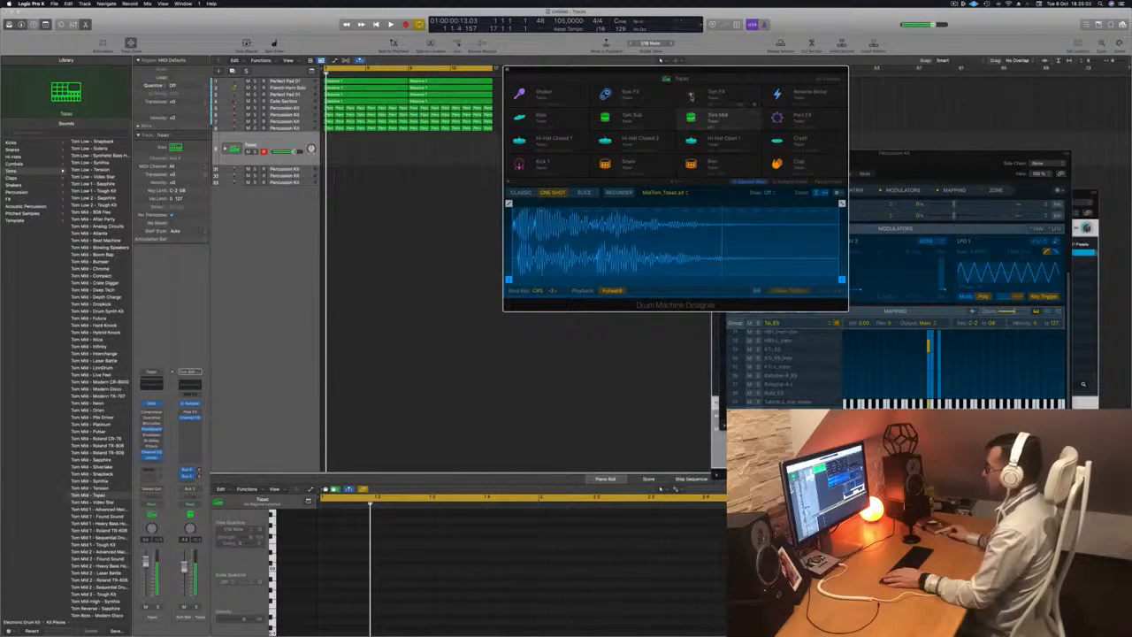
{"action": "left_click", "coordinate": [691, 95]}
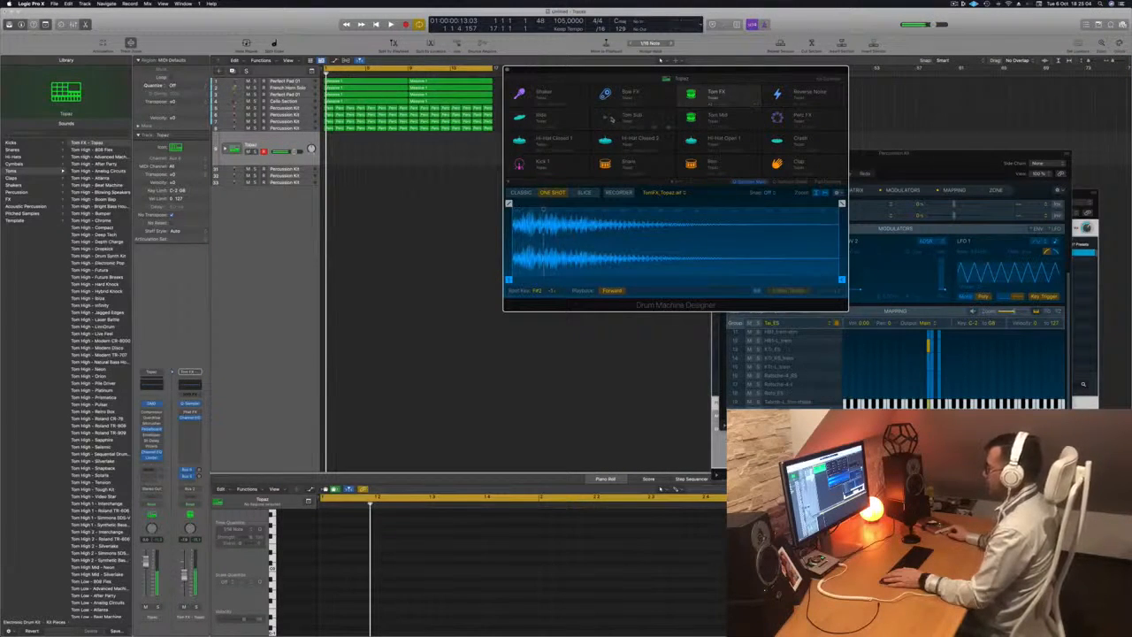
{"action": "left_click", "coordinate": [607, 117]}
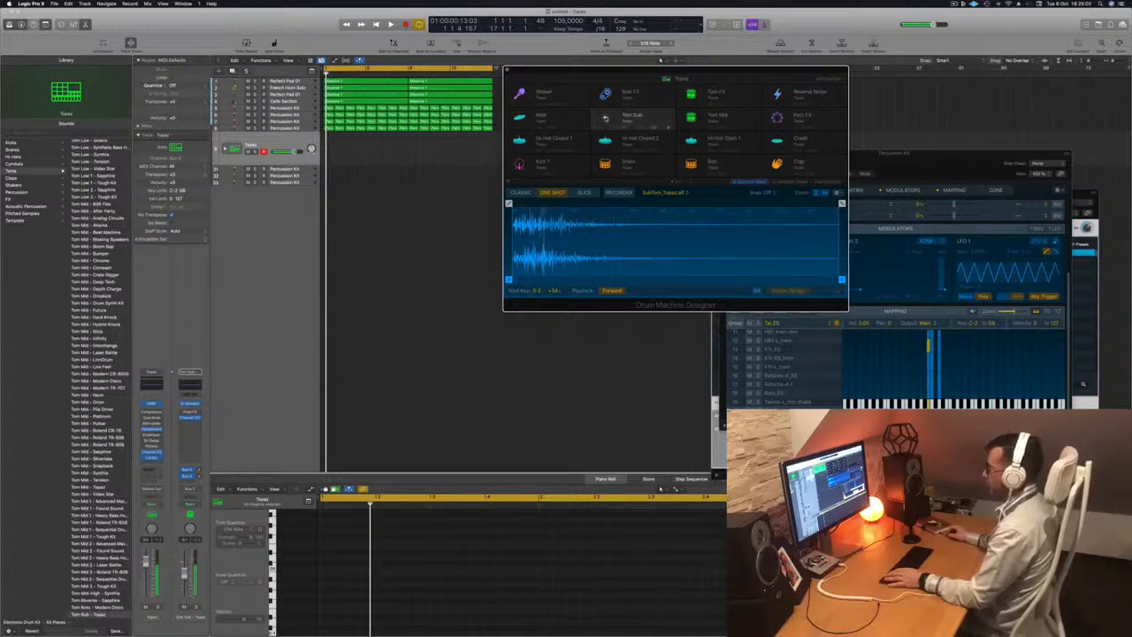
Step: Start playback and copy the first region of the percussion track above onto the Topaz track at bar 1
{"action": "key", "text": "space"}
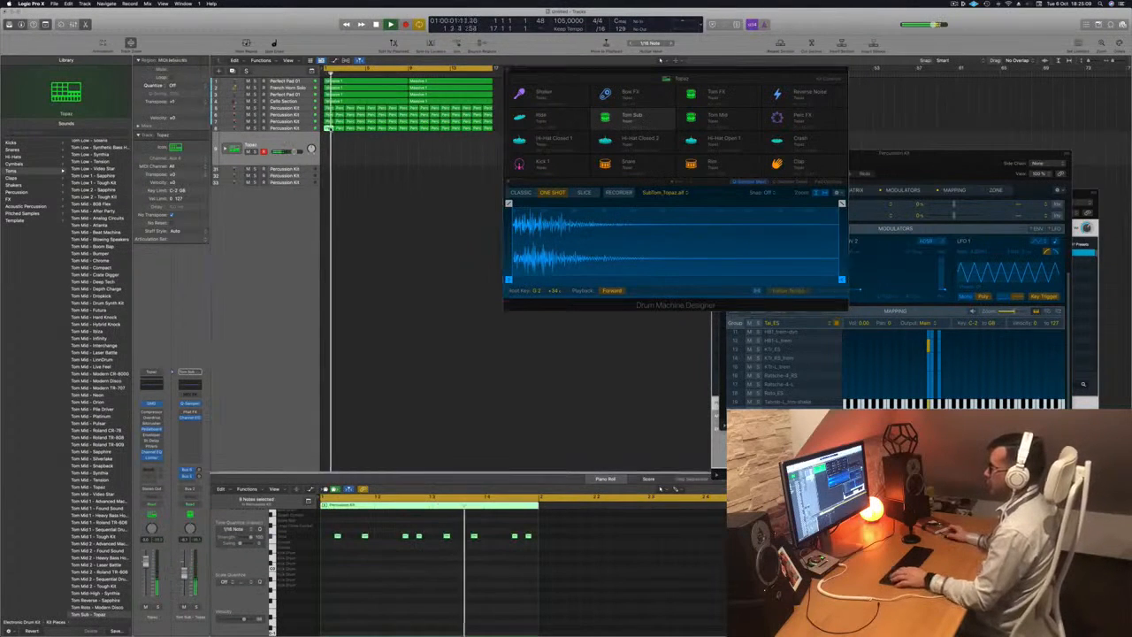
{"action": "left_click_drag", "start_coordinate": [329, 129], "coordinate": [330, 152]}
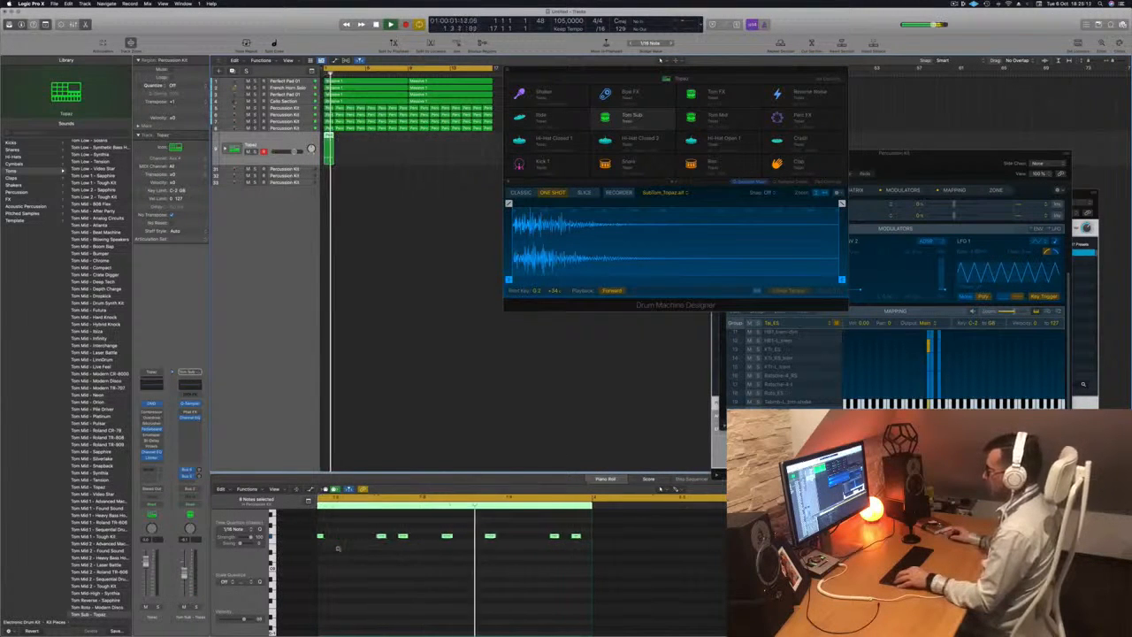
Step: Transpose all notes of the copied Topaz region up 12 semitones, trying the two rows above before settling there
{"action": "scroll", "coordinate": [338, 548], "scroll_direction": "left", "scroll_amount": 3}
{"action": "scroll", "coordinate": [339, 549], "scroll_direction": "up", "scroll_amount": 5}
{"action": "left_click", "coordinate": [346, 576]}
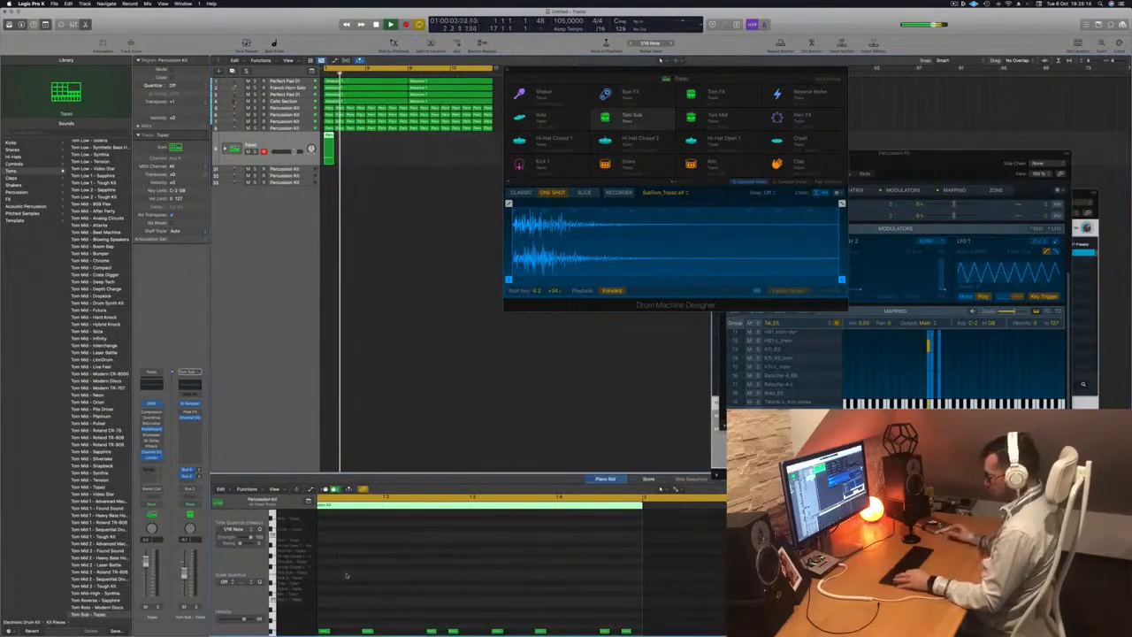
{"action": "key", "text": "super+a"}
{"action": "key", "text": "alt+Up"}
{"action": "key", "text": "alt+Up"}
{"action": "key", "text": "alt+Up"}
{"action": "key", "text": "alt+Up"}
{"action": "key", "text": "alt+Up"}
{"action": "key", "text": "alt+Up"}
{"action": "key", "text": "alt+Up"}
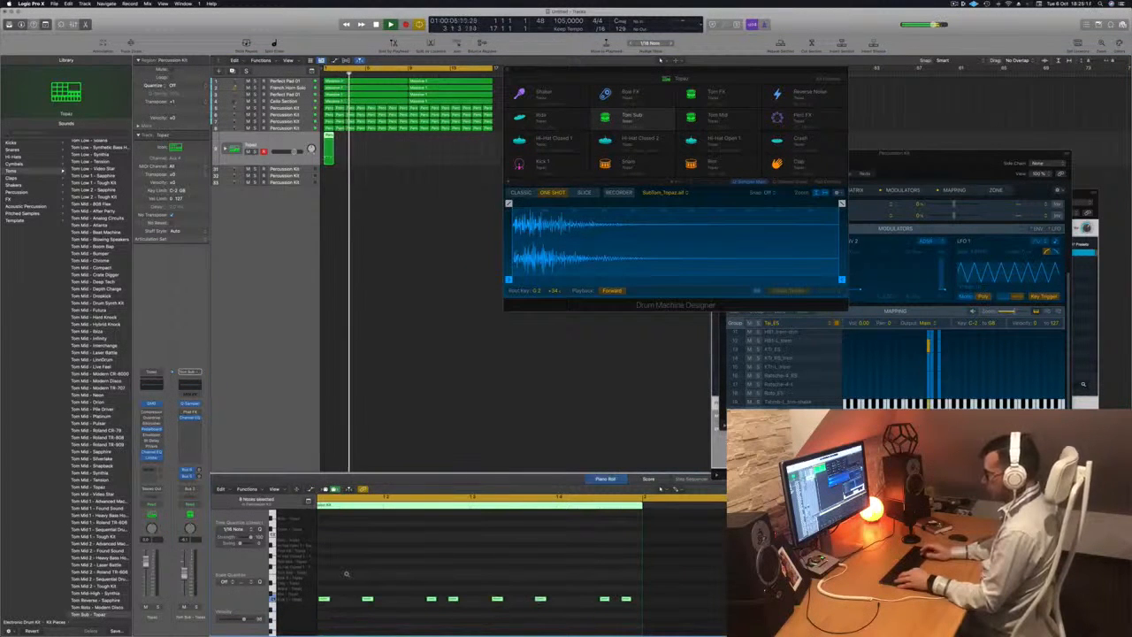
{"action": "key", "text": "alt+Up"}
{"action": "key", "text": "alt+Up"}
{"action": "key", "text": "alt+Up"}
{"action": "key", "text": "alt+Up"}
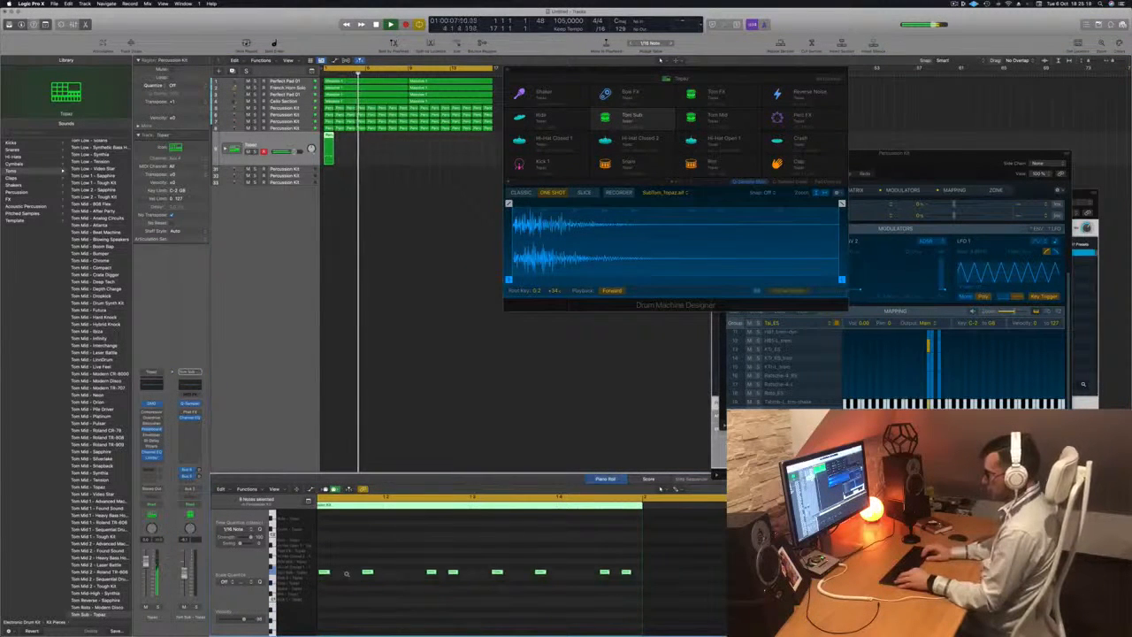
{"action": "key", "text": "alt+Up"}
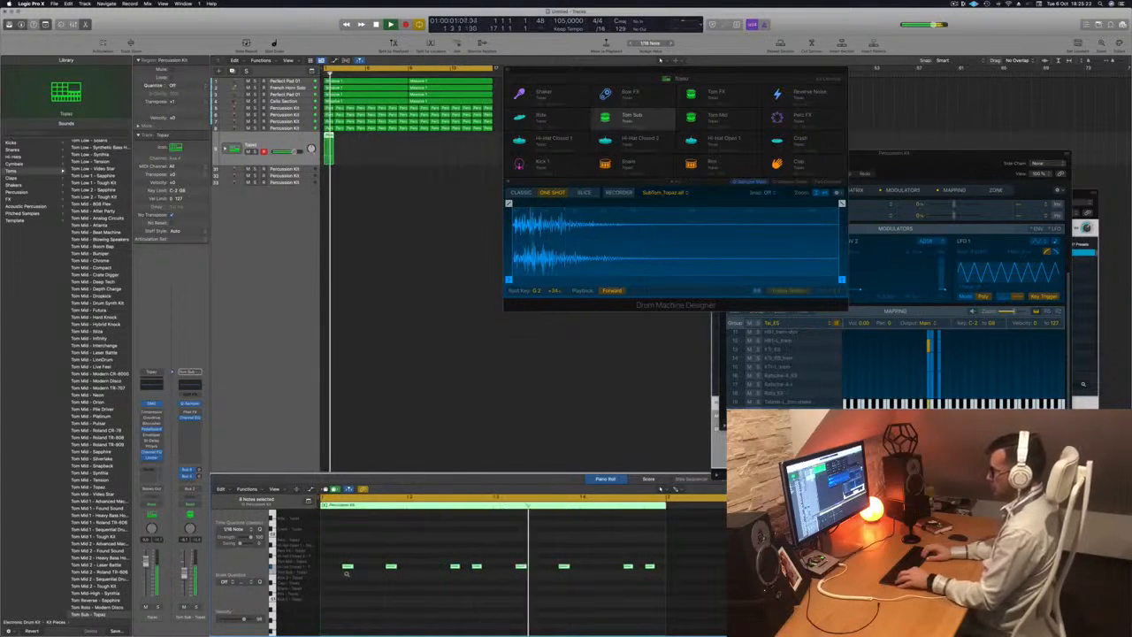
{"action": "key", "text": "alt+Up"}
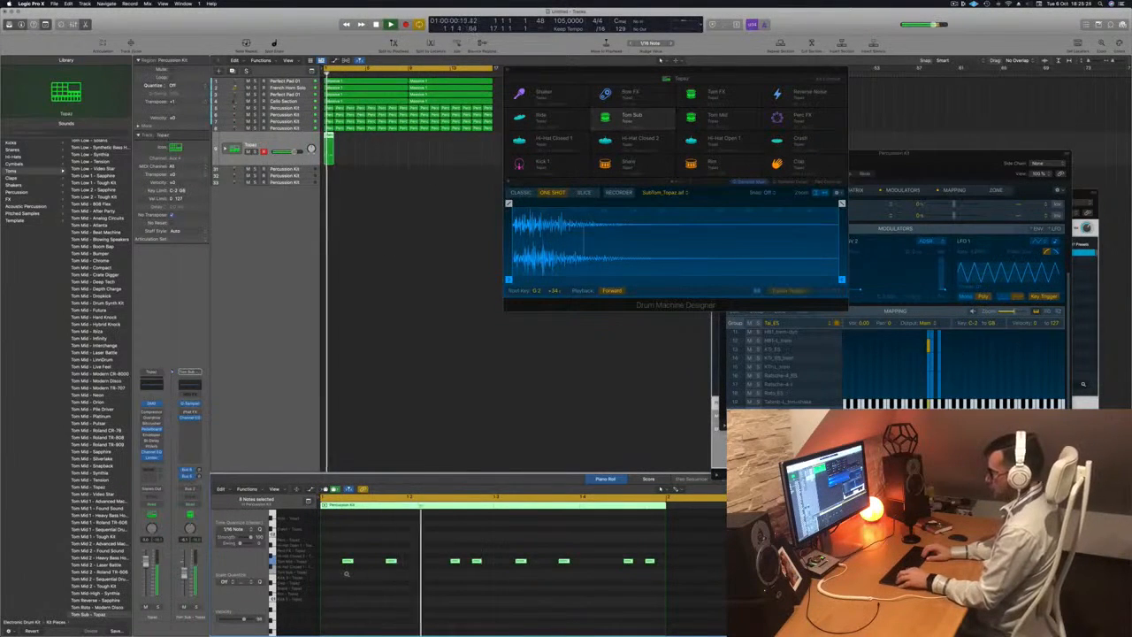
{"action": "key", "text": "alt+Up"}
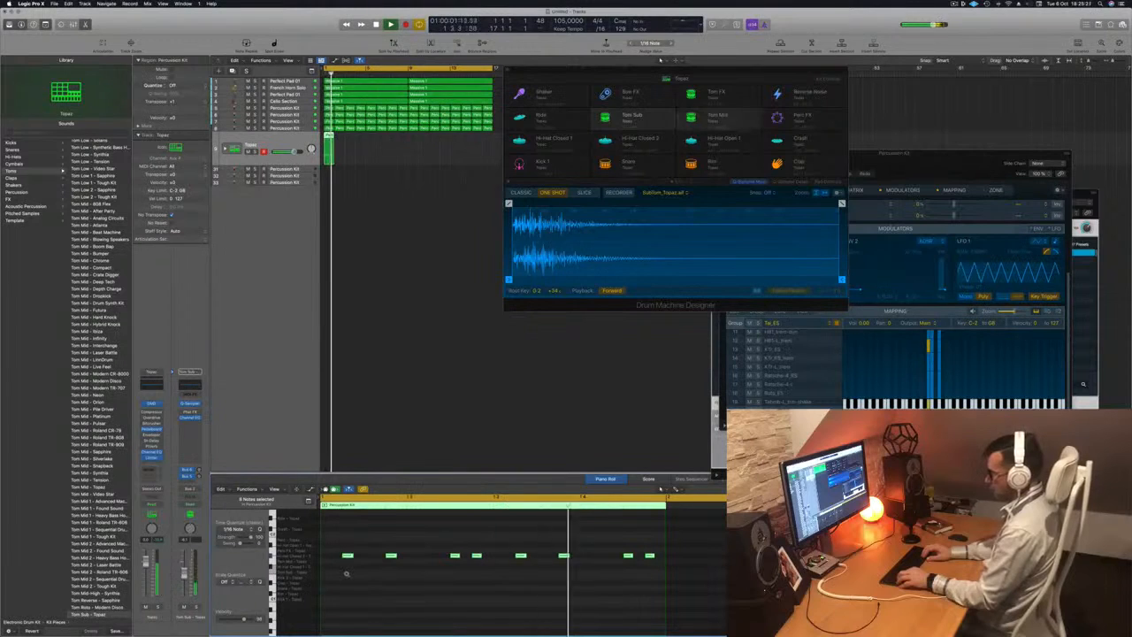
{"action": "key", "text": "alt+Down"}
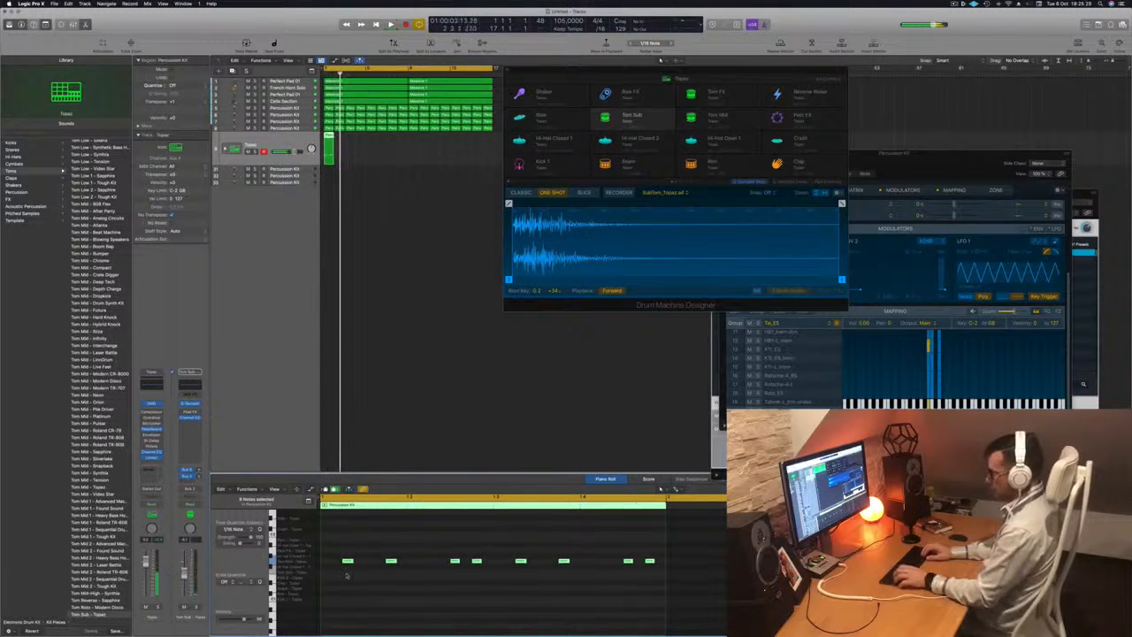
{"action": "key", "text": "alt+Down"}
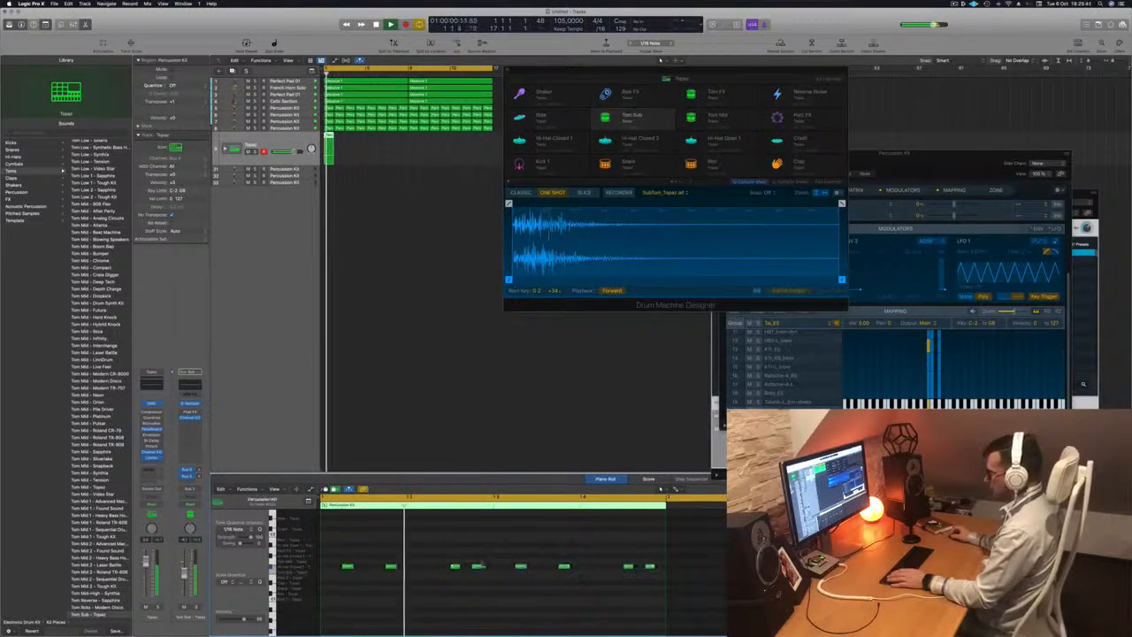
Step: Delete the fourth and the last note of the Topaz pattern, undoing a trial deletion of the second-to-last note
{"action": "left_click", "coordinate": [480, 566]}
{"action": "key", "text": "Delete"}
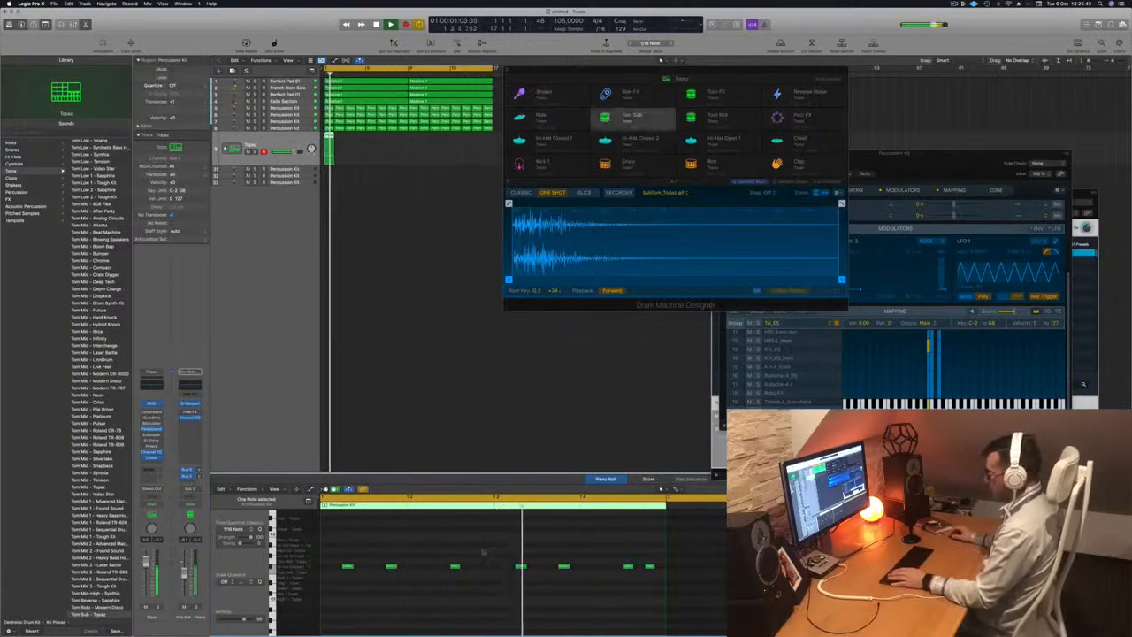
{"action": "left_click", "coordinate": [628, 567]}
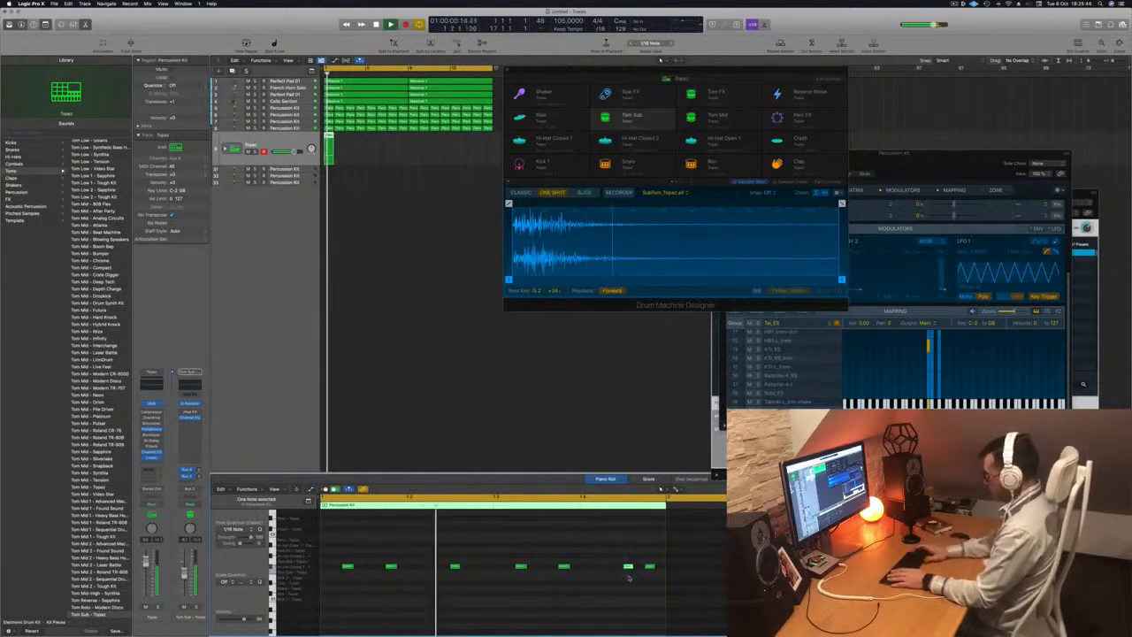
{"action": "key", "text": "Delete"}
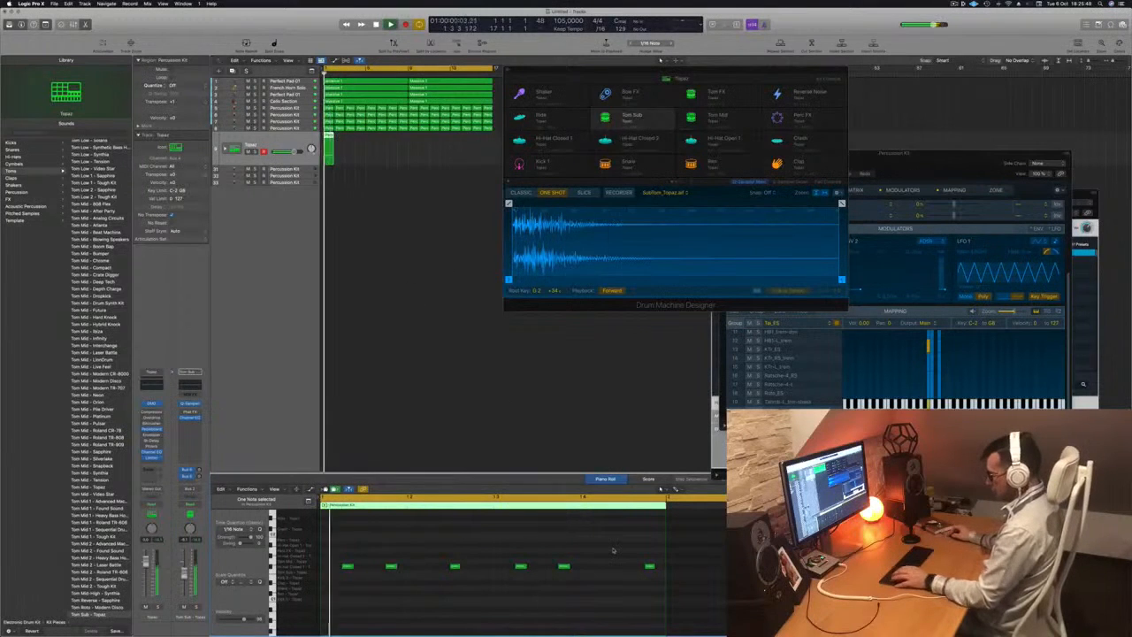
{"action": "key", "text": "super+z"}
{"action": "left_click", "coordinate": [649, 567]}
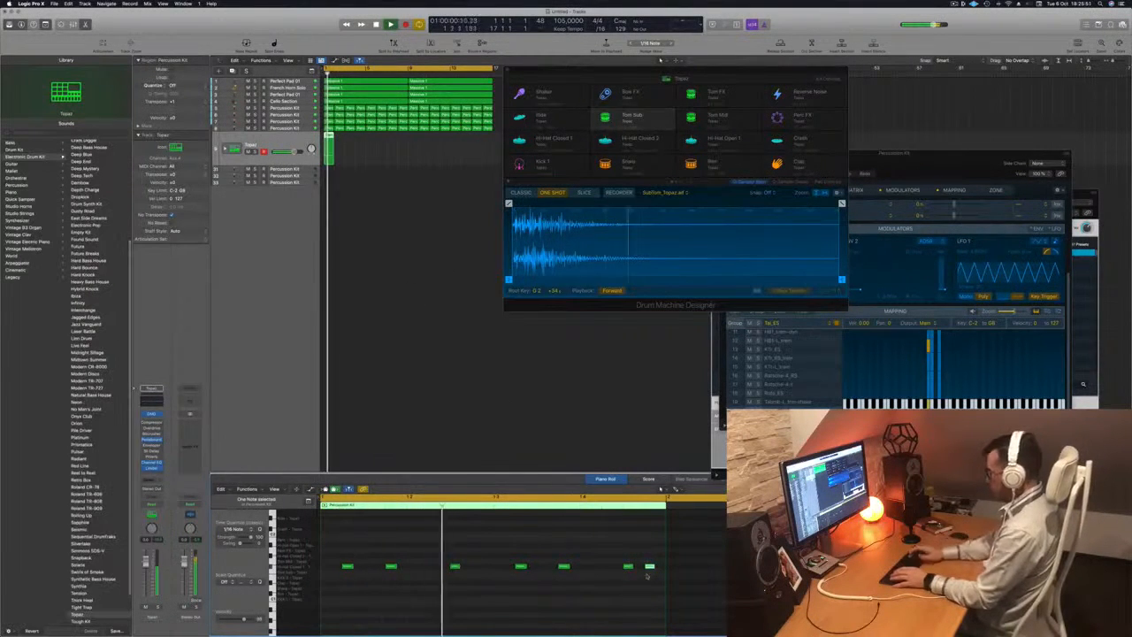
{"action": "key", "text": "Delete"}
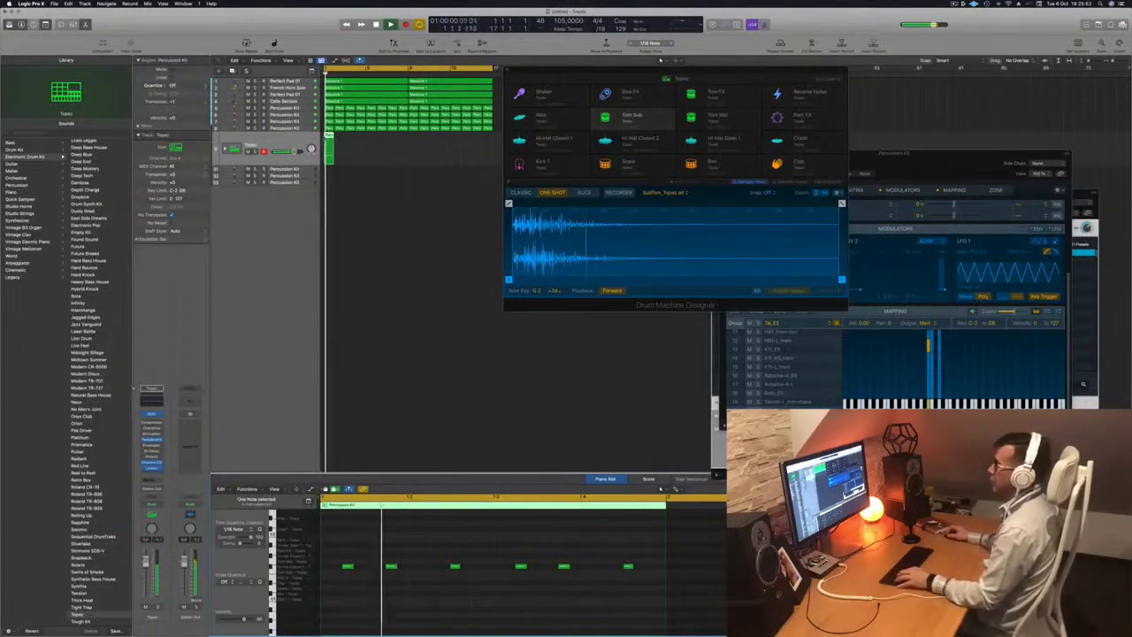
Step: Copy the edited Topaz region to bar 2 and unfold the Topaz track stack to show its individual drum tracks
{"action": "left_click_drag", "start_coordinate": [330, 136], "coordinate": [342, 137]}
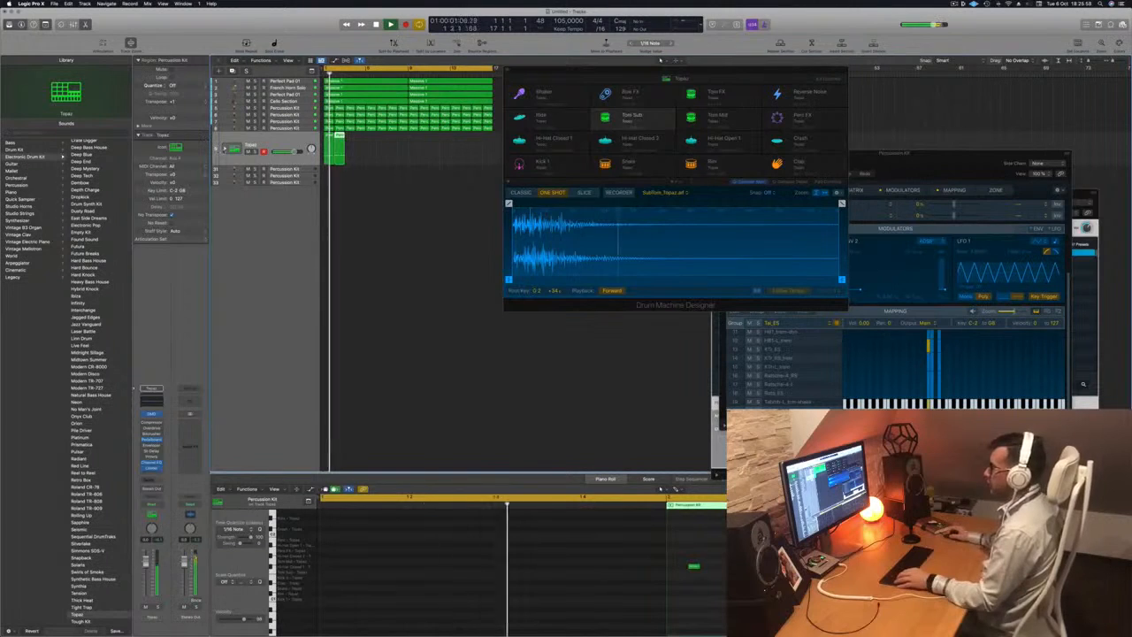
{"action": "left_click", "coordinate": [225, 148]}
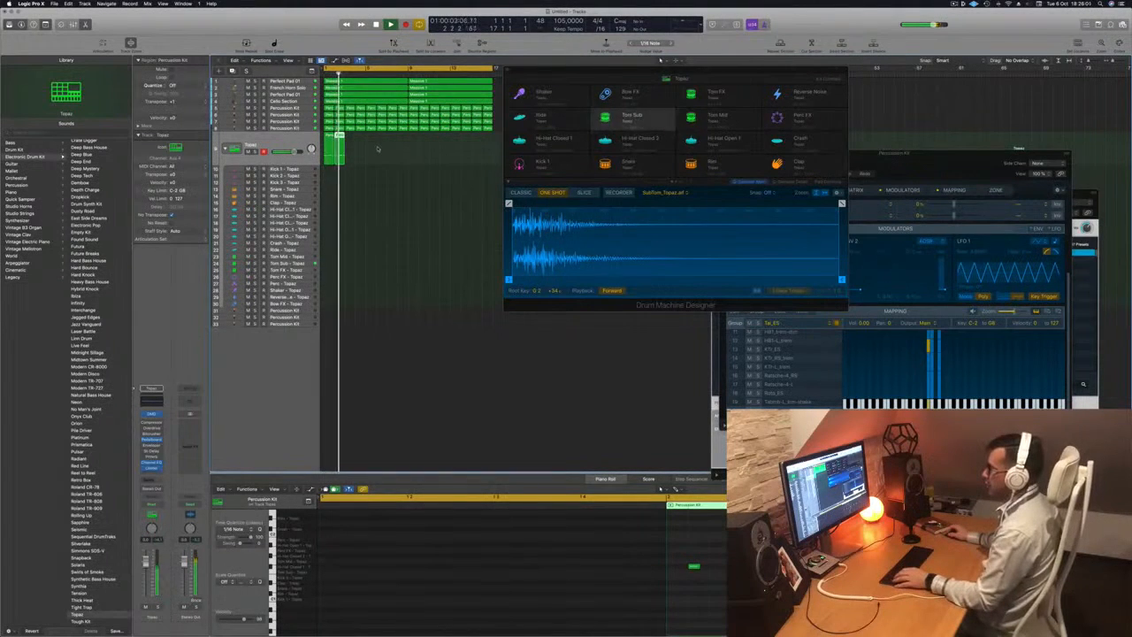
Step: Move both Topaz regions onto the Tom Sub track, trying the Tom Mid track first, and audition the Tom Sub track in solo
{"action": "key", "text": "space"}
{"action": "left_click_drag", "start_coordinate": [377, 151], "coordinate": [332, 269]}
{"action": "key", "text": "space"}
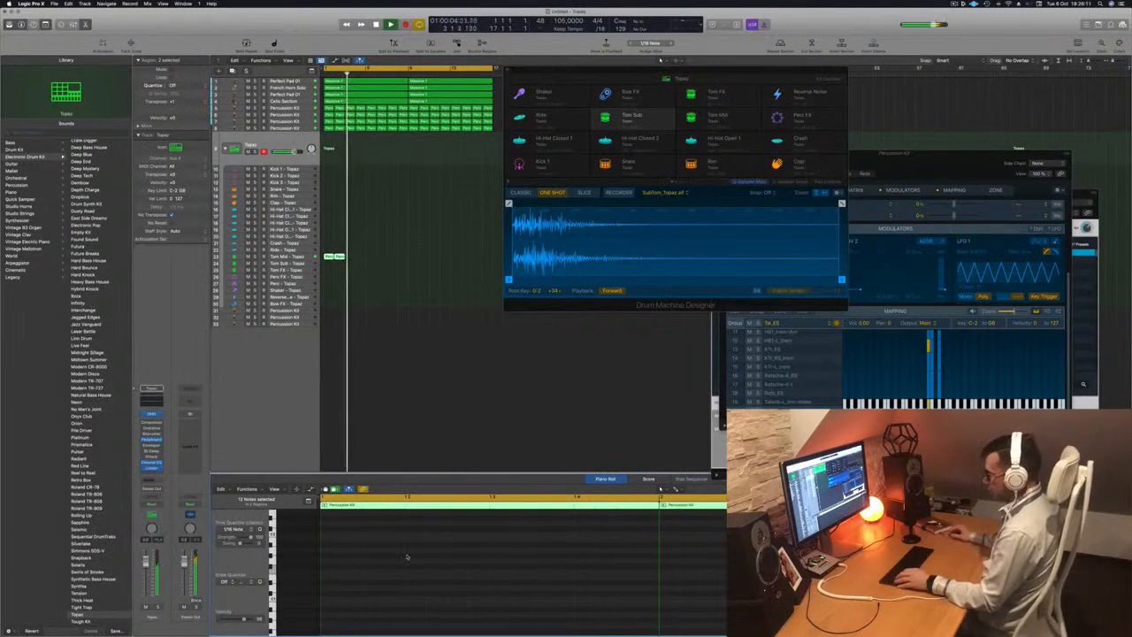
{"action": "scroll", "coordinate": [407, 557], "scroll_direction": "up", "scroll_amount": 5}
{"action": "scroll", "coordinate": [431, 587], "scroll_direction": "down", "scroll_amount": 4}
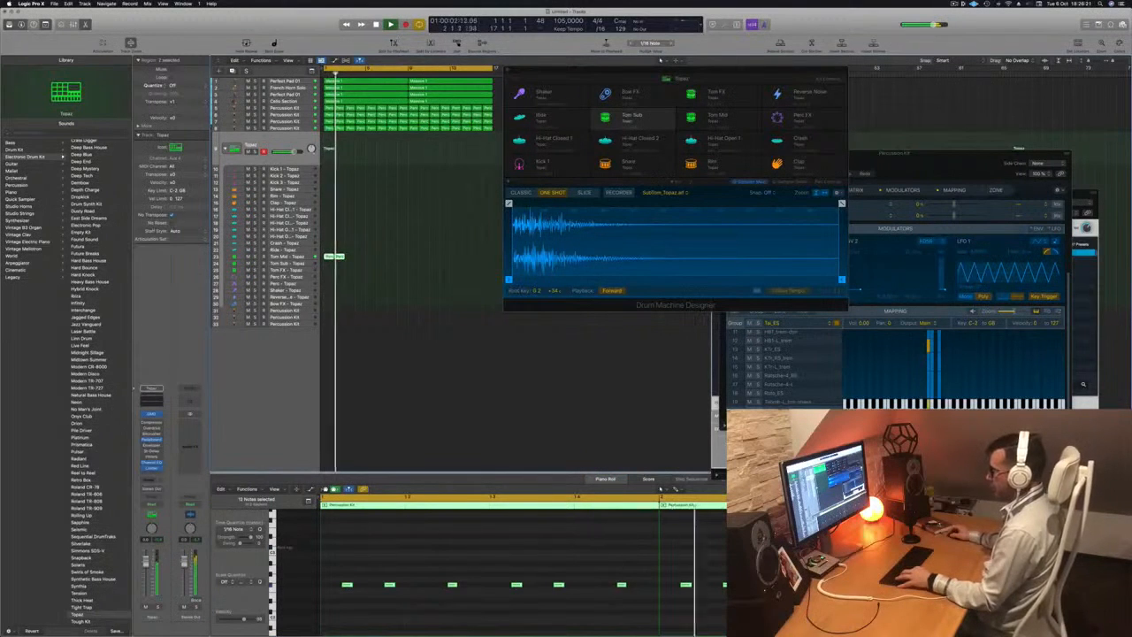
{"action": "left_click_drag", "start_coordinate": [334, 257], "coordinate": [336, 263]}
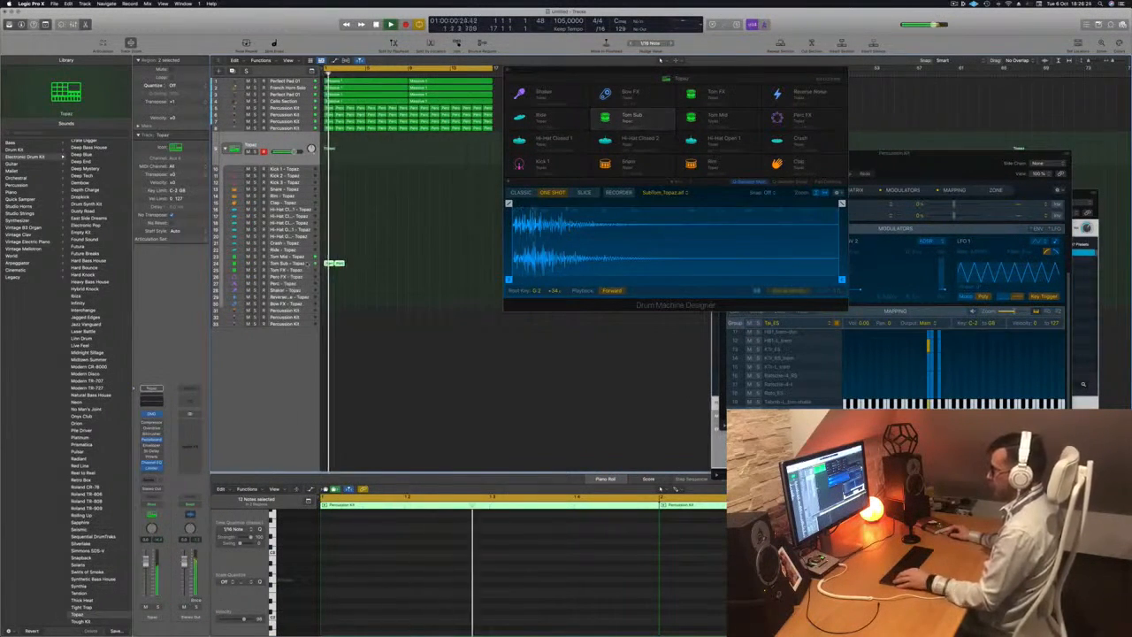
{"action": "left_click", "coordinate": [335, 263]}
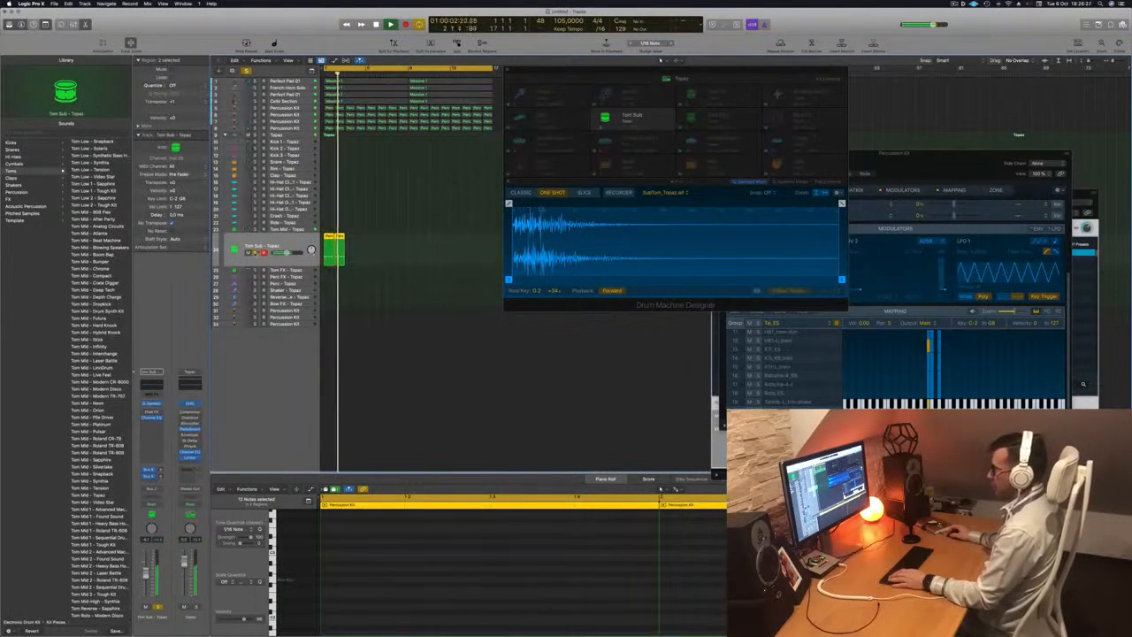
{"action": "left_click", "coordinate": [256, 253]}
{"action": "key", "text": "Return"}
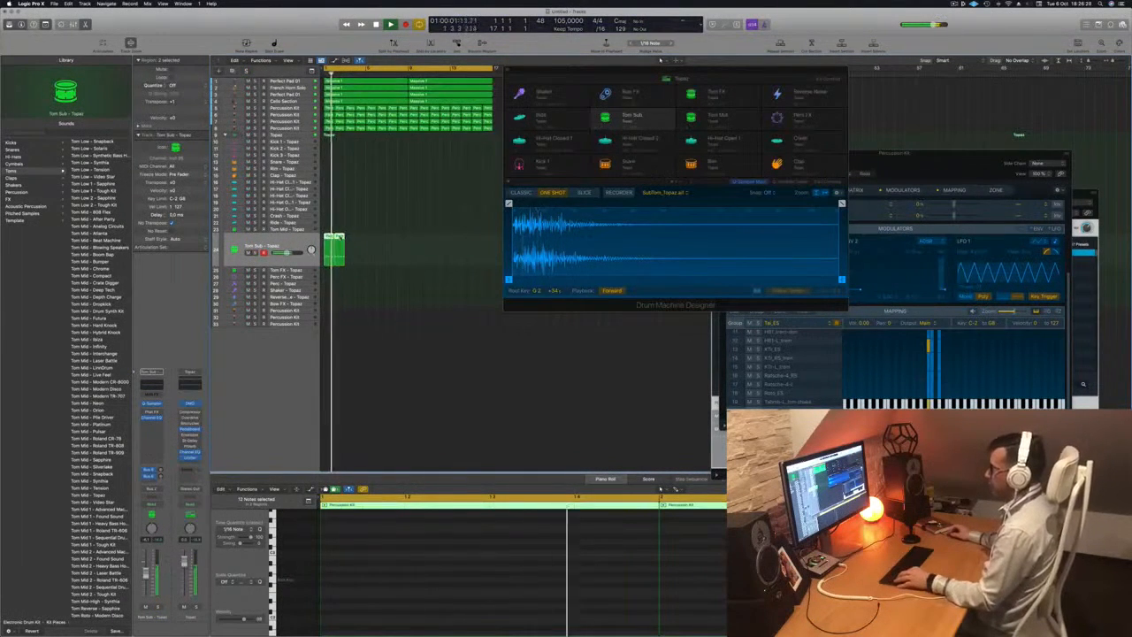
Step: Copy the two Tom Sub regions repeatedly along their track to fill the 16-bar cycle, moving the drum kit window aside
{"action": "left_click_drag", "start_coordinate": [337, 237], "coordinate": [382, 247]}
{"action": "left_click_drag", "start_coordinate": [579, 75], "coordinate": [837, 138]}
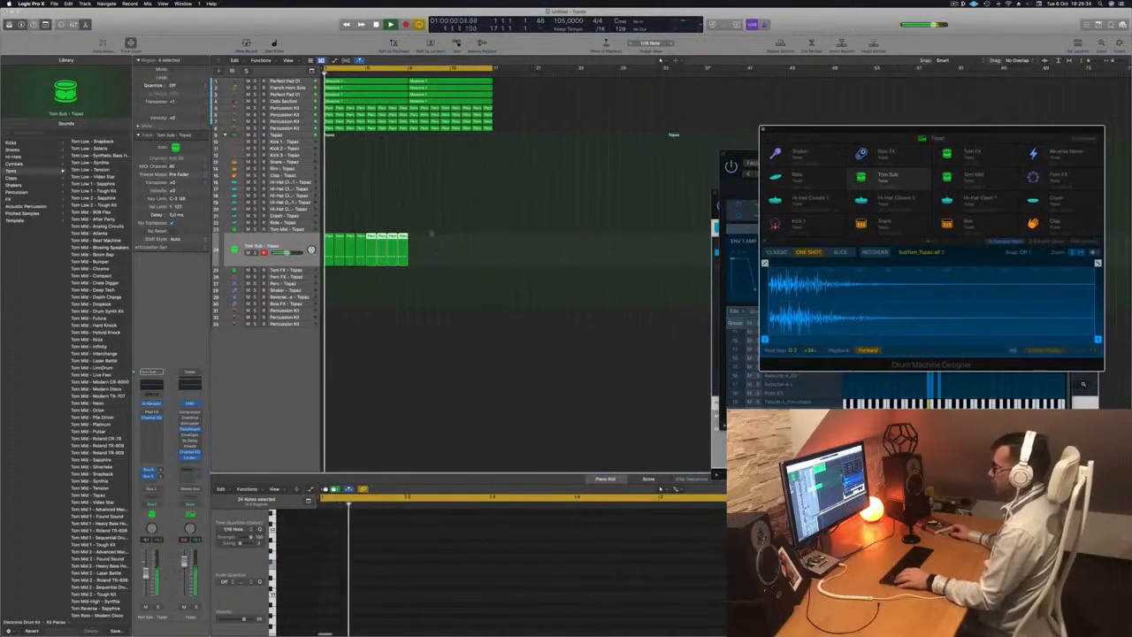
{"action": "mouse_move", "coordinate": [431, 232]}
{"action": "left_mouse_down"}
{"action": "mouse_move", "coordinate": [330, 236]}
{"action": "mouse_move", "coordinate": [443, 237]}
{"action": "left_mouse_up"}
{"action": "key", "text": "Return"}
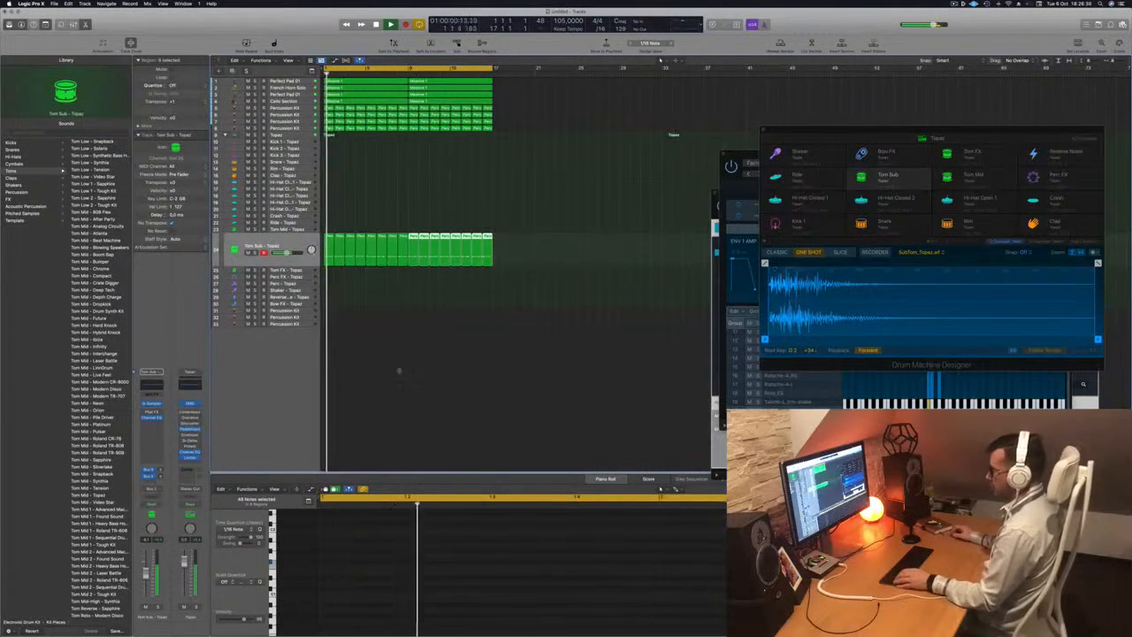
Step: Transpose all notes in the Tom Sub regions up one octave and audition the track in solo
{"action": "left_click", "coordinate": [274, 239]}
{"action": "left_click", "coordinate": [417, 591]}
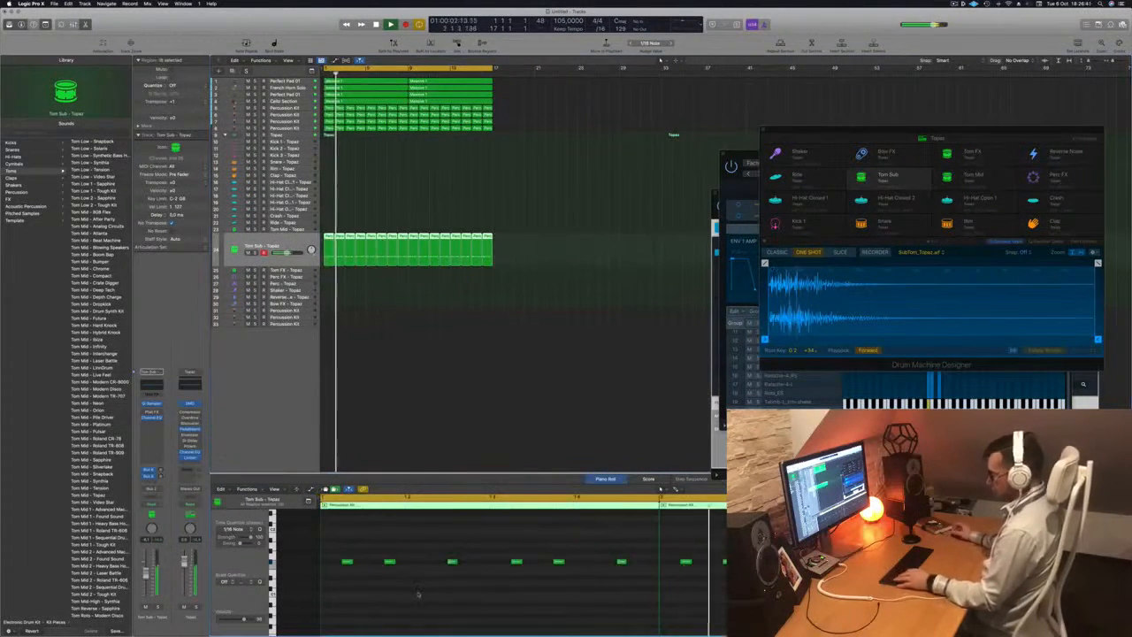
{"action": "key", "text": "alt+shift+Up"}
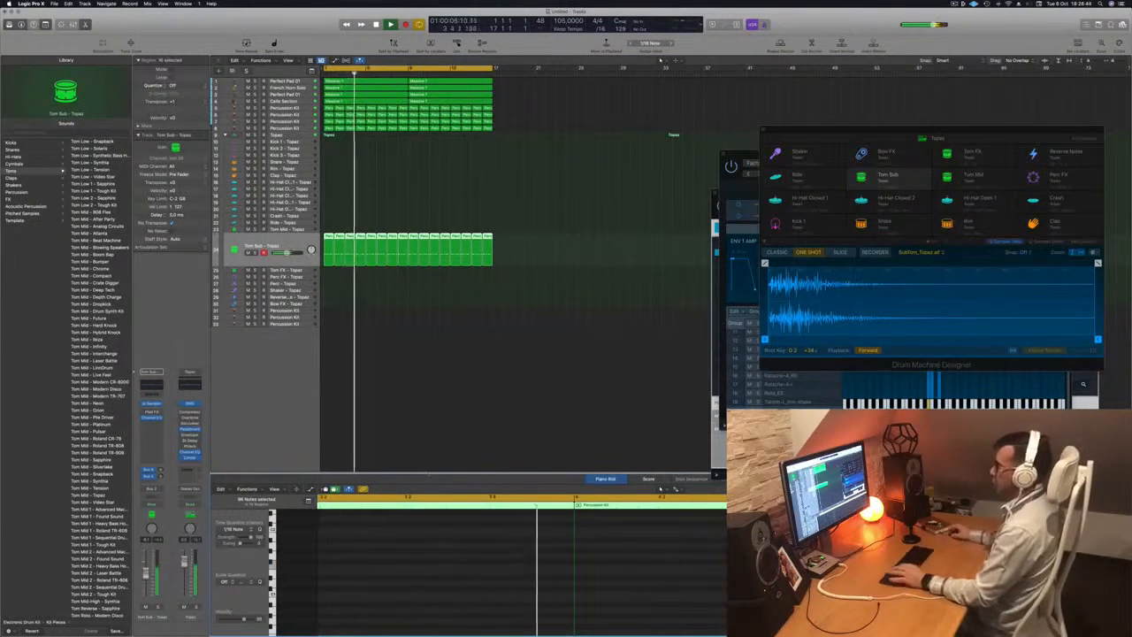
{"action": "left_click_drag", "start_coordinate": [790, 138], "coordinate": [839, 120]}
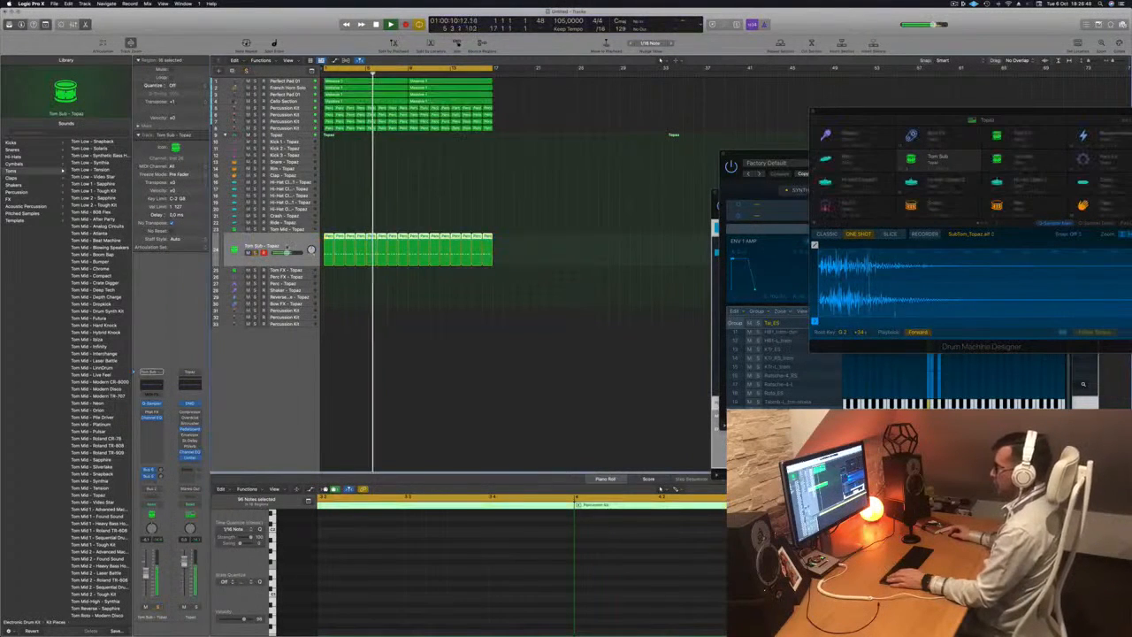
{"action": "key", "text": "super+Left"}
{"action": "key", "text": "super+Left"}
{"action": "key", "text": "super+Left"}
{"action": "key", "text": "s"}
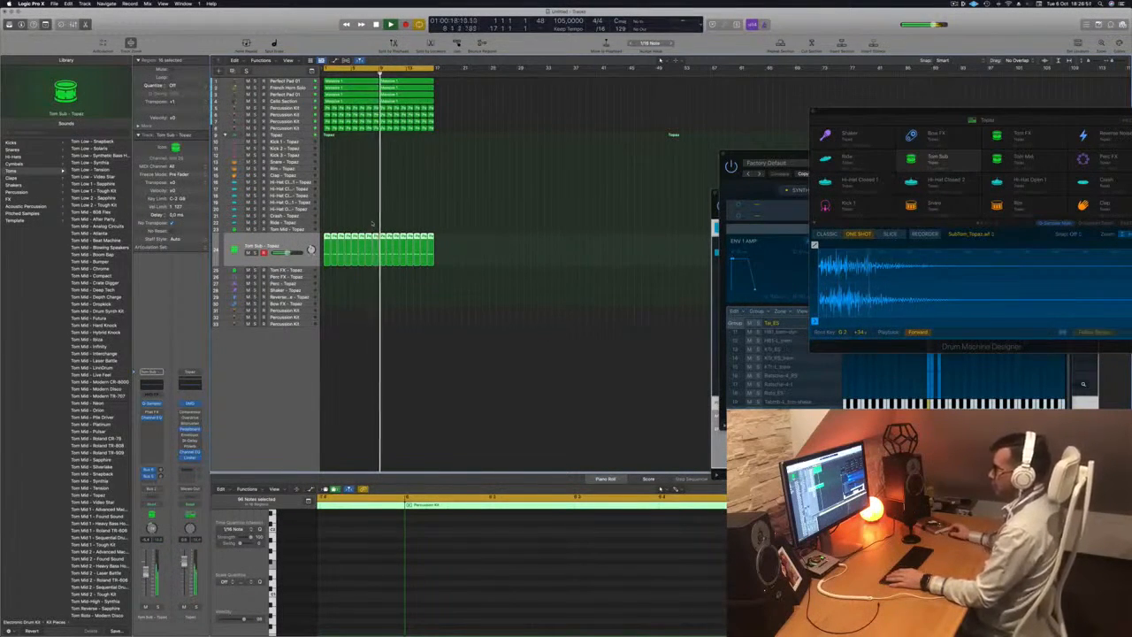
Step: Copy the first region of the second Percussion Kit track (track 6) onto the Snare - Topaz track at bar 1
{"action": "left_click", "coordinate": [345, 187]}
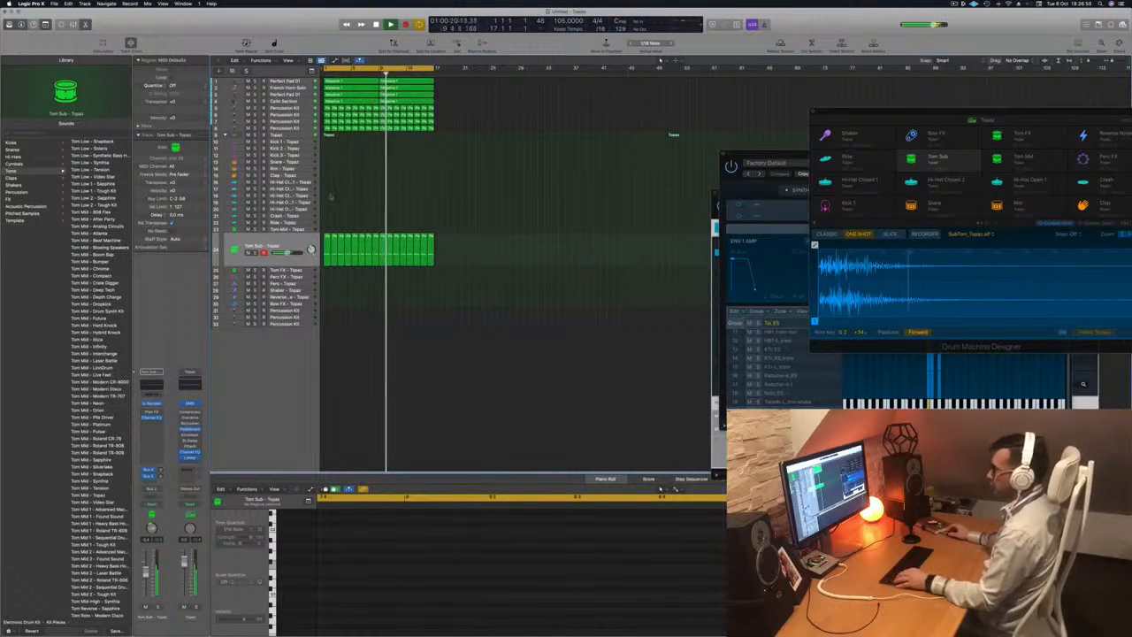
{"action": "left_click", "coordinate": [328, 130]}
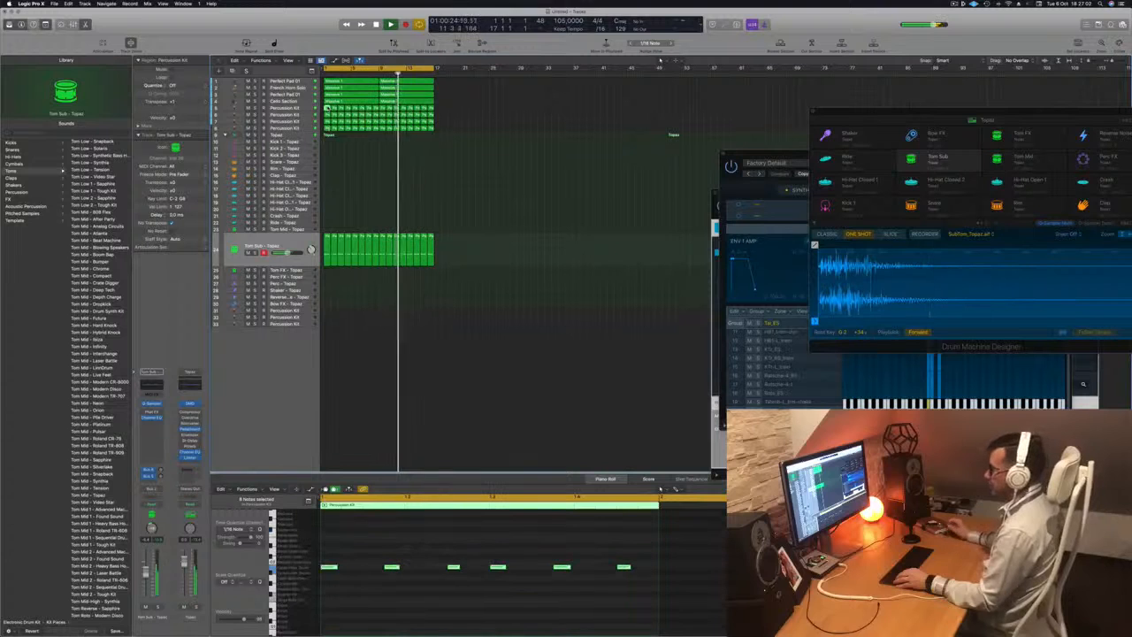
{"action": "left_click", "coordinate": [304, 115]}
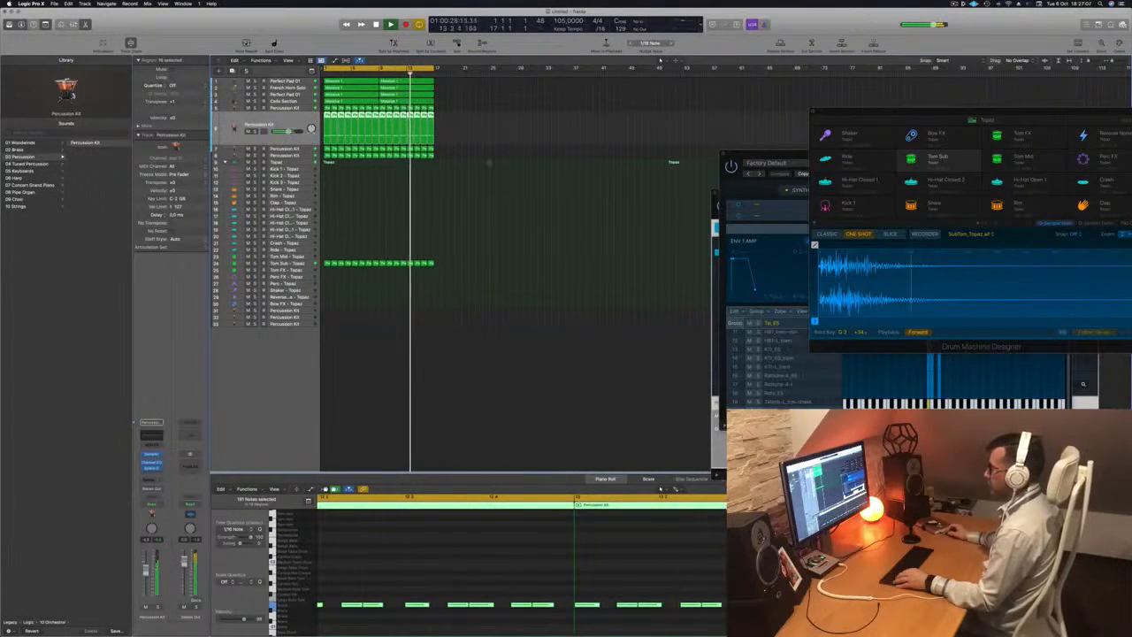
{"action": "left_click", "coordinate": [487, 159]}
{"action": "left_click_drag", "start_coordinate": [327, 115], "coordinate": [328, 188]}
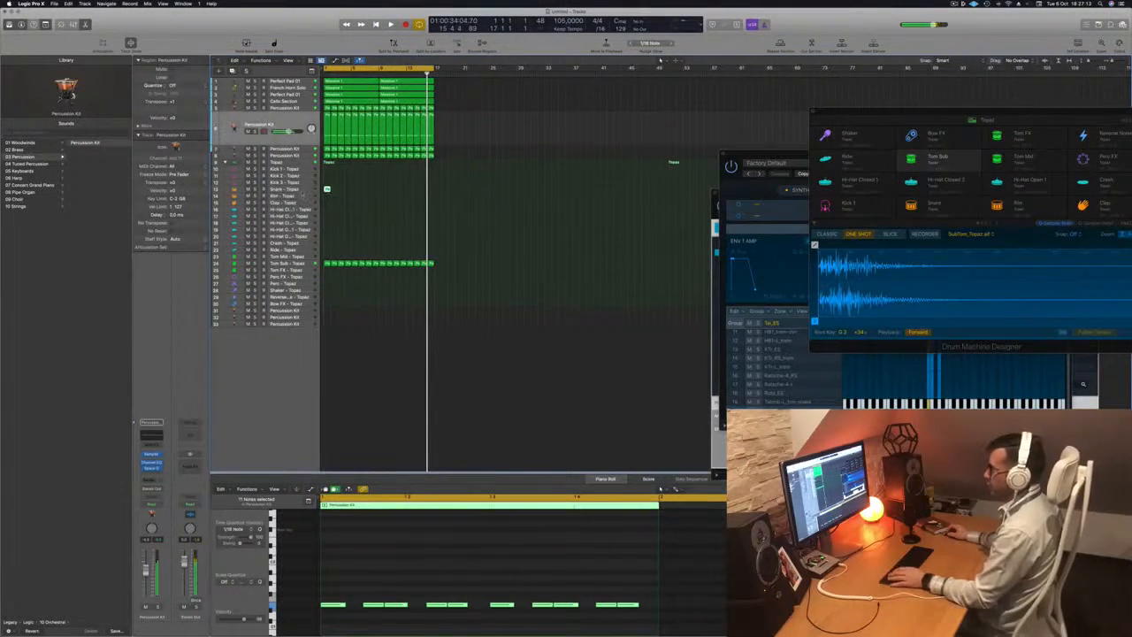
{"action": "key", "text": "space"}
{"action": "key", "text": "space"}
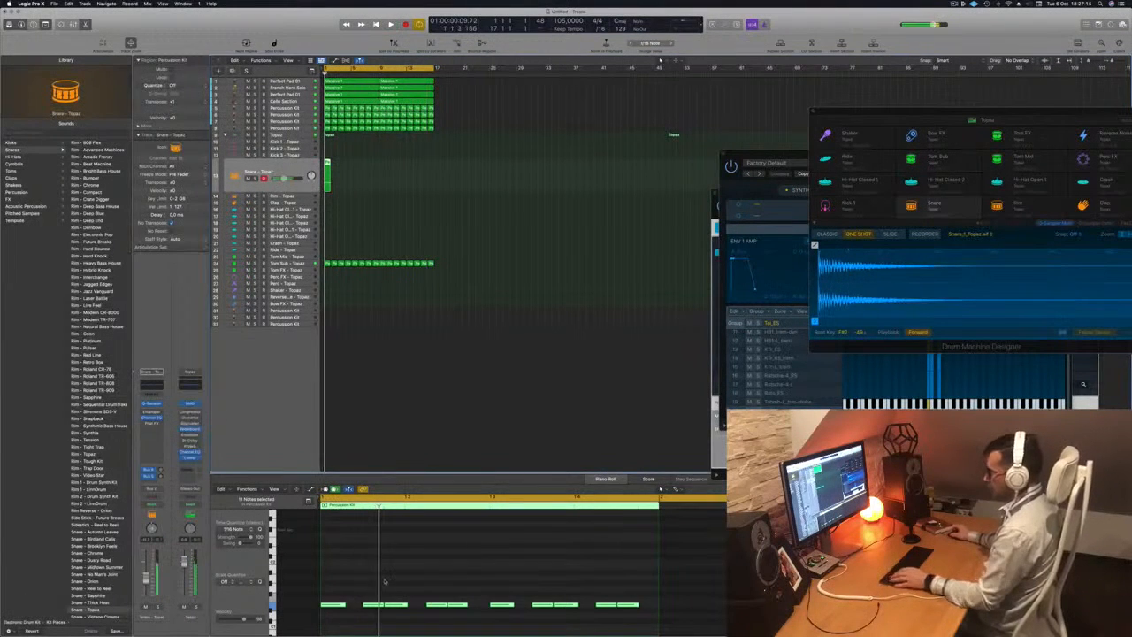
Step: Transpose all notes of the copied Snare - Topaz region upward semitone by semitone and start playback
{"action": "left_click", "coordinate": [386, 581]}
{"action": "key", "text": "alt+Up"}
{"action": "key", "text": "alt+Up"}
{"action": "key", "text": "alt+Up"}
{"action": "key", "text": "alt+Up"}
{"action": "key", "text": "alt+Up"}
{"action": "key", "text": "alt+Up"}
{"action": "key", "text": "alt+Up"}
{"action": "key", "text": "alt+Up"}
{"action": "key", "text": "alt+Up"}
{"action": "key", "text": "alt+Up"}
{"action": "key", "text": "alt+Up"}
{"action": "key", "text": "alt+Up"}
{"action": "key", "text": "alt+Up"}
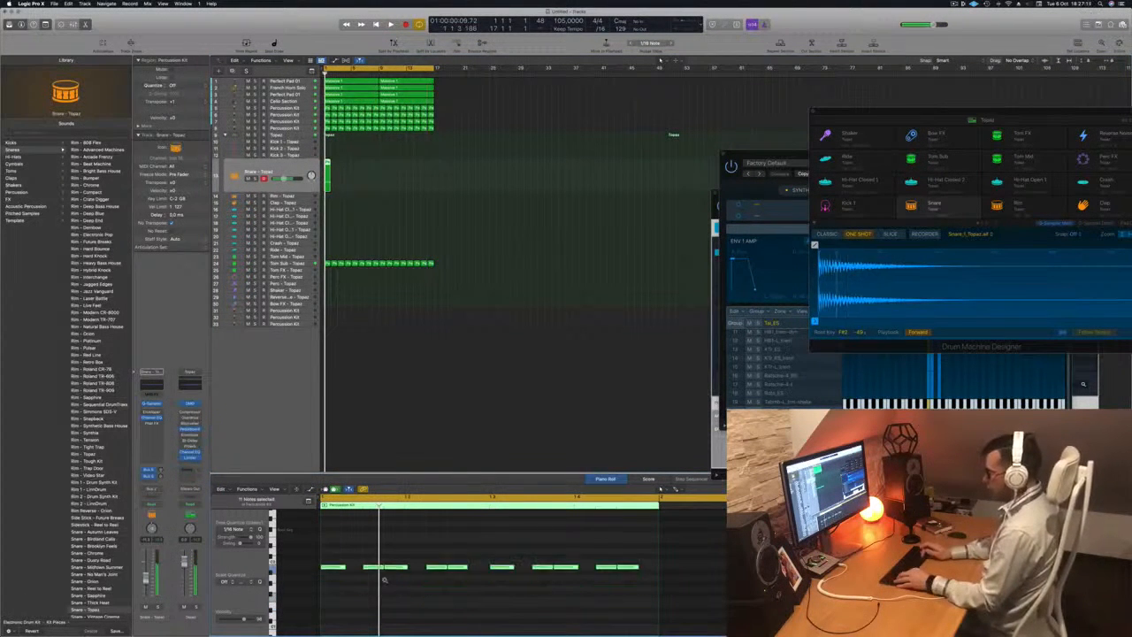
{"action": "key", "text": "alt+Up"}
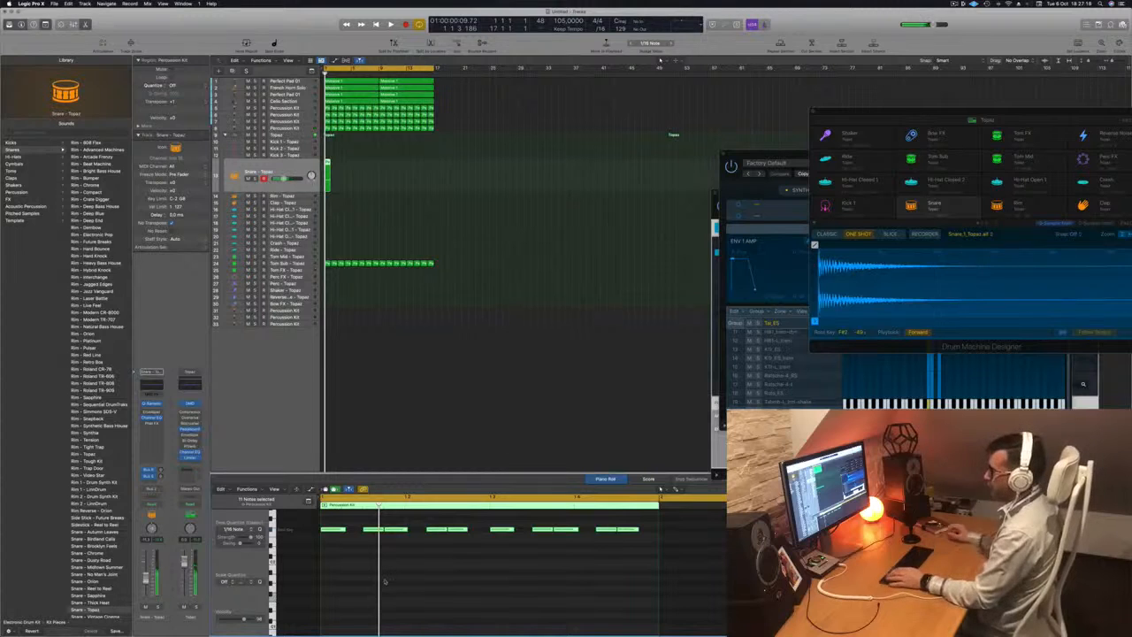
{"action": "key", "text": "space"}
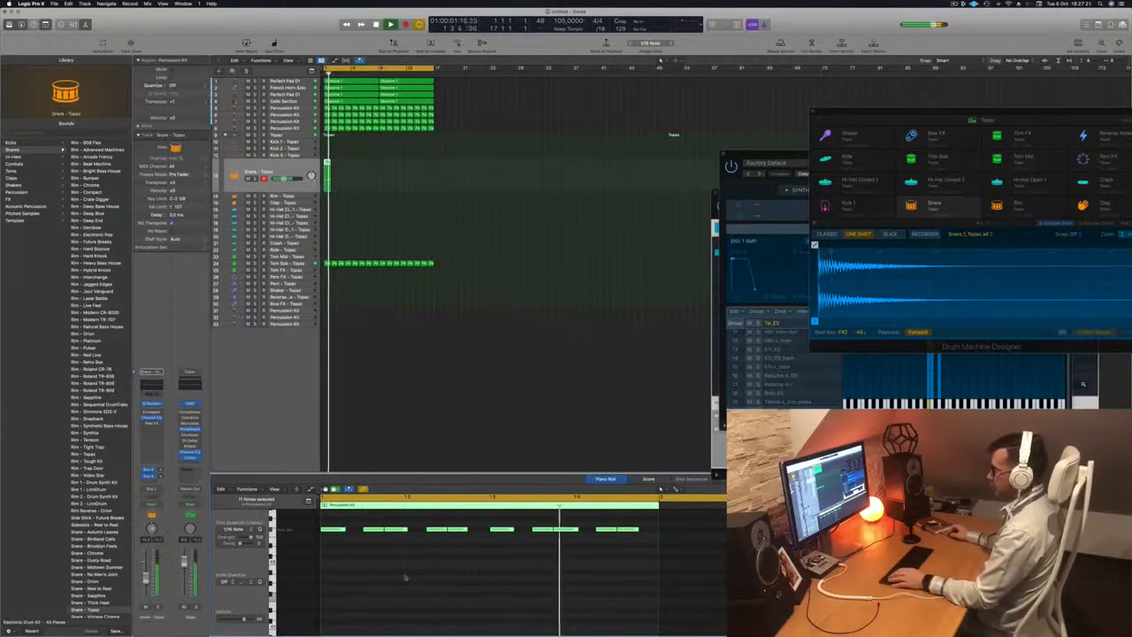
Step: Copy the Snare - Topaz region repeatedly along its track to fill the 16-bar cycle
{"action": "key", "text": "Return"}
{"action": "scroll", "coordinate": [418, 582], "scroll_direction": "left", "scroll_amount": 5}
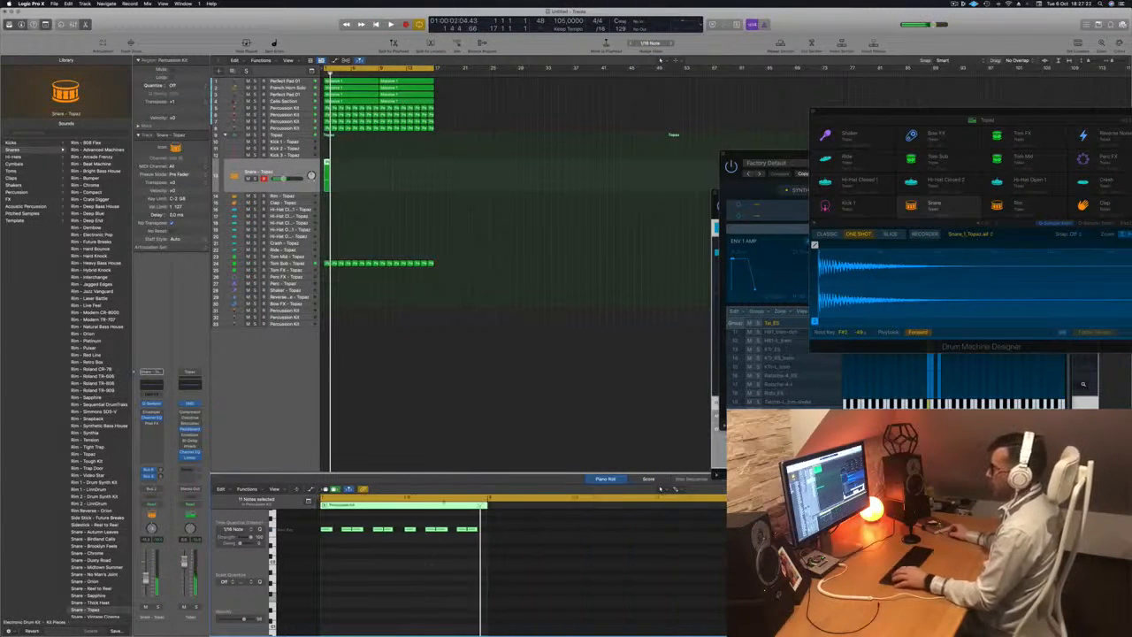
{"action": "key", "text": "space"}
{"action": "left_click_drag", "start_coordinate": [327, 163], "coordinate": [383, 174]}
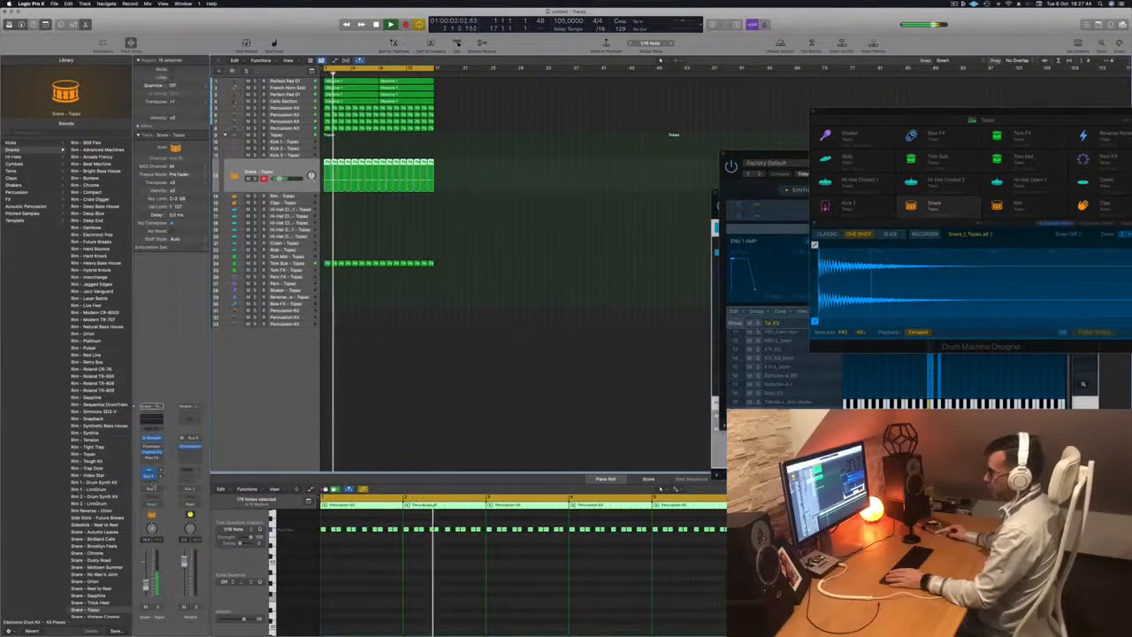
Step: Add a send to Bus 1 (Aux 1) on the Snare - Topaz channel and restart playback
{"action": "left_click", "coordinate": [151, 485]}
{"action": "mouse_move", "coordinate": [147, 491]}
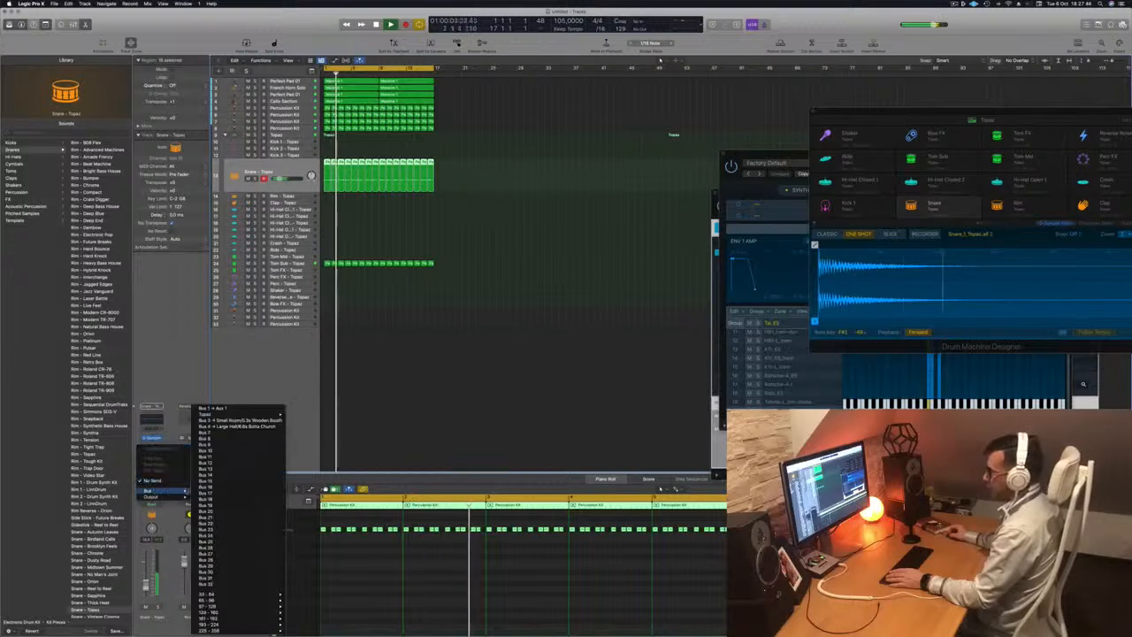
{"action": "left_click", "coordinate": [234, 409]}
{"action": "key", "text": "Return"}
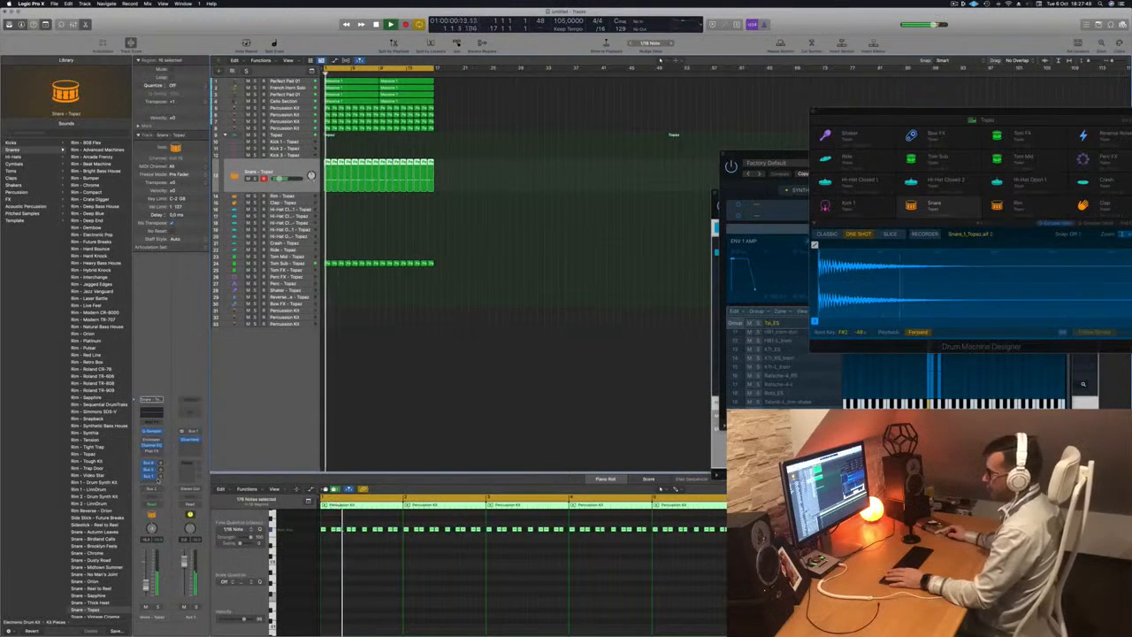
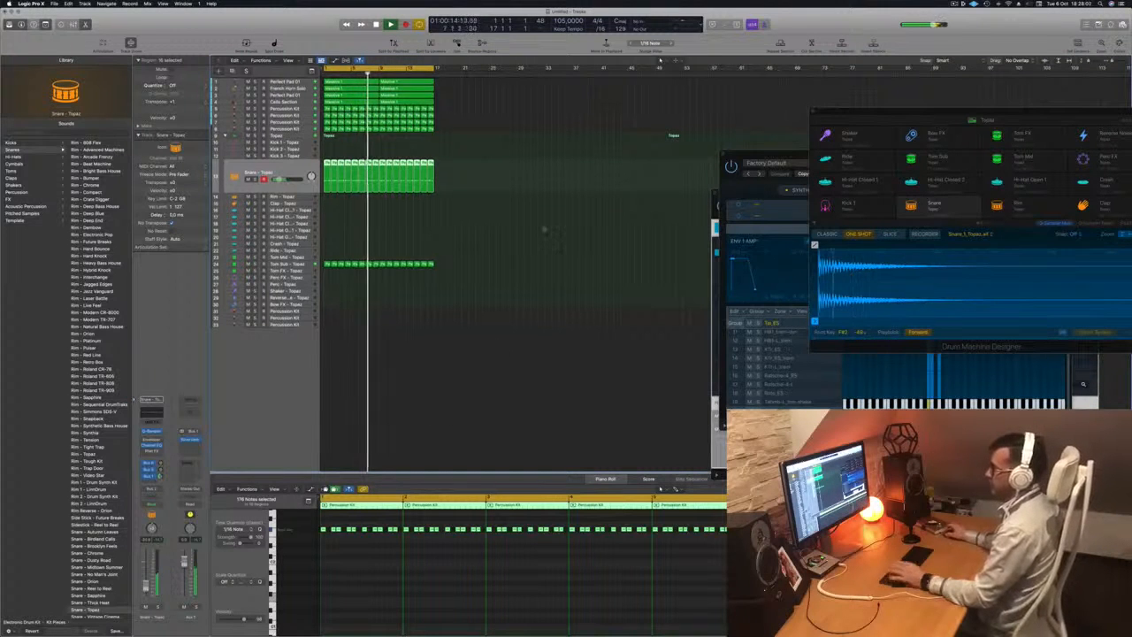
Step: Examine the Snare - Topaz sound in its Quick Sampler during playback and close the instrument window
{"action": "left_click", "coordinate": [452, 218]}
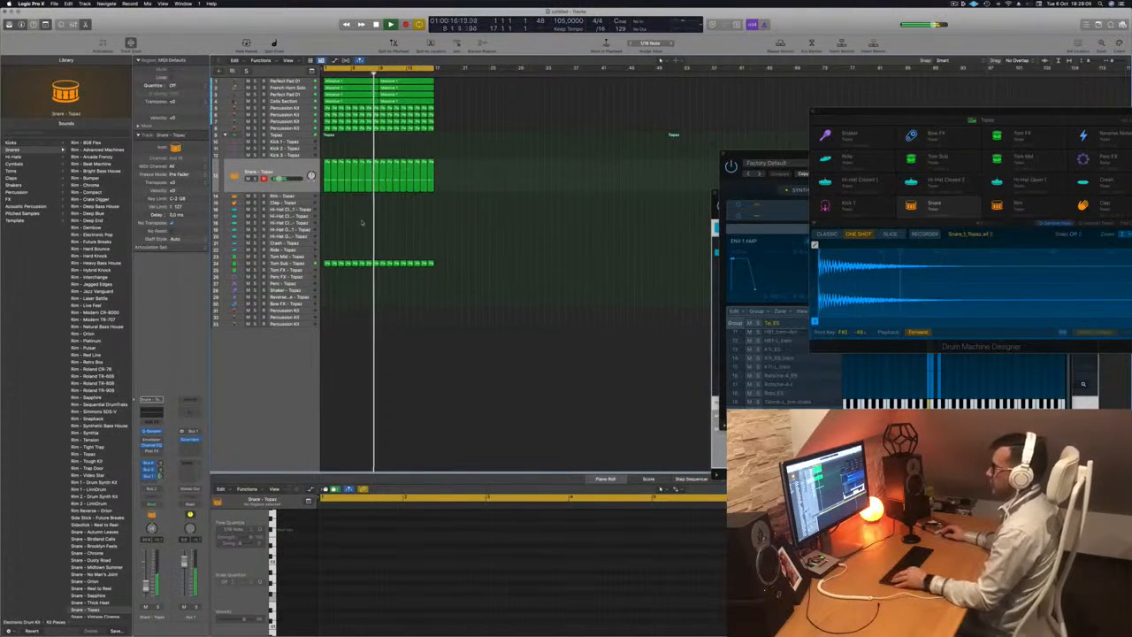
{"action": "scroll", "coordinate": [360, 222], "scroll_direction": "up", "scroll_amount": 4}
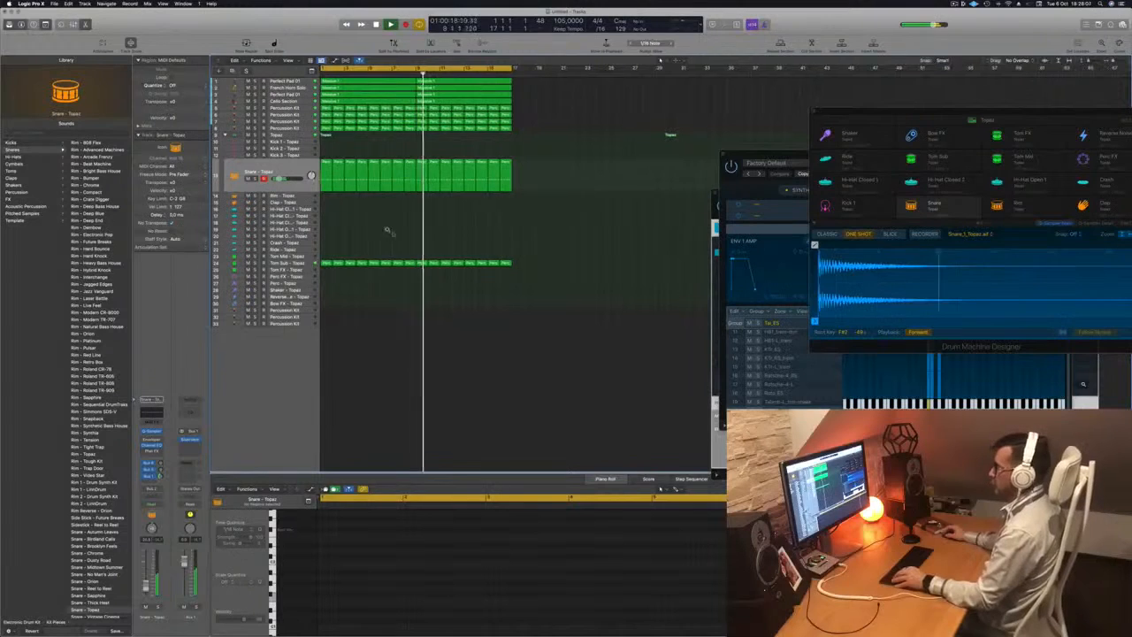
{"action": "scroll", "coordinate": [371, 226], "scroll_direction": "up", "scroll_amount": 1}
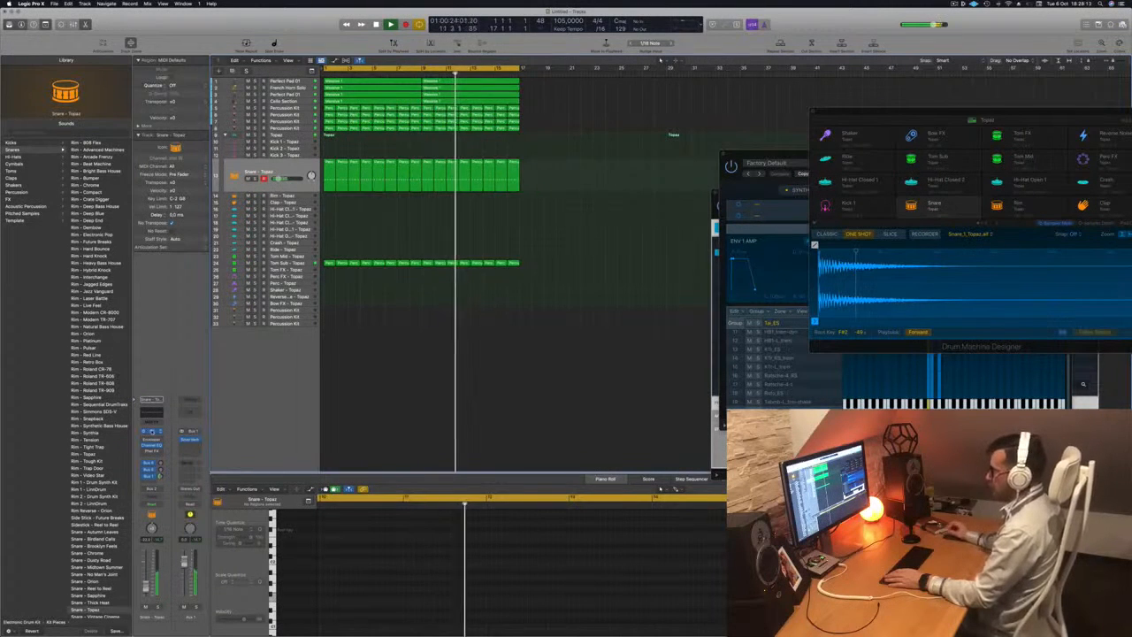
{"action": "left_click", "coordinate": [153, 431]}
{"action": "left_click_drag", "start_coordinate": [573, 102], "coordinate": [618, 106]}
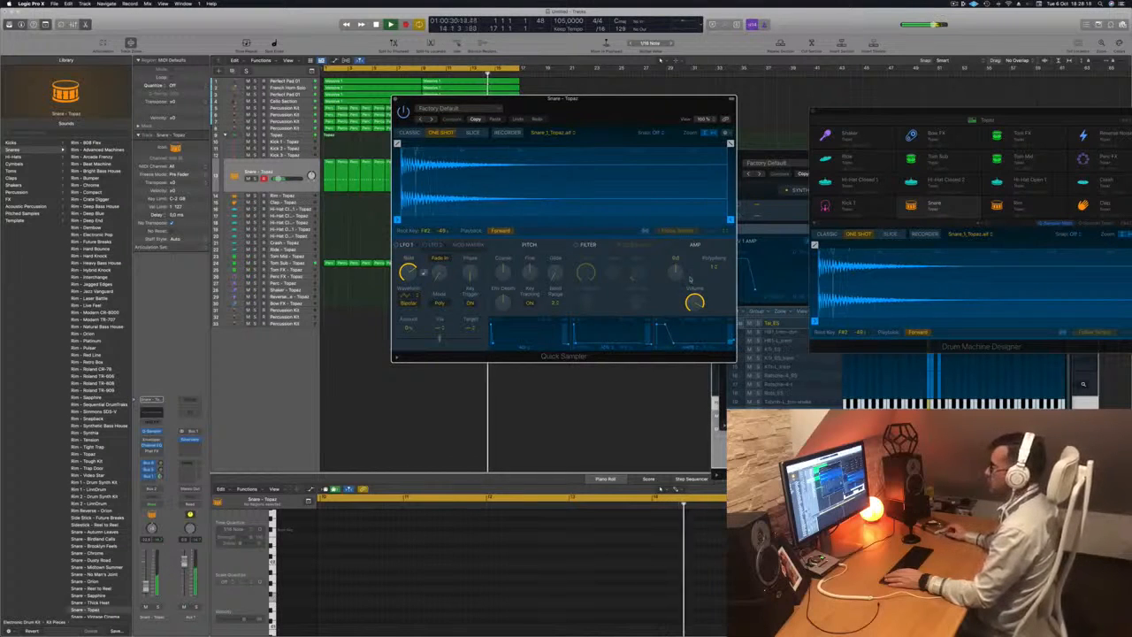
{"action": "key", "text": "super+w"}
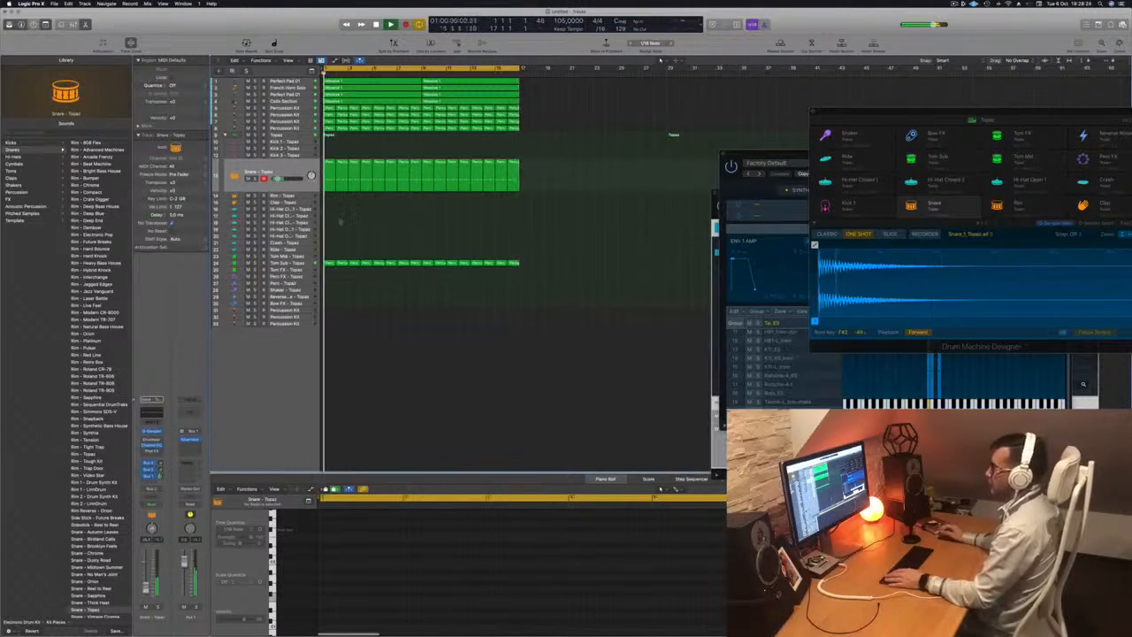
Step: Create a duplicate of Percussion Kit track 8 below it and copy the first region of track 7 onto it at bar 1
{"action": "left_click", "coordinate": [298, 126]}
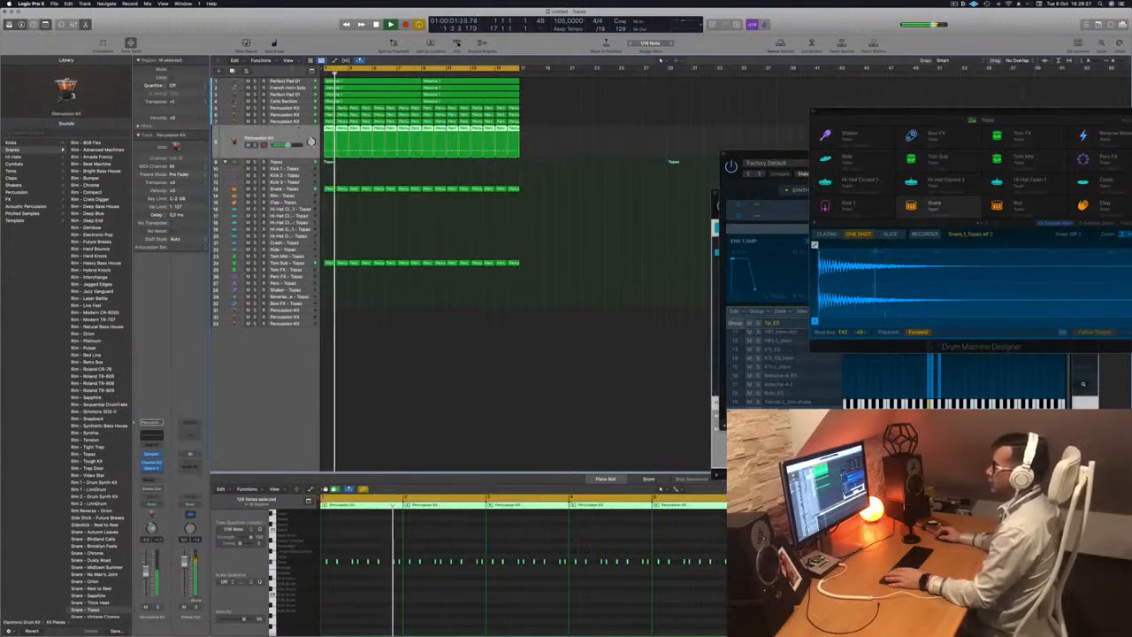
{"action": "key", "text": "super+d"}
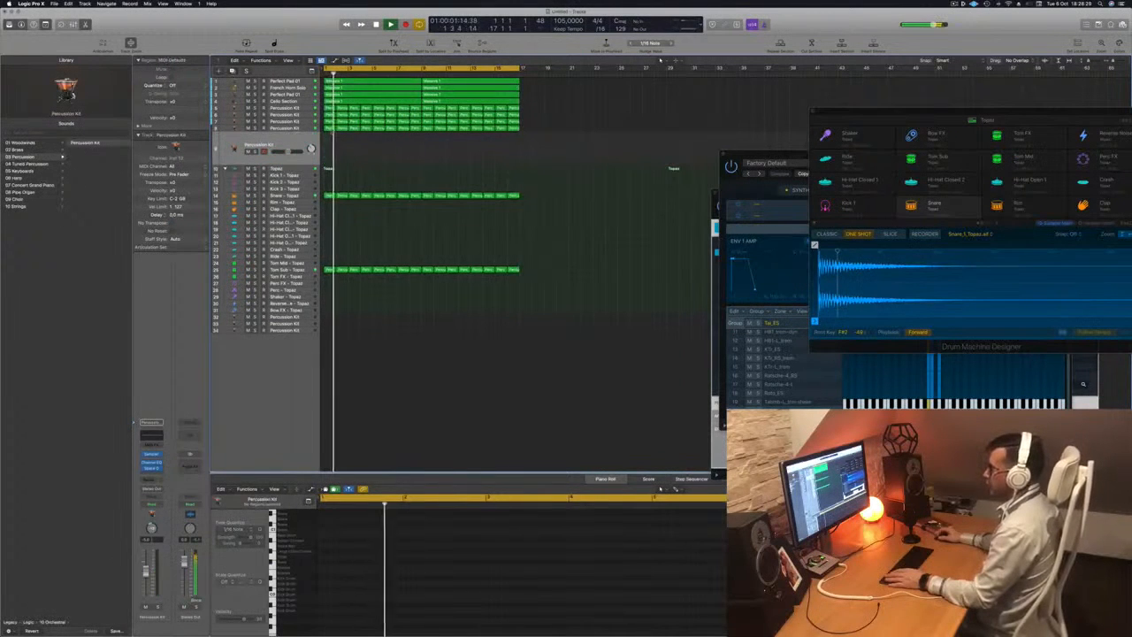
{"action": "left_click", "coordinate": [328, 128]}
{"action": "key", "text": "space"}
{"action": "key", "text": "space"}
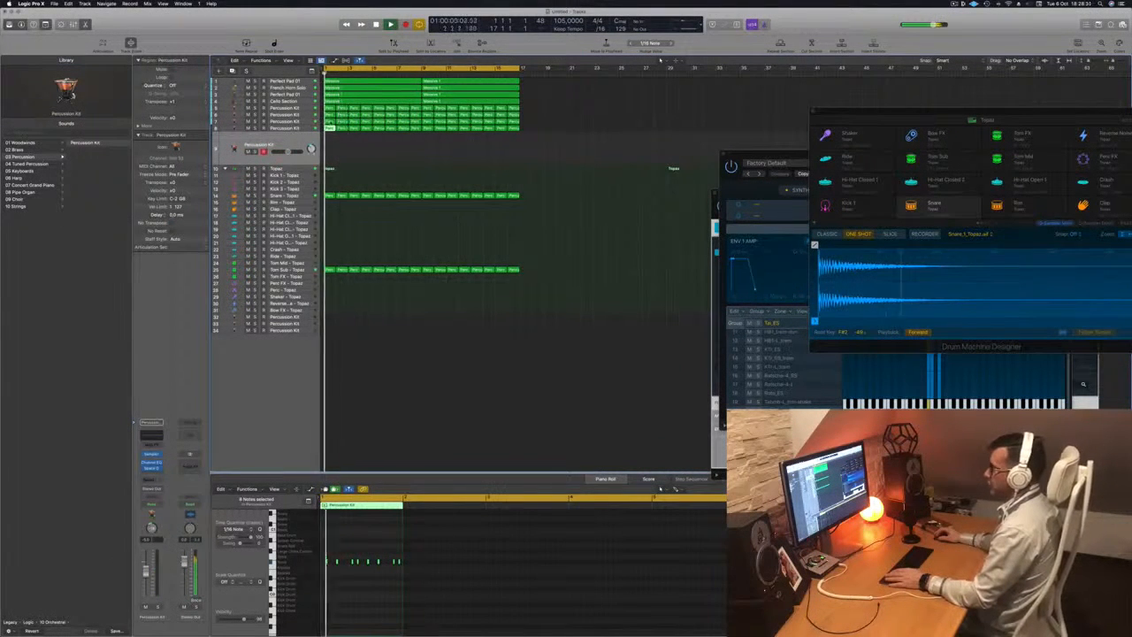
{"action": "left_click", "coordinate": [329, 122]}
{"action": "key", "text": "space"}
{"action": "left_click", "coordinate": [326, 149]}
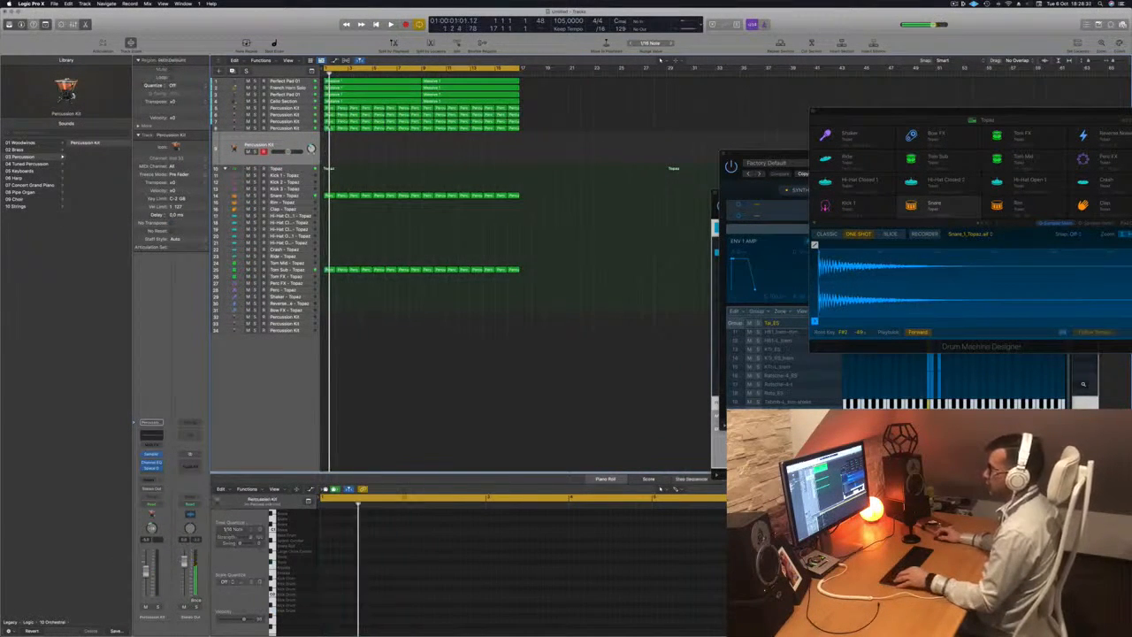
{"action": "left_click", "coordinate": [330, 122]}
{"action": "left_click_drag", "start_coordinate": [329, 123], "coordinate": [327, 157]}
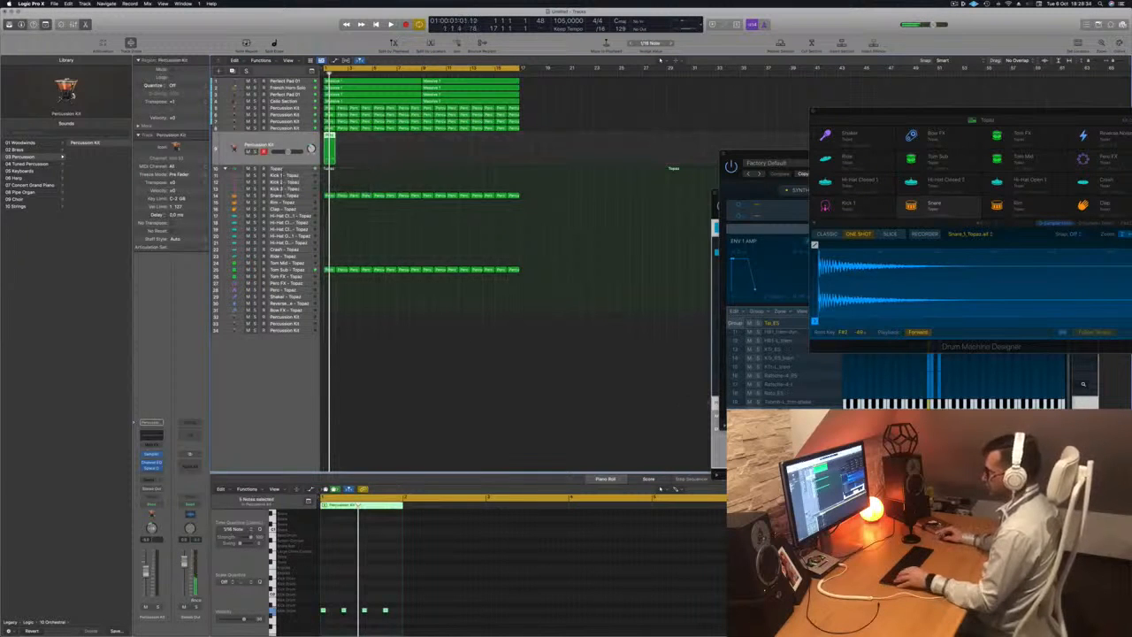
Step: Shift the notes of the new Percussion Kit region to other drum sounds and audition them during playback
{"action": "left_click_drag", "start_coordinate": [339, 598], "coordinate": [417, 626]}
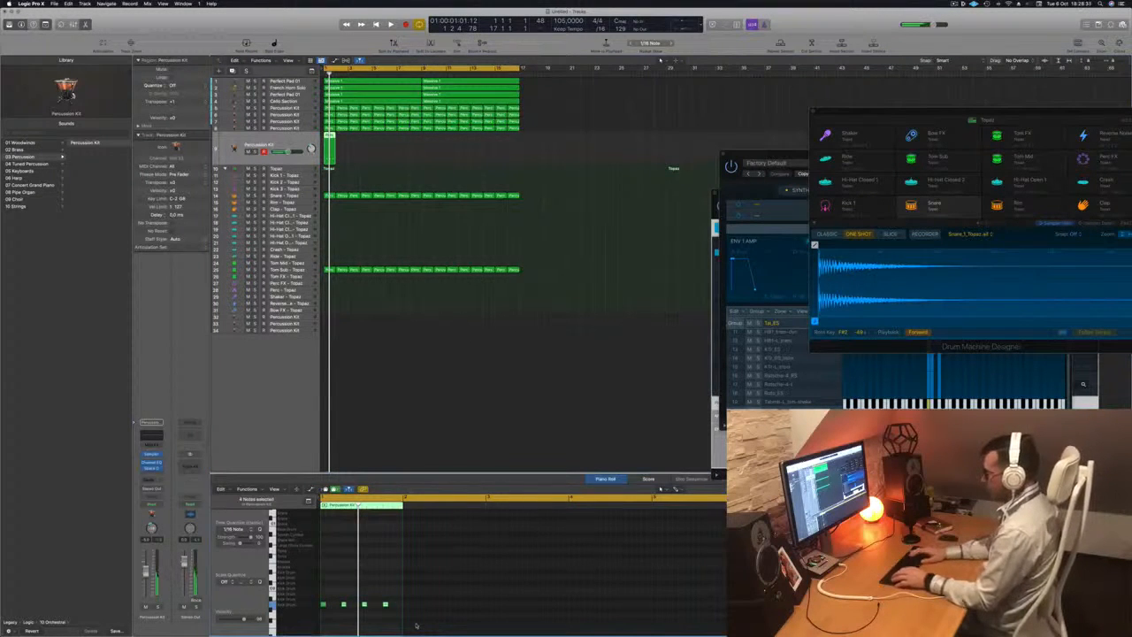
{"action": "key", "text": "space"}
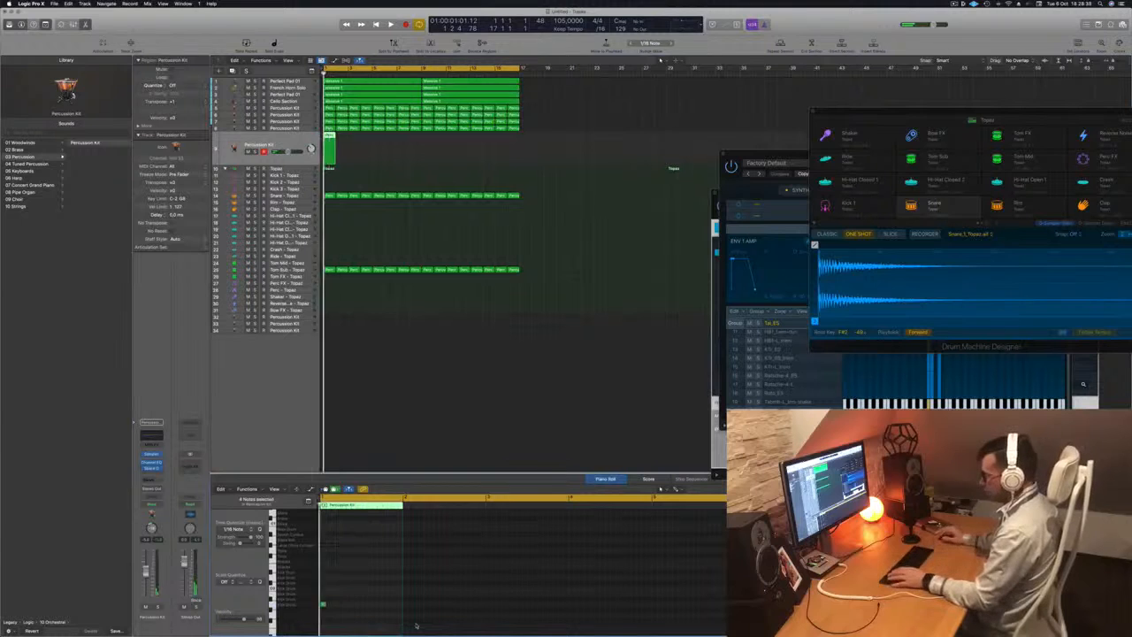
{"action": "scroll", "coordinate": [358, 612], "scroll_direction": "down", "scroll_amount": 3}
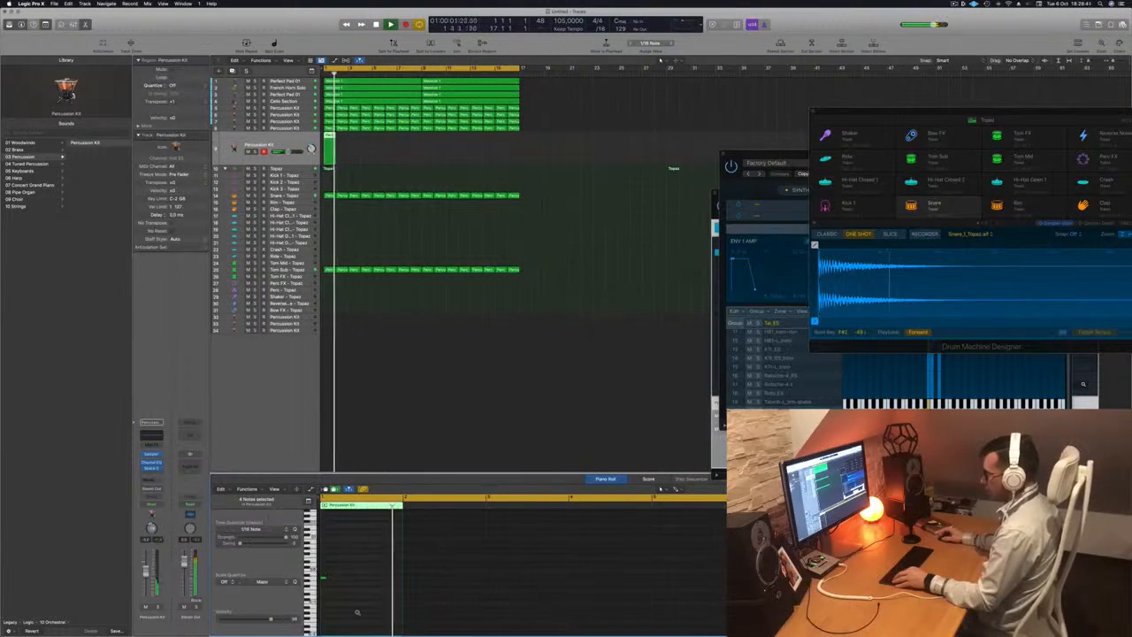
{"action": "scroll", "coordinate": [362, 606], "scroll_direction": "down", "scroll_amount": 2}
{"action": "scroll", "coordinate": [367, 598], "scroll_direction": "up", "scroll_amount": 5}
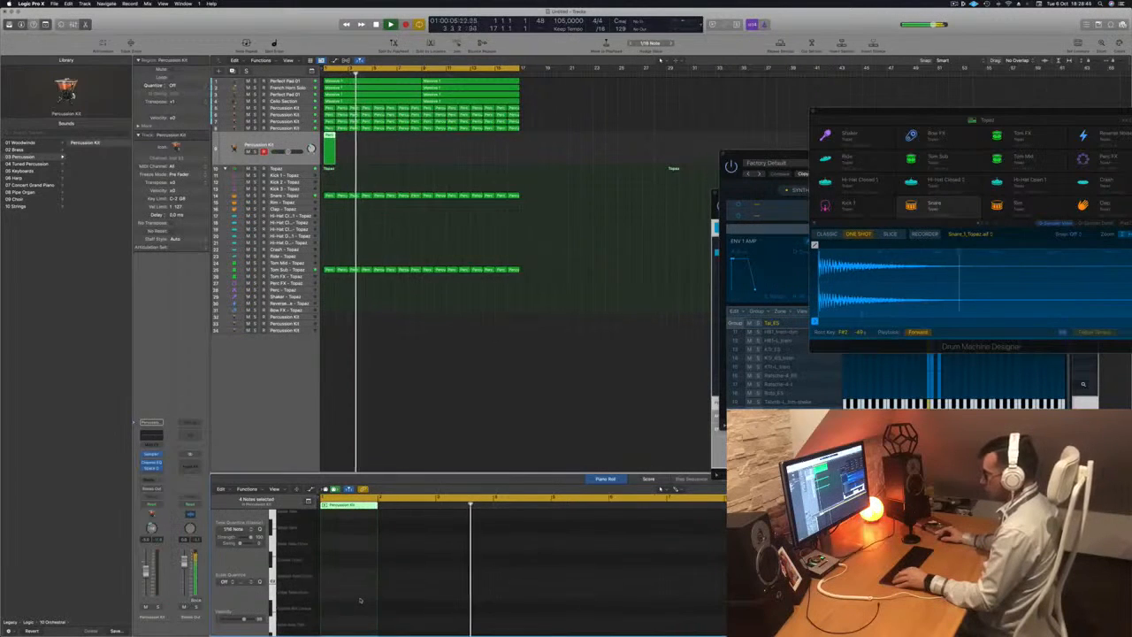
{"action": "scroll", "coordinate": [360, 599], "scroll_direction": "down", "scroll_amount": 2}
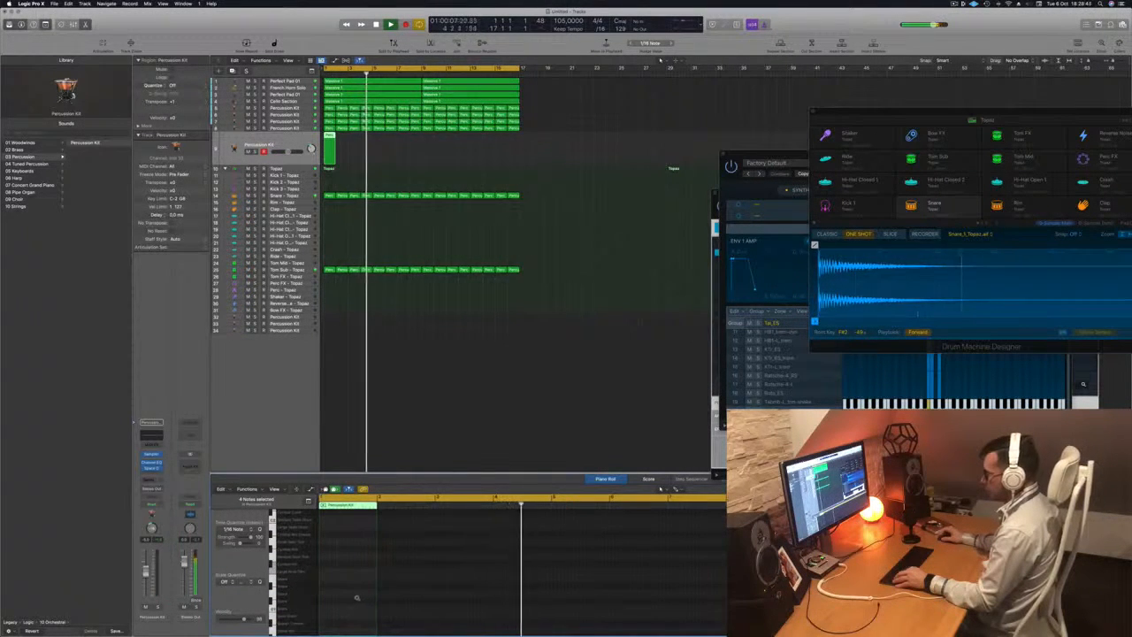
{"action": "scroll", "coordinate": [358, 599], "scroll_direction": "down", "scroll_amount": 4}
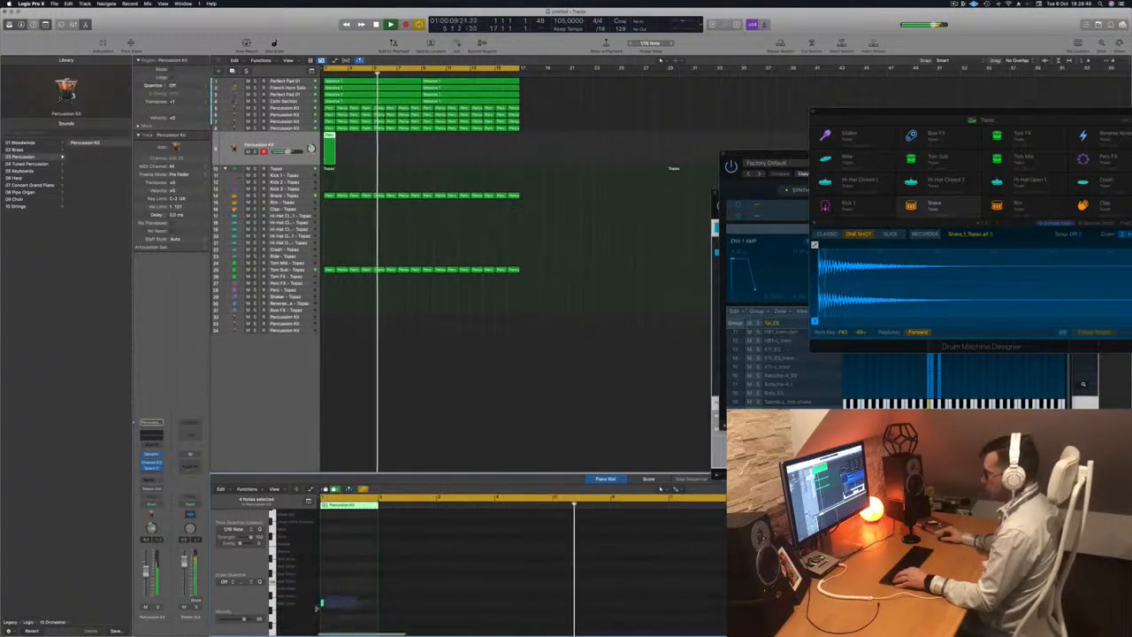
Step: Reduce the region to its first note on a different drum sound and lengthen it to about one and a half beats
{"action": "left_click", "coordinate": [321, 603]}
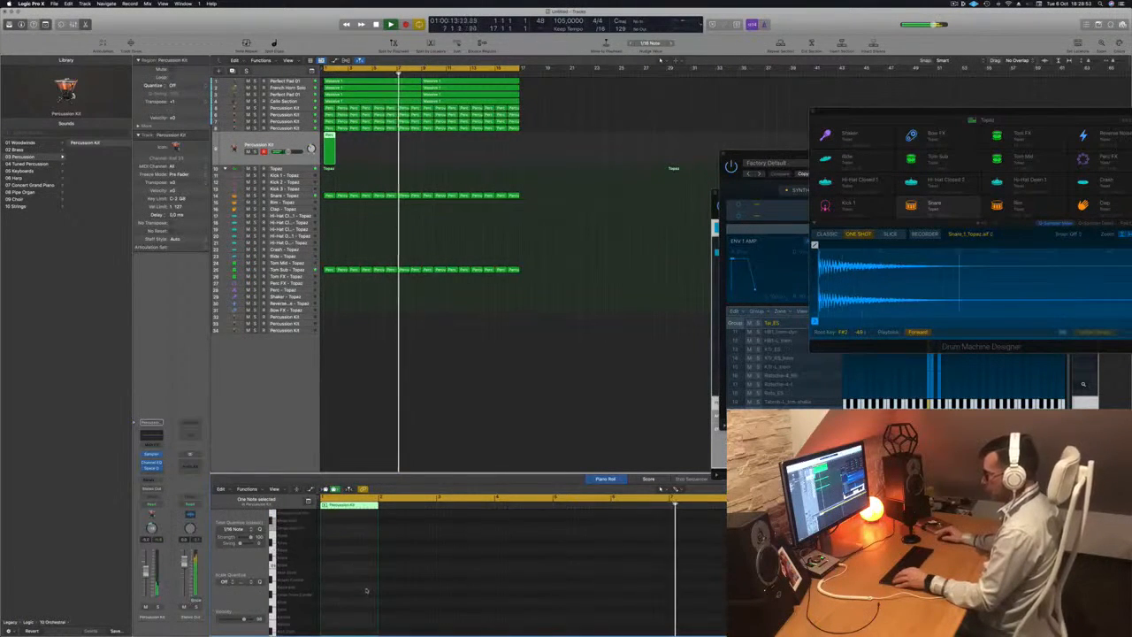
{"action": "key", "text": "Return"}
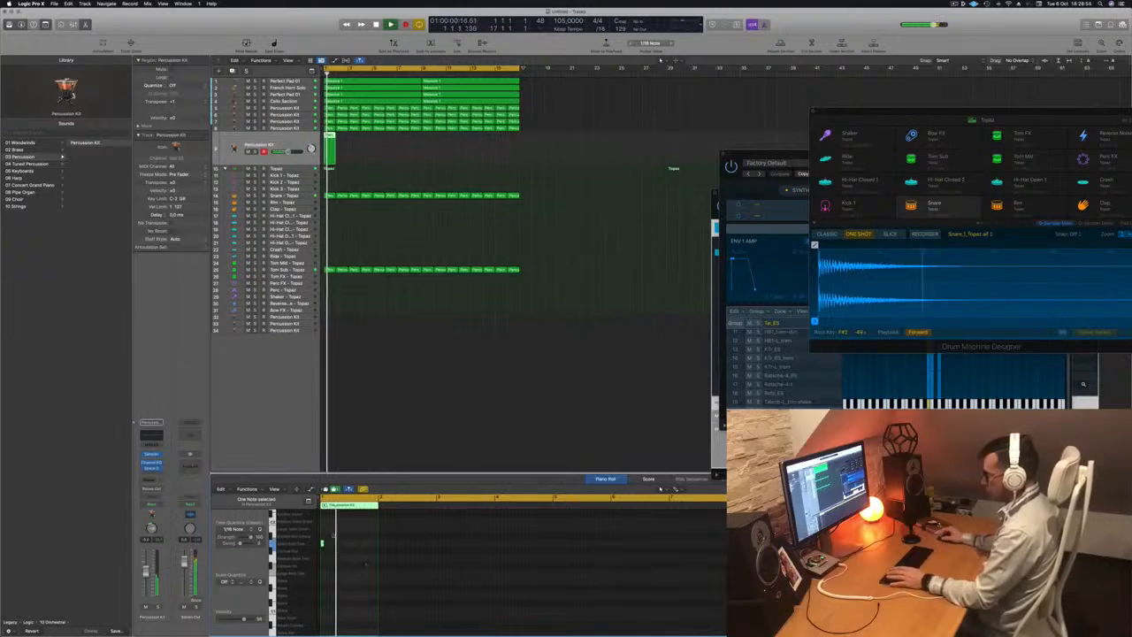
{"action": "left_click_drag", "start_coordinate": [323, 543], "coordinate": [341, 545]}
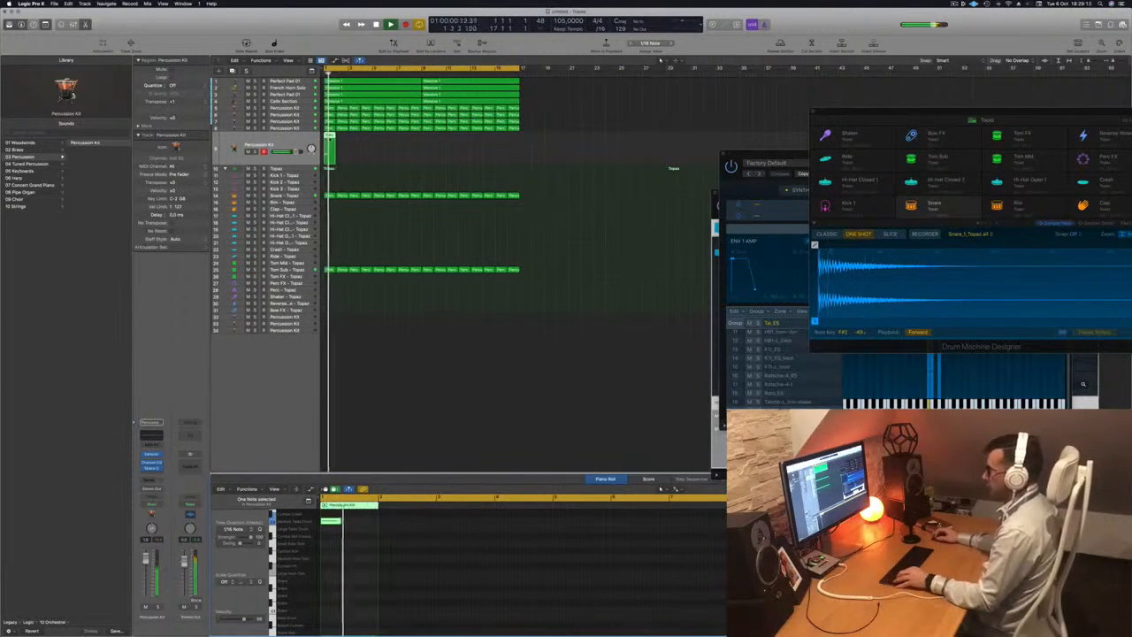
Step: Copy the single-note Percussion Kit region repeatedly along its track to fill the 16-bar cycle
{"action": "left_click_drag", "start_coordinate": [329, 139], "coordinate": [341, 140]}
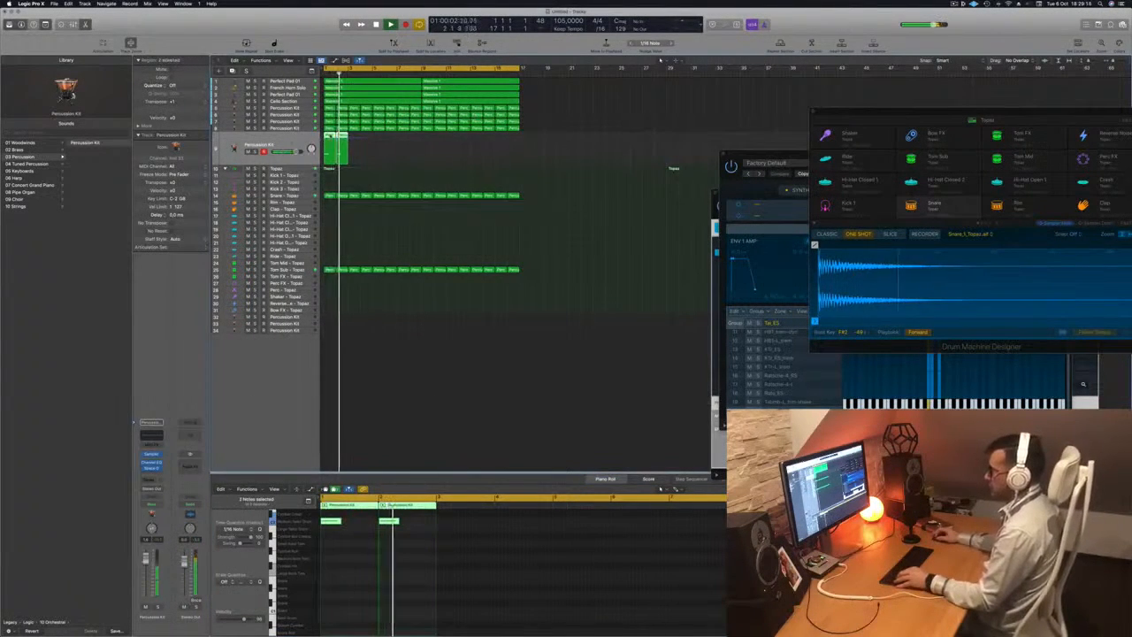
{"action": "key", "text": "super+r"}
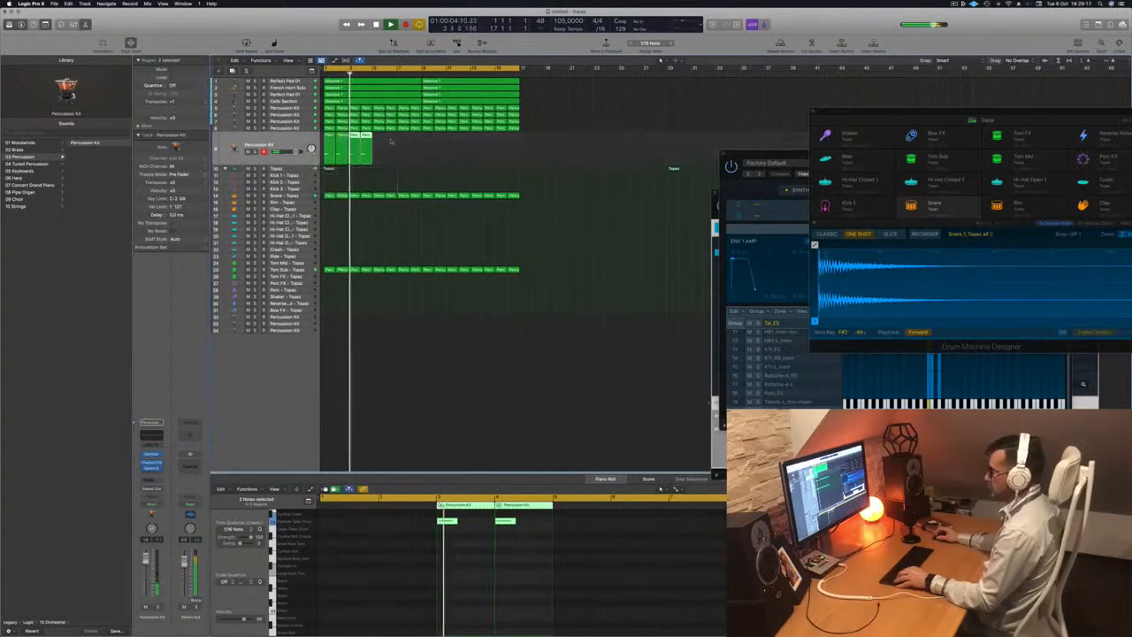
{"action": "left_click_drag", "start_coordinate": [329, 135], "coordinate": [434, 150]}
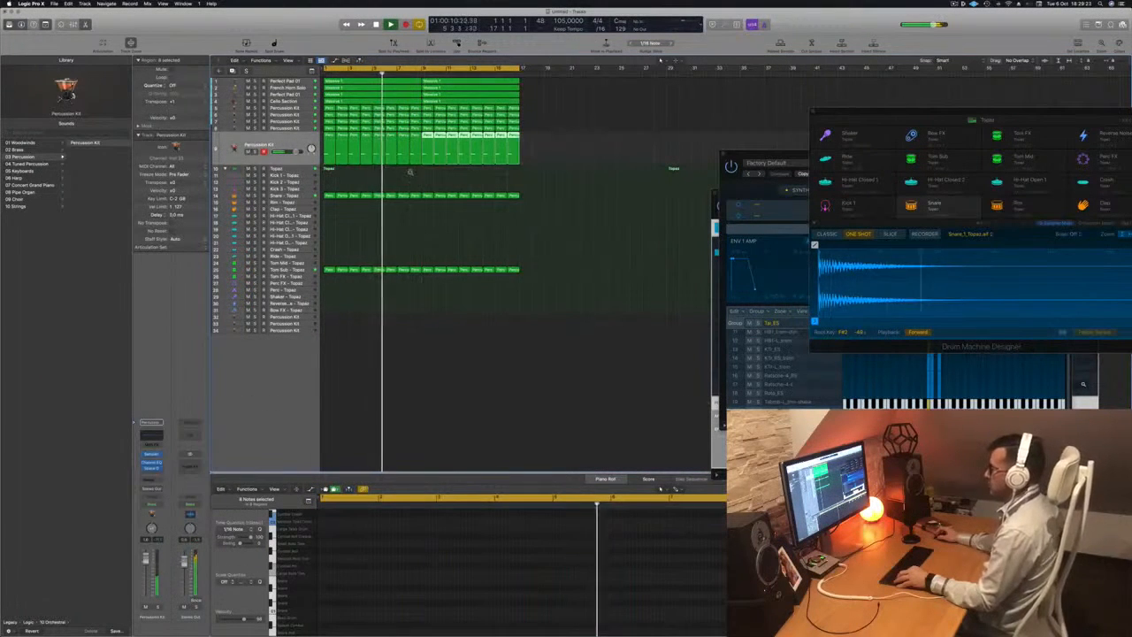
Step: Replay the arrangement from the start and copy the first Tom Sub - Topaz region onto the Perc - Topaz track at bar 1
{"action": "scroll", "coordinate": [566, 249], "scroll_direction": "down", "scroll_amount": 4}
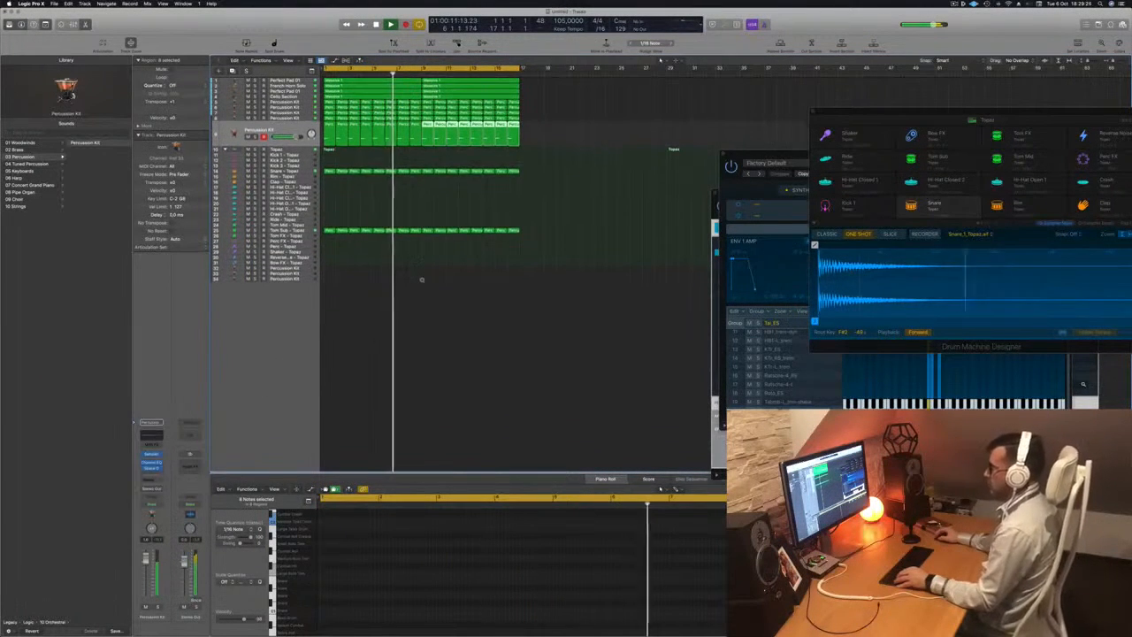
{"action": "scroll", "coordinate": [430, 301], "scroll_direction": "down", "scroll_amount": 3}
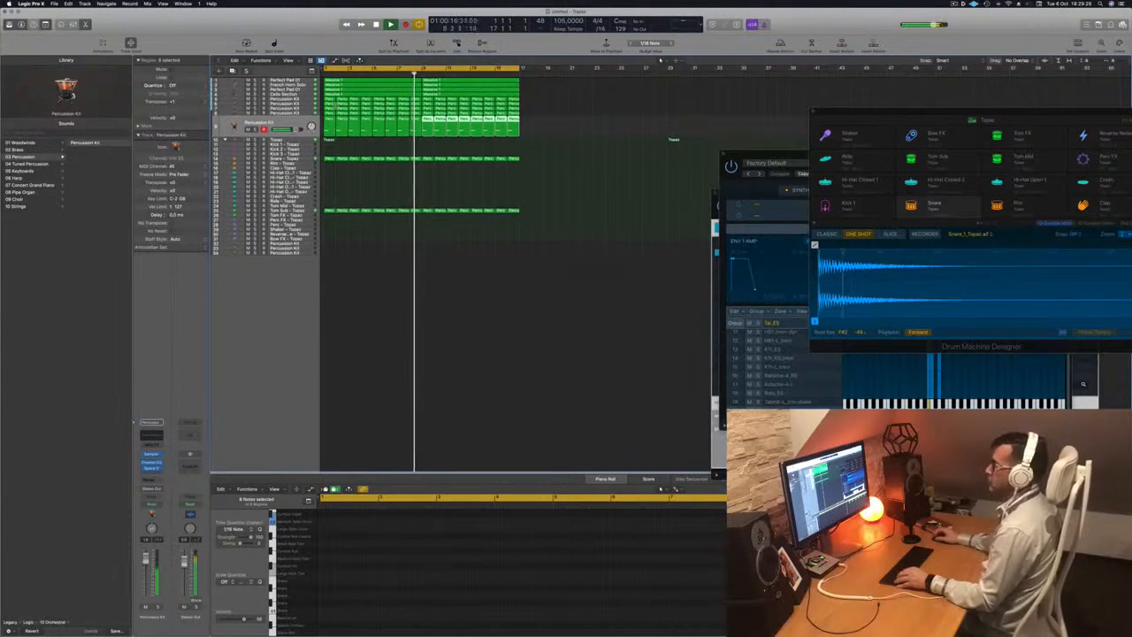
{"action": "scroll", "coordinate": [352, 130], "scroll_direction": "up", "scroll_amount": 2}
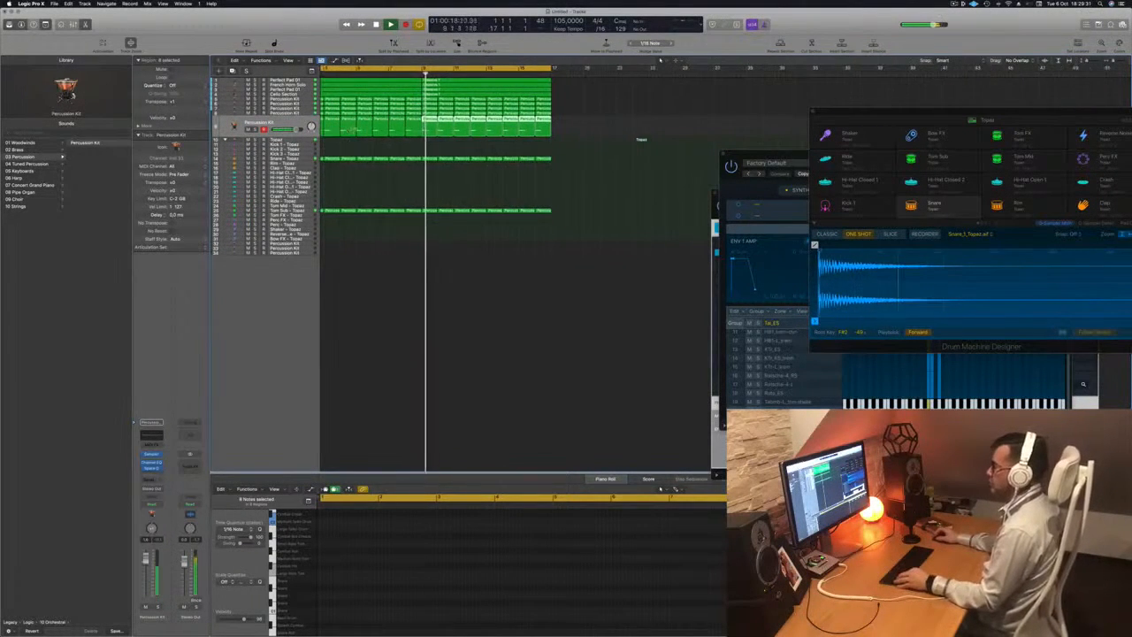
{"action": "scroll", "coordinate": [352, 130], "scroll_direction": "up", "scroll_amount": 2}
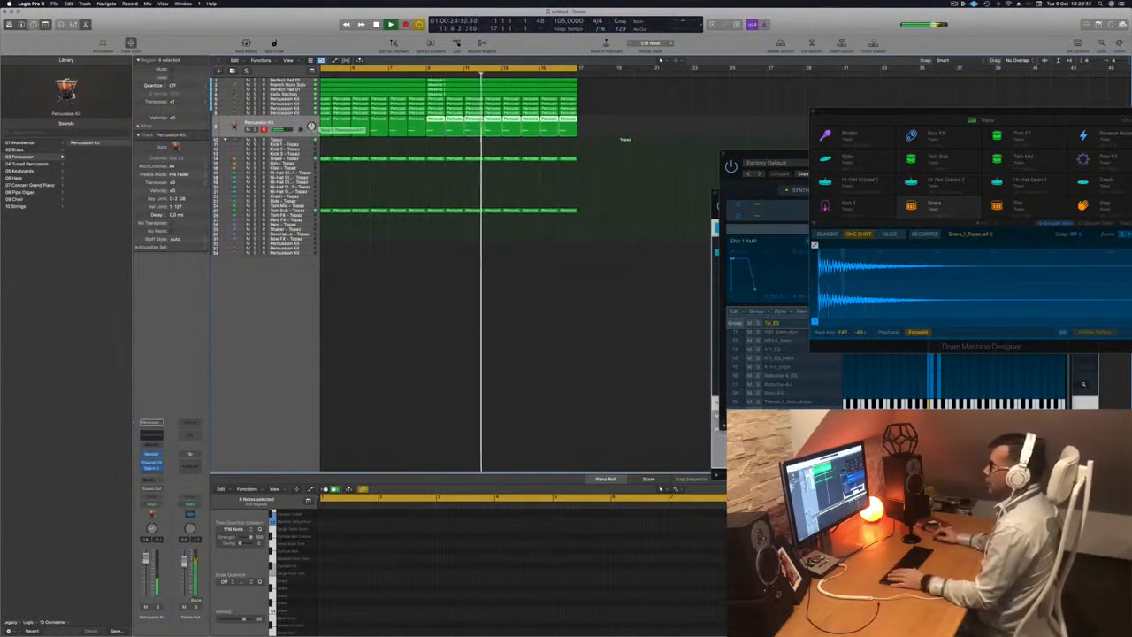
{"action": "key", "text": "Return"}
{"action": "scroll", "coordinate": [339, 191], "scroll_direction": "left", "scroll_amount": 1}
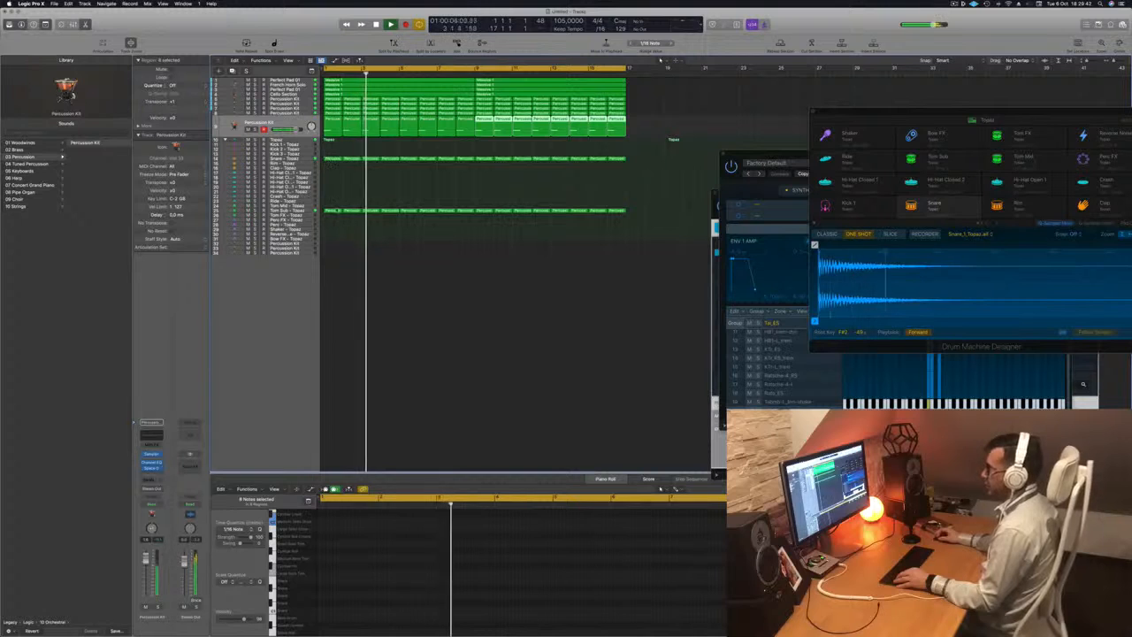
{"action": "left_click", "coordinate": [332, 211]}
{"action": "left_click_drag", "start_coordinate": [331, 211], "coordinate": [335, 226]}
{"action": "scroll", "coordinate": [346, 569], "scroll_direction": "up", "scroll_amount": 8}
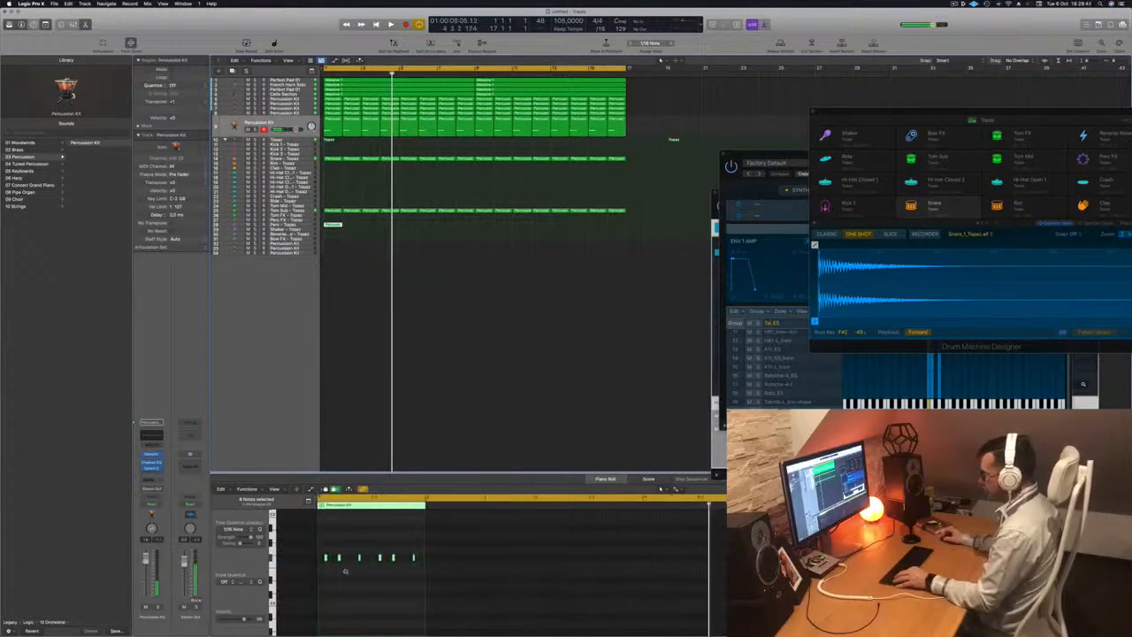
Step: Try the copied region and its notes on the Perc FX - Topaz track and audition the sound
{"action": "scroll", "coordinate": [355, 570], "scroll_direction": "down", "scroll_amount": 2}
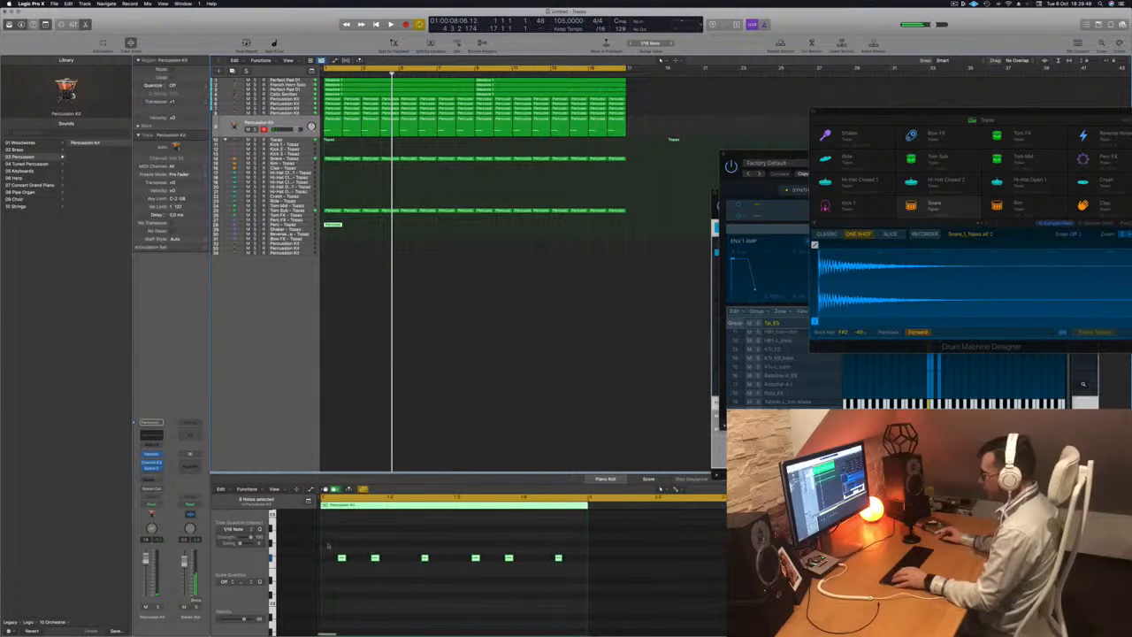
{"action": "left_click_drag", "start_coordinate": [330, 545], "coordinate": [614, 582]}
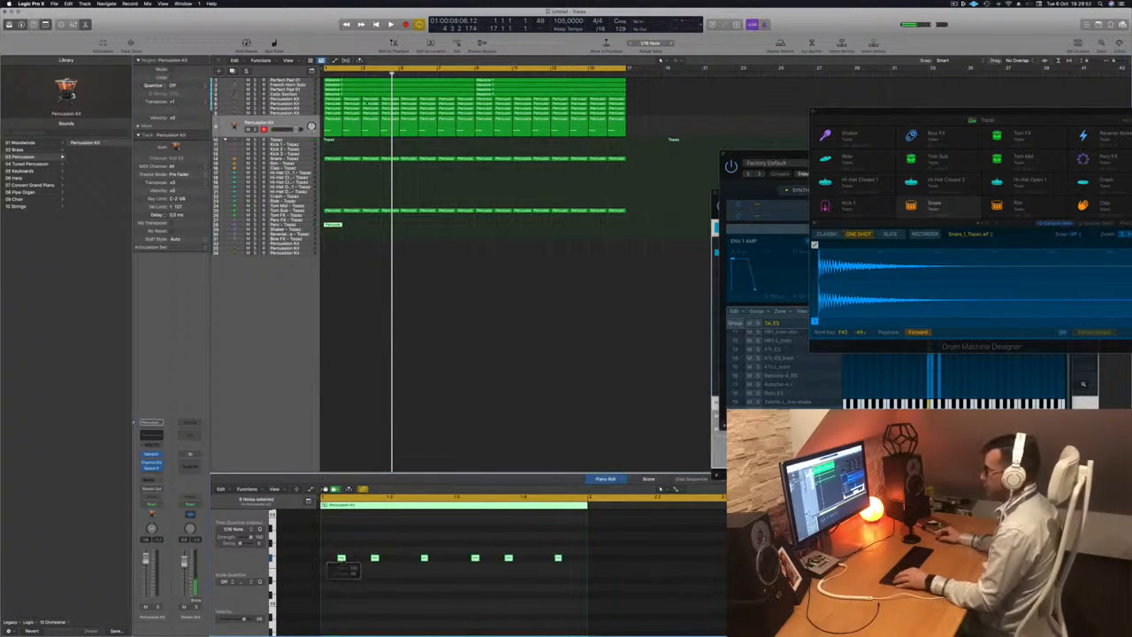
{"action": "left_click_drag", "start_coordinate": [333, 224], "coordinate": [334, 220]}
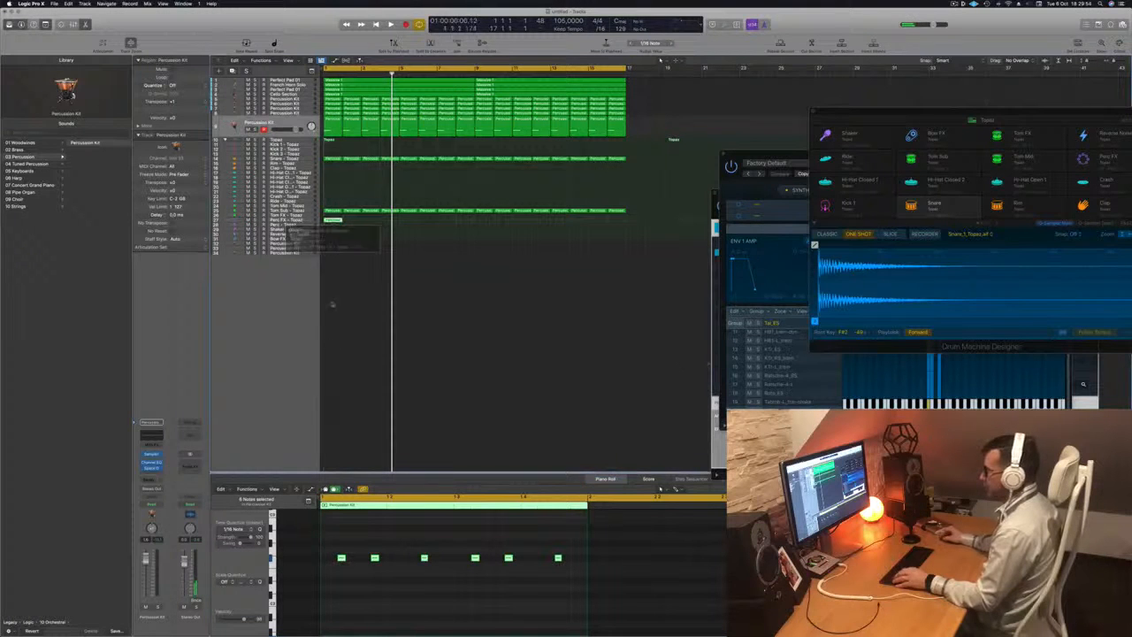
{"action": "key", "text": "space"}
{"action": "key", "text": "space"}
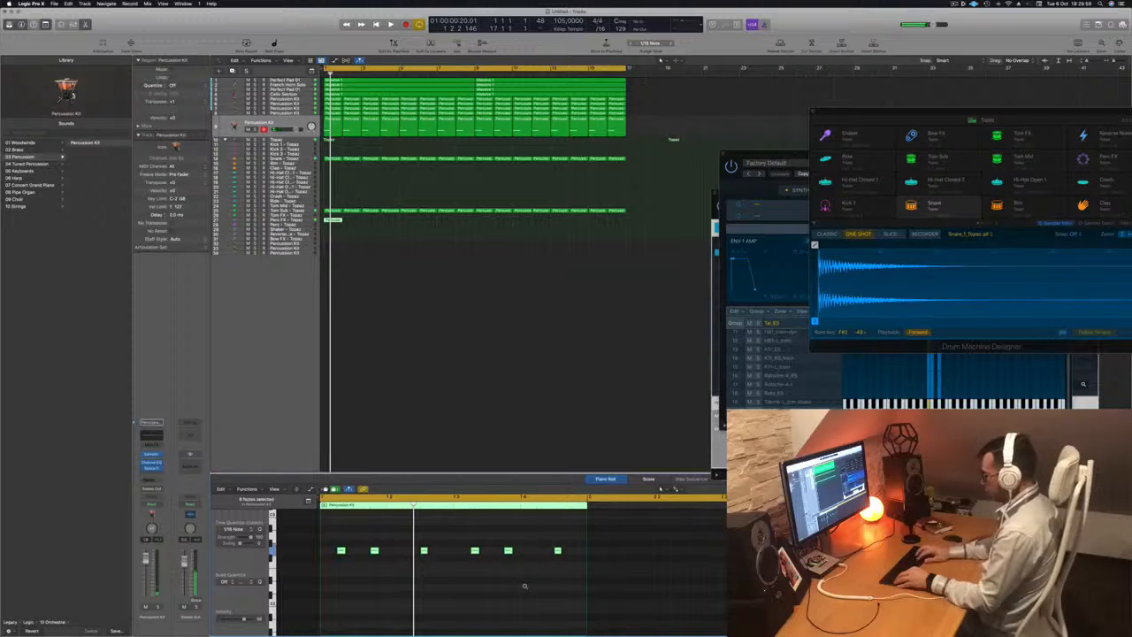
Step: Move the copied region to the Shaker - Topaz track, transpose all its notes down, and audition it
{"action": "scroll", "coordinate": [525, 587], "scroll_direction": "up", "scroll_amount": 5}
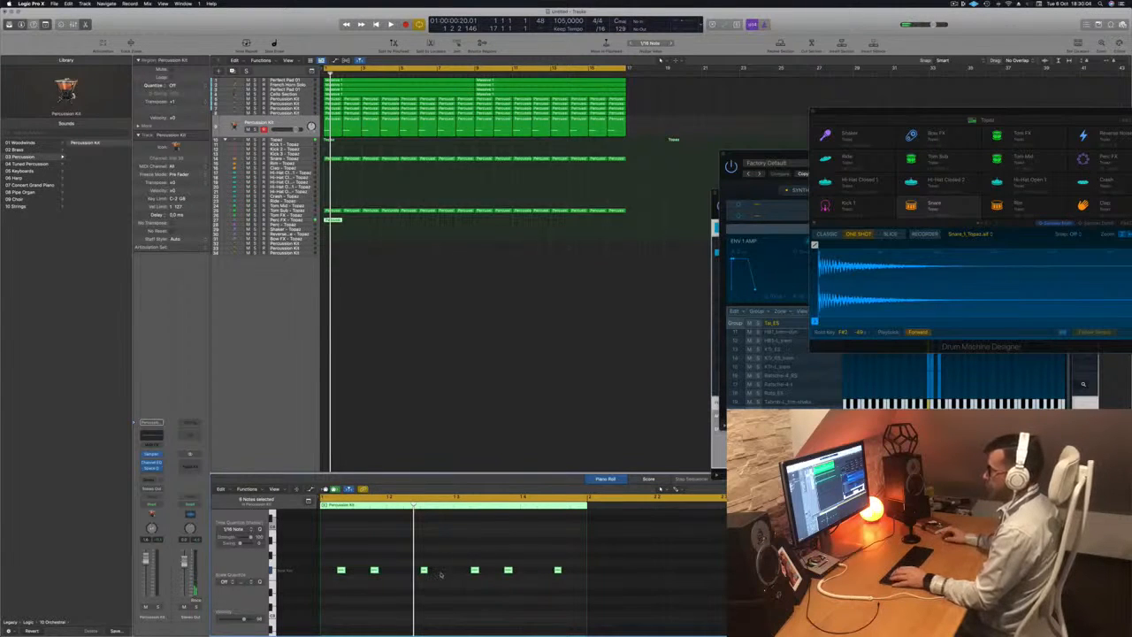
{"action": "left_click_drag", "start_coordinate": [334, 221], "coordinate": [333, 229]}
{"action": "key", "text": "space"}
{"action": "key", "text": "space"}
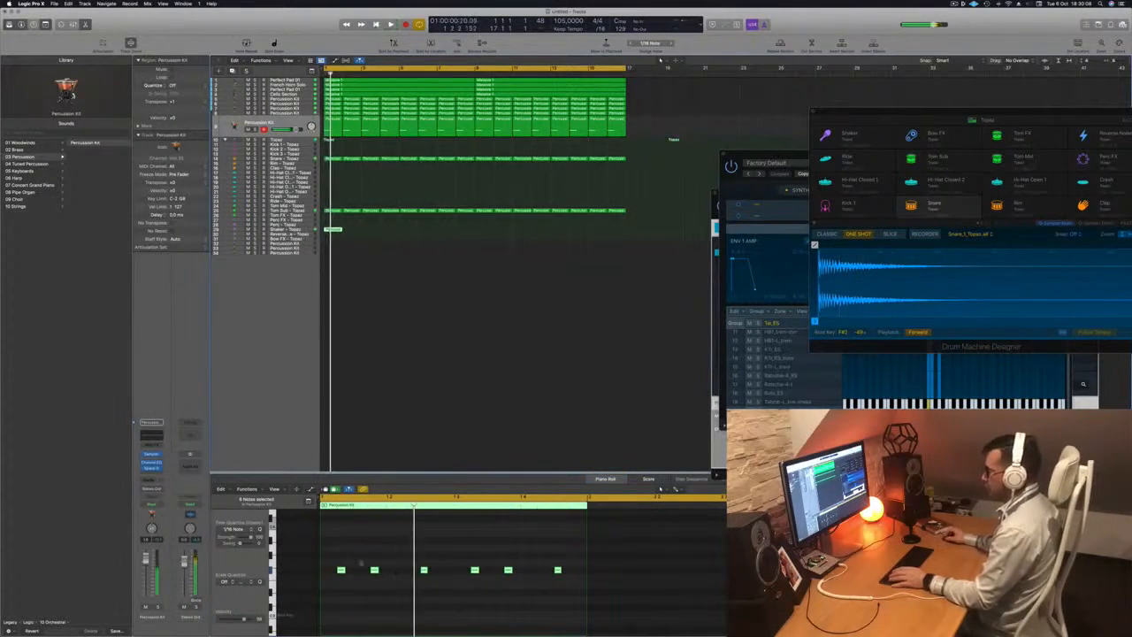
{"action": "left_click_drag", "start_coordinate": [333, 554], "coordinate": [587, 597]}
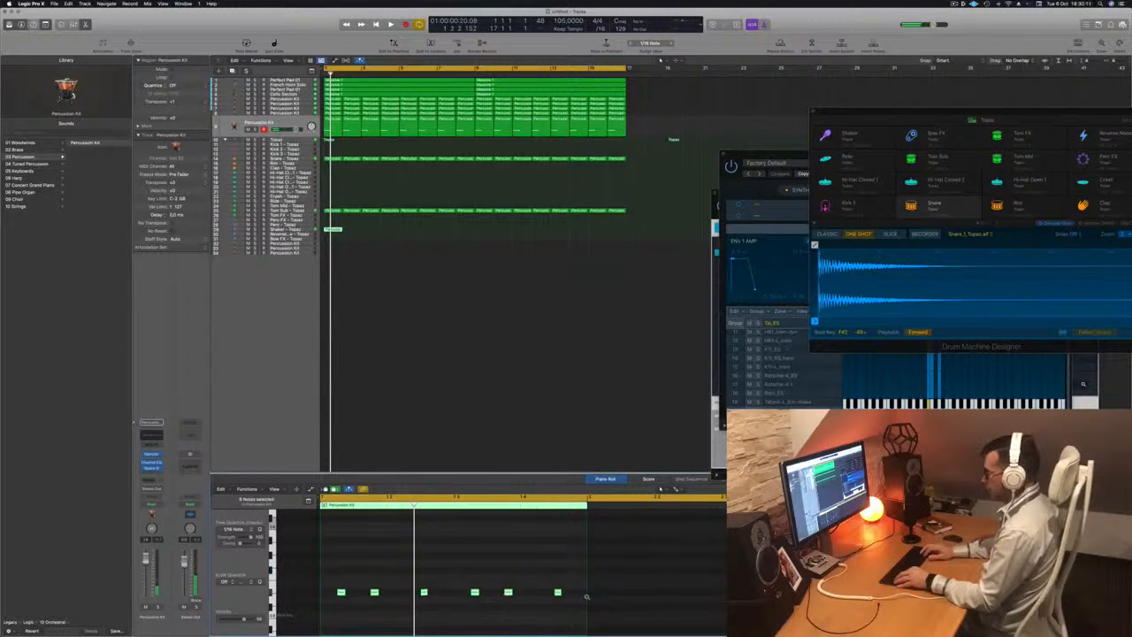
{"action": "key", "text": "space"}
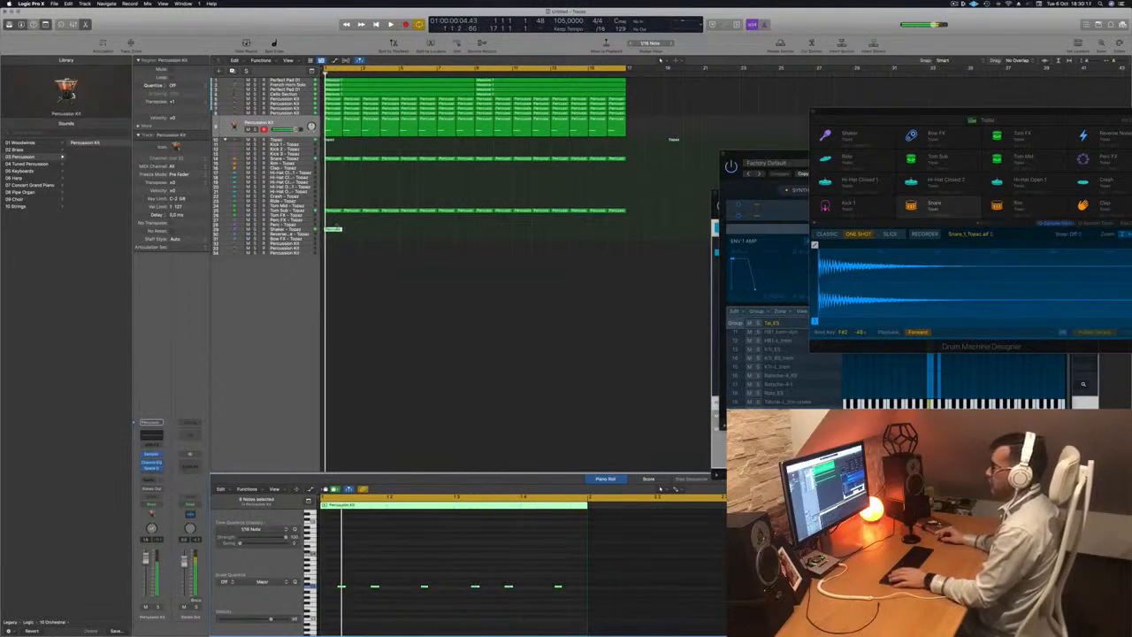
Step: Copy the Shaker - Topaz region along its track to fill the 16-bar cycle and replay from the start
{"action": "left_click_drag", "start_coordinate": [351, 232], "coordinate": [492, 237]}
{"action": "left_click", "coordinate": [331, 230], "text": "shift"}
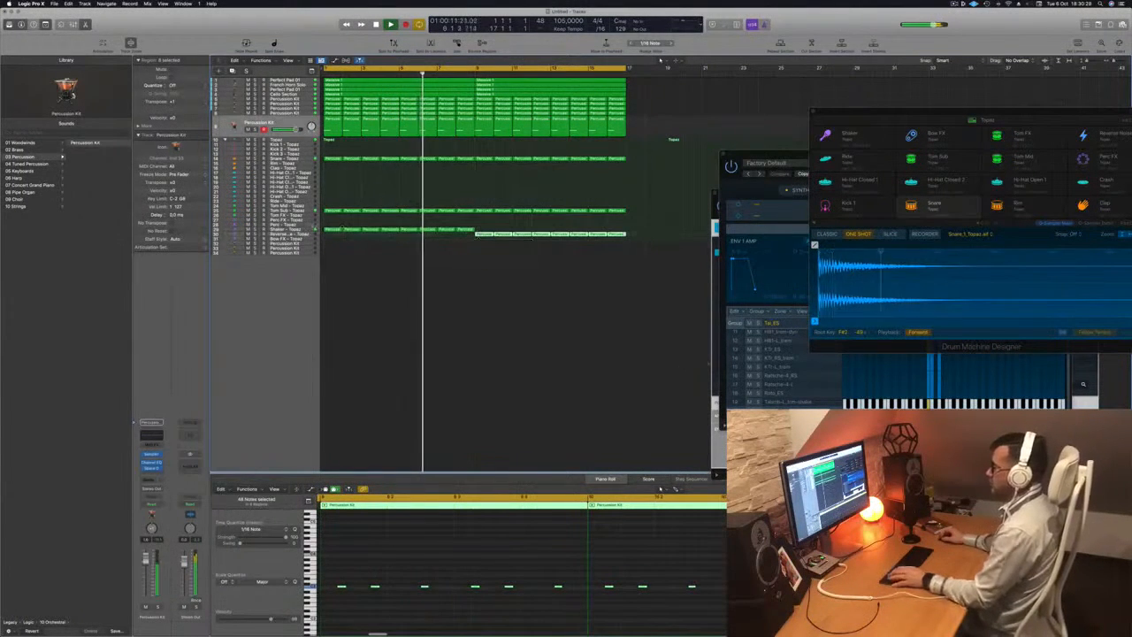
{"action": "key", "text": "super+z"}
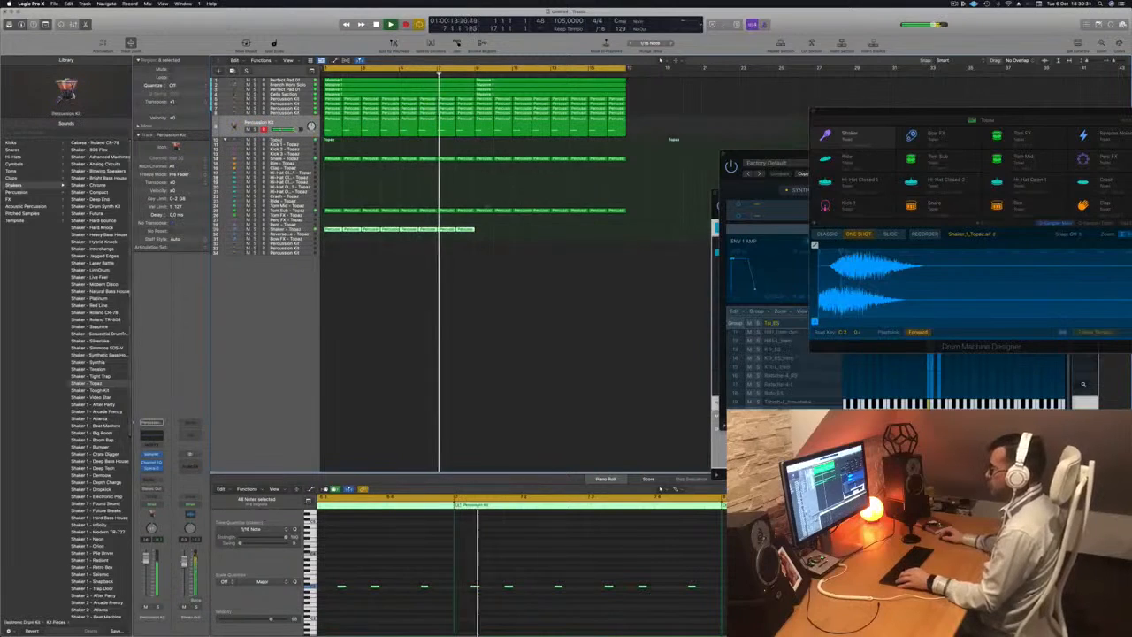
{"action": "left_click_drag", "start_coordinate": [438, 233], "coordinate": [491, 237]}
{"action": "key", "text": "Return"}
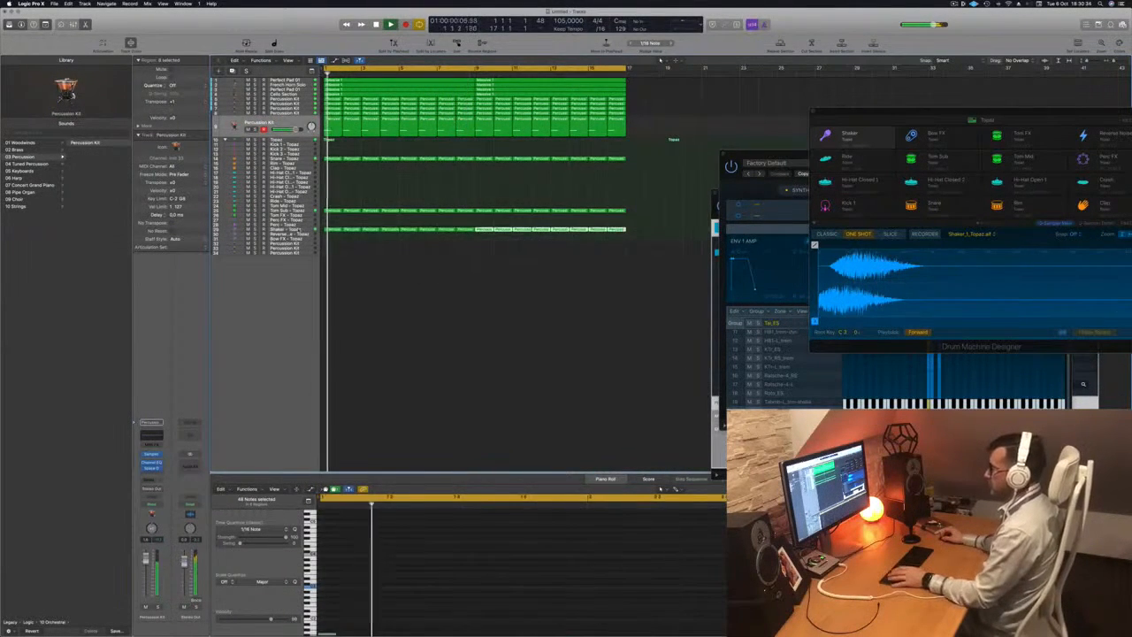
Step: Select the Shaker - Topaz track and insert a Stereo Delay effect in stereo on its channel
{"action": "left_click", "coordinate": [306, 230]}
{"action": "left_click_drag", "start_coordinate": [265, 231], "coordinate": [265, 252]}
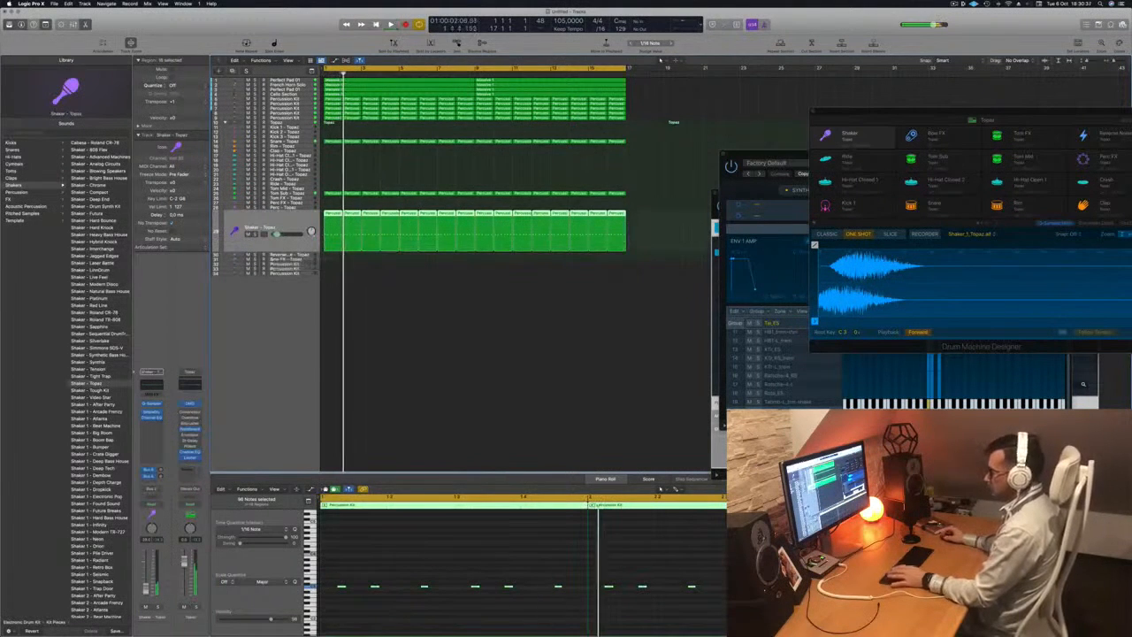
{"action": "left_click", "coordinate": [152, 422]}
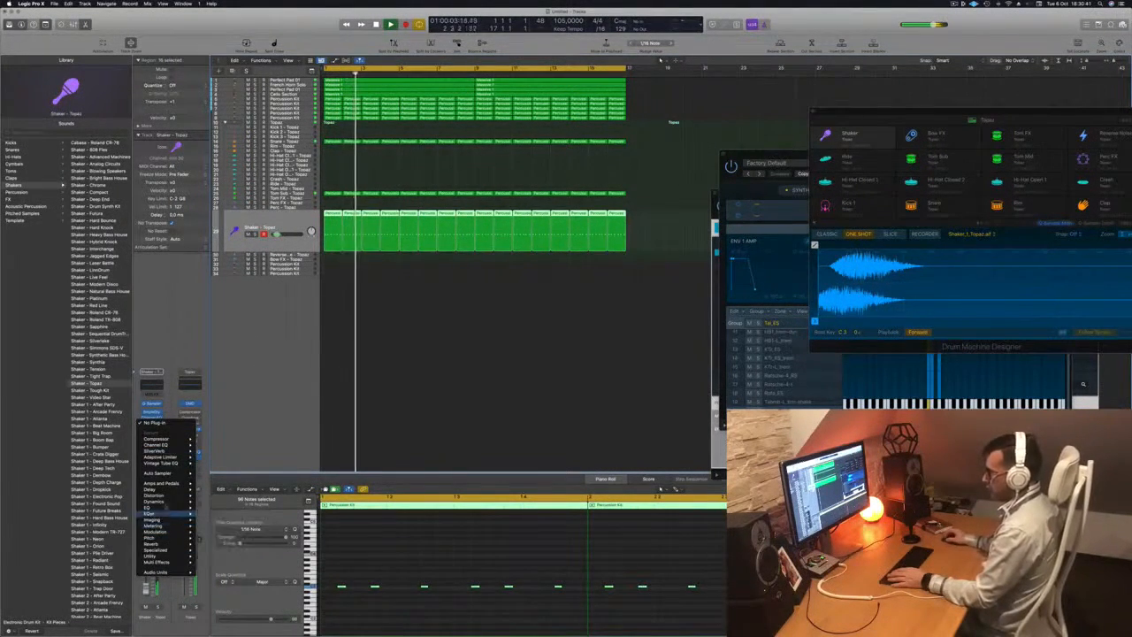
{"action": "mouse_move", "coordinate": [151, 489]}
{"action": "mouse_move", "coordinate": [226, 507]}
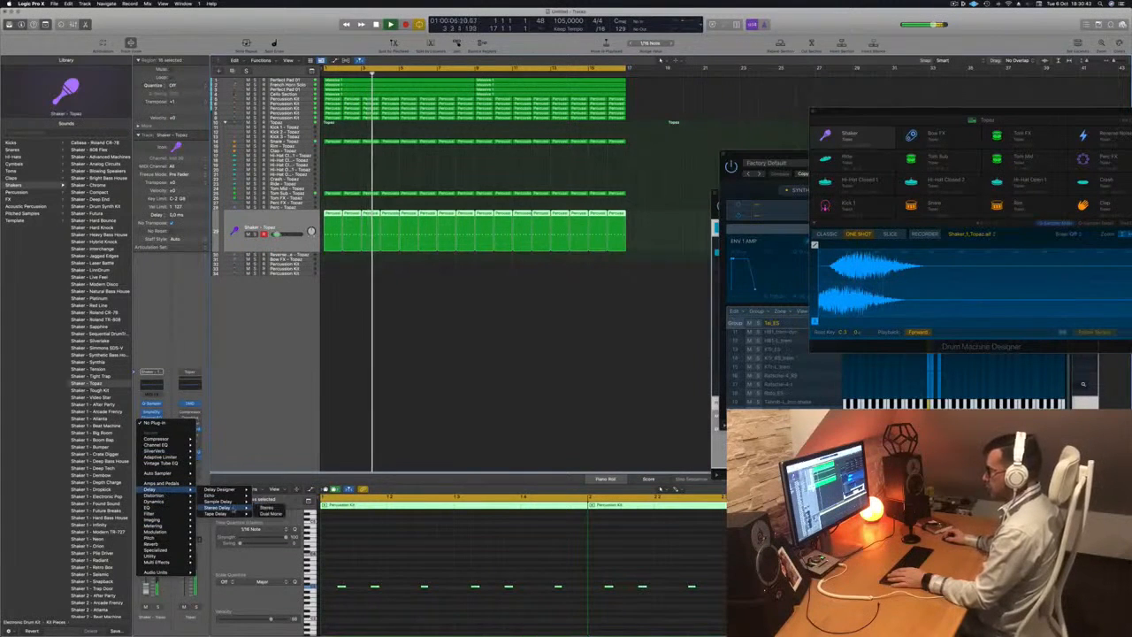
{"action": "left_click", "coordinate": [265, 509]}
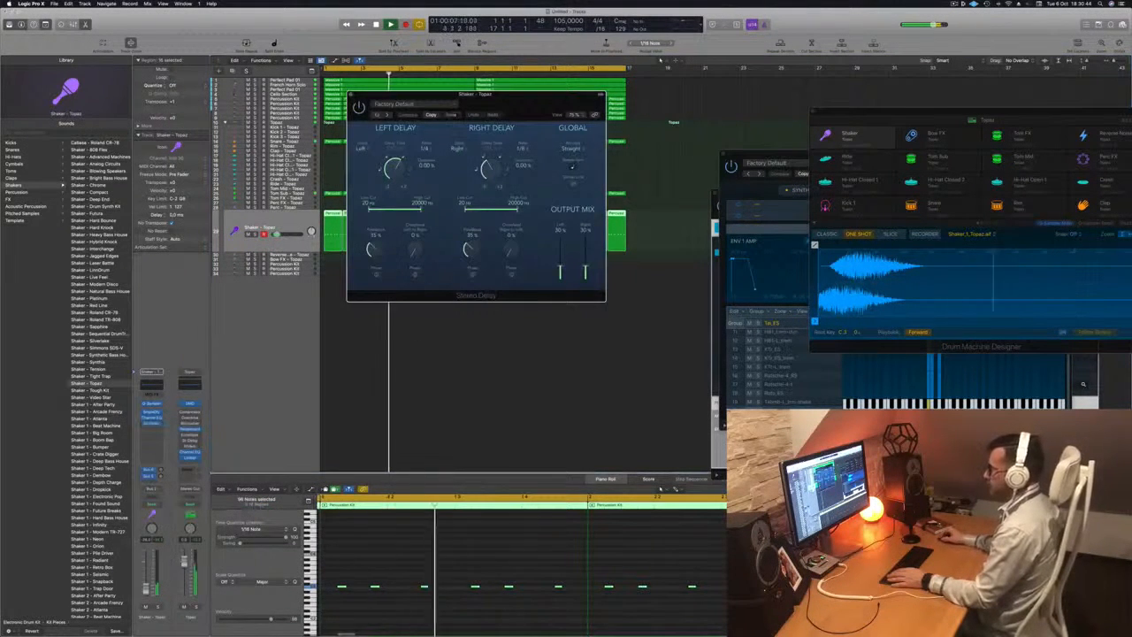
Step: Step through the Stereo Delay presets during playback and load Dual 1/8 Note
{"action": "left_click", "coordinate": [385, 115]}
{"action": "left_click_drag", "start_coordinate": [514, 100], "coordinate": [541, 185]}
{"action": "left_click", "coordinate": [410, 150]}
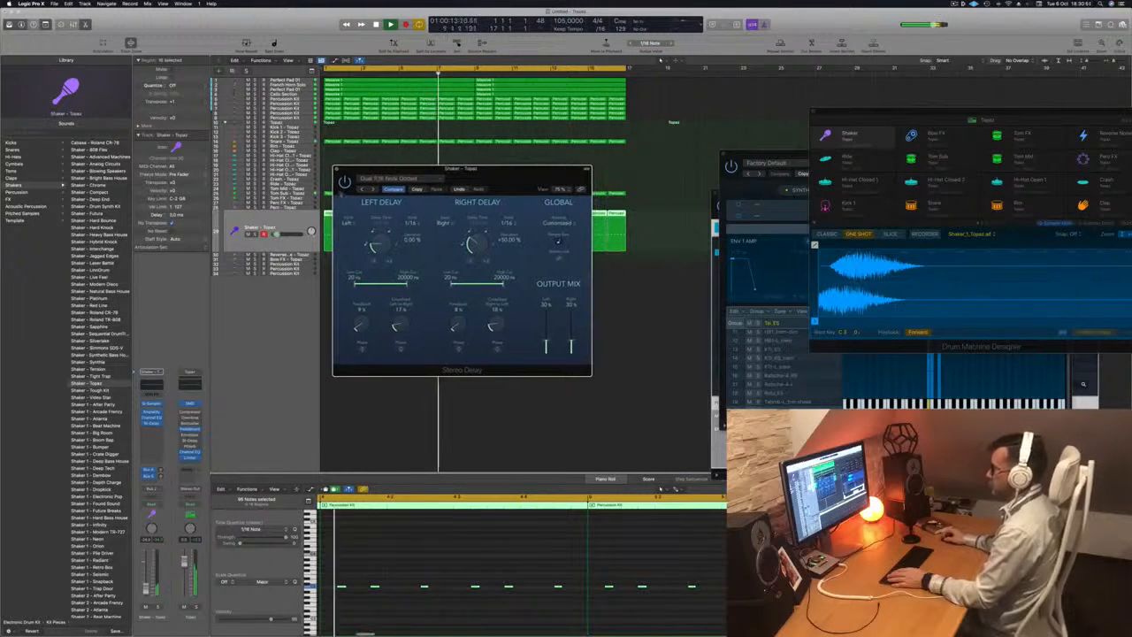
{"action": "left_click", "coordinate": [362, 190]}
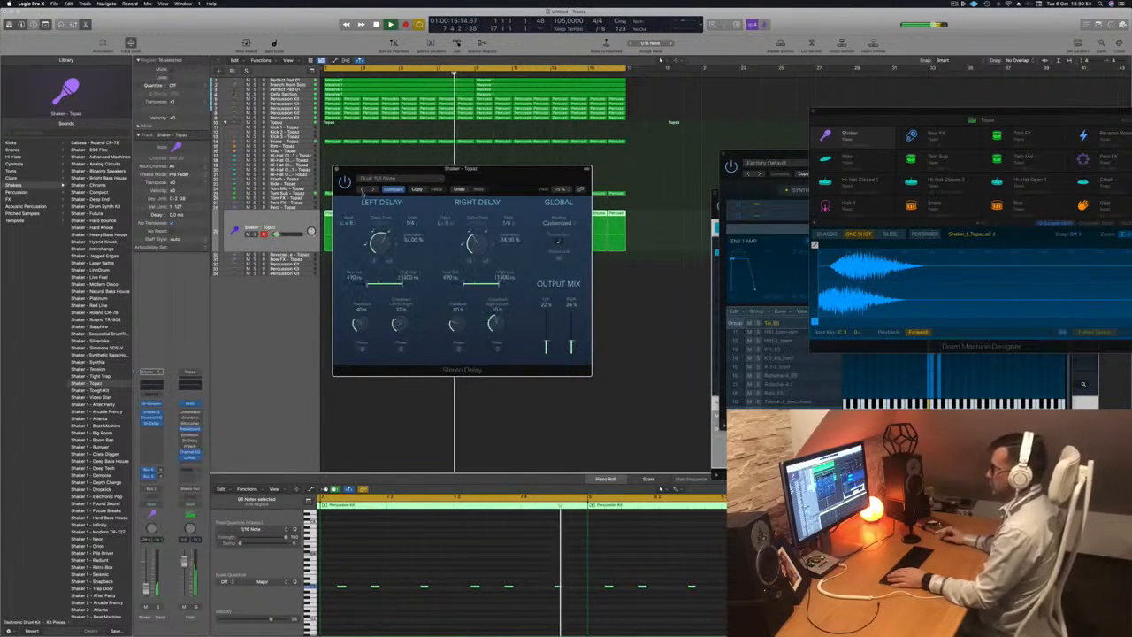
Step: Audition more Stereo Delay presets on the Shaker - Topaz channel, including Dual 1/2 Note Dotted, and load 1/16 Note
{"action": "left_click", "coordinate": [361, 191]}
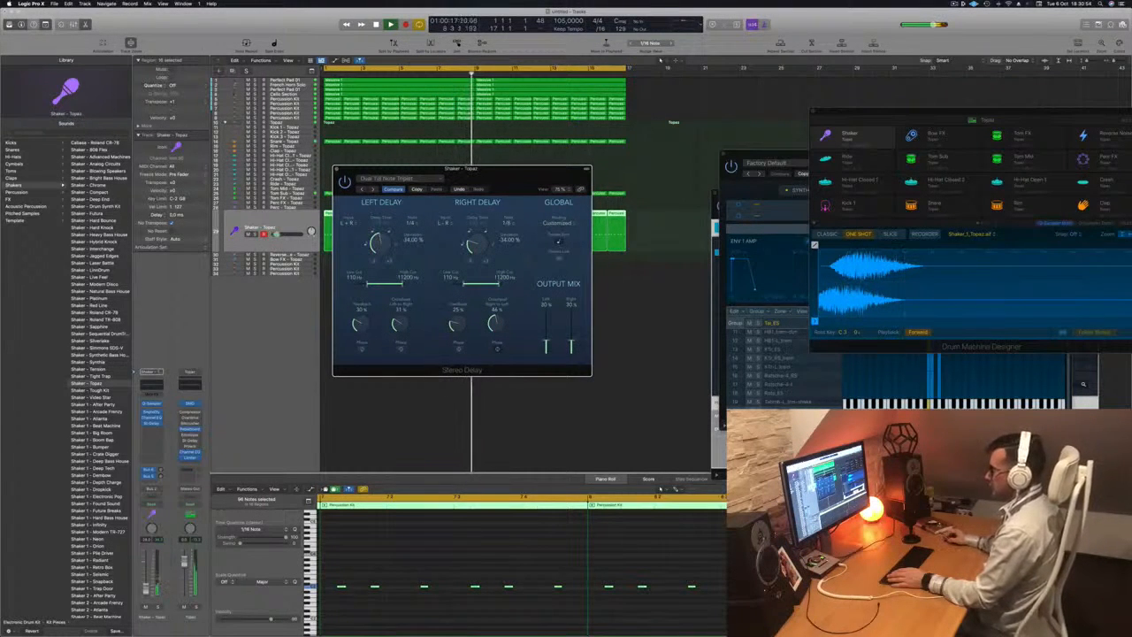
{"action": "left_click_drag", "start_coordinate": [146, 589], "coordinate": [146, 587]}
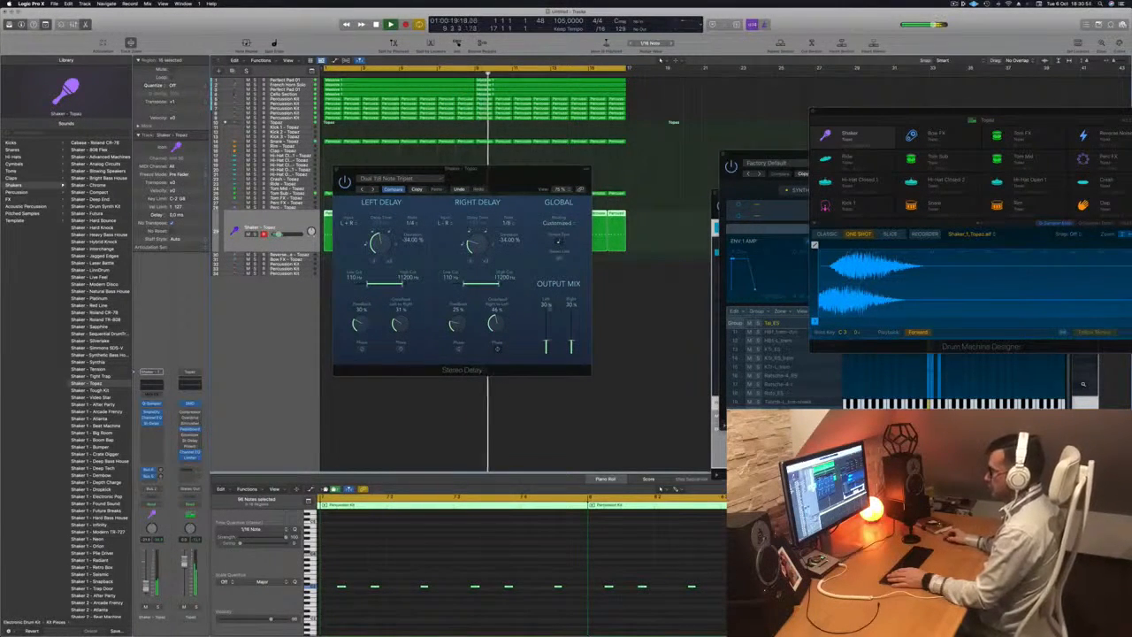
{"action": "mouse_move", "coordinate": [571, 343]}
{"action": "left_mouse_down"}
{"action": "mouse_move", "coordinate": [571, 331]}
{"action": "mouse_move", "coordinate": [546, 331]}
{"action": "mouse_move", "coordinate": [545, 348]}
{"action": "mouse_move", "coordinate": [571, 345]}
{"action": "left_mouse_up"}
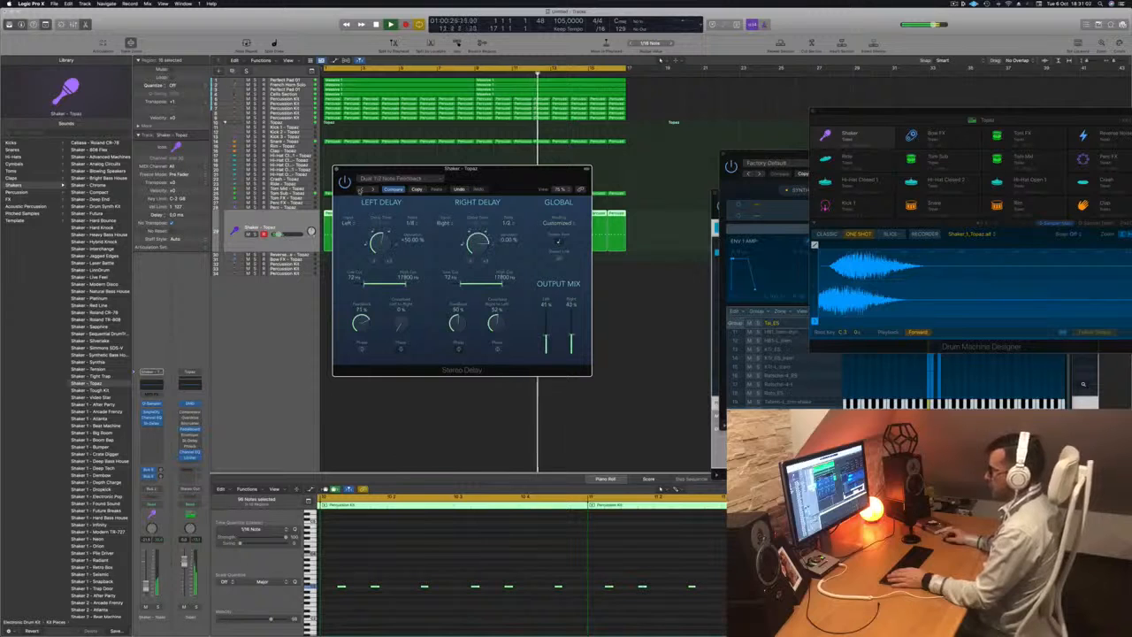
{"action": "left_click", "coordinate": [361, 190]}
{"action": "left_click", "coordinate": [389, 178]}
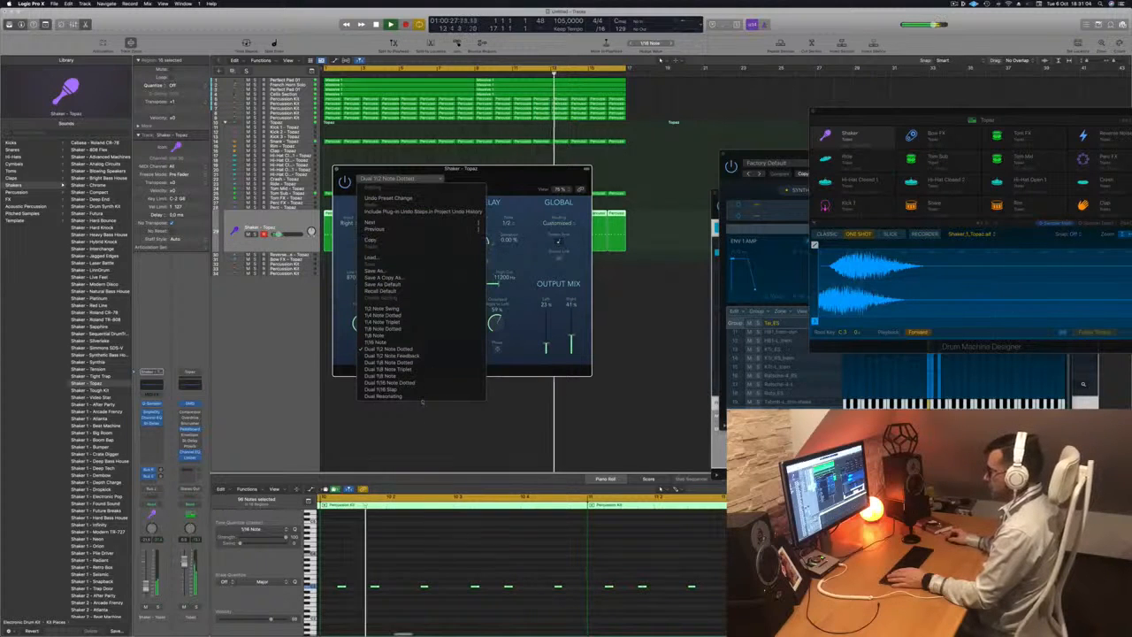
{"action": "left_click", "coordinate": [408, 339]}
Step: Adjust the left and right output mix of the Shaker's Stereo Delay and close the plug-in
{"action": "left_click_drag", "start_coordinate": [494, 179], "coordinate": [514, 144]}
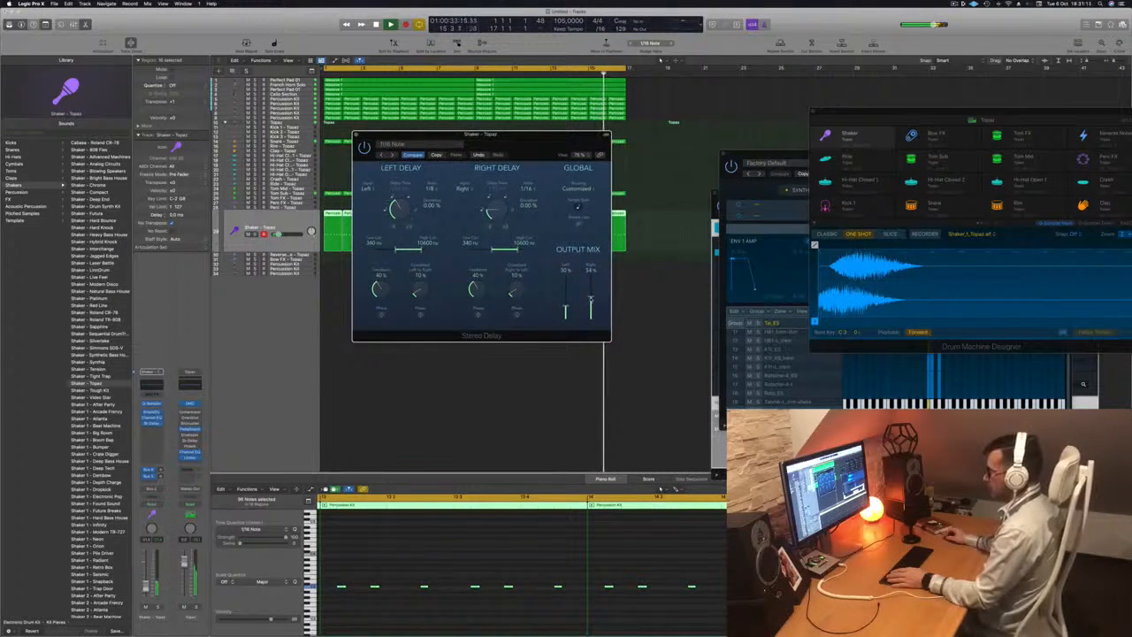
{"action": "left_click_drag", "start_coordinate": [568, 308], "coordinate": [568, 304]}
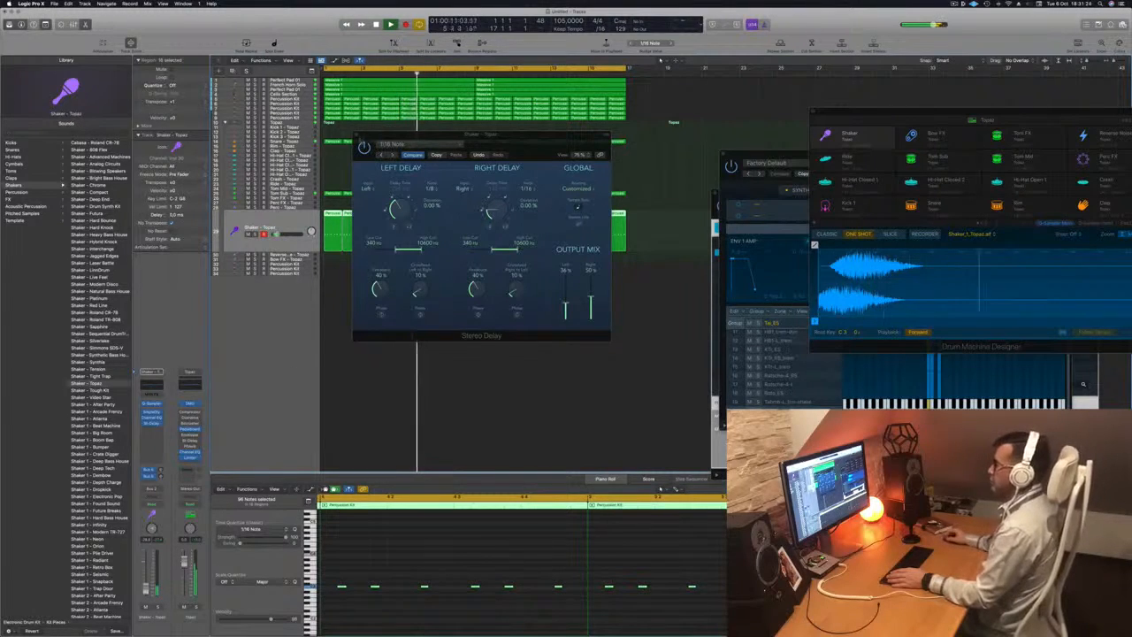
{"action": "left_click", "coordinate": [357, 137]}
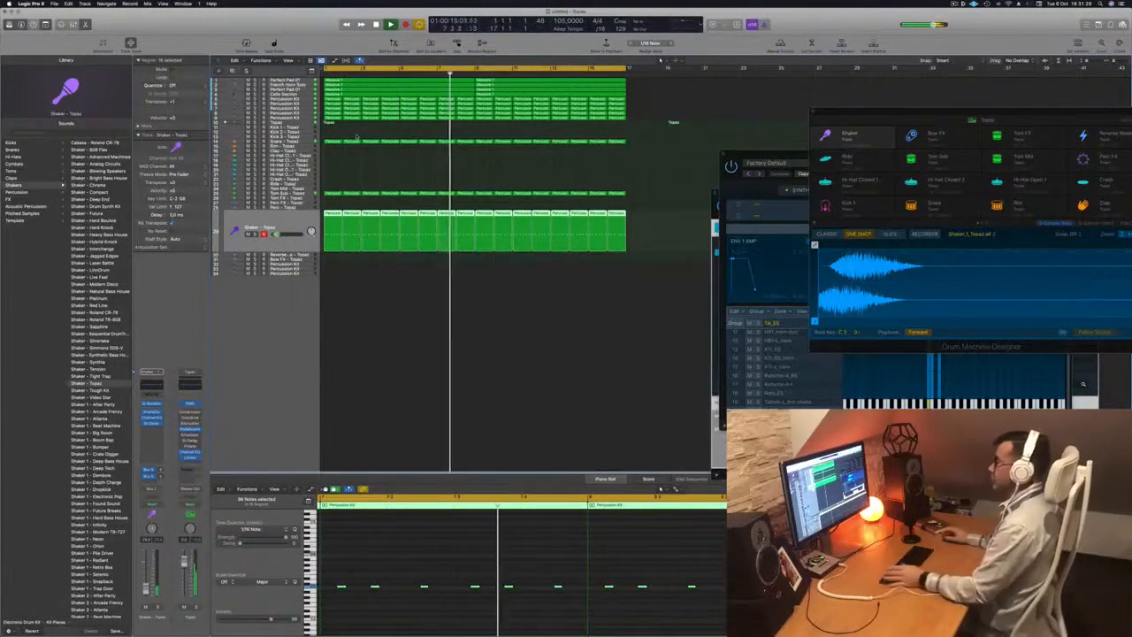
Step: Repeat all regions of the arrangement once after bar 17 and extend the cycle range to the end of the copies
{"action": "left_click", "coordinate": [568, 166]}
{"action": "key", "text": "Return"}
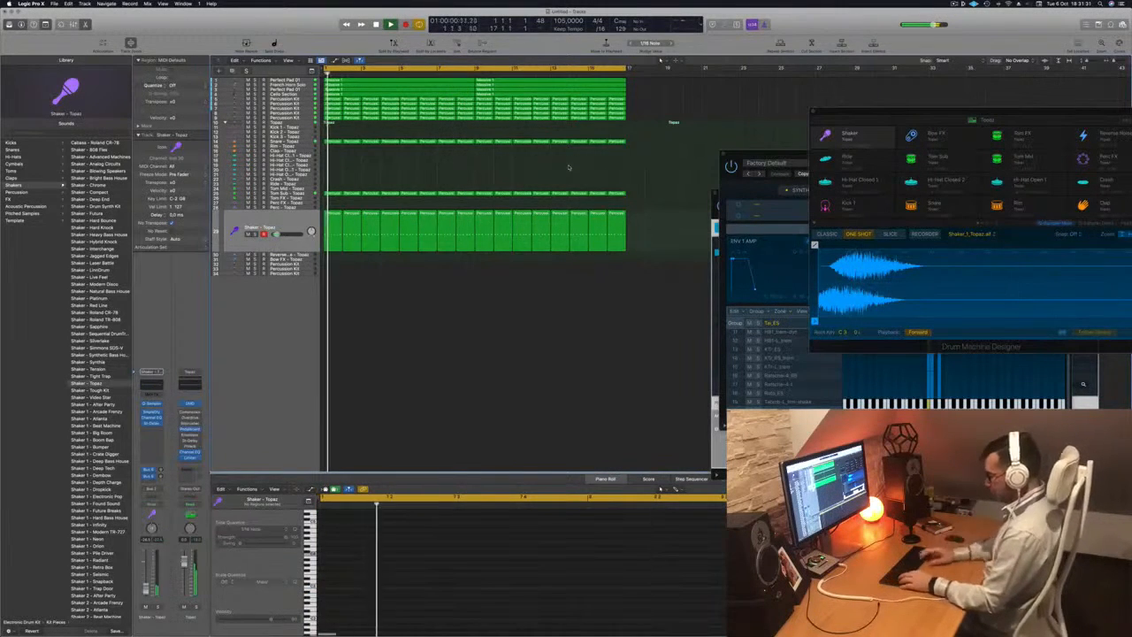
{"action": "key", "text": "super+a"}
{"action": "key", "text": "super+r"}
{"action": "key", "text": "super+Left"}
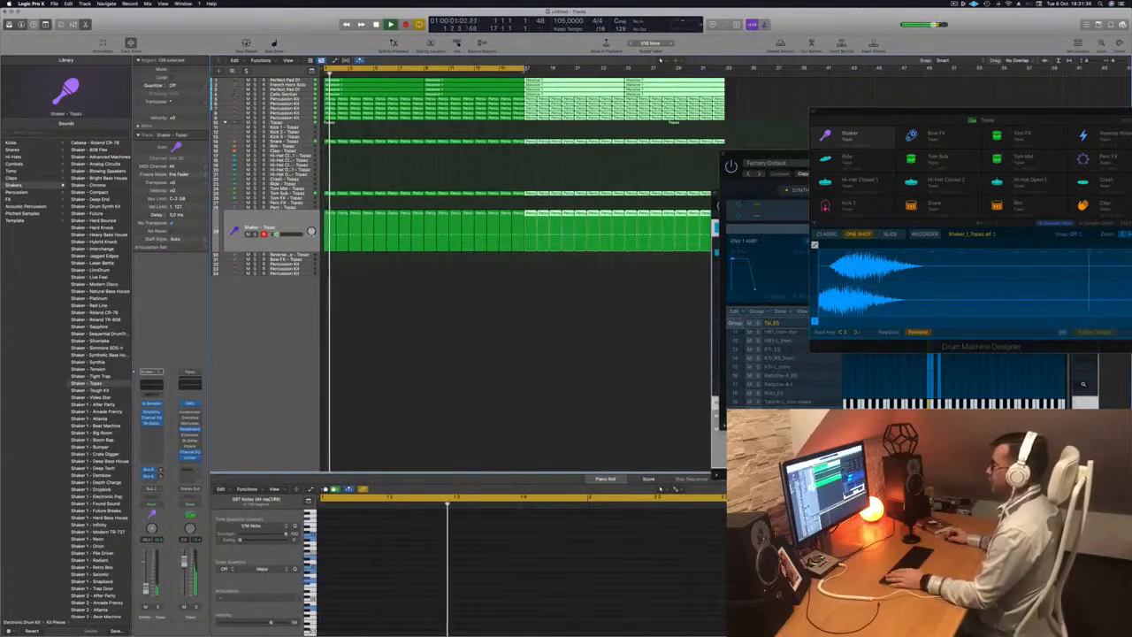
{"action": "left_click_drag", "start_coordinate": [524, 69], "coordinate": [718, 74]}
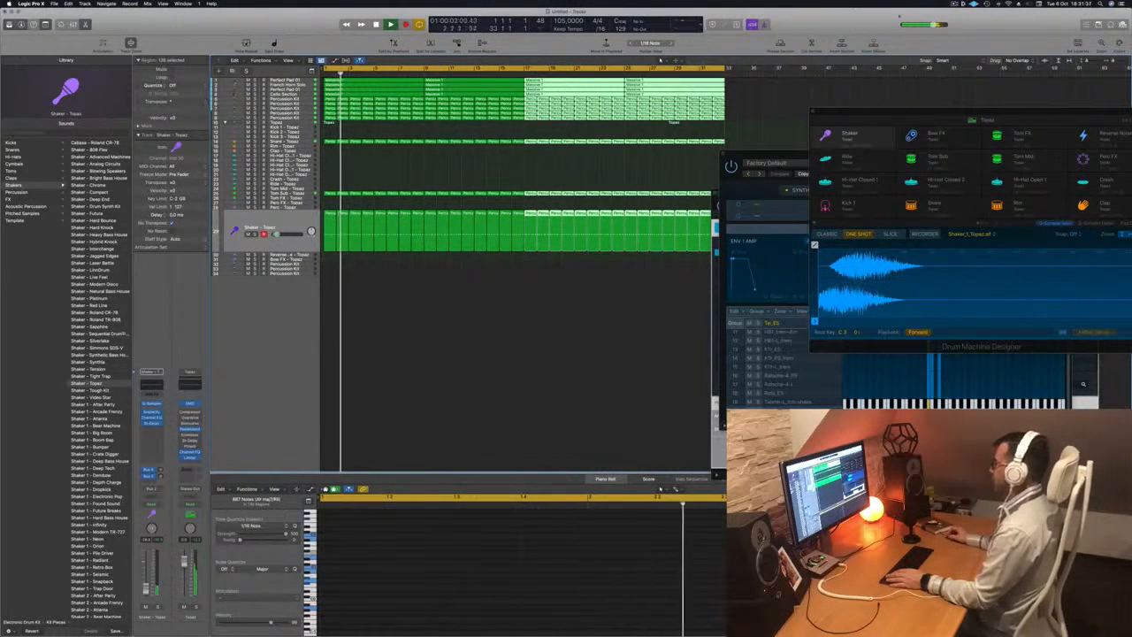
Step: Move the floating Percussion Kit instrument window lower and replay the arrangement from the start
{"action": "left_click", "coordinate": [955, 6]}
{"action": "left_click", "coordinate": [955, 5]}
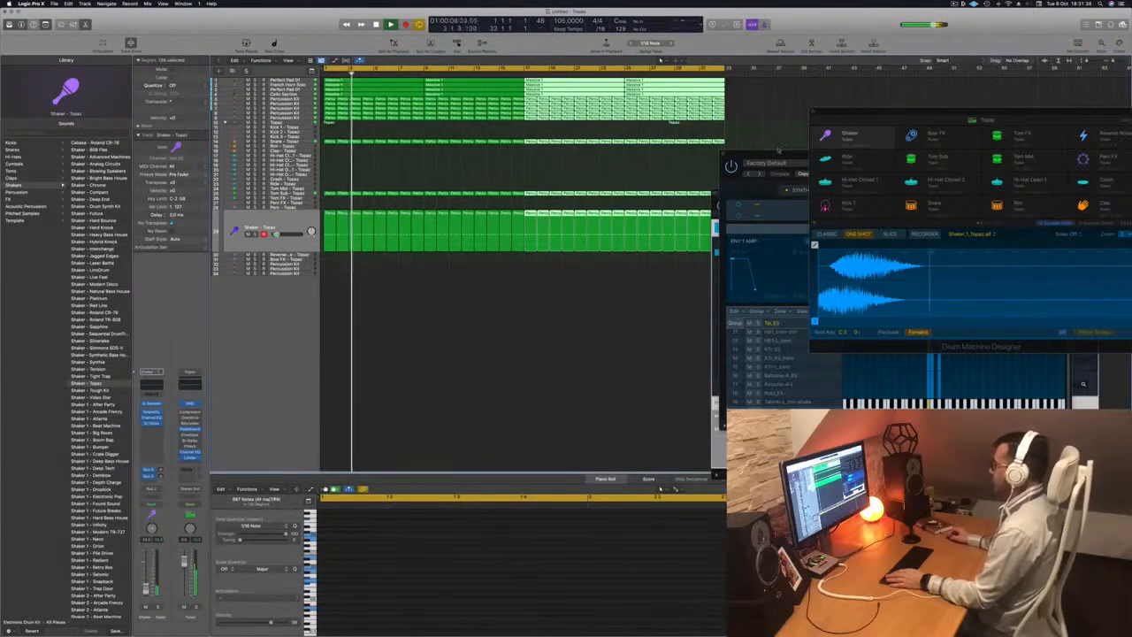
{"action": "left_click_drag", "start_coordinate": [769, 154], "coordinate": [817, 306]}
{"action": "key", "text": "space"}
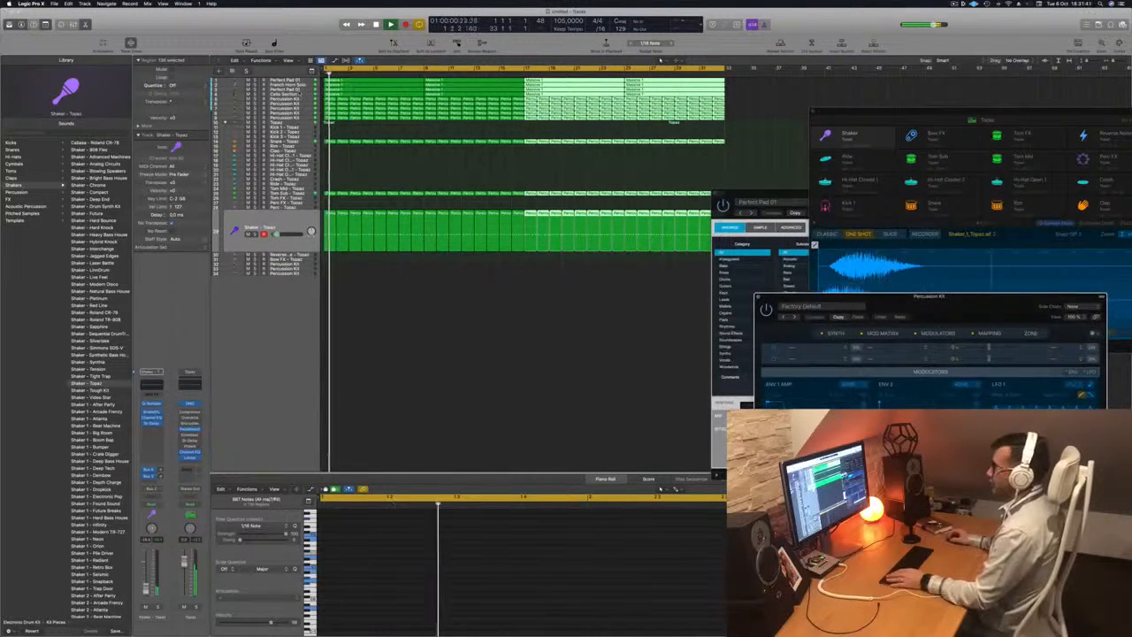
Step: Select the first Perfect Pad 01 track, listen to it soloed during playback, and turn the solo off
{"action": "left_click", "coordinate": [299, 90]}
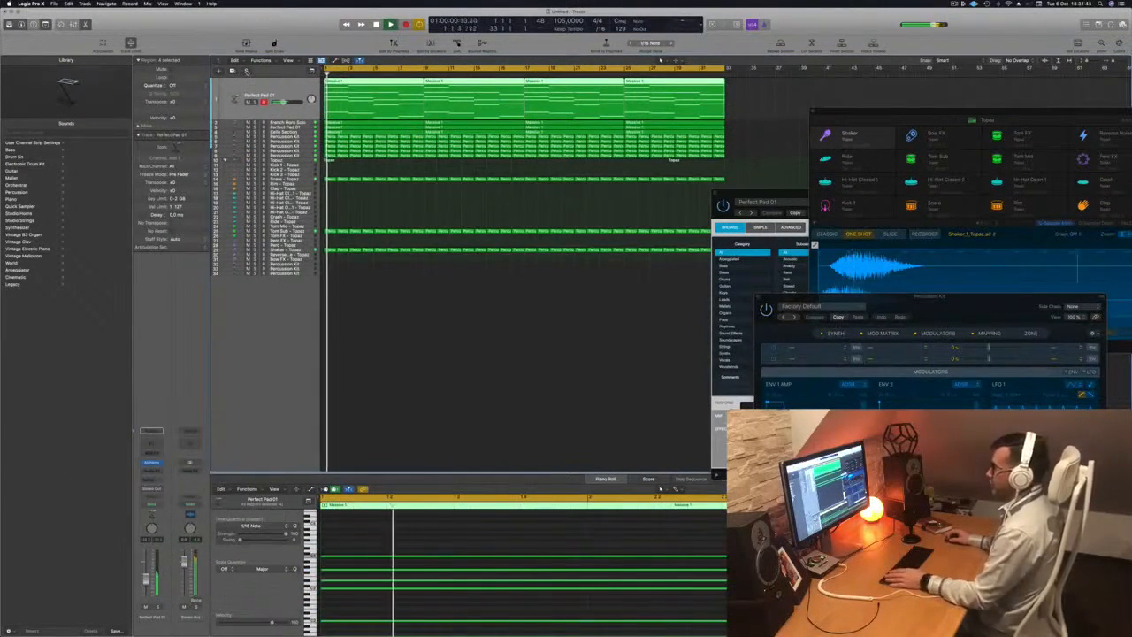
{"action": "key", "text": "s"}
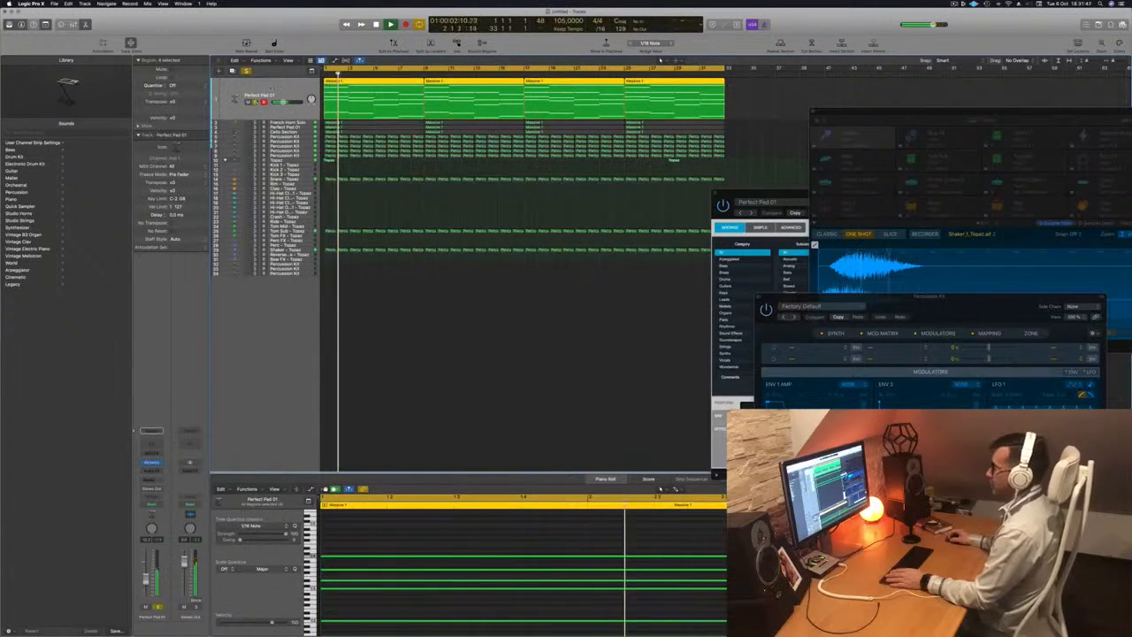
{"action": "key", "text": "s"}
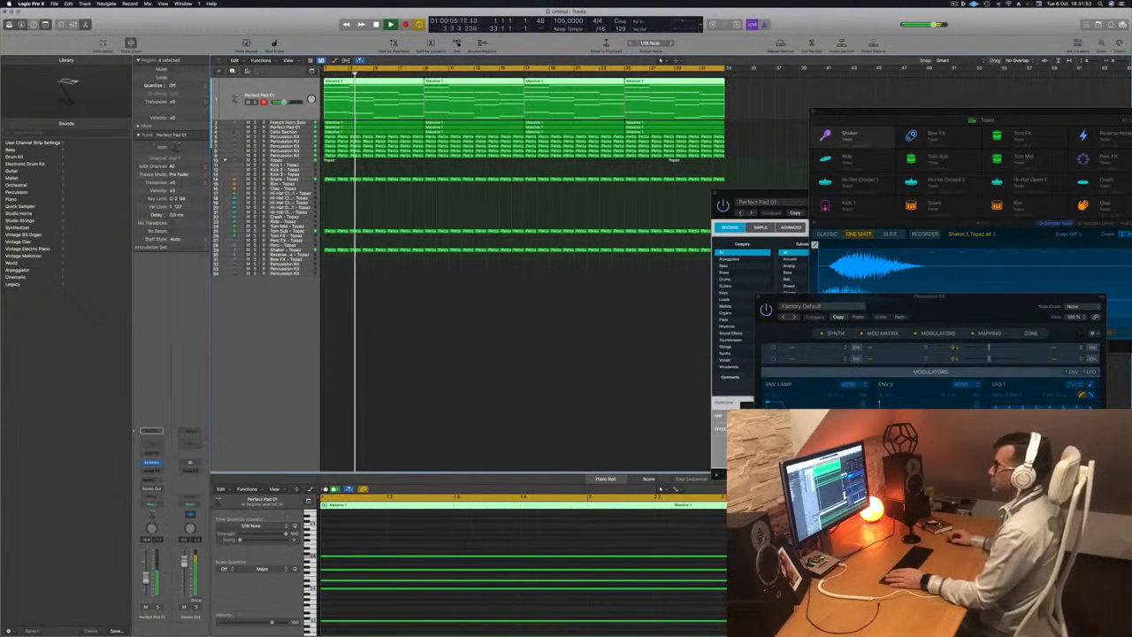
Step: Duplicate the Perfect Pad 01 track with its settings and copy its four regions onto the new track
{"action": "key", "text": "super+d"}
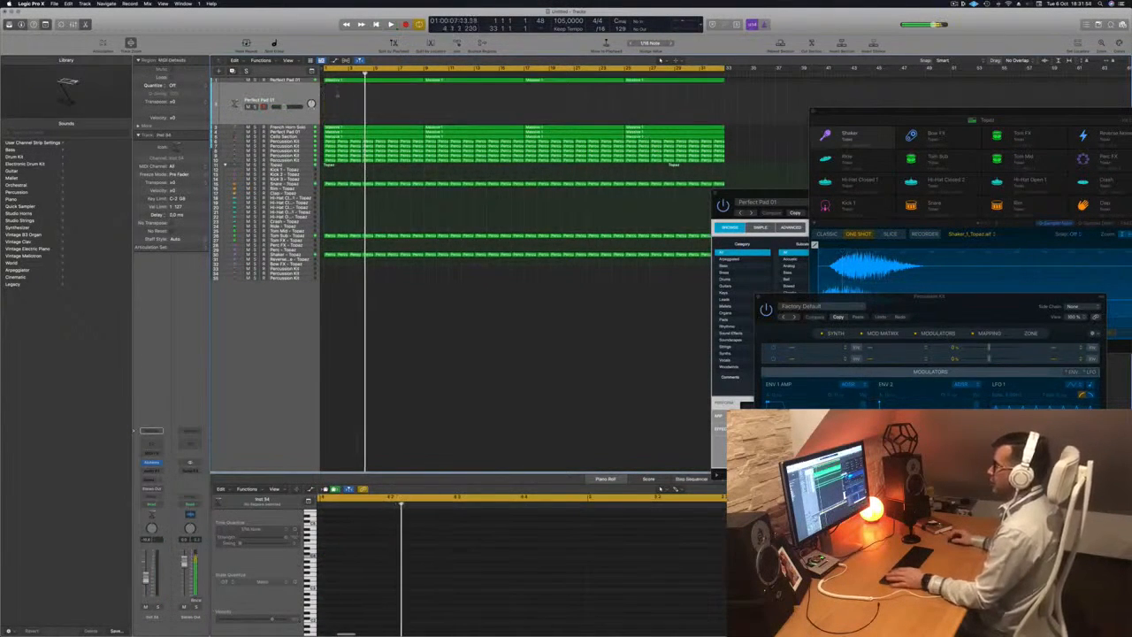
{"action": "left_click_drag", "start_coordinate": [723, 85], "coordinate": [725, 79]}
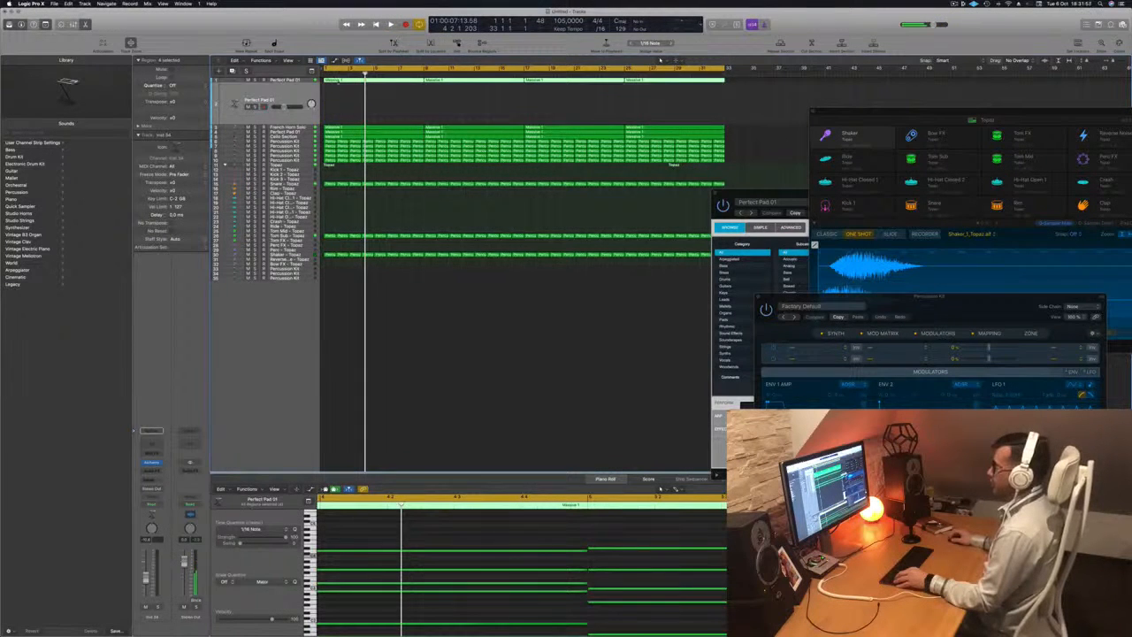
{"action": "left_click_drag", "start_coordinate": [338, 81], "coordinate": [340, 103]}
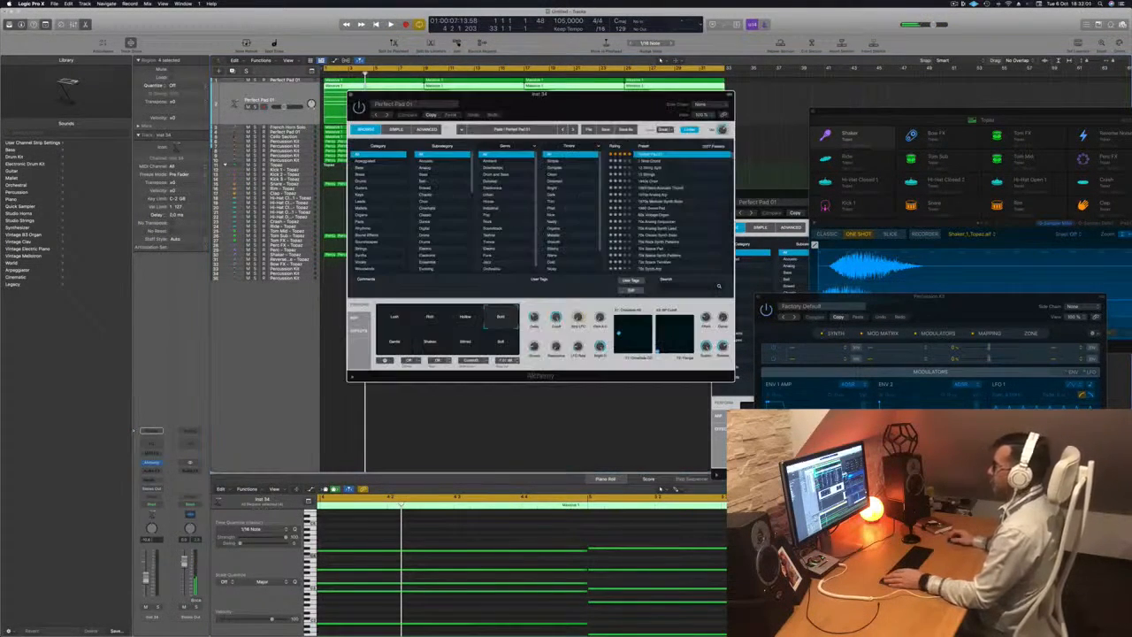
Step: Filter the new track's Alchemy presets to the Arpeggiated category, load 80s Simple Synth Patterns, and start playback
{"action": "left_click_drag", "start_coordinate": [496, 144], "coordinate": [482, 150]}
{"action": "left_click", "coordinate": [360, 169]}
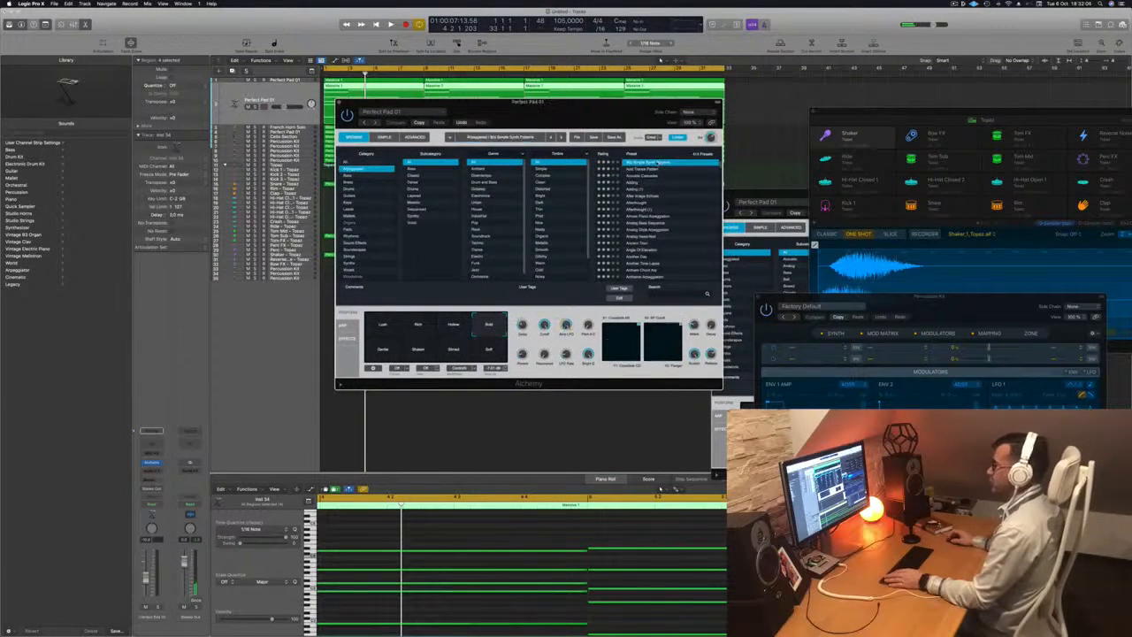
{"action": "left_click_drag", "start_coordinate": [619, 104], "coordinate": [761, 85]}
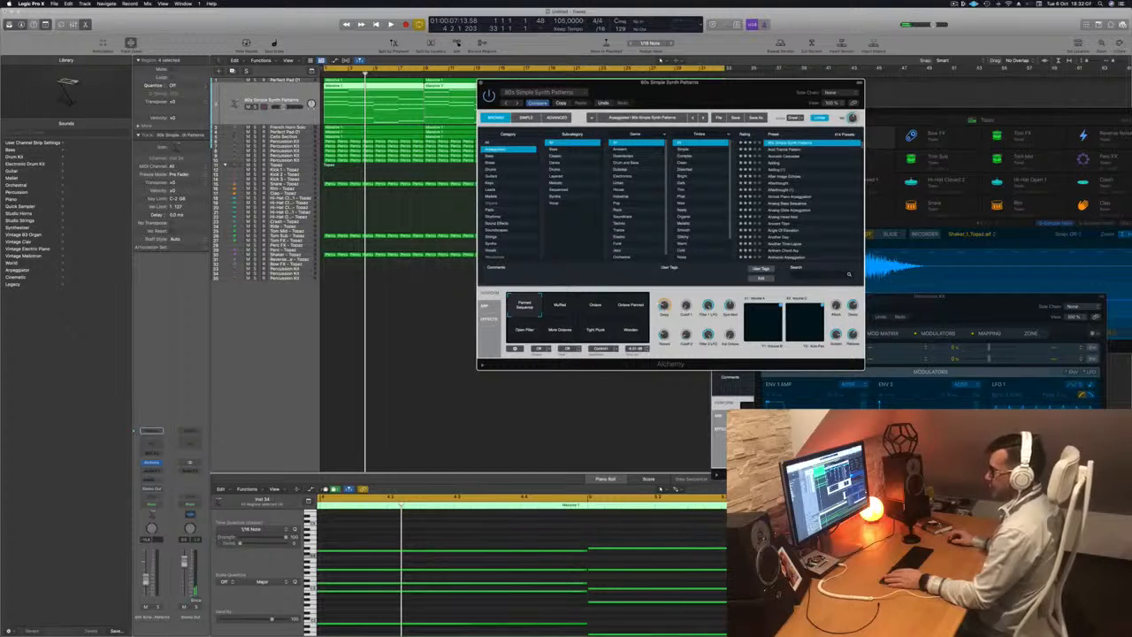
{"action": "key", "text": "space"}
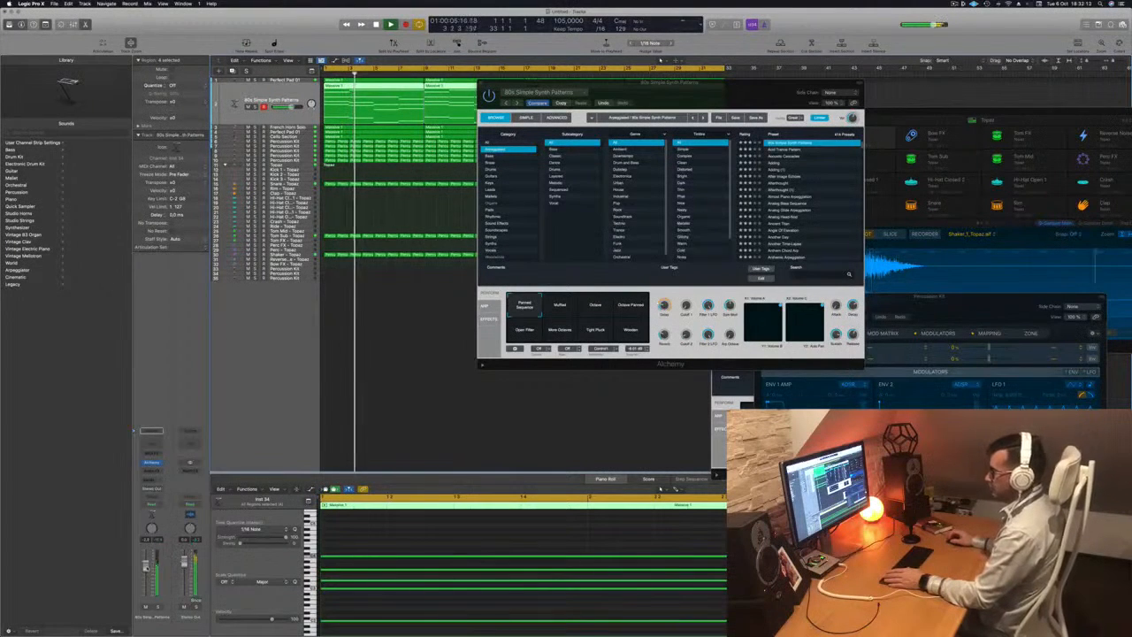
Step: Audition the Muffled, Octave and Open Filter variations of the 80s Simple Synth Patterns preset
{"action": "left_click", "coordinate": [560, 306]}
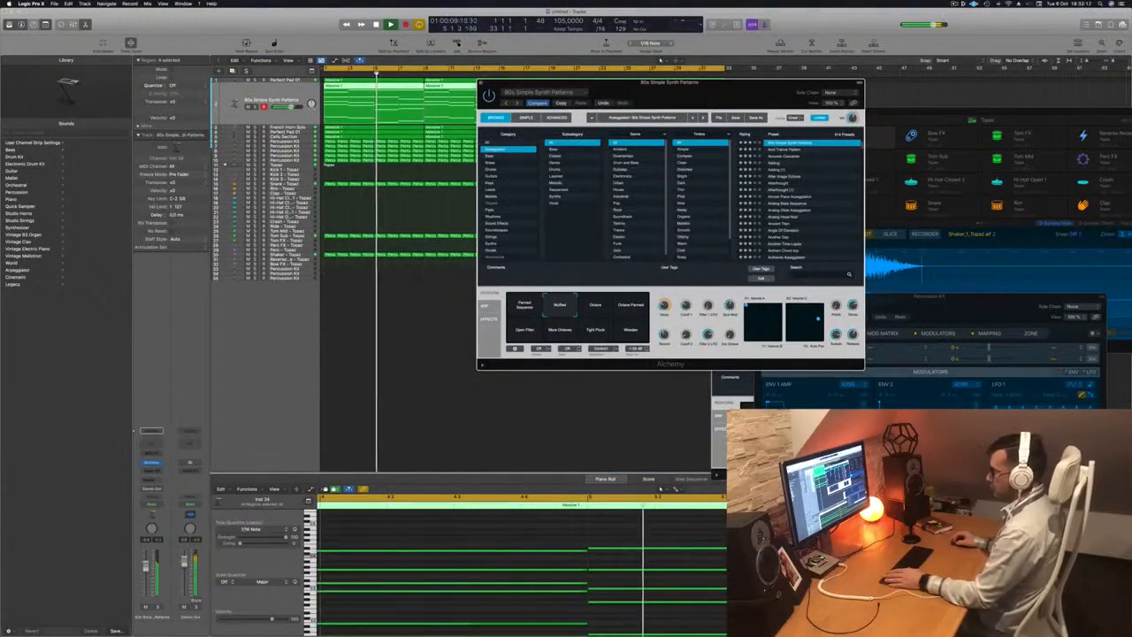
{"action": "left_click", "coordinate": [596, 305]}
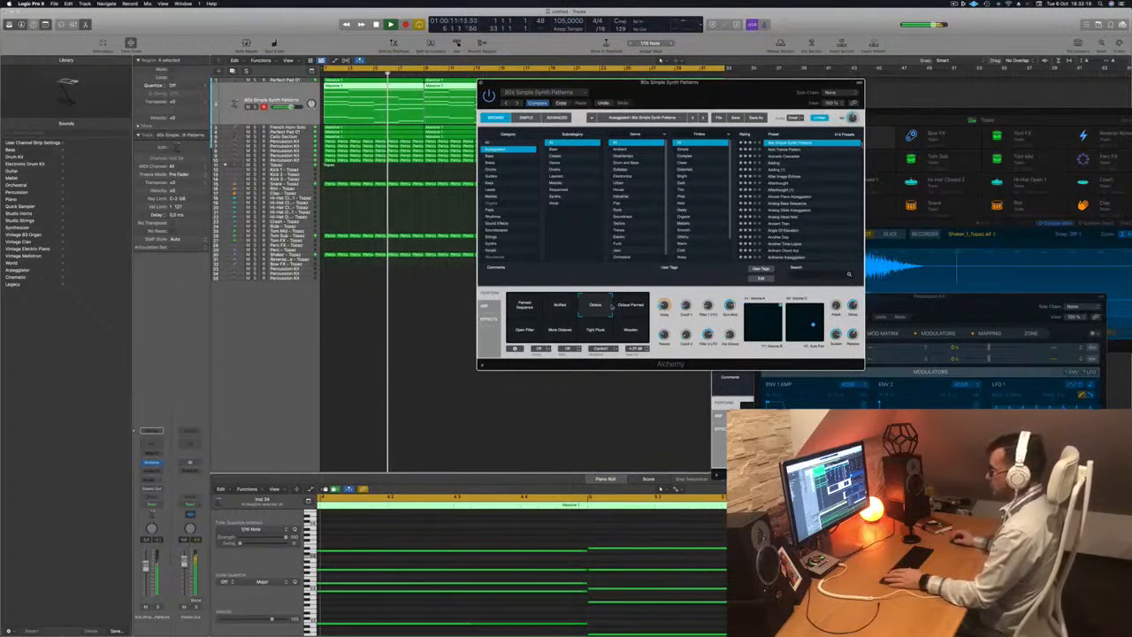
{"action": "left_click", "coordinate": [527, 330]}
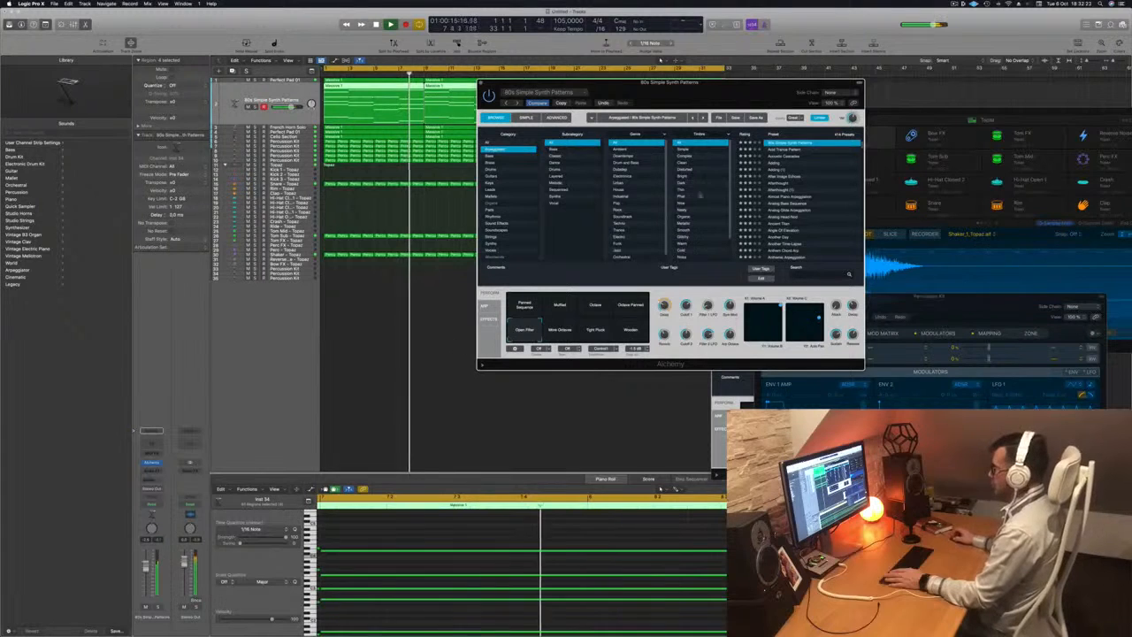
Step: Audition the Acid Trance Pattern, Acoustic Cascades and Adding presets in Alchemy on the duplicated track
{"action": "left_click", "coordinate": [793, 150]}
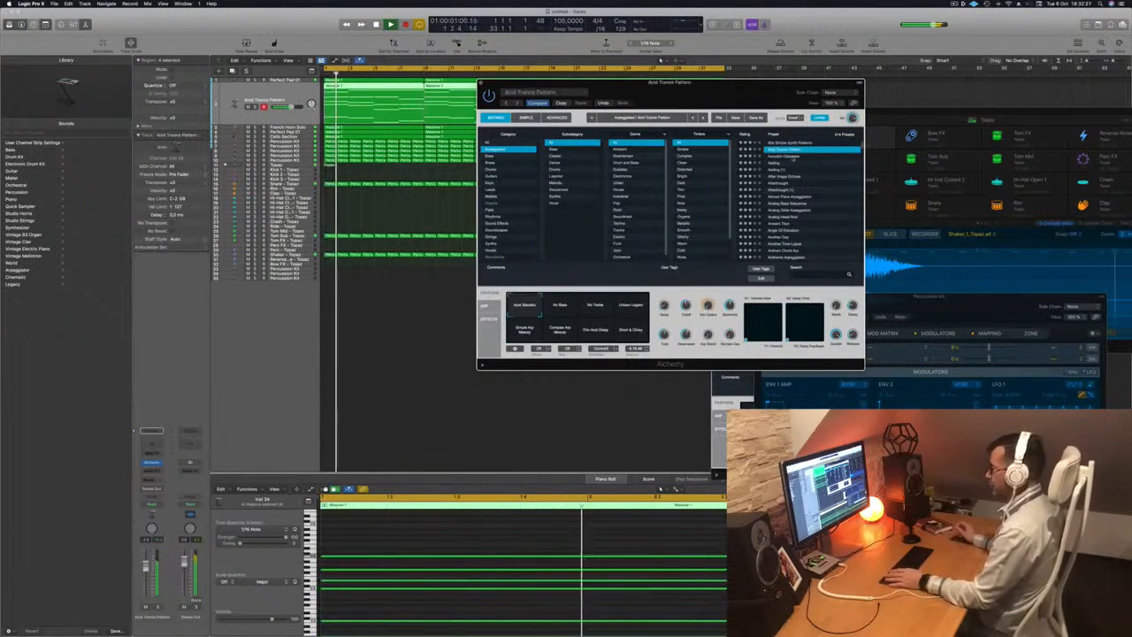
{"action": "left_click", "coordinate": [793, 156]}
{"action": "key", "text": "space"}
{"action": "left_click_drag", "start_coordinate": [760, 83], "coordinate": [779, 78]}
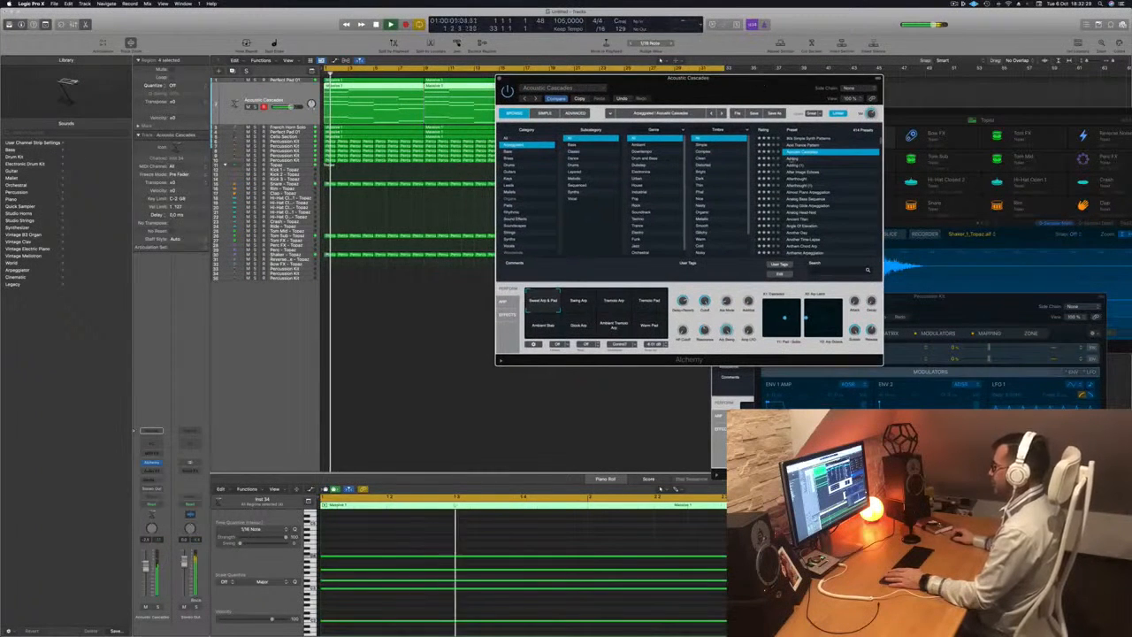
{"action": "left_click", "coordinate": [146, 566]}
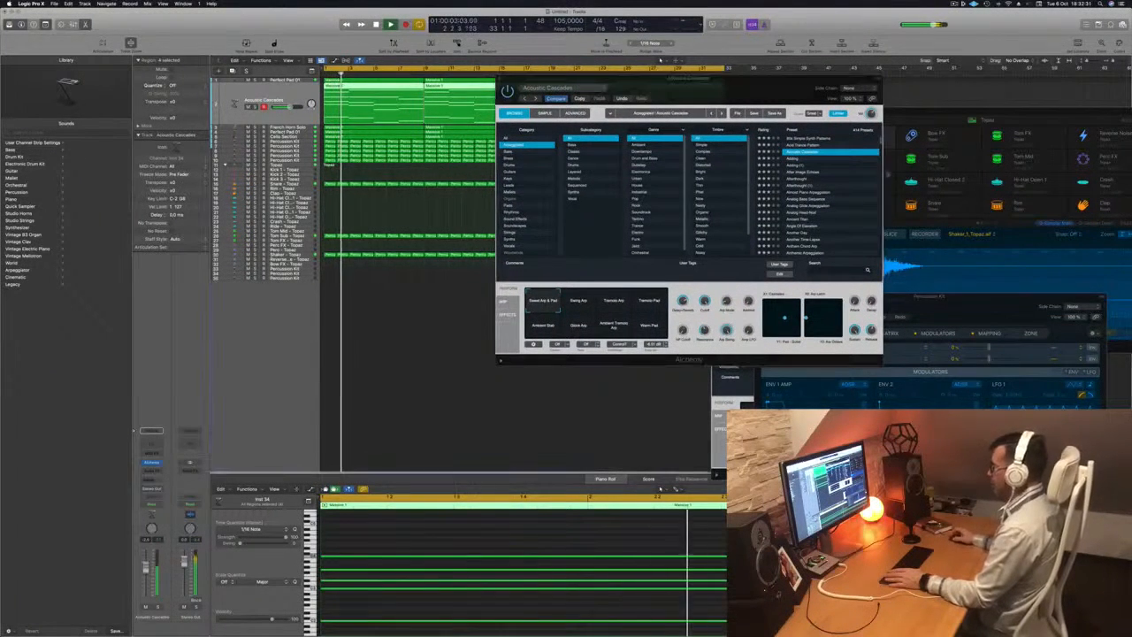
{"action": "left_click", "coordinate": [794, 159]}
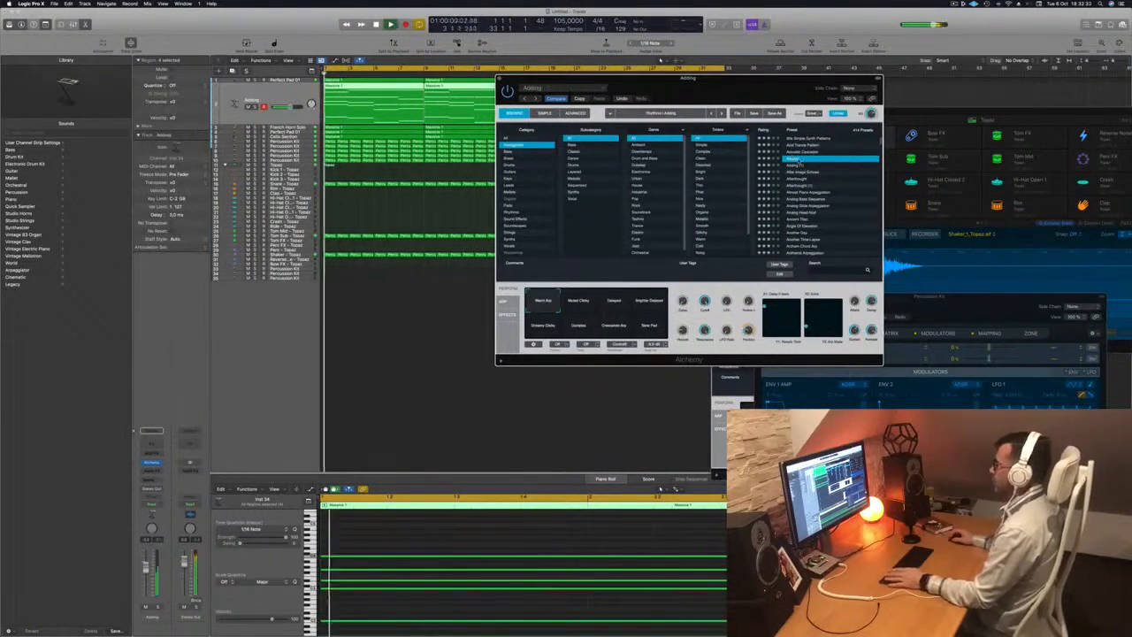
Step: Load the 1970s Analog Arp preset from the start of Alchemy's arpeggiated preset list
{"action": "scroll", "coordinate": [793, 161], "scroll_direction": "up", "scroll_amount": 3}
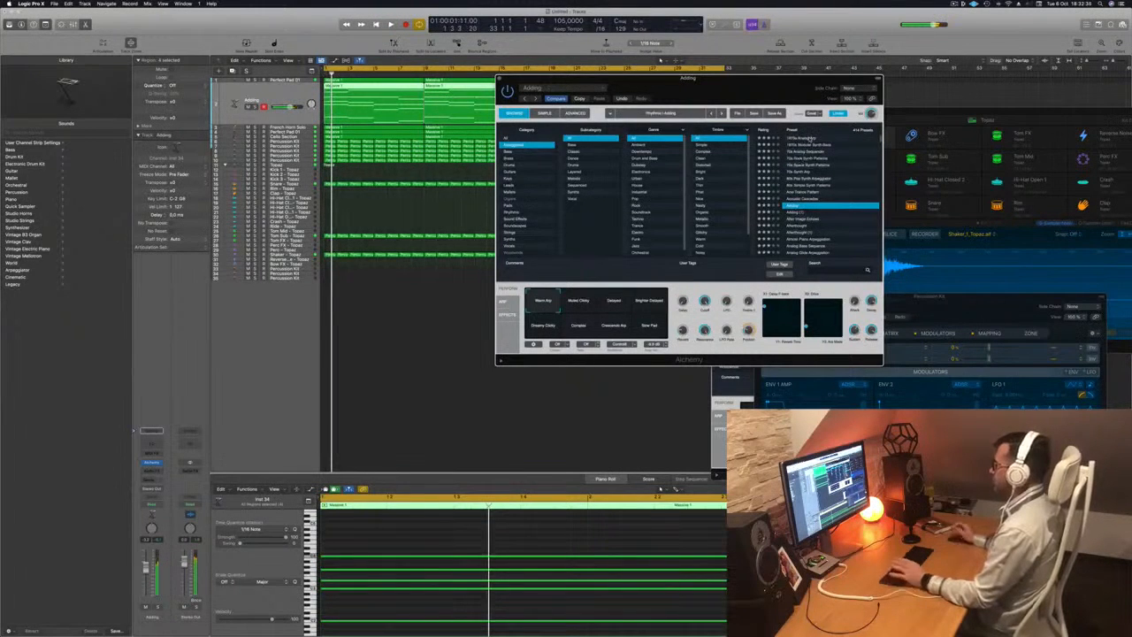
{"action": "left_click_drag", "start_coordinate": [774, 82], "coordinate": [788, 84]}
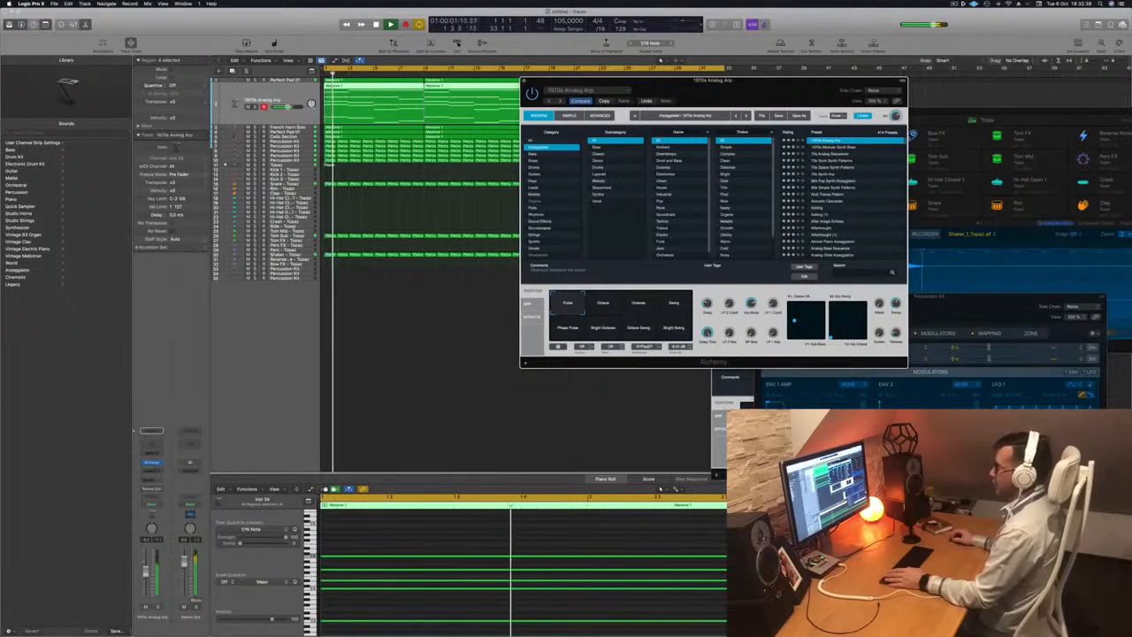
{"action": "left_click", "coordinate": [549, 399]}
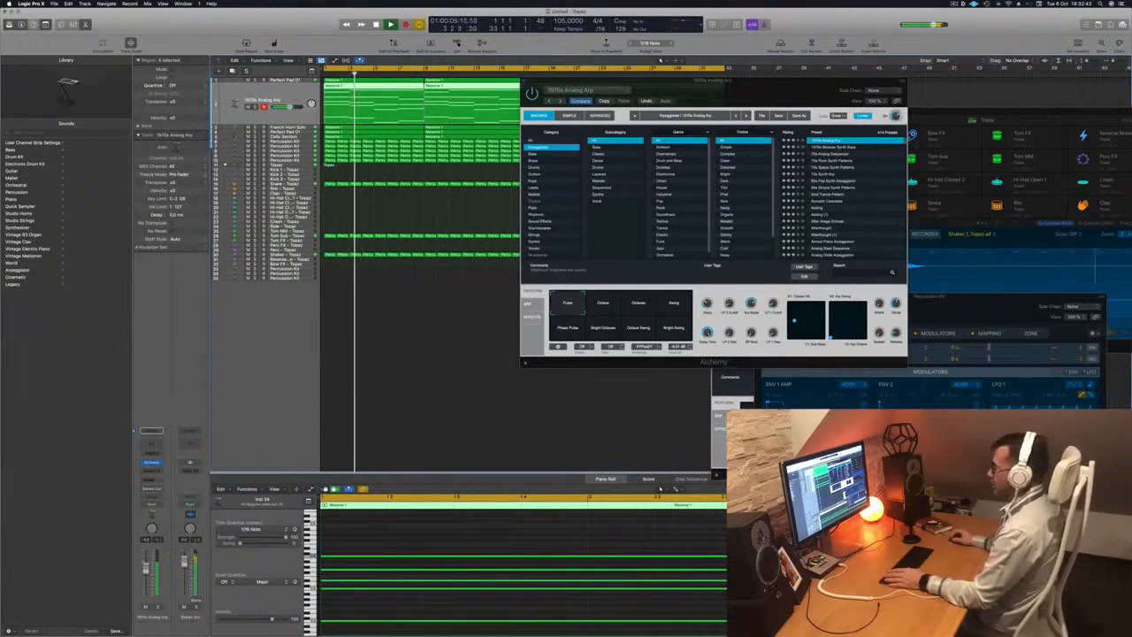
Step: Audition the 1970s Analog Arp variations from Octaves and Swing through Phase Pulse to Bright Swing, and return to Pulse
{"action": "left_click", "coordinate": [633, 309]}
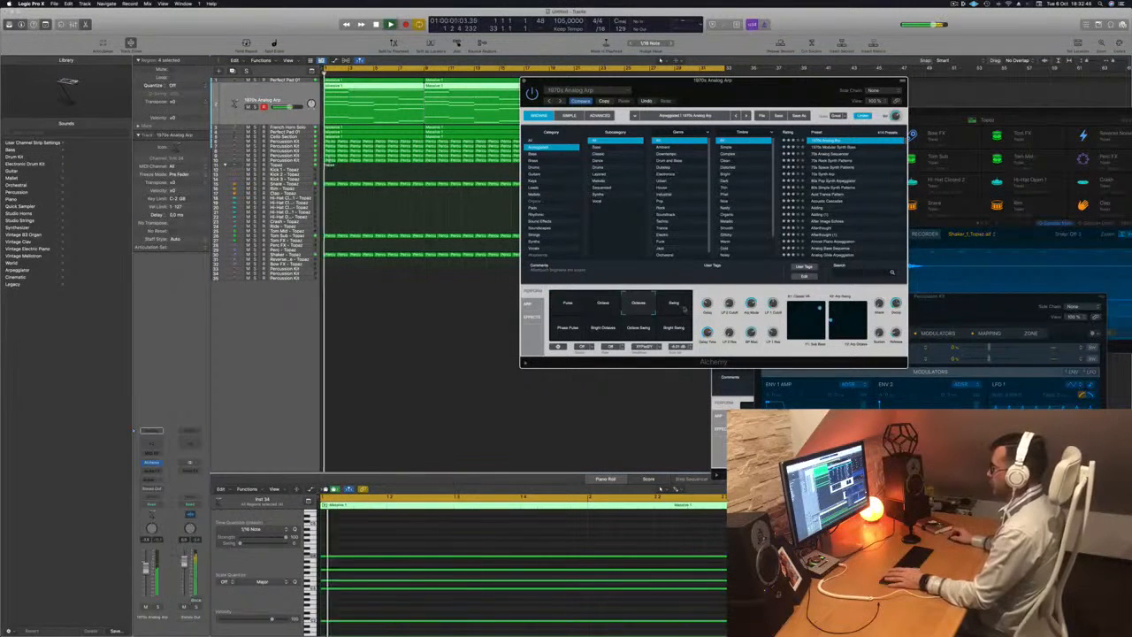
{"action": "left_click", "coordinate": [678, 306]}
{"action": "left_click", "coordinate": [567, 328]}
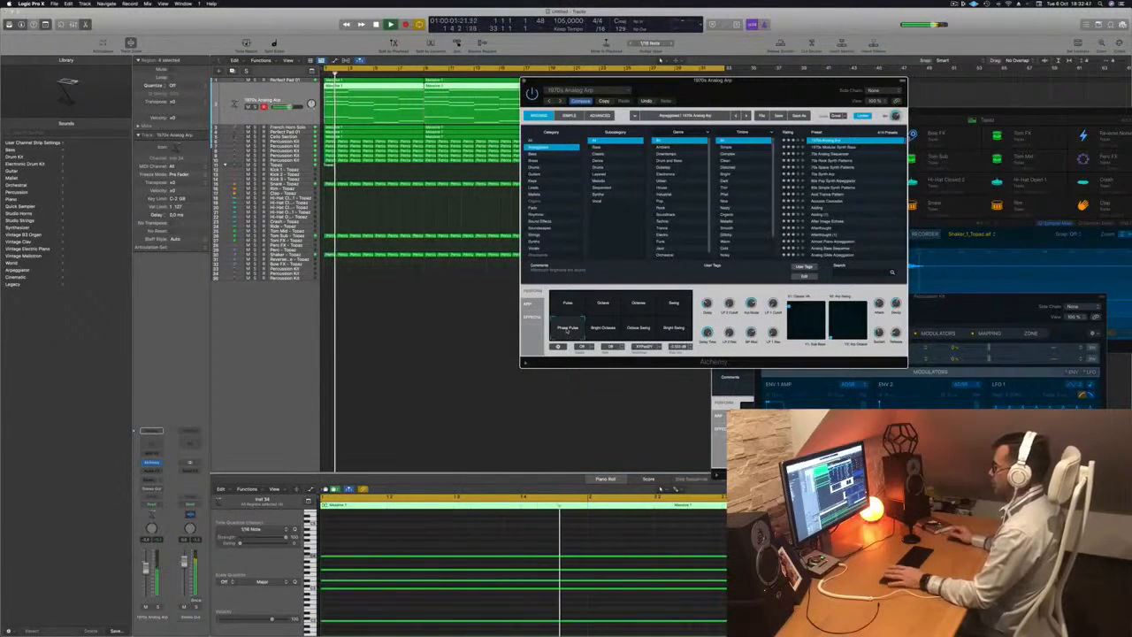
{"action": "left_click", "coordinate": [601, 329]}
{"action": "left_click", "coordinate": [637, 328]}
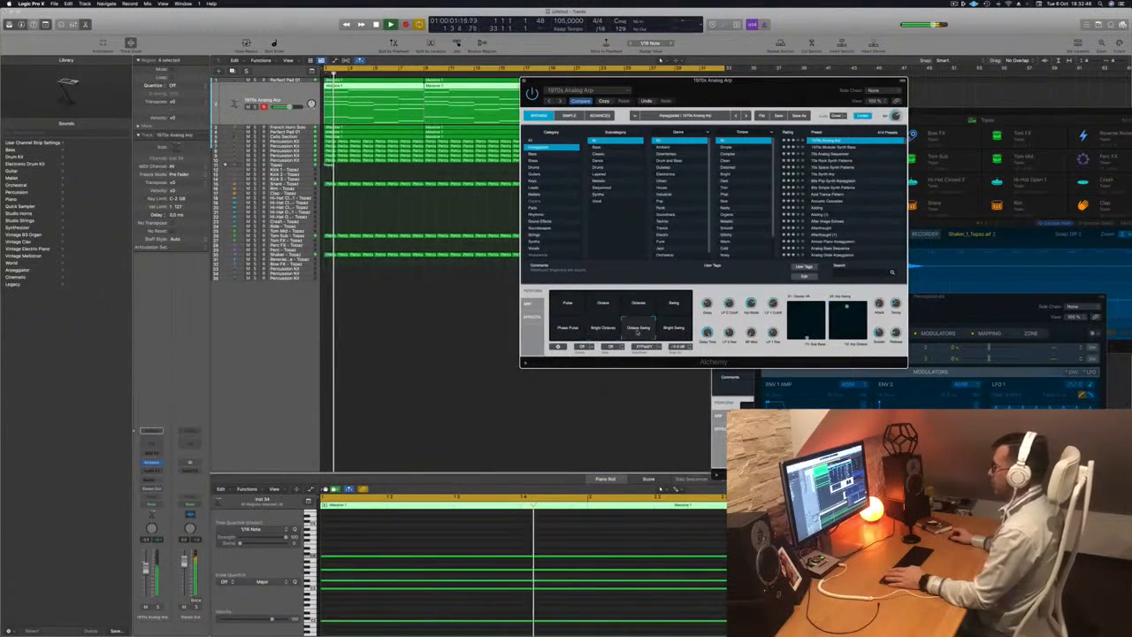
{"action": "left_click", "coordinate": [671, 330]}
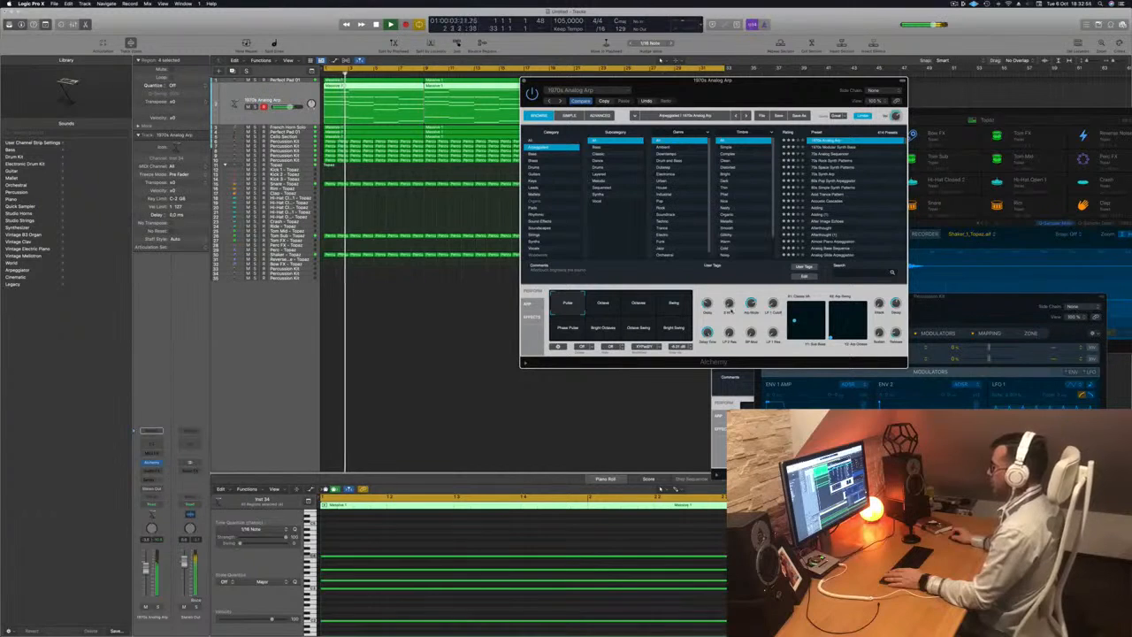
Step: Audition the 1970s Modular Synth Bass preset during playback, and load 70s Analog Sequencer on the arpeggio track
{"action": "key", "text": "space"}
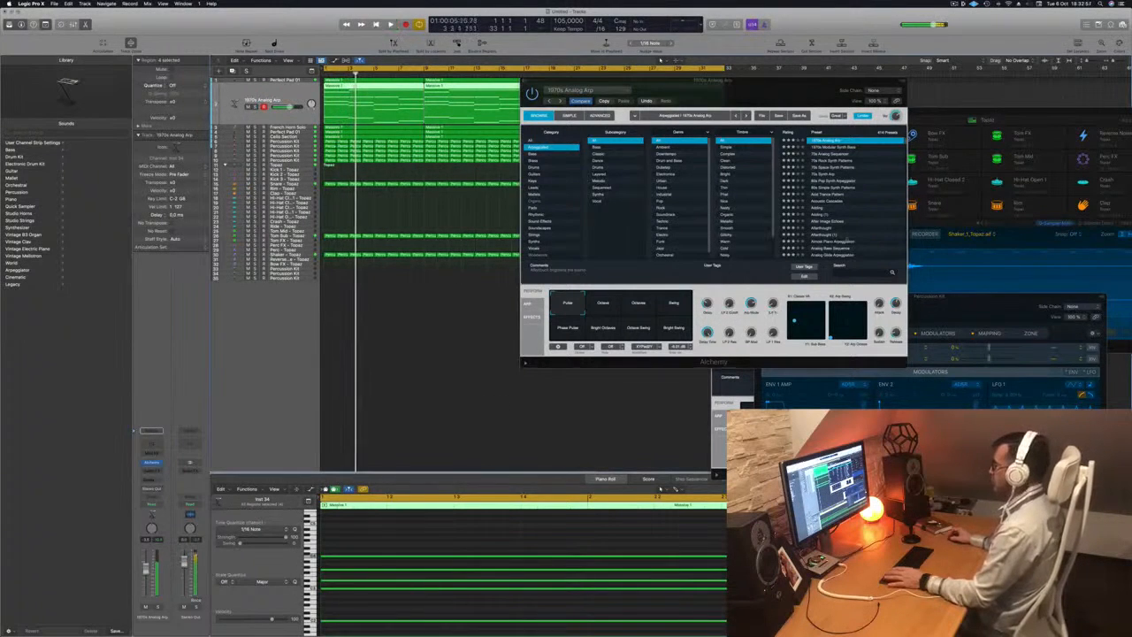
{"action": "key", "text": "space"}
{"action": "left_click", "coordinate": [839, 148]}
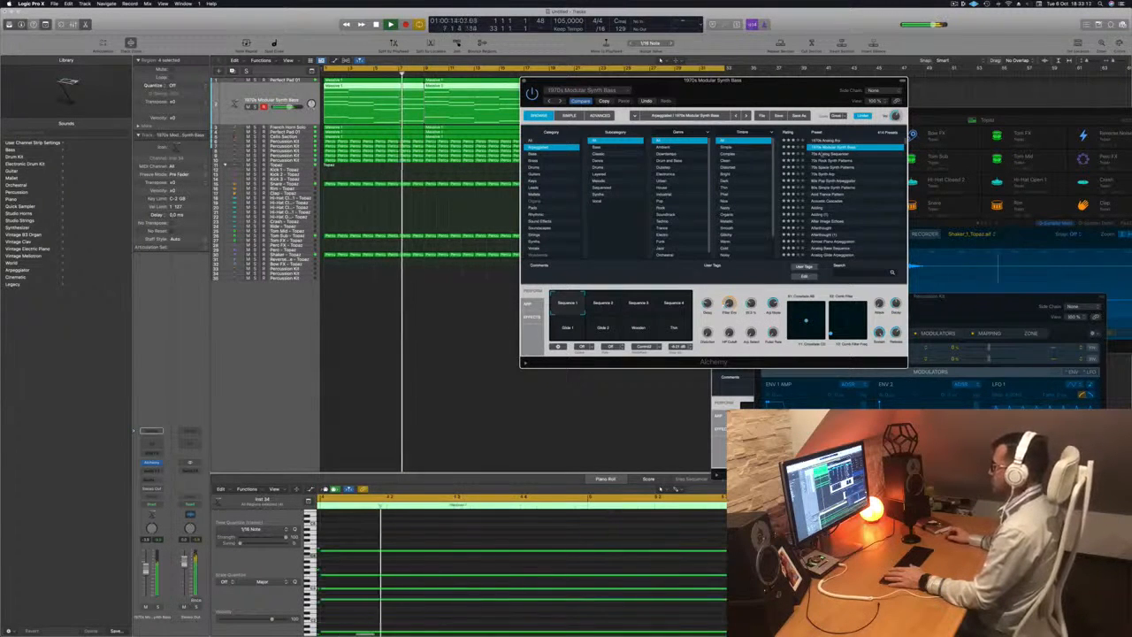
{"action": "key", "text": "Down"}
Step: Close the 70s Analog Sequencer and Perfect Pad 01 Alchemy windows to clear the arrangement area
{"action": "left_click_drag", "start_coordinate": [783, 80], "coordinate": [822, 77]}
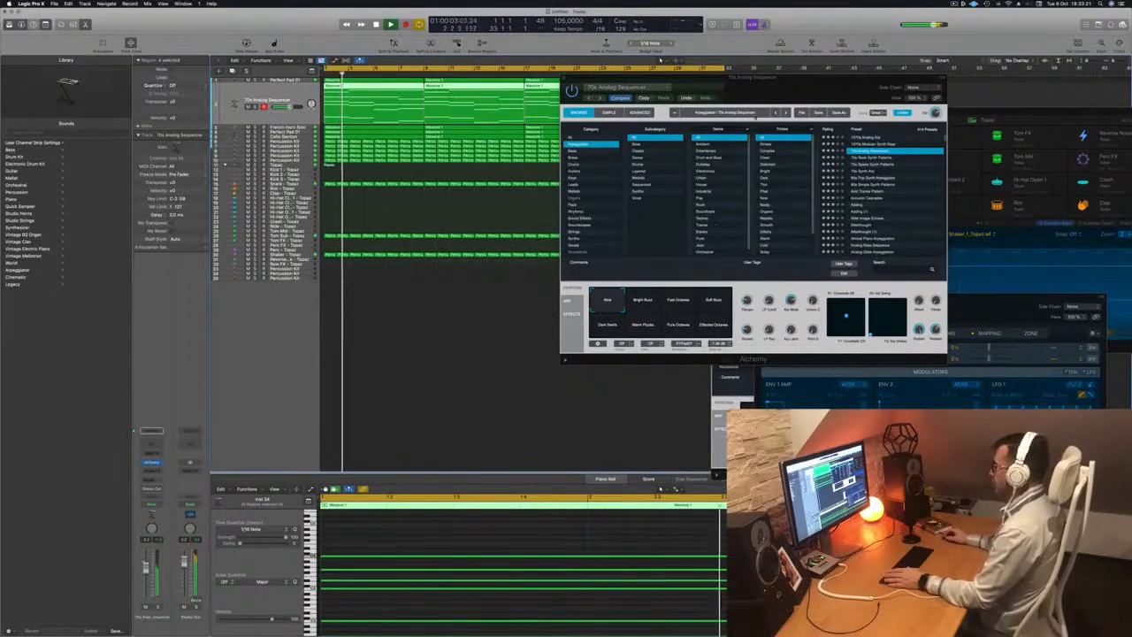
{"action": "left_click_drag", "start_coordinate": [768, 87], "coordinate": [817, 128]}
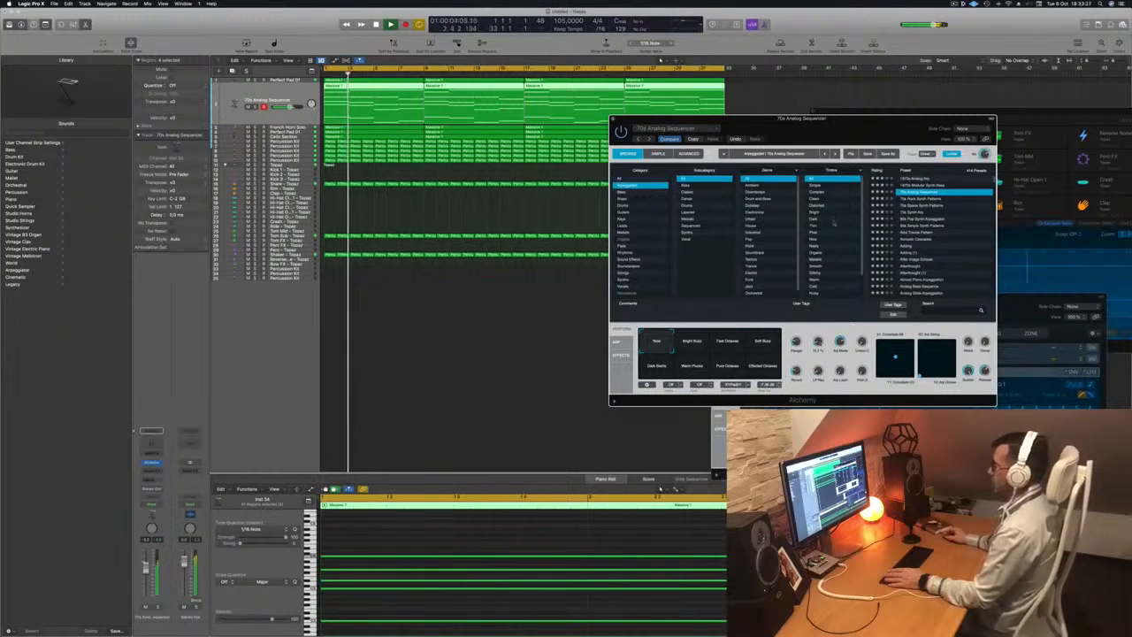
{"action": "left_click_drag", "start_coordinate": [852, 127], "coordinate": [673, 207]}
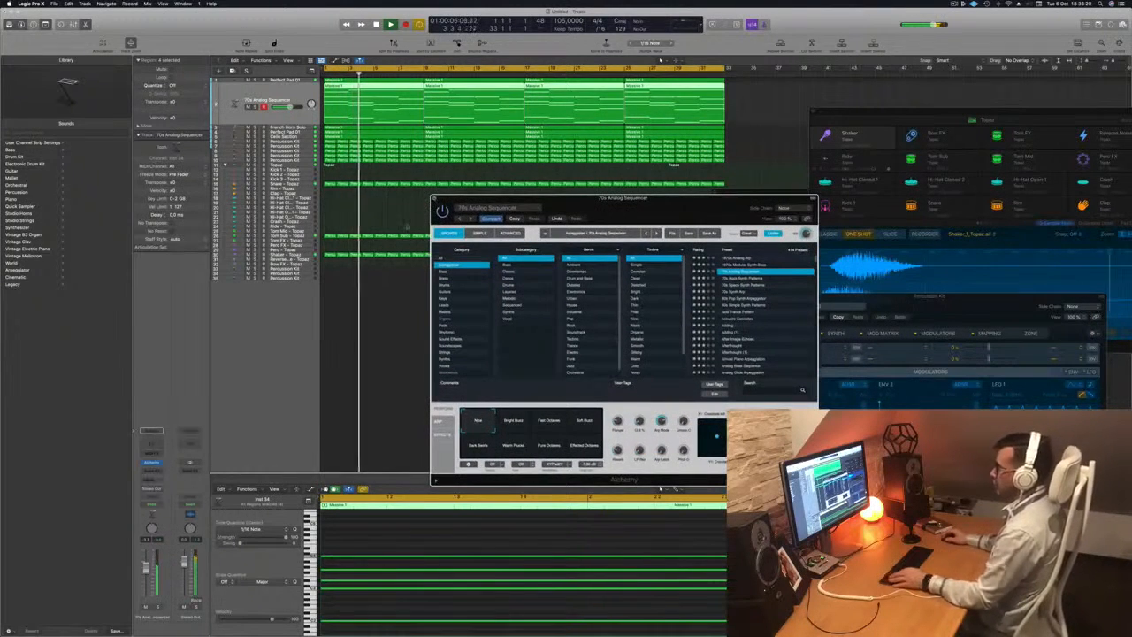
{"action": "left_click", "coordinate": [435, 199]}
{"action": "scroll", "coordinate": [407, 221], "scroll_direction": "left", "scroll_amount": 2}
{"action": "scroll", "coordinate": [407, 221], "scroll_direction": "left", "scroll_amount": 1}
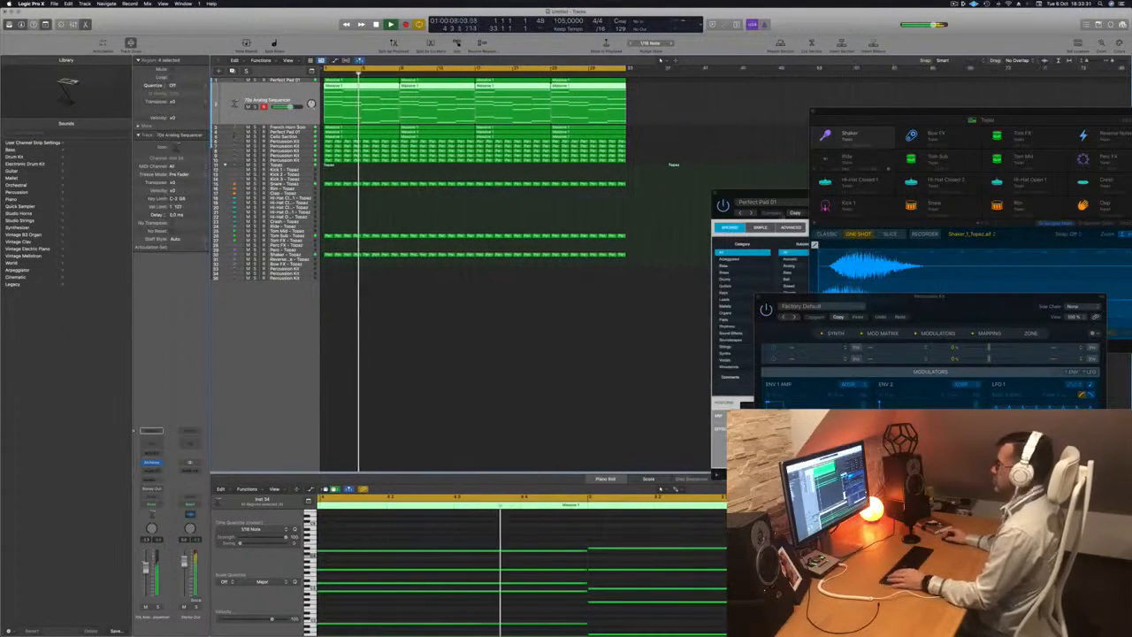
{"action": "left_click_drag", "start_coordinate": [783, 193], "coordinate": [450, 256]}
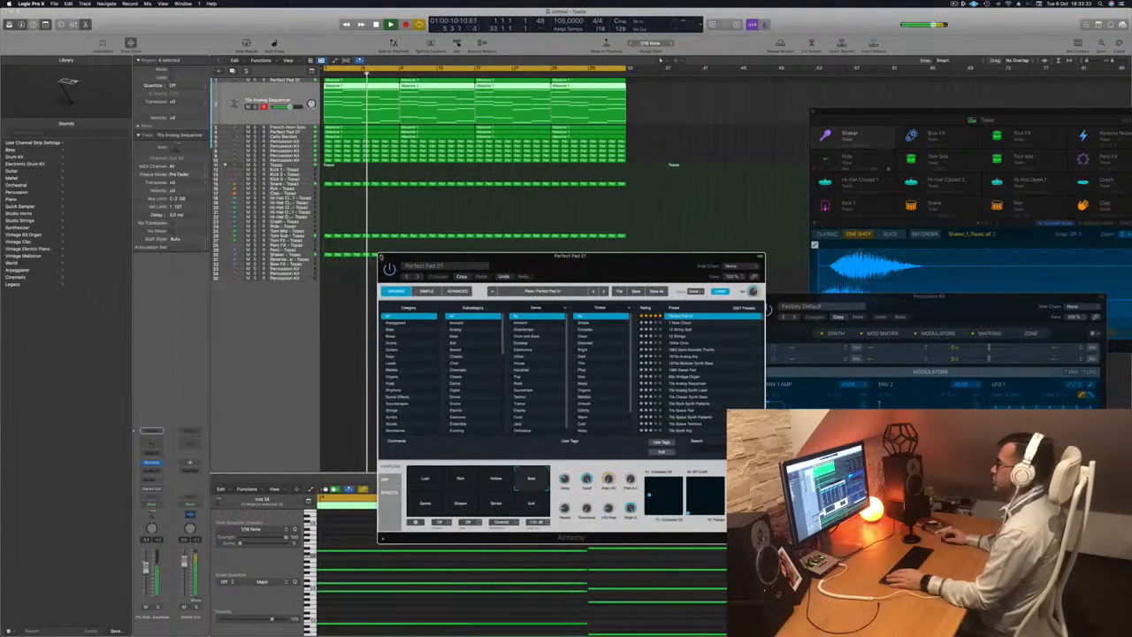
{"action": "left_click", "coordinate": [381, 256]}
Step: Select all regions and color and name them by their tracks
{"action": "left_click", "coordinate": [376, 216]}
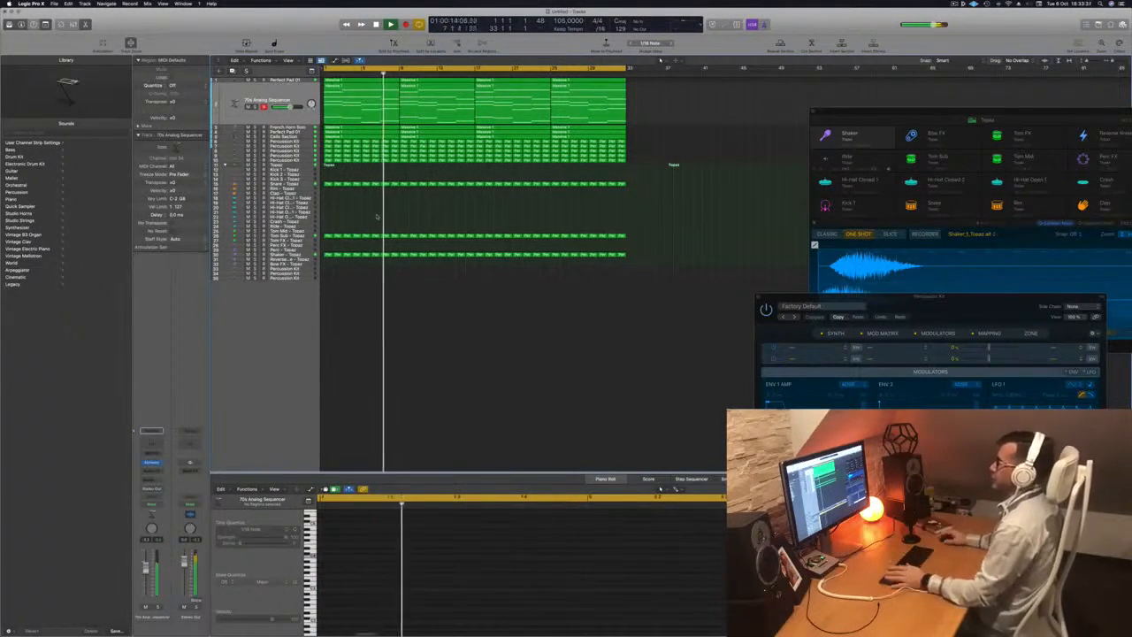
{"action": "key", "text": "super+a"}
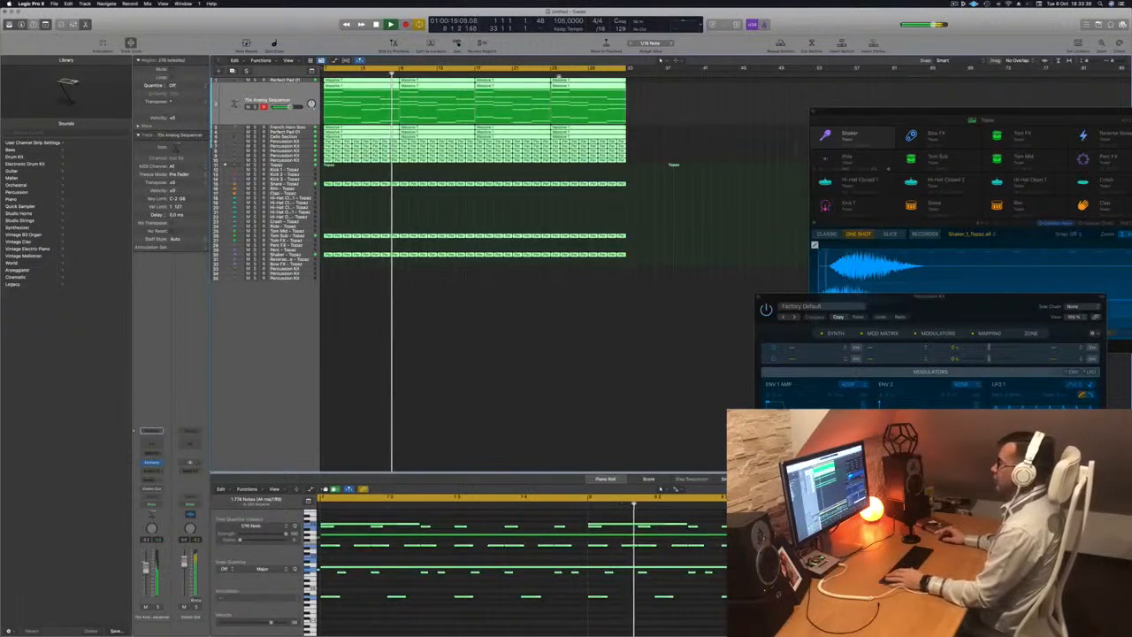
{"action": "right_click", "coordinate": [538, 80]}
{"action": "left_click", "coordinate": [544, 84]}
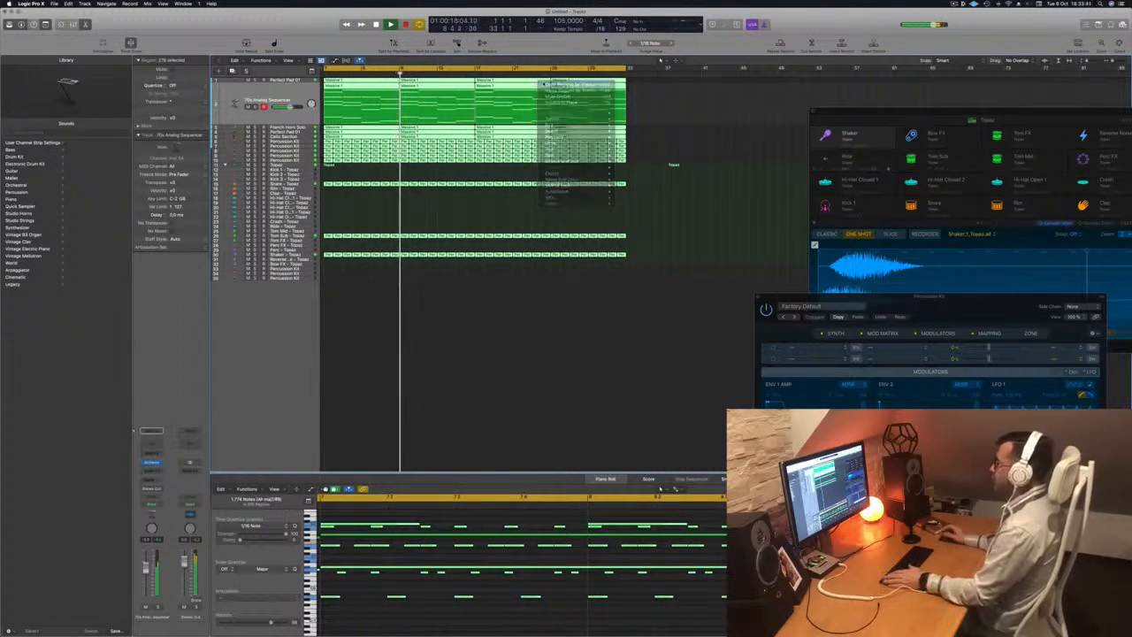
{"action": "right_click", "coordinate": [530, 79]}
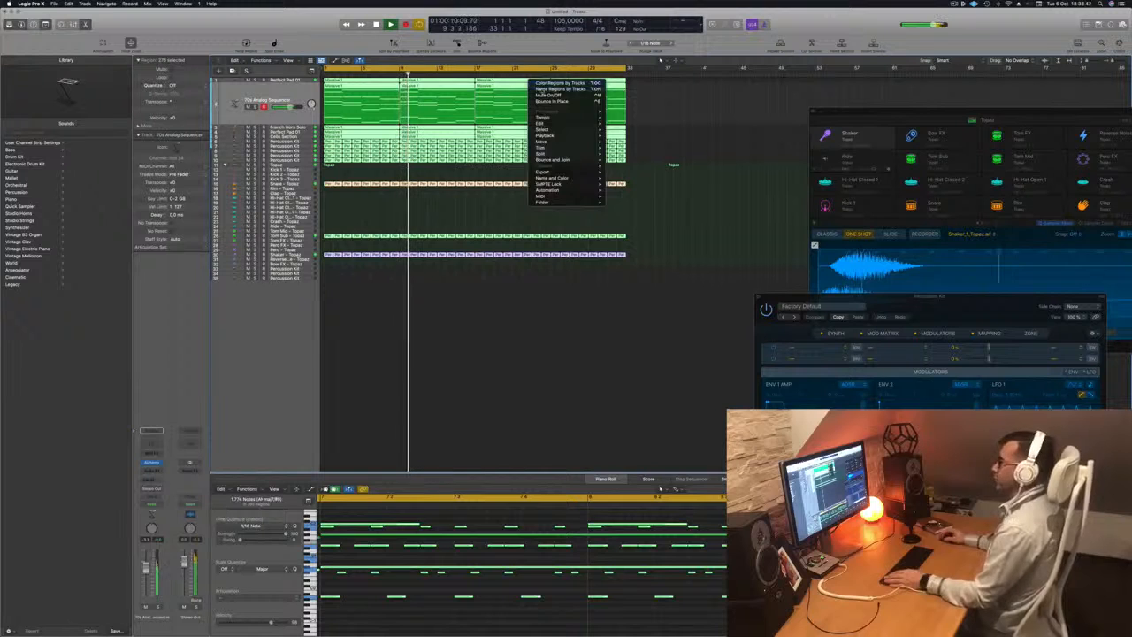
{"action": "left_click", "coordinate": [542, 90]}
{"action": "key", "text": "super+Right"}
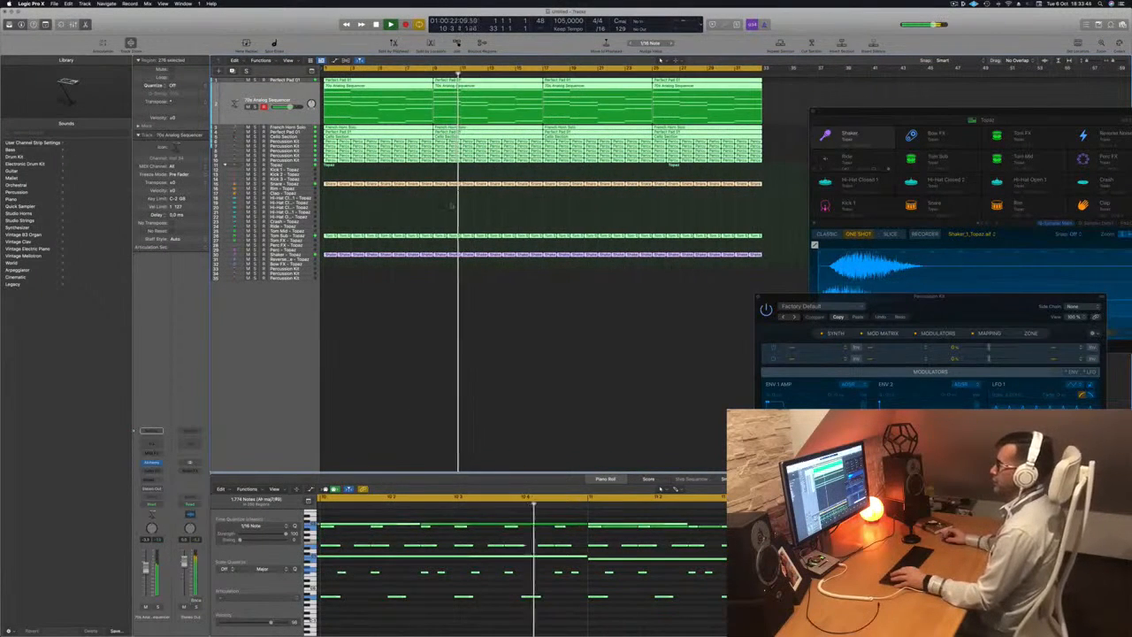
{"action": "left_click", "coordinate": [451, 205]}
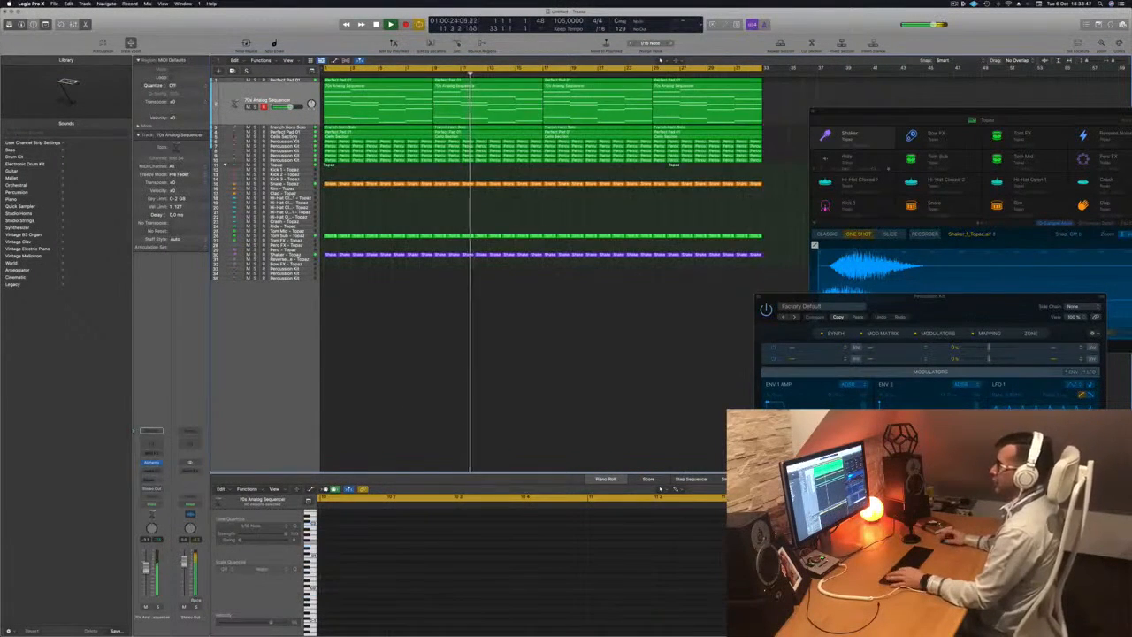
Step: Check the French Horn Solo, Perfect Pad 01 and 70s Analog Sequencer tracks during playback, soloing the sequencer briefly
{"action": "scroll", "coordinate": [415, 209], "scroll_direction": "down", "scroll_amount": 5}
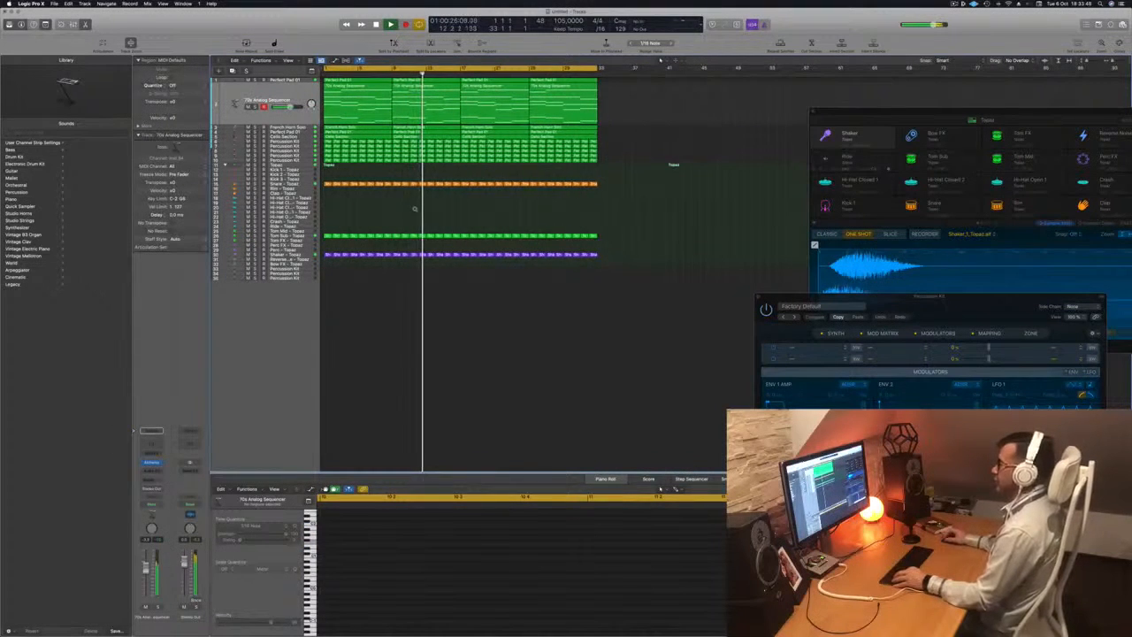
{"action": "scroll", "coordinate": [415, 209], "scroll_direction": "up", "scroll_amount": 1}
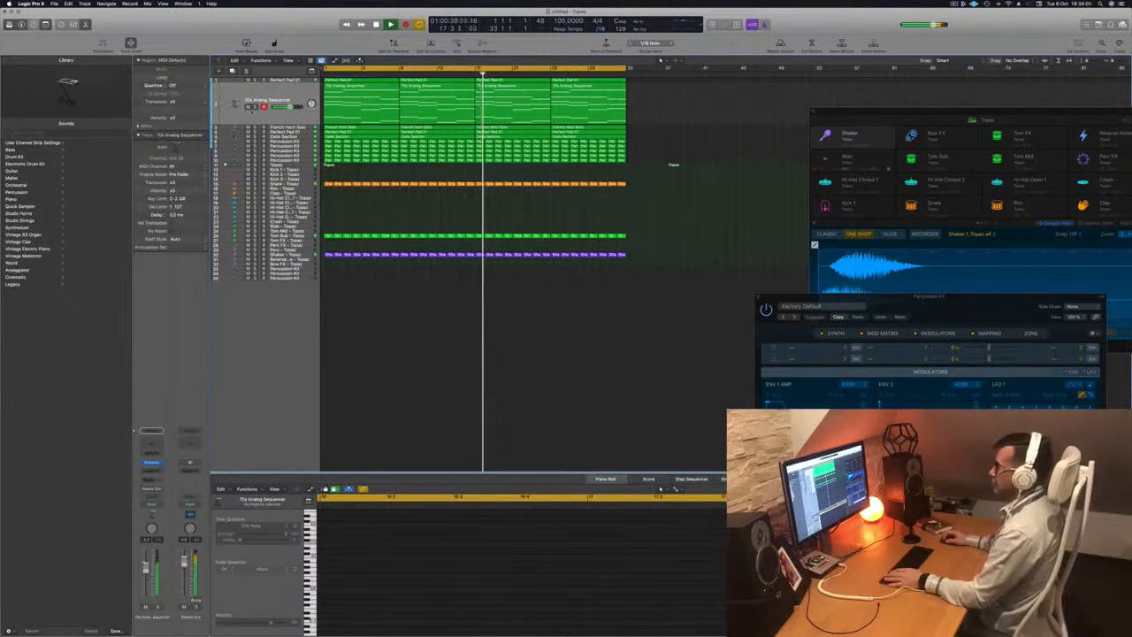
{"action": "key", "text": "Down"}
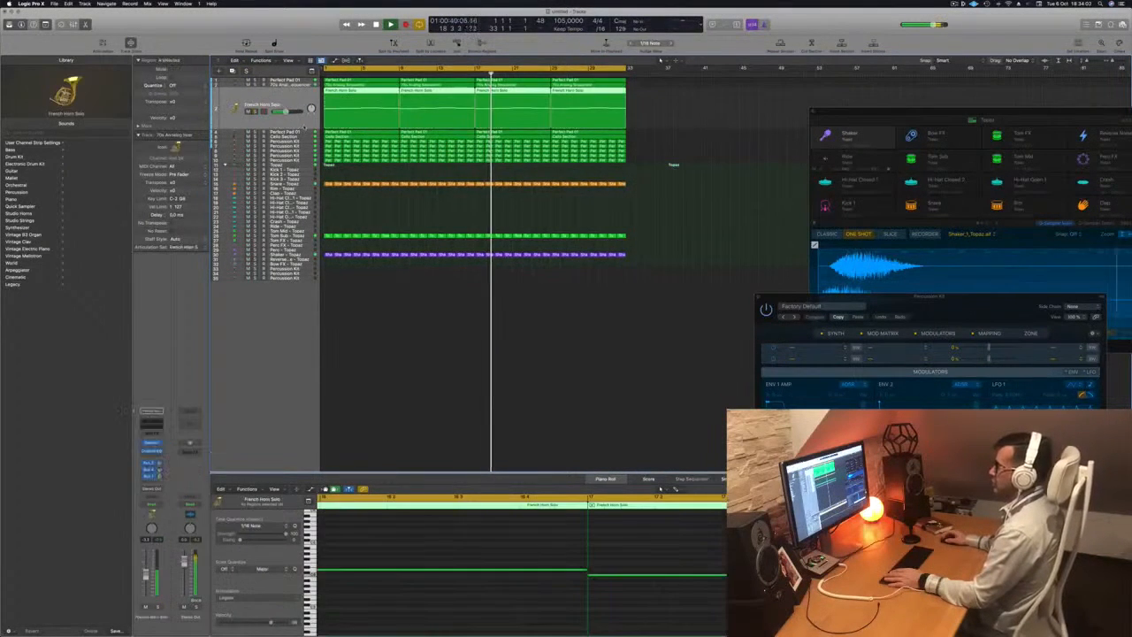
{"action": "key", "text": "Down"}
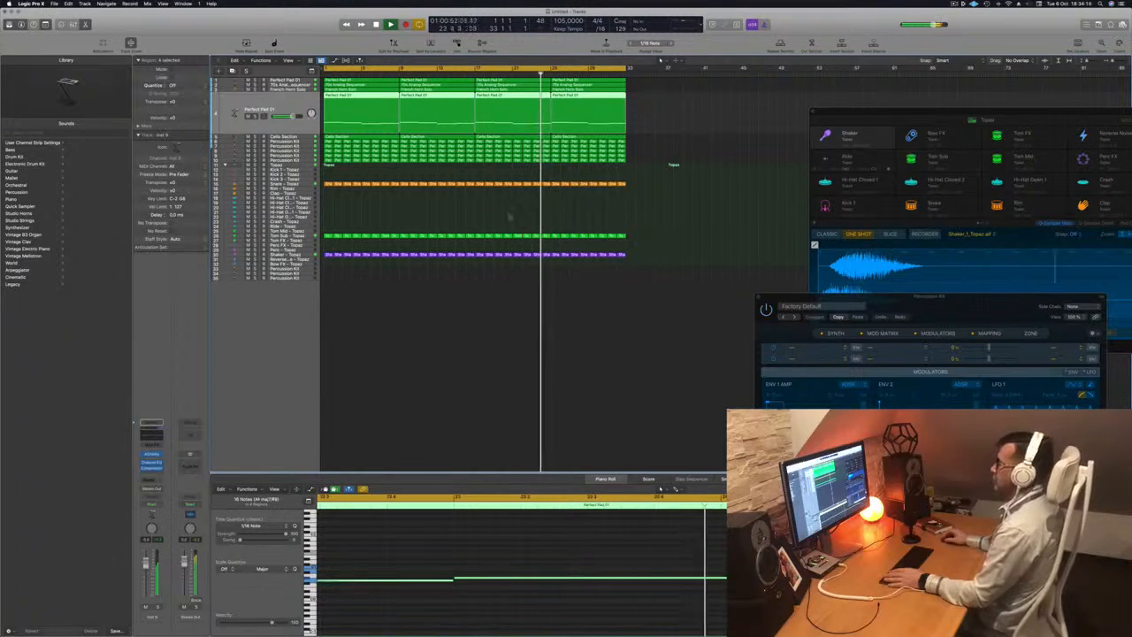
{"action": "key", "text": "Down"}
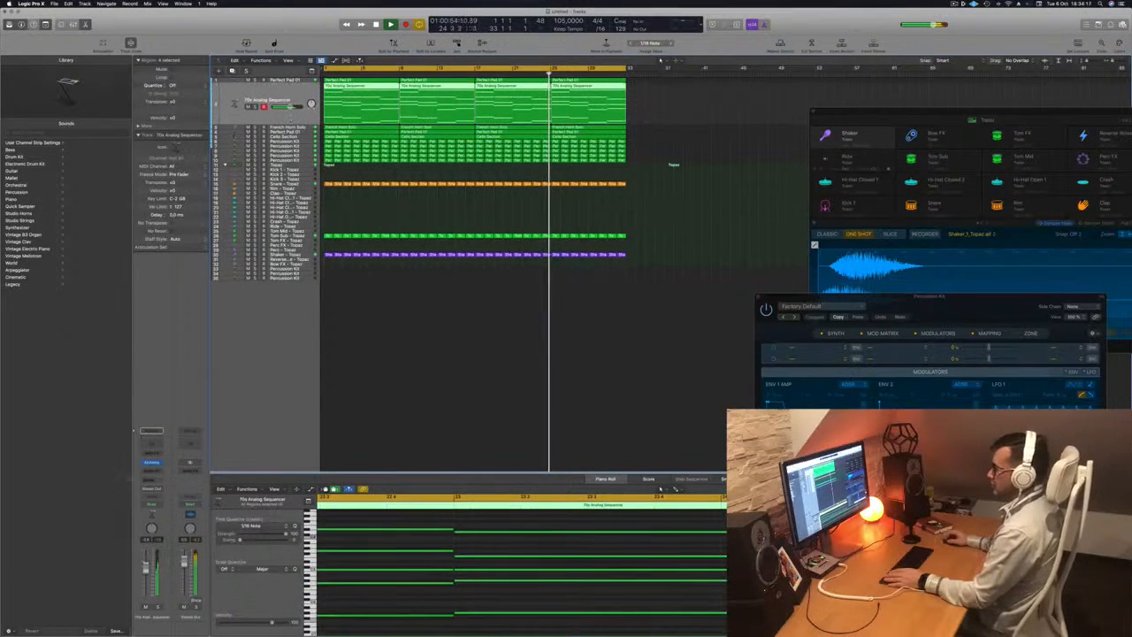
{"action": "key", "text": "s"}
{"action": "key", "text": "s"}
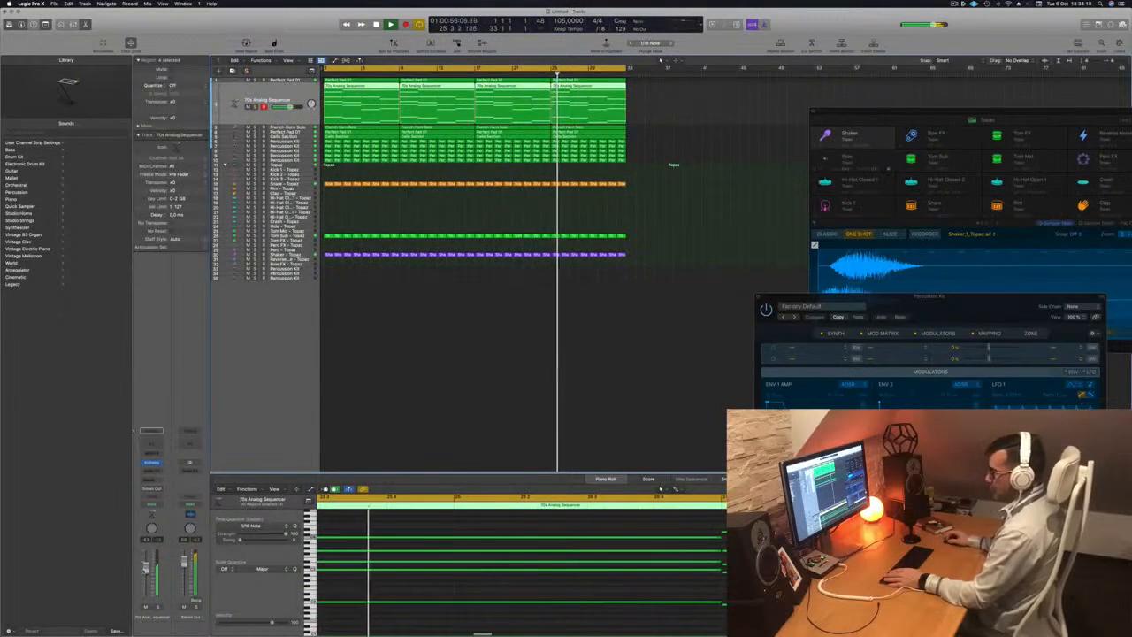
{"action": "left_click", "coordinate": [359, 407]}
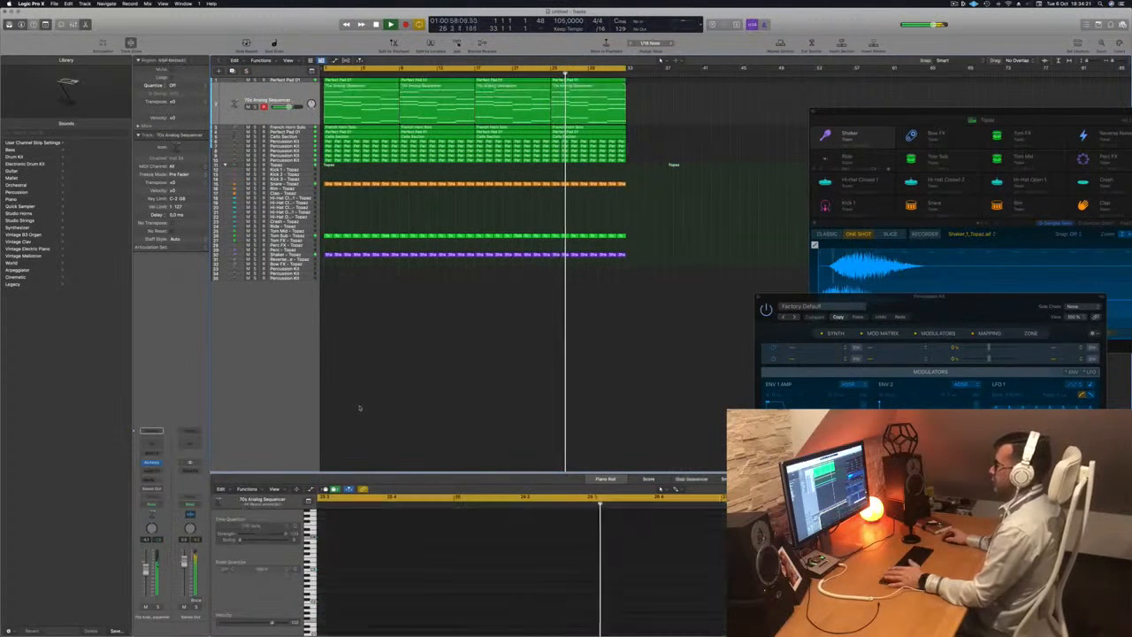
Step: Replay the arrangement from the beginning with slightly taller tracks, and return to the start
{"action": "key", "text": "Return"}
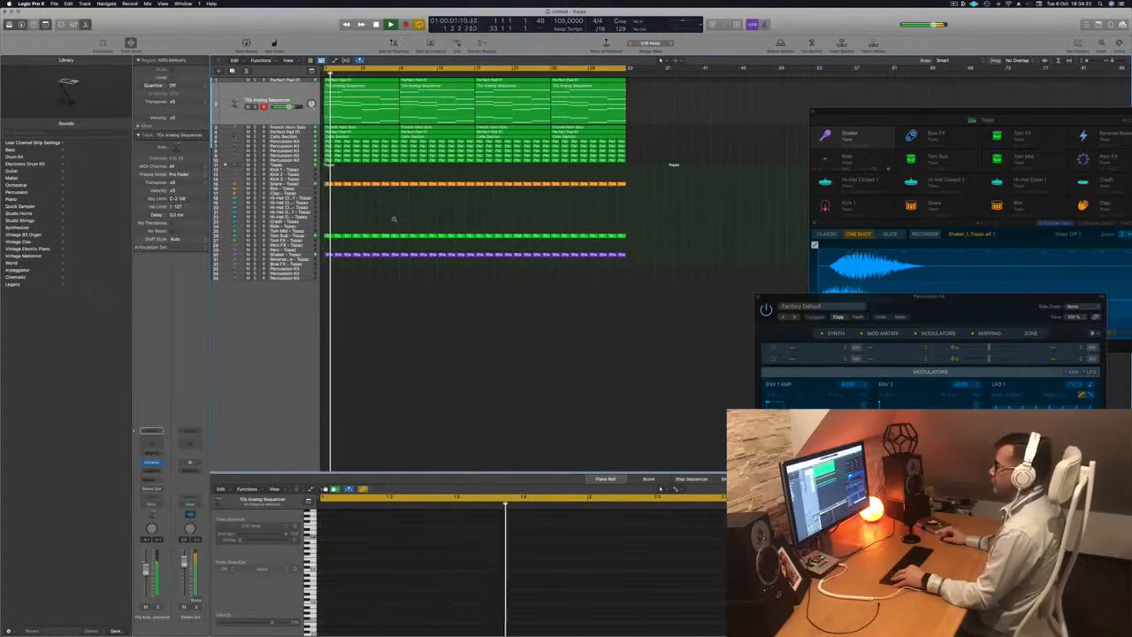
{"action": "scroll", "coordinate": [395, 221], "scroll_direction": "up", "scroll_amount": 1}
{"action": "scroll", "coordinate": [395, 221], "scroll_direction": "up", "scroll_amount": 3}
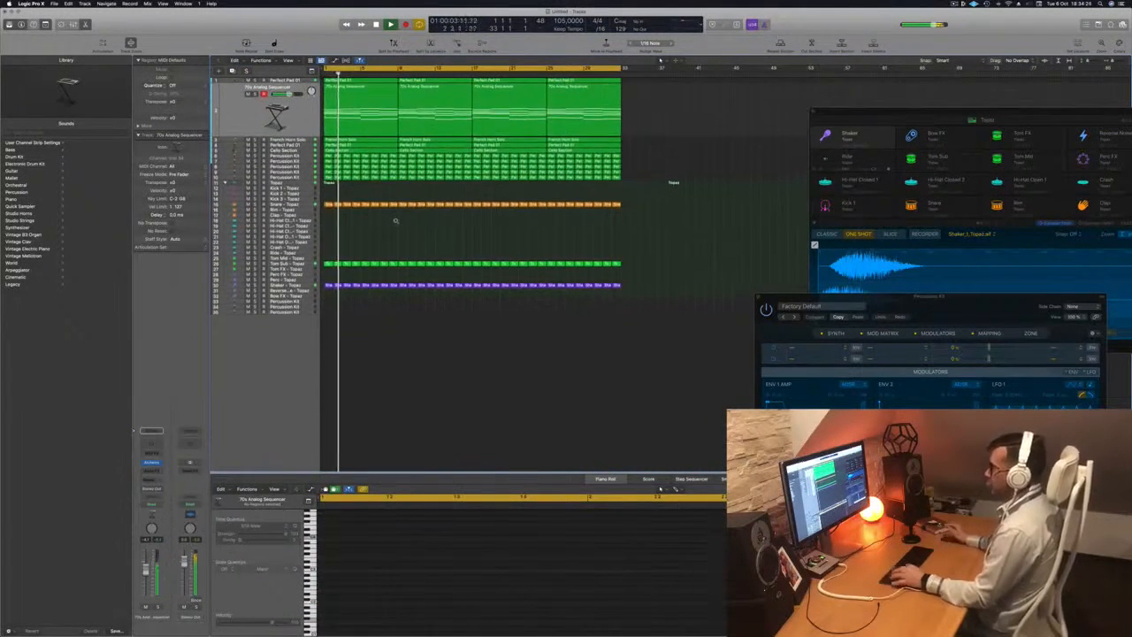
{"action": "key", "text": "Return"}
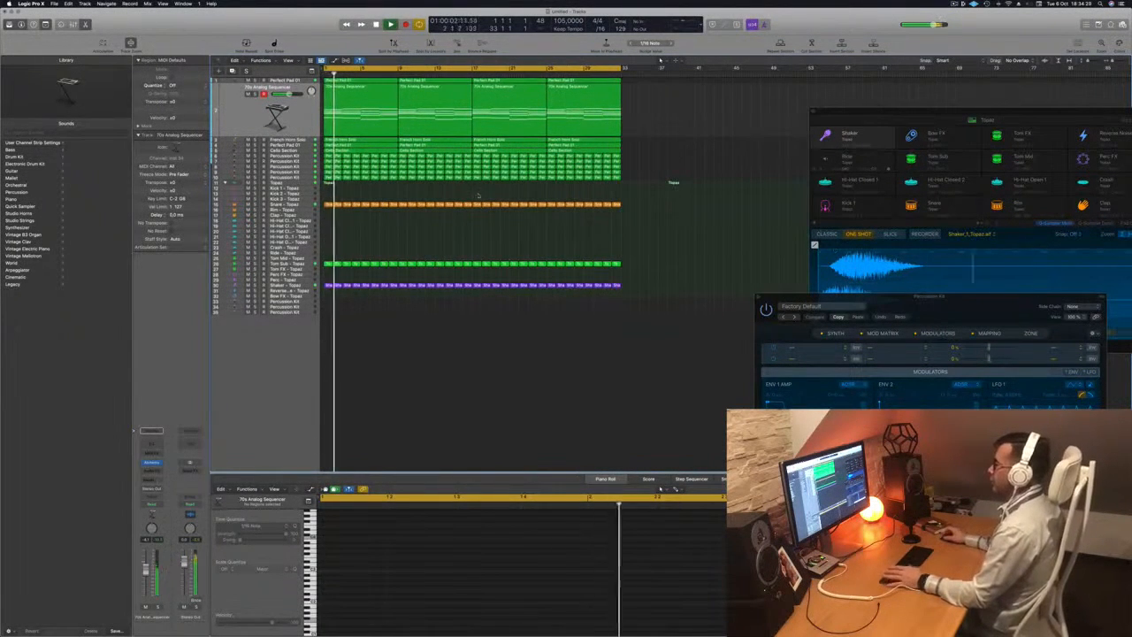
{"action": "key", "text": "Return"}
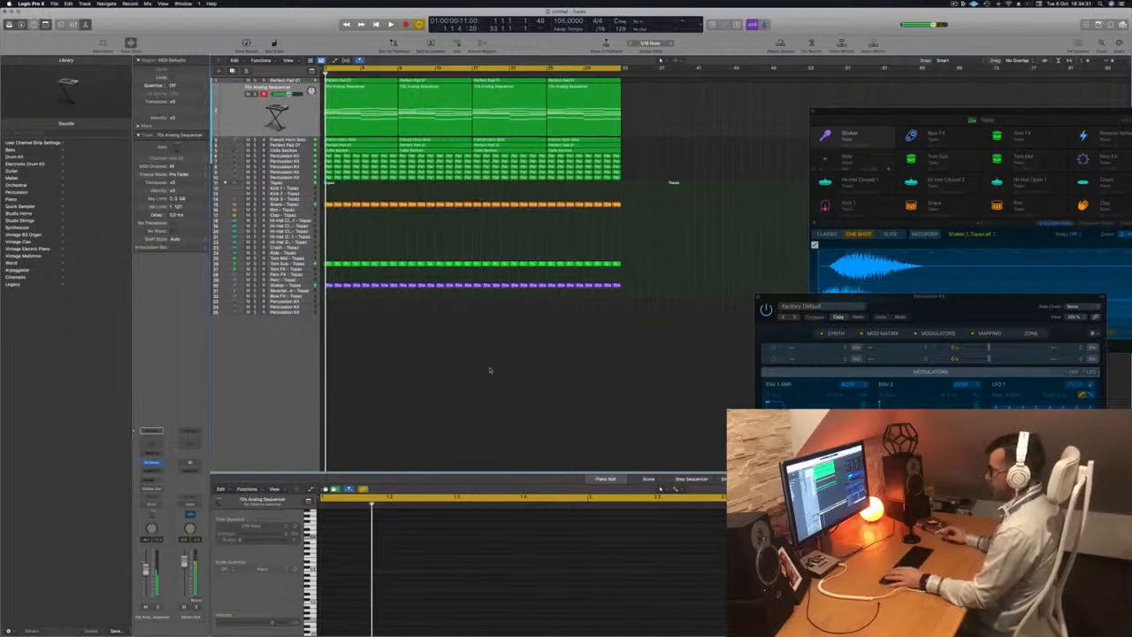
Step: Open the mixer and pull the faders of all channels before Topaz fully down, moving the Sampler window up out of the way
{"action": "key", "text": "x"}
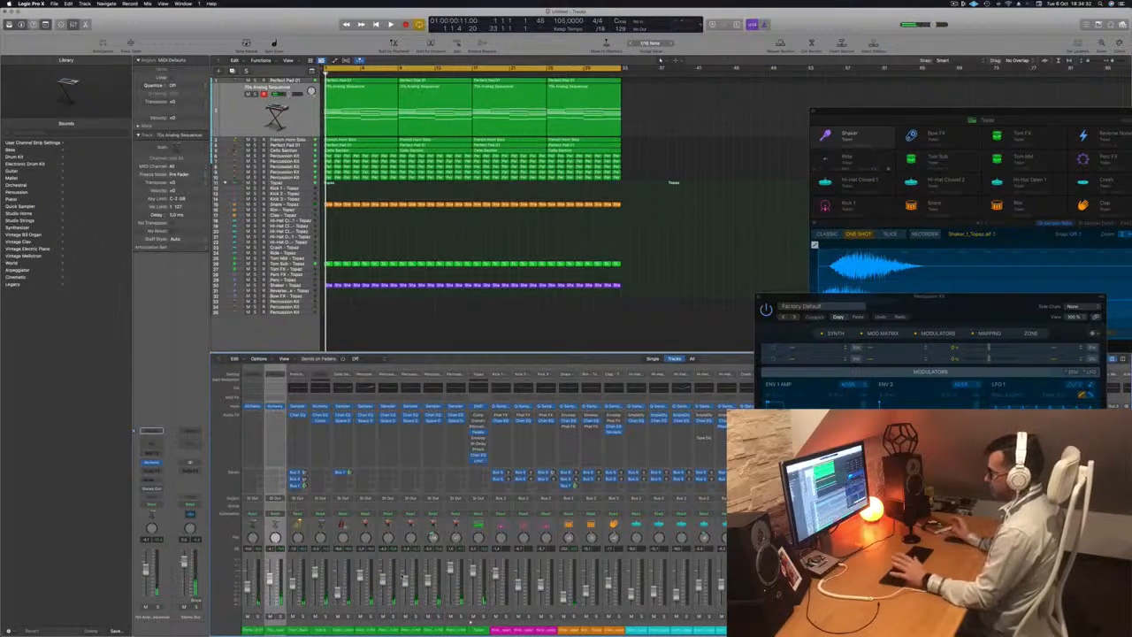
{"action": "key", "text": "space"}
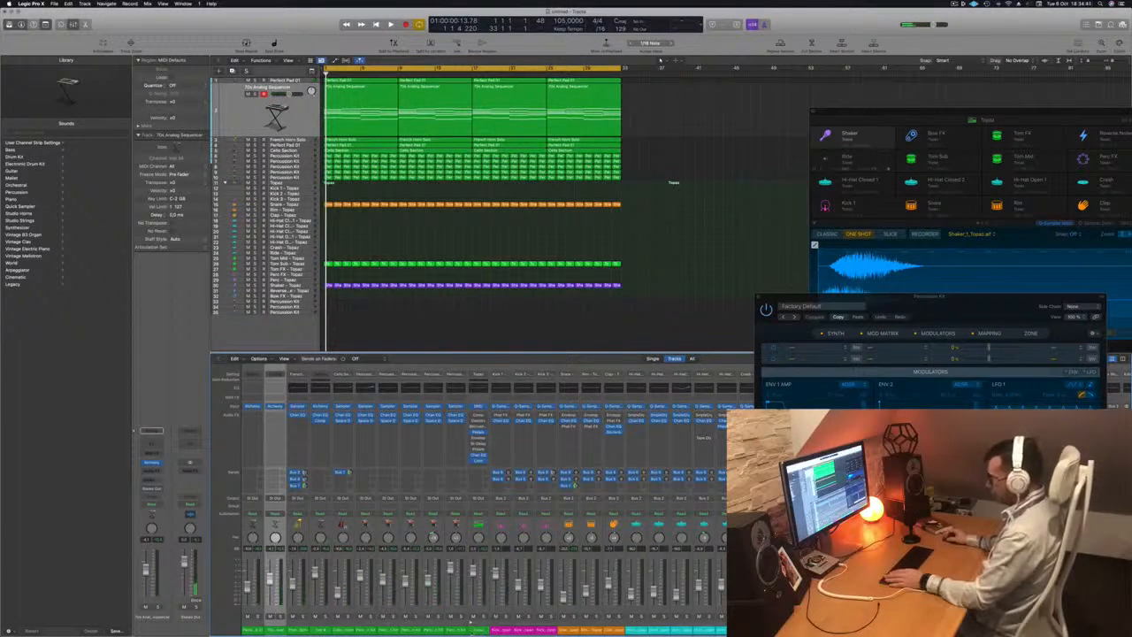
{"action": "left_click_drag", "start_coordinate": [456, 630], "coordinate": [252, 631]}
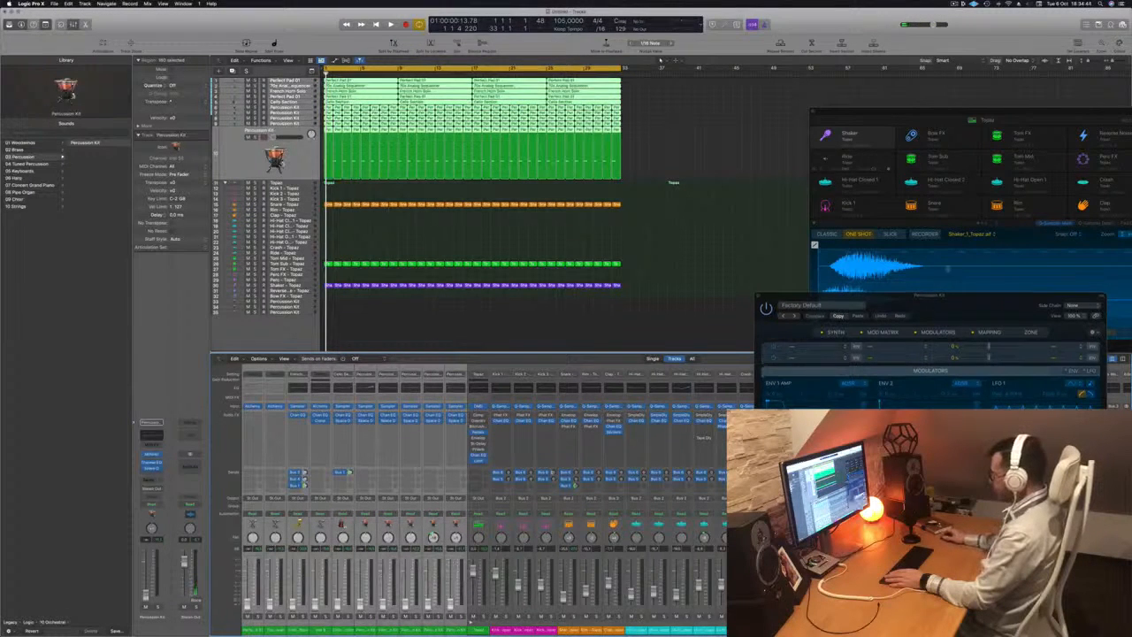
{"action": "left_click_drag", "start_coordinate": [930, 296], "coordinate": [962, 104]}
Step: Start playback and pull the Snare – Topaz fader all the way down
{"action": "key", "text": "space"}
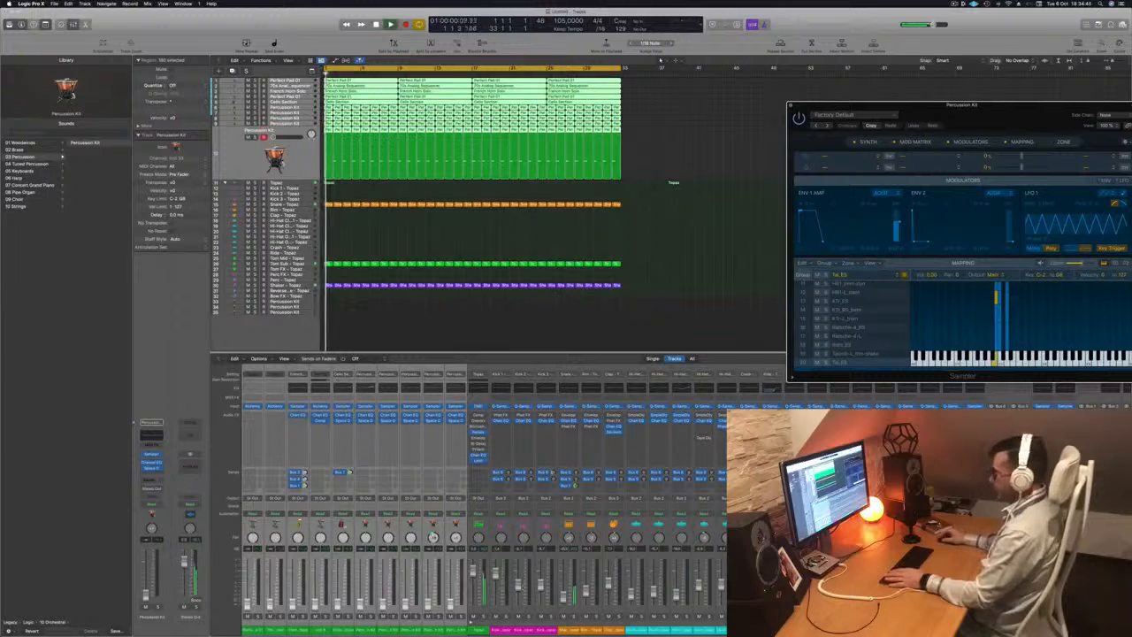
{"action": "left_click", "coordinate": [300, 205]}
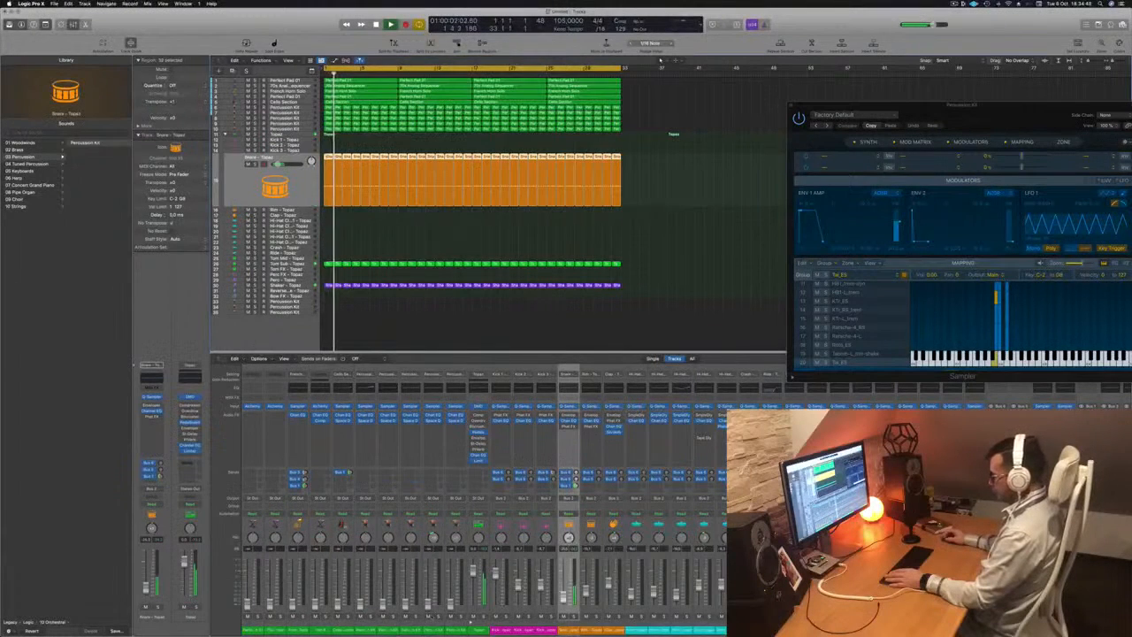
{"action": "left_click", "coordinate": [563, 604]}
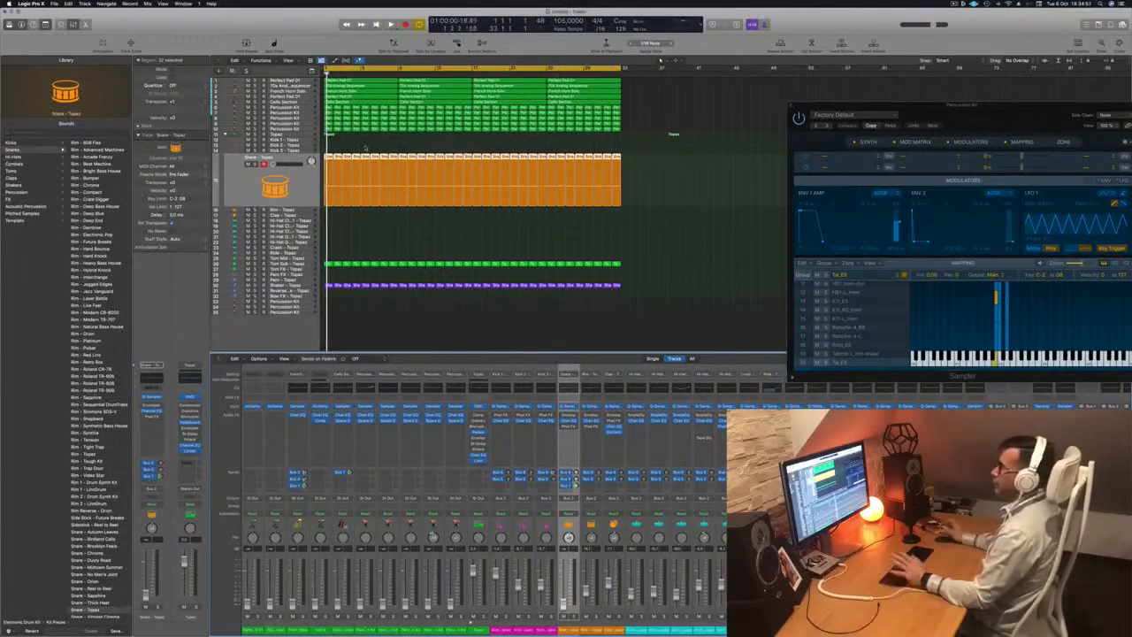
Step: Play the arrangement and bring up the fader of the third Percussion Kit track
{"action": "left_click", "coordinate": [299, 107]}
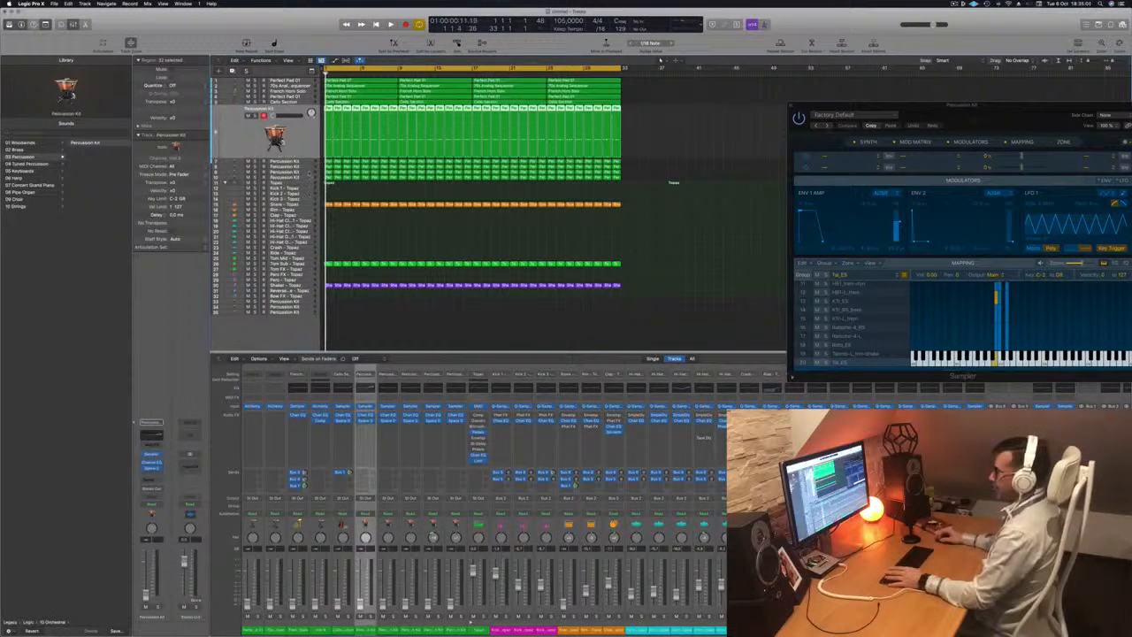
{"action": "left_click", "coordinate": [309, 173]}
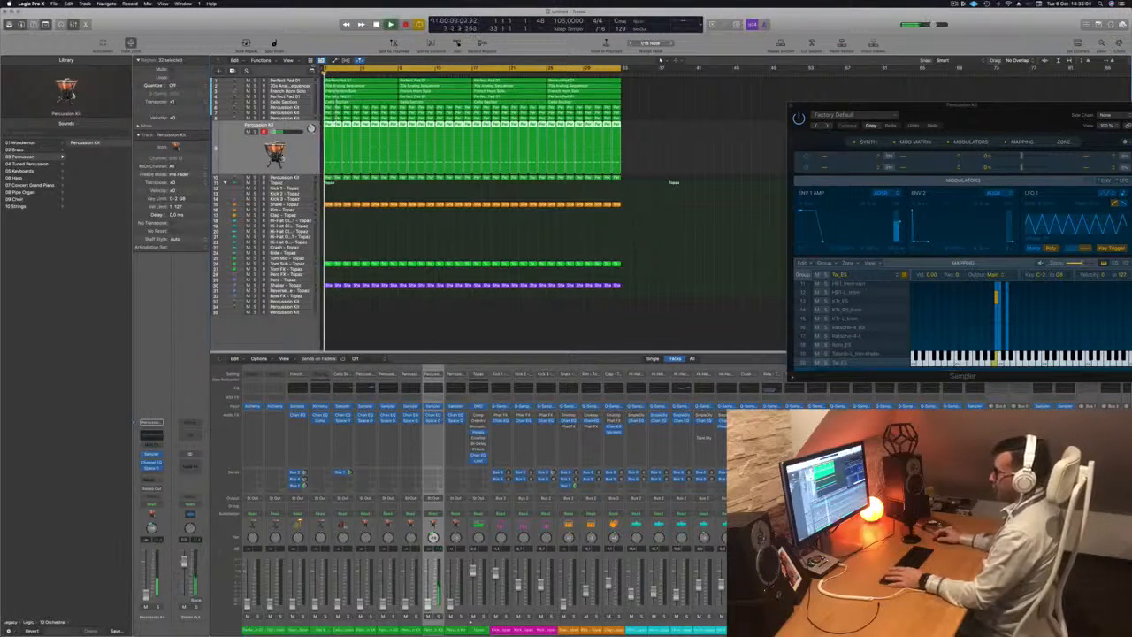
{"action": "key", "text": "Up"}
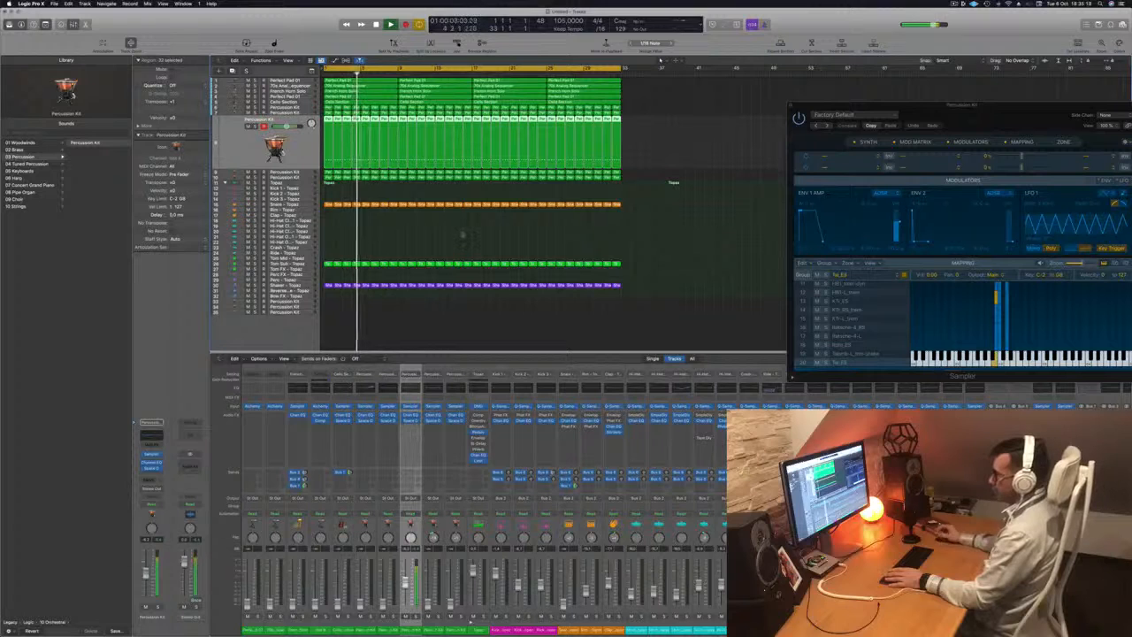
Step: Check the neighbouring Percussion Kit and Cello Section tracks during playback, and return to the third Percussion Kit track
{"action": "left_click", "coordinate": [370, 189]}
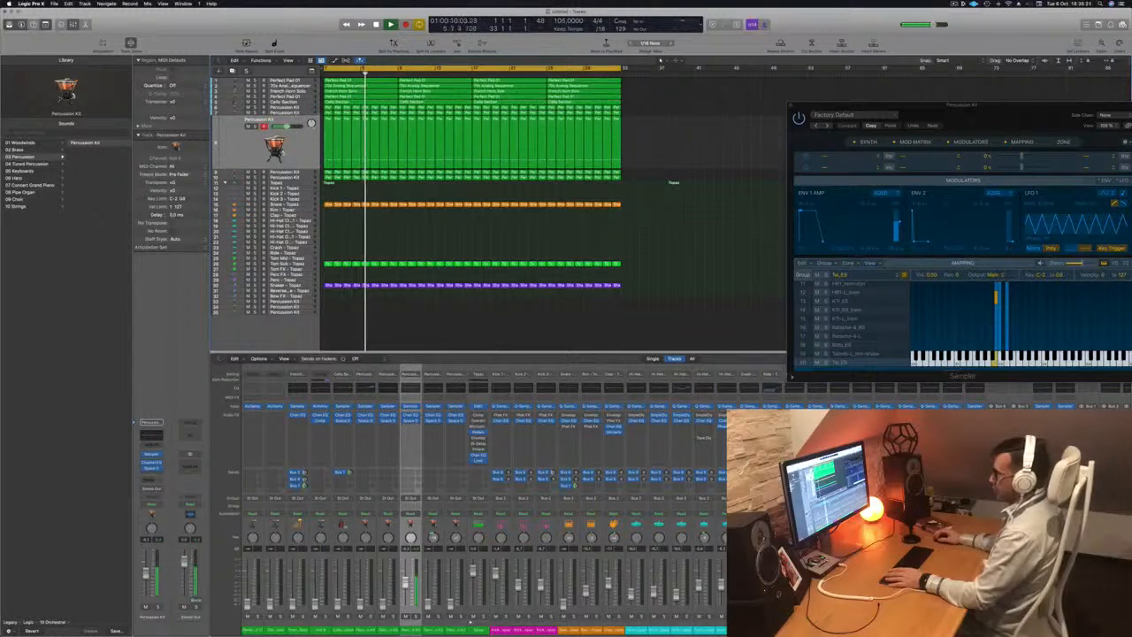
{"action": "left_click", "coordinate": [285, 112]}
{"action": "key", "text": "Up"}
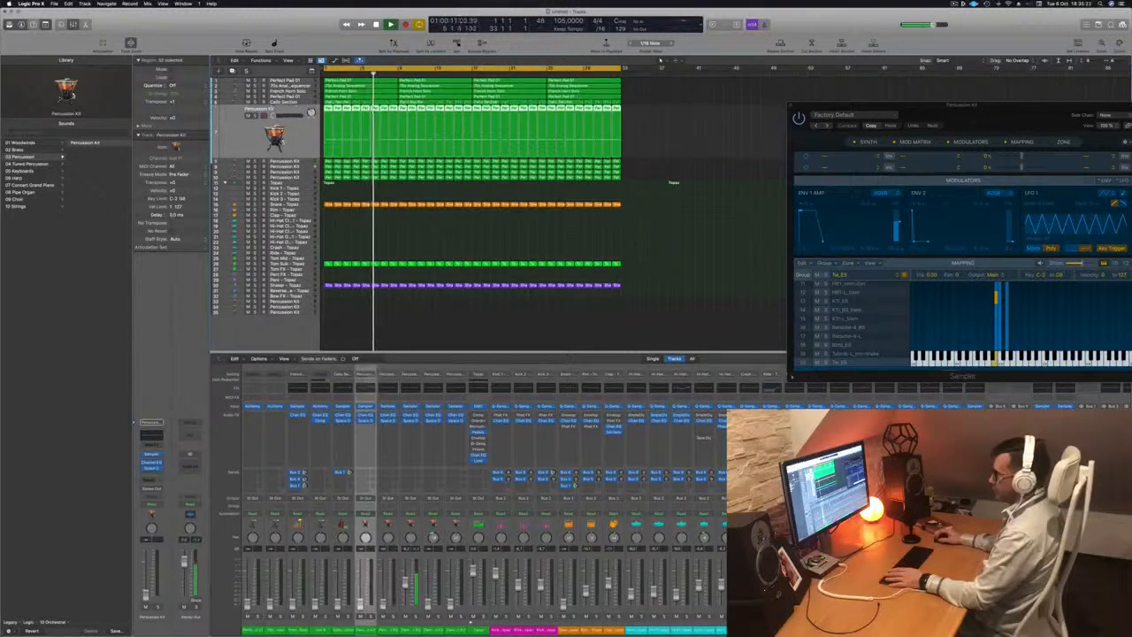
{"action": "key", "text": "Up"}
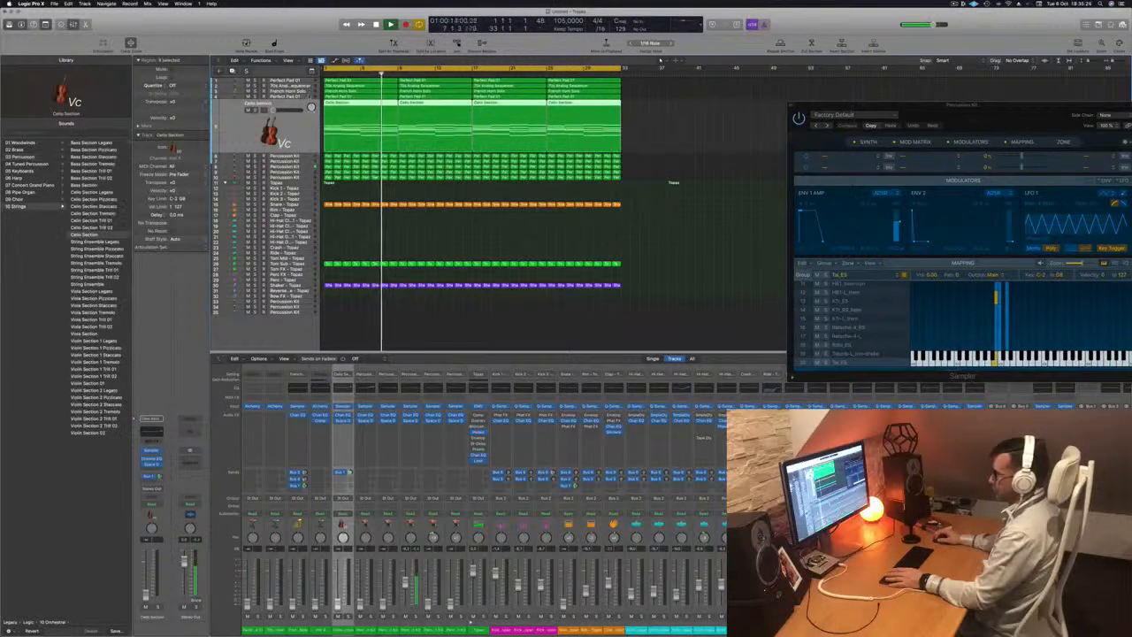
{"action": "key", "text": "Down"}
{"action": "key", "text": "Down"}
{"action": "key", "text": "Down"}
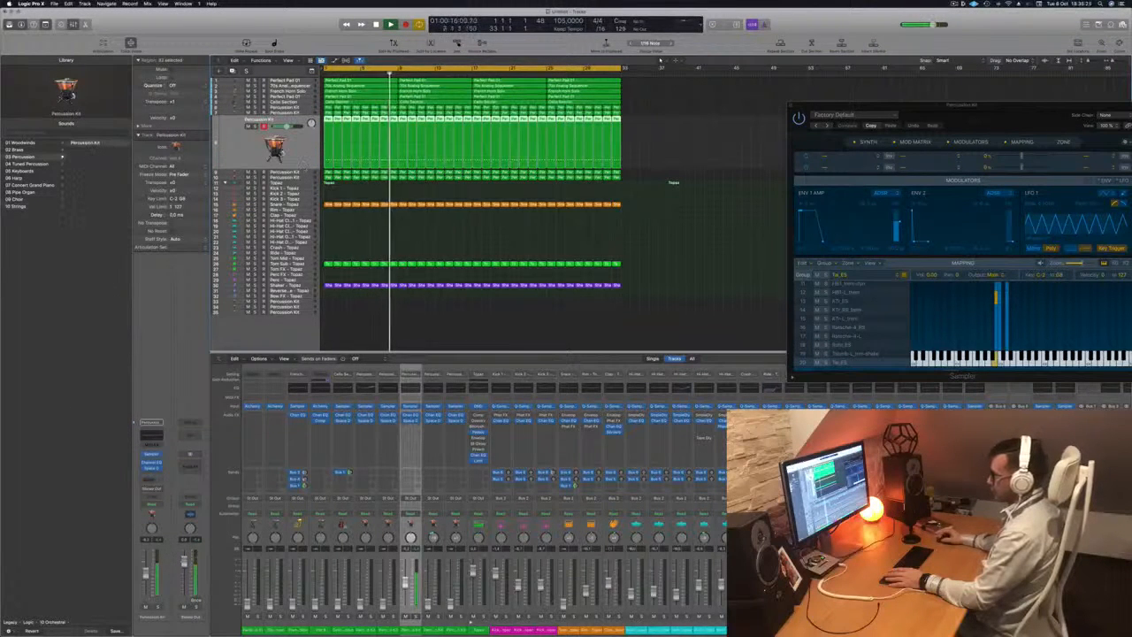
Step: In the Piano Roll, thin out the first bar of the third Percussion Kit track, keeping only its opening note
{"action": "key", "text": "p"}
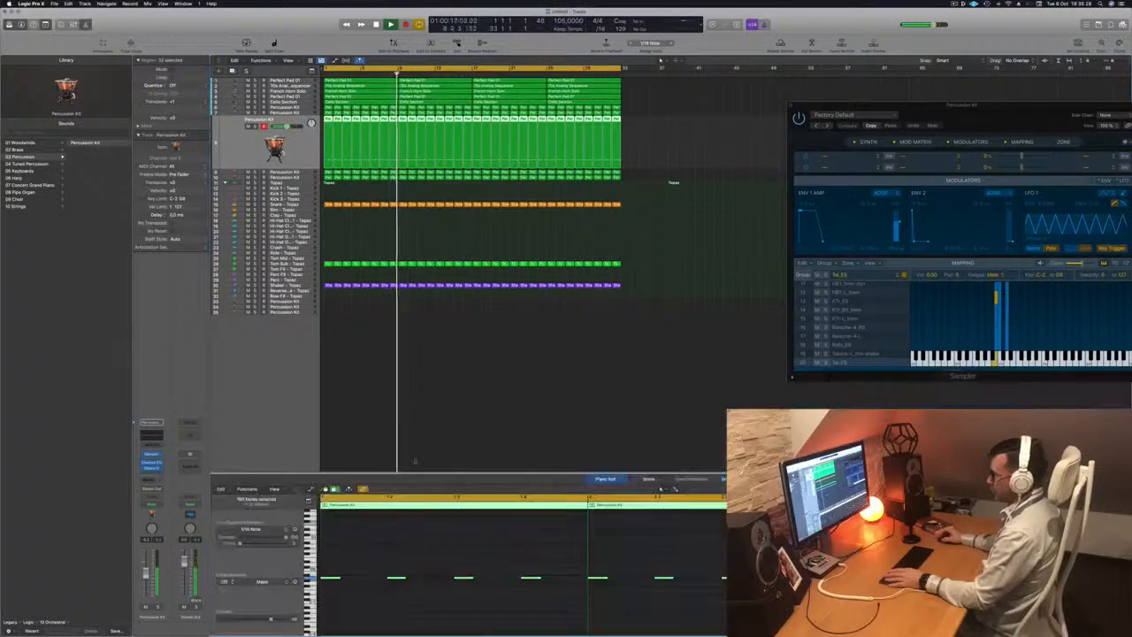
{"action": "scroll", "coordinate": [456, 596], "scroll_direction": "down", "scroll_amount": 1}
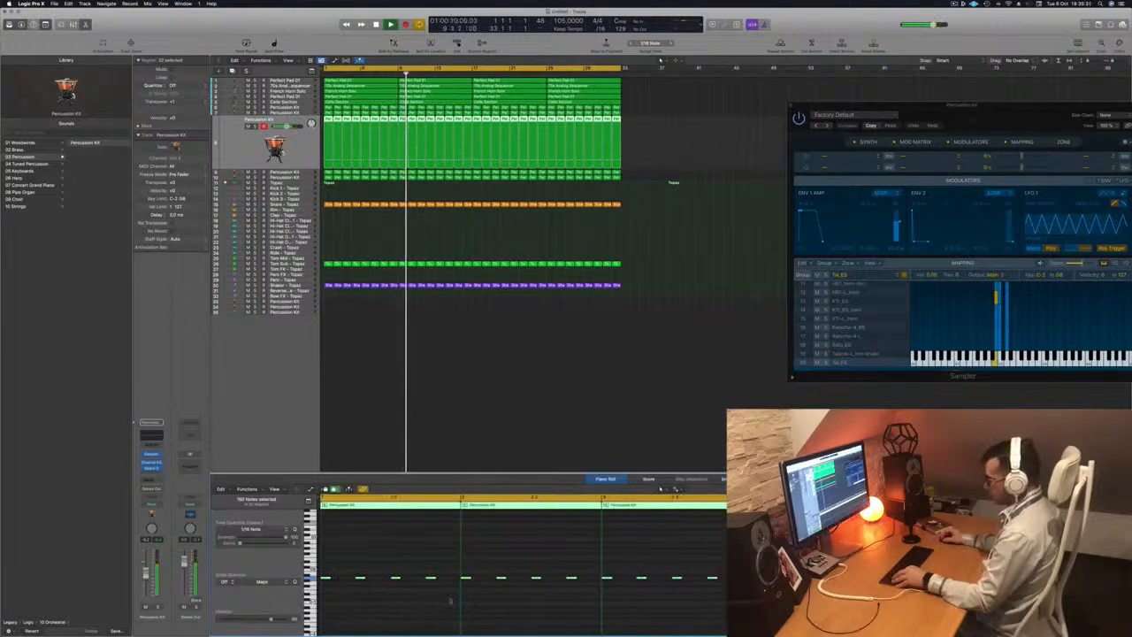
{"action": "left_click", "coordinate": [388, 605]}
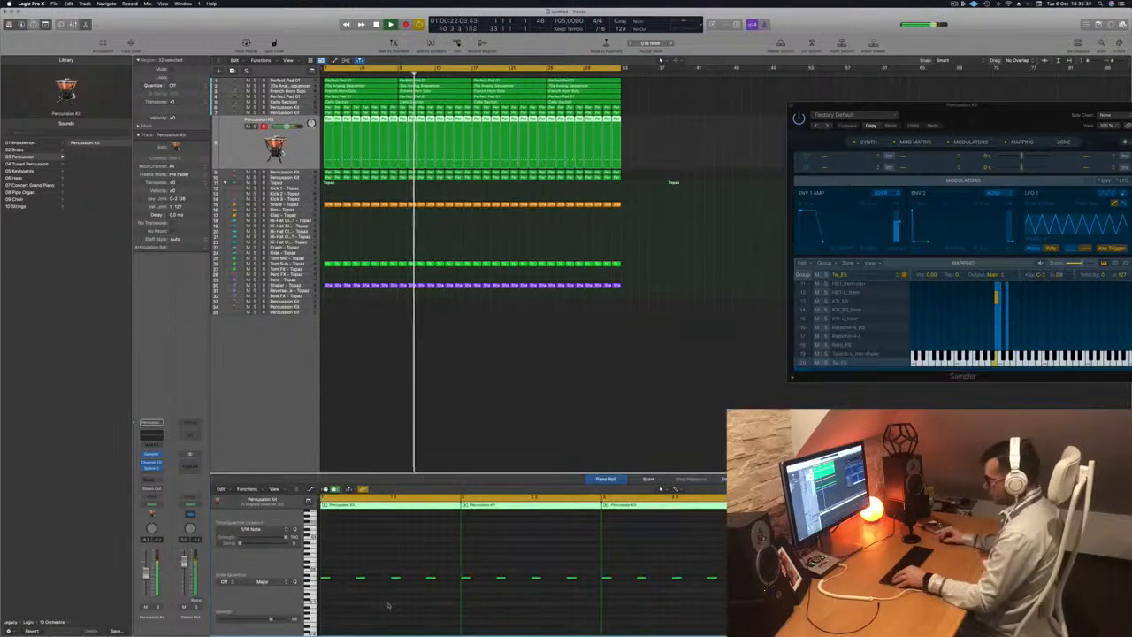
{"action": "scroll", "coordinate": [386, 598], "scroll_direction": "down", "scroll_amount": 1}
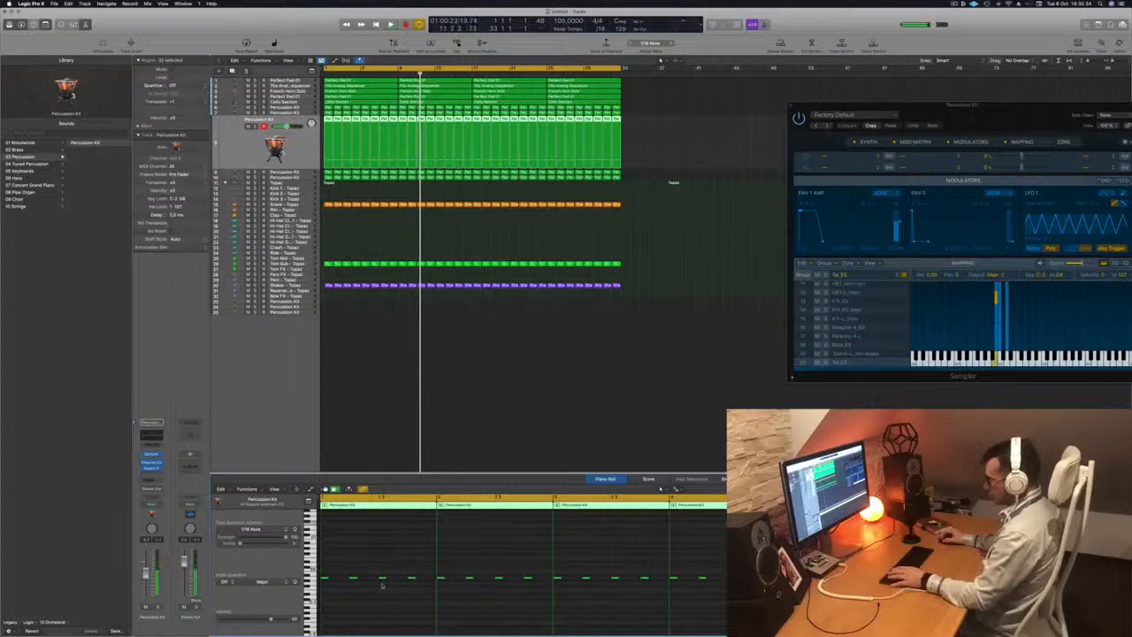
{"action": "key", "text": "Return"}
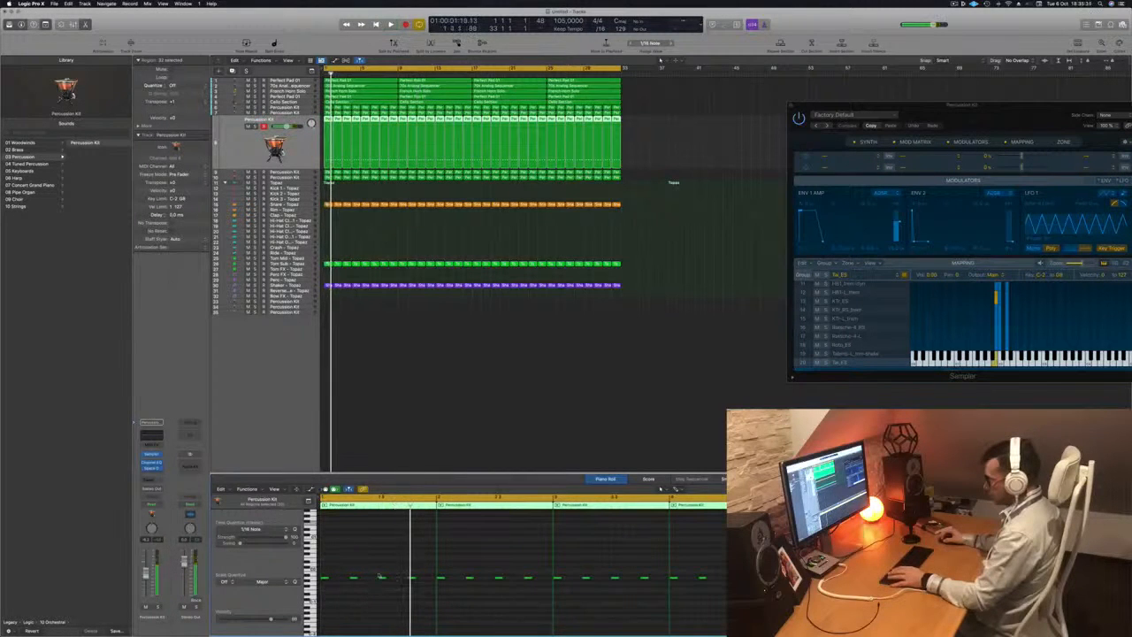
{"action": "key", "text": "Return"}
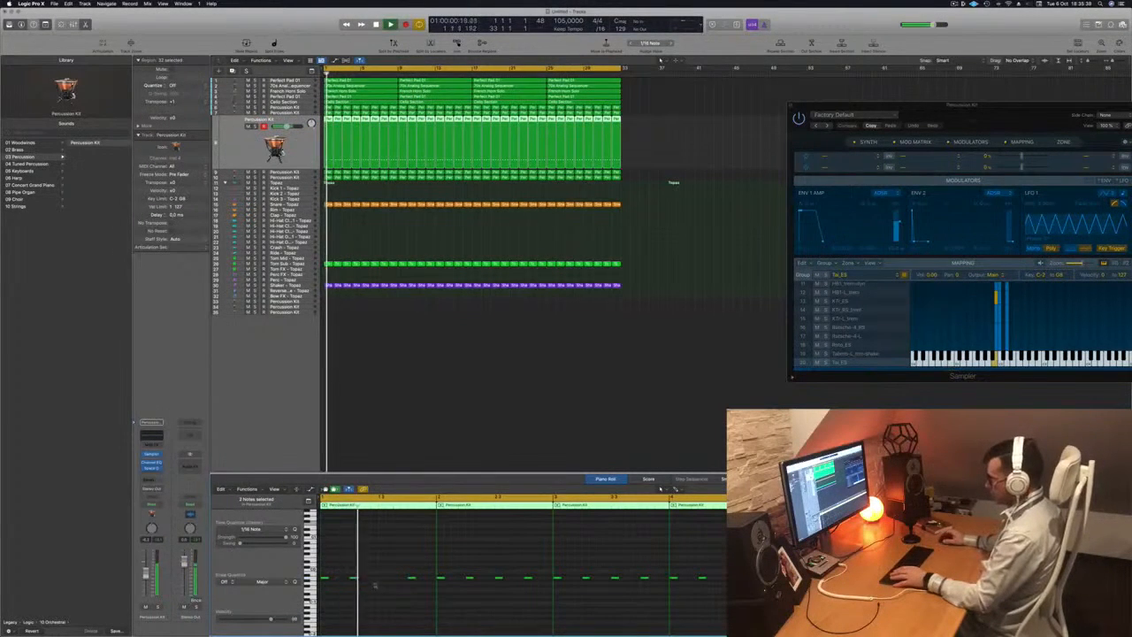
{"action": "key", "text": "Return"}
{"action": "left_click", "coordinate": [353, 578]}
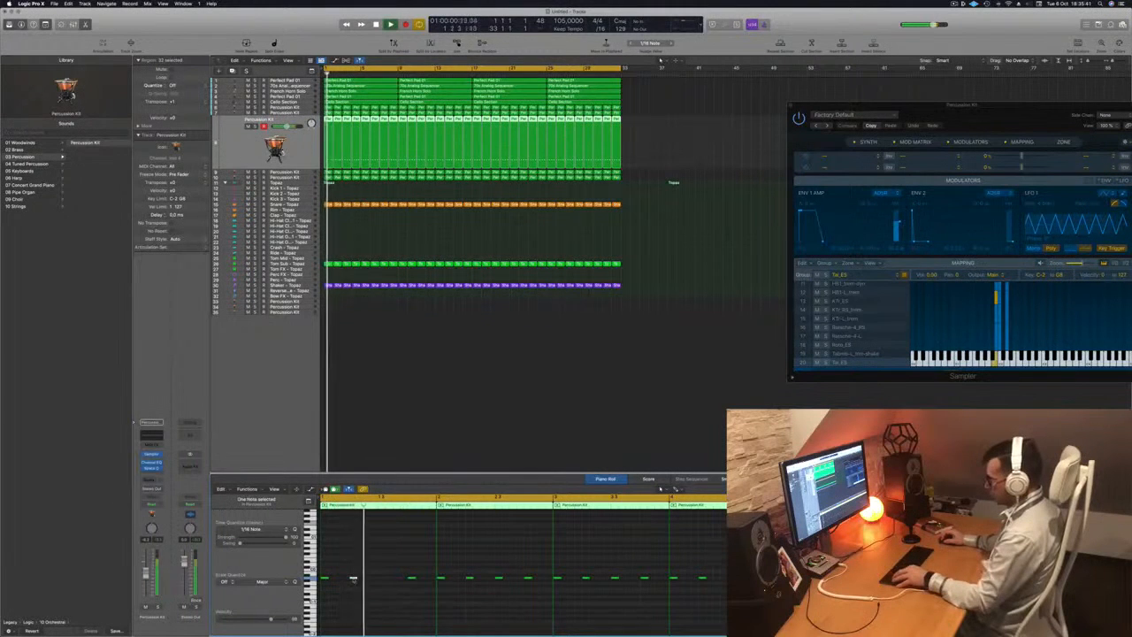
{"action": "mouse_move", "coordinate": [354, 580]}
{"action": "left_mouse_down"}
{"action": "mouse_move", "coordinate": [382, 584]}
{"action": "mouse_move", "coordinate": [356, 583]}
{"action": "left_mouse_up"}
{"action": "key", "text": "Return"}
{"action": "key", "text": "Return"}
Step: Delete all regions after the first one on the third Percussion Kit track
{"action": "key", "text": "super+Left"}
{"action": "key", "text": "super+Left"}
{"action": "key", "text": "super+Left"}
{"action": "key", "text": "super+Left"}
{"action": "key", "text": "super+Left"}
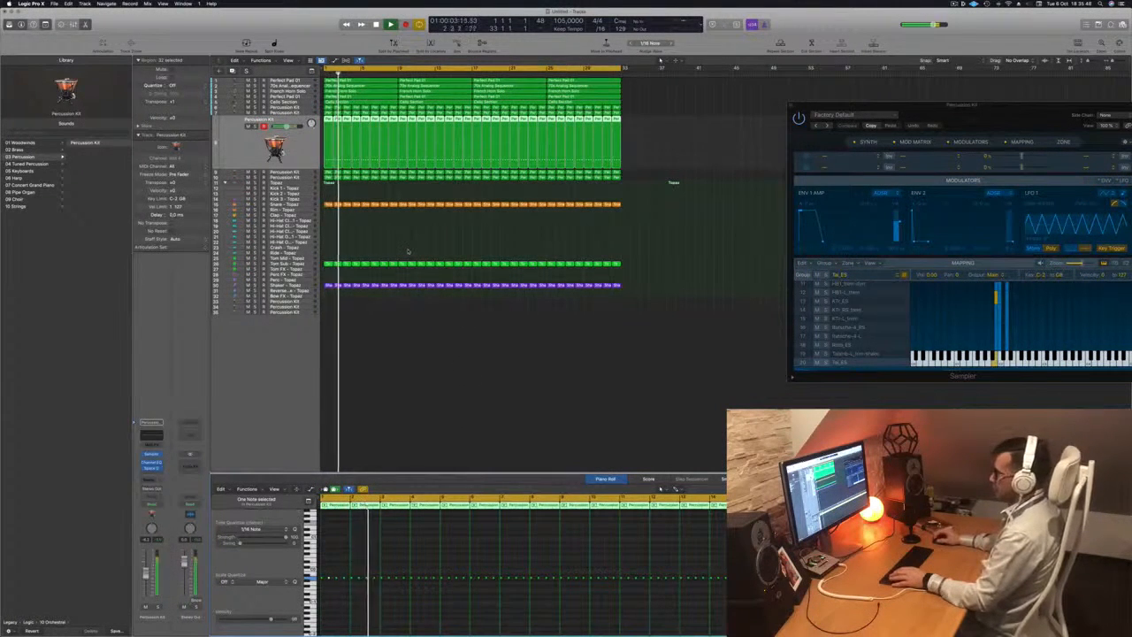
{"action": "left_click_drag", "start_coordinate": [635, 122], "coordinate": [340, 125]}
{"action": "key", "text": "Delete"}
Step: Listen to the edited region from the start, copy it repeatedly to fill all 32 bars, and replay the track
{"action": "key", "text": "Return"}
{"action": "key", "text": "space"}
{"action": "key", "text": "space"}
{"action": "left_click_drag", "start_coordinate": [361, 130], "coordinate": [405, 129]}
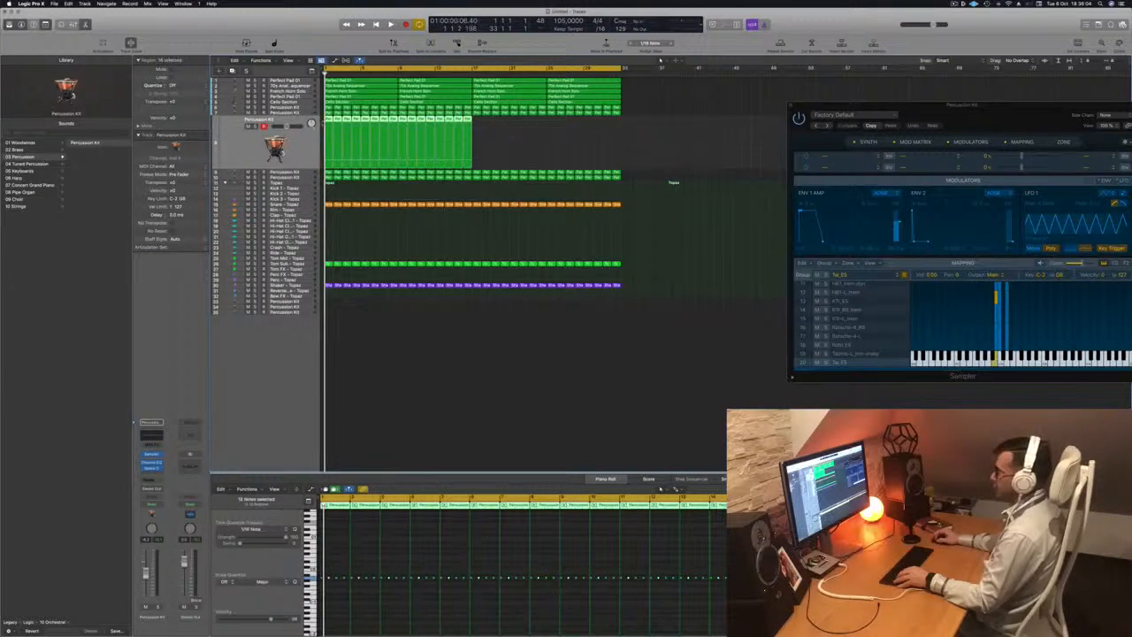
{"action": "left_click_drag", "start_coordinate": [329, 121], "coordinate": [478, 137]}
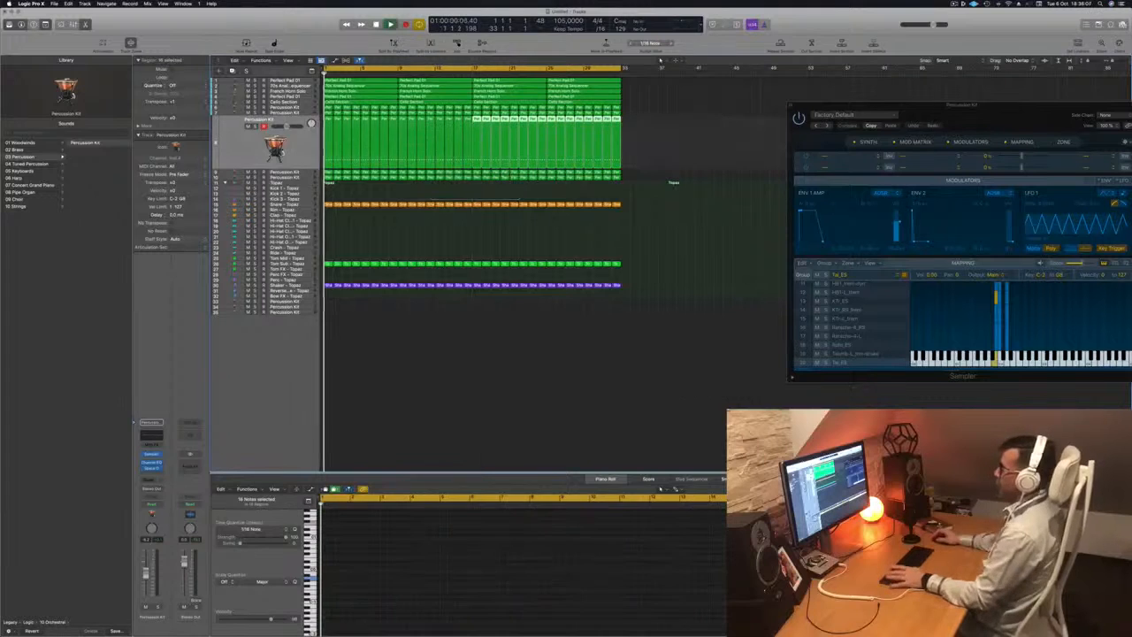
{"action": "key", "text": "space"}
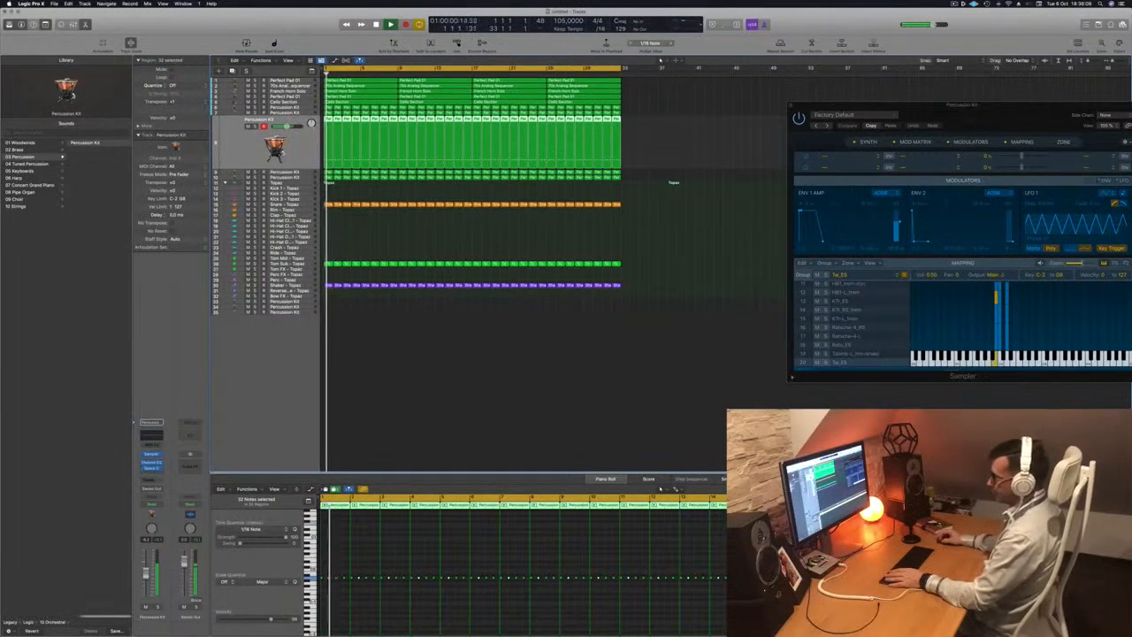
Step: Move the edited track lower among the Percussion Kit tracks, and bring up the faders of the tracks beside it
{"action": "left_click_drag", "start_coordinate": [298, 151], "coordinate": [298, 180]}
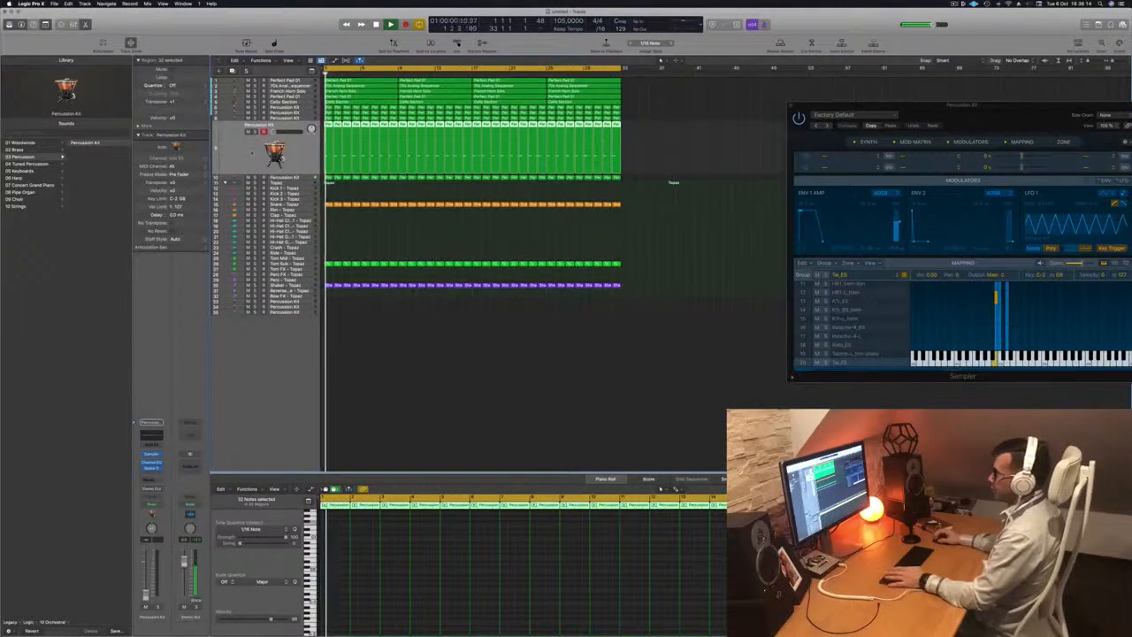
{"action": "mouse_move", "coordinate": [311, 151]}
{"action": "left_mouse_down"}
{"action": "mouse_move", "coordinate": [314, 177]}
{"action": "mouse_move", "coordinate": [311, 160]}
{"action": "left_mouse_up"}
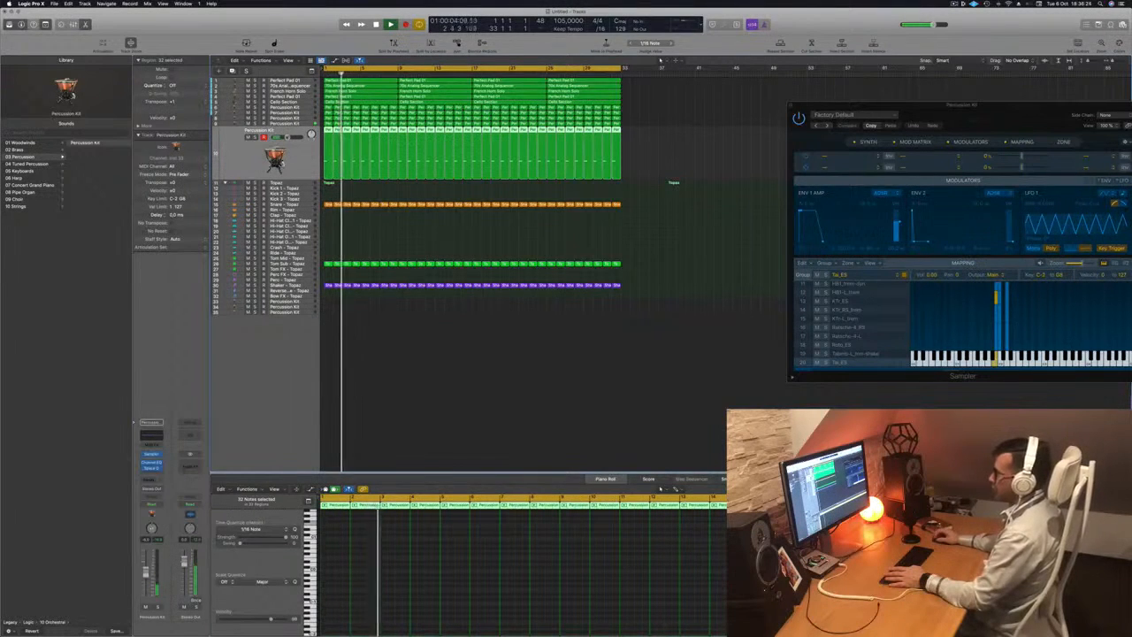
{"action": "key", "text": "Up"}
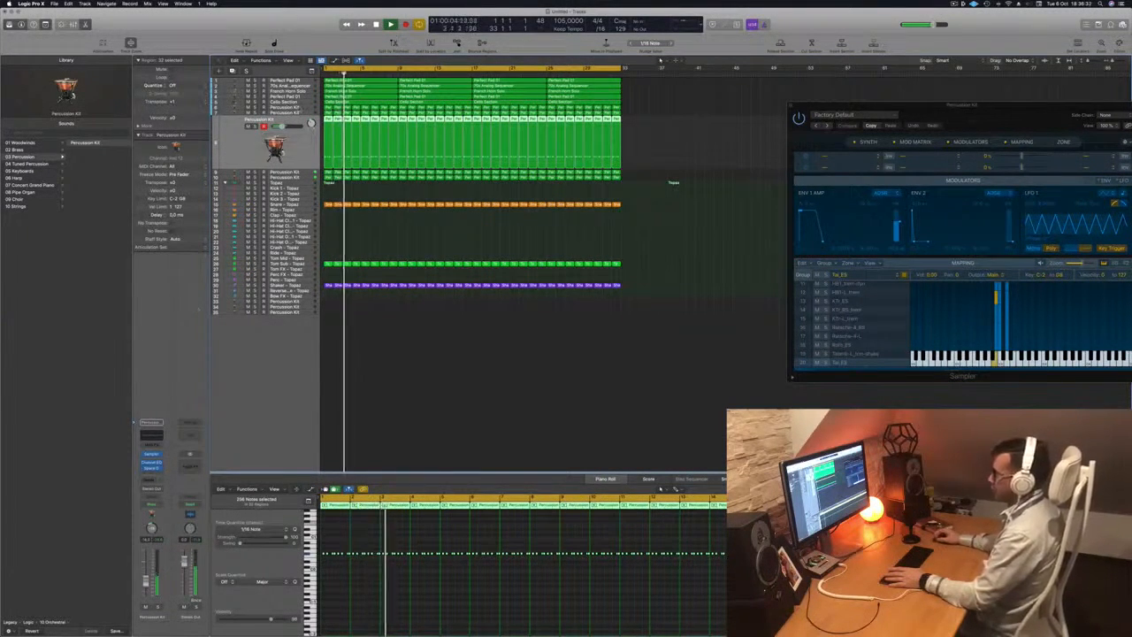
Step: Add a 98.5 Hz, 24 dB/Oct low cut in the Channel EQ of the third Percussion Kit track and close the EQ
{"action": "left_click", "coordinate": [151, 435]}
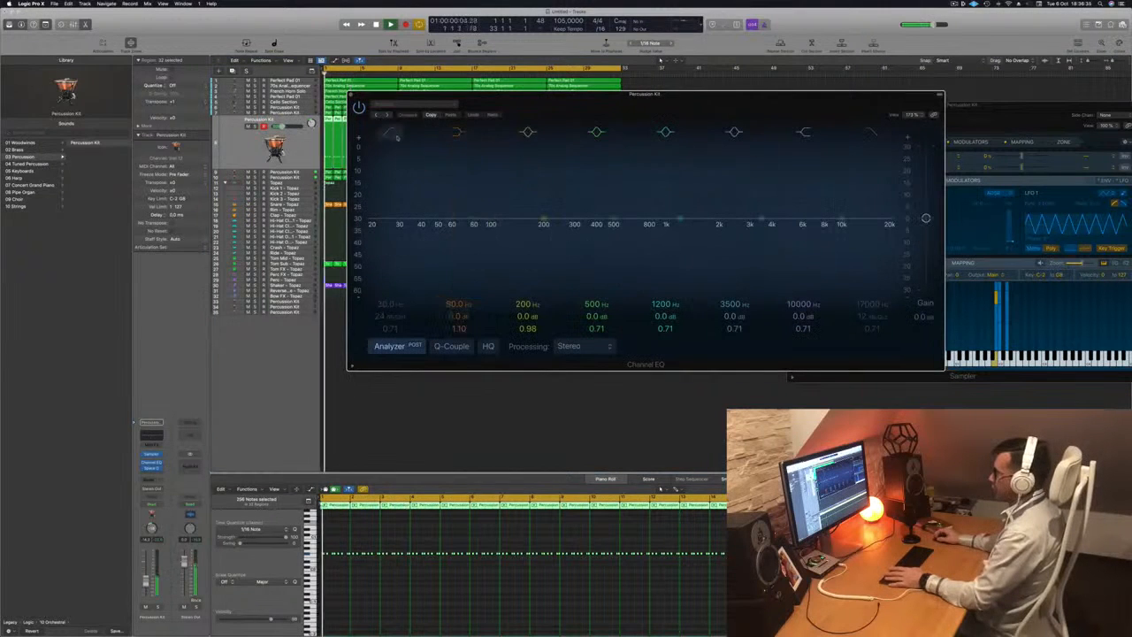
{"action": "left_click", "coordinate": [390, 132]}
{"action": "left_click_drag", "start_coordinate": [397, 221], "coordinate": [486, 223]}
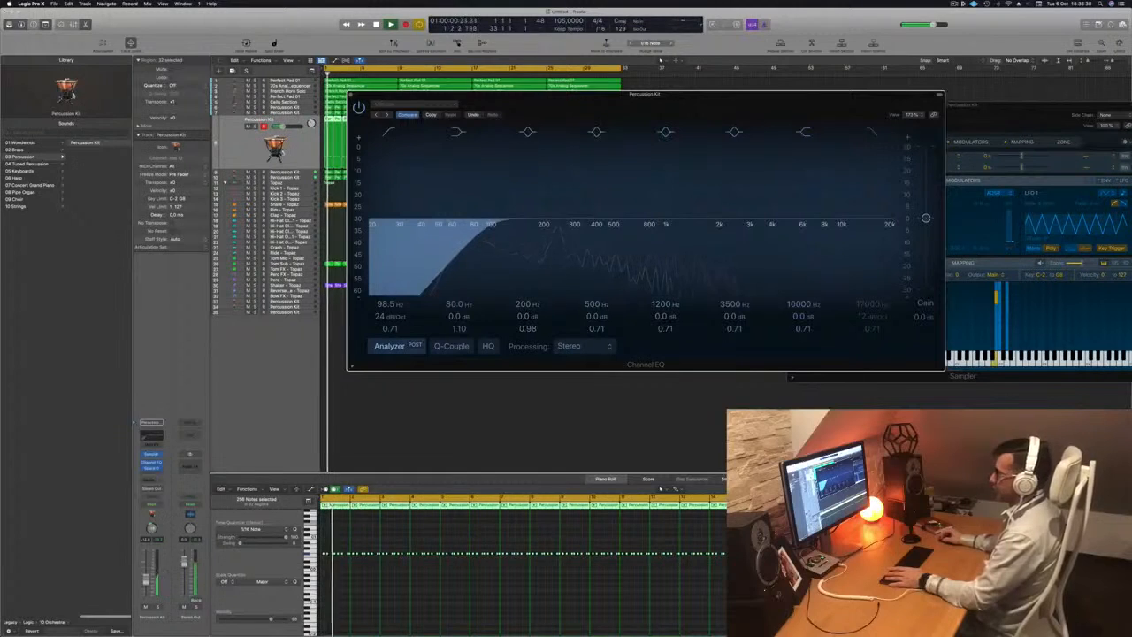
{"action": "left_click", "coordinate": [351, 94]}
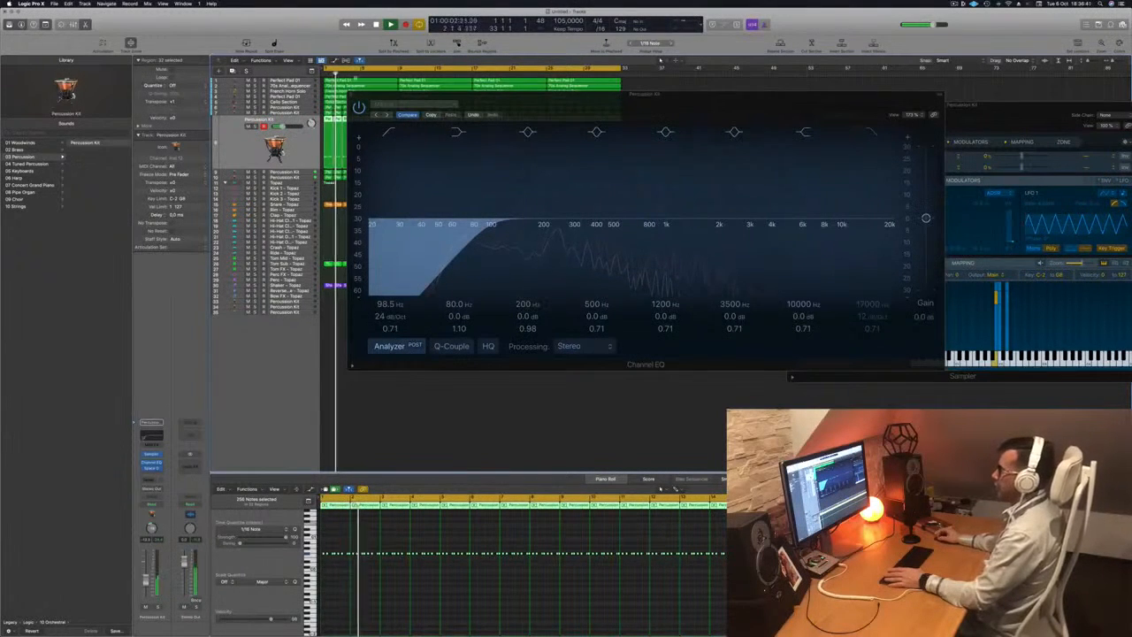
{"action": "left_click", "coordinate": [351, 95]}
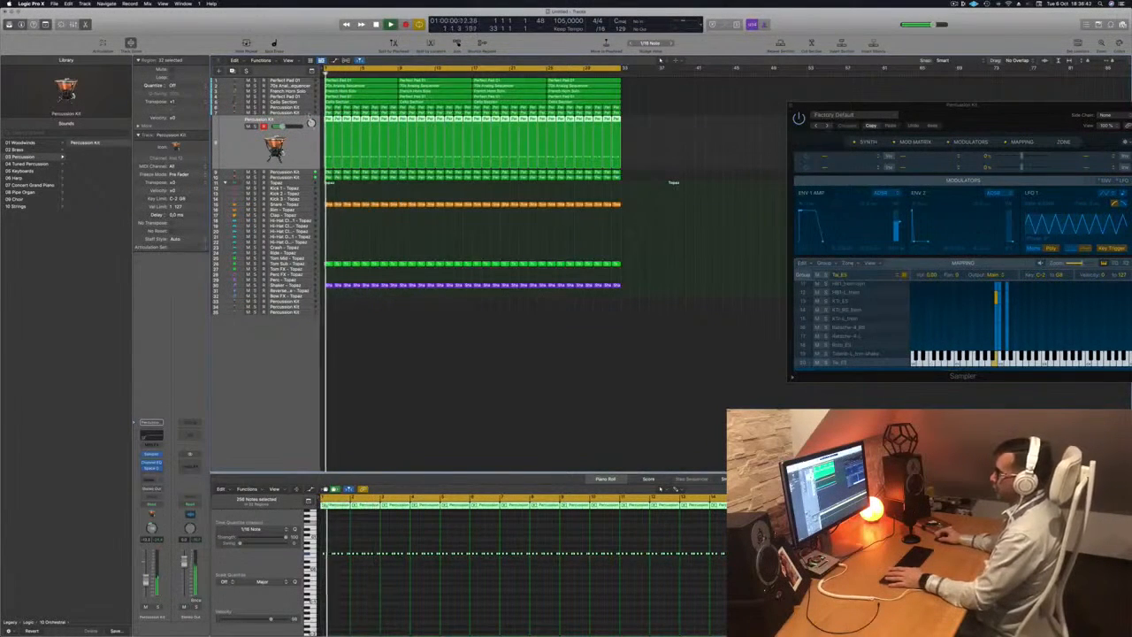
Step: Raise the faders of the second and first Percussion Kit tracks, bypassing the Space Designer reverb on the second
{"action": "key", "text": "Up"}
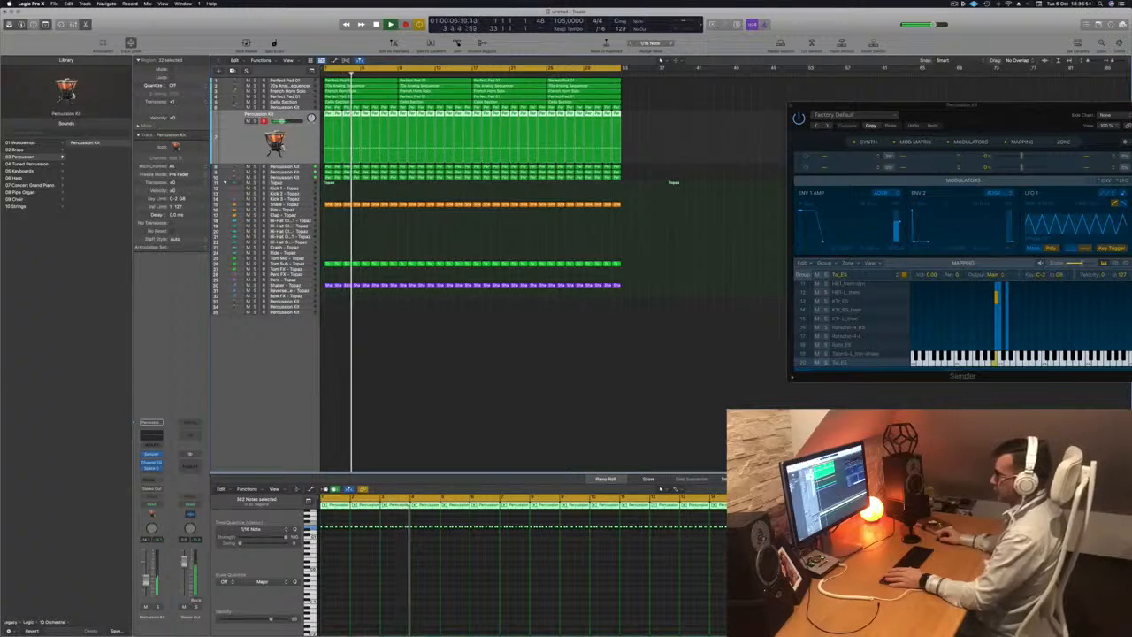
{"action": "left_click", "coordinate": [153, 469]}
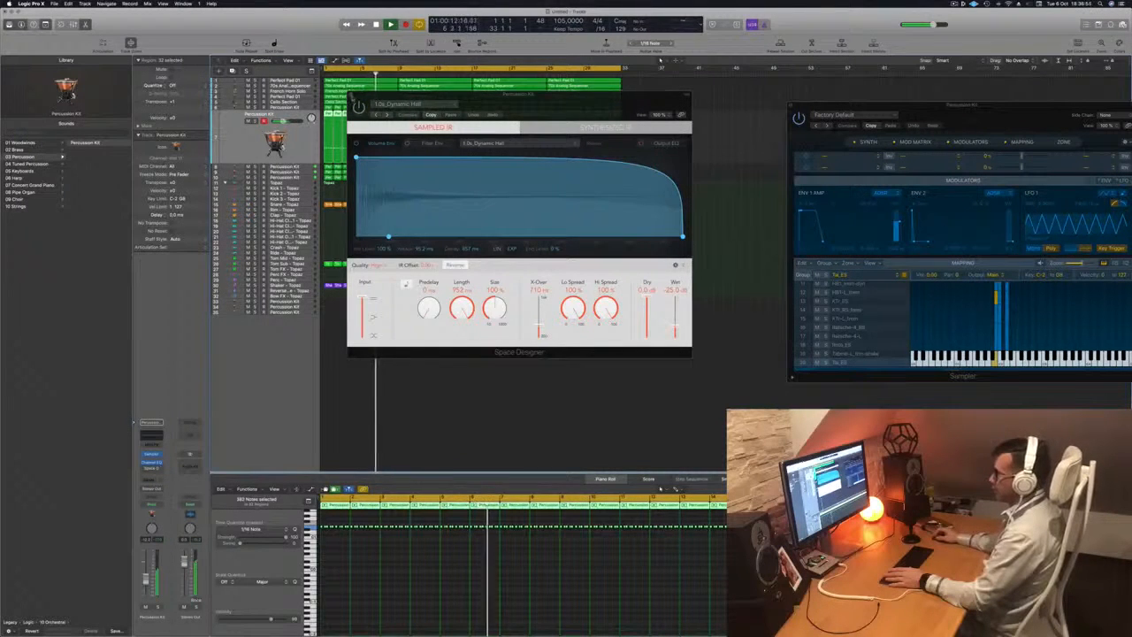
{"action": "left_click", "coordinate": [351, 95]}
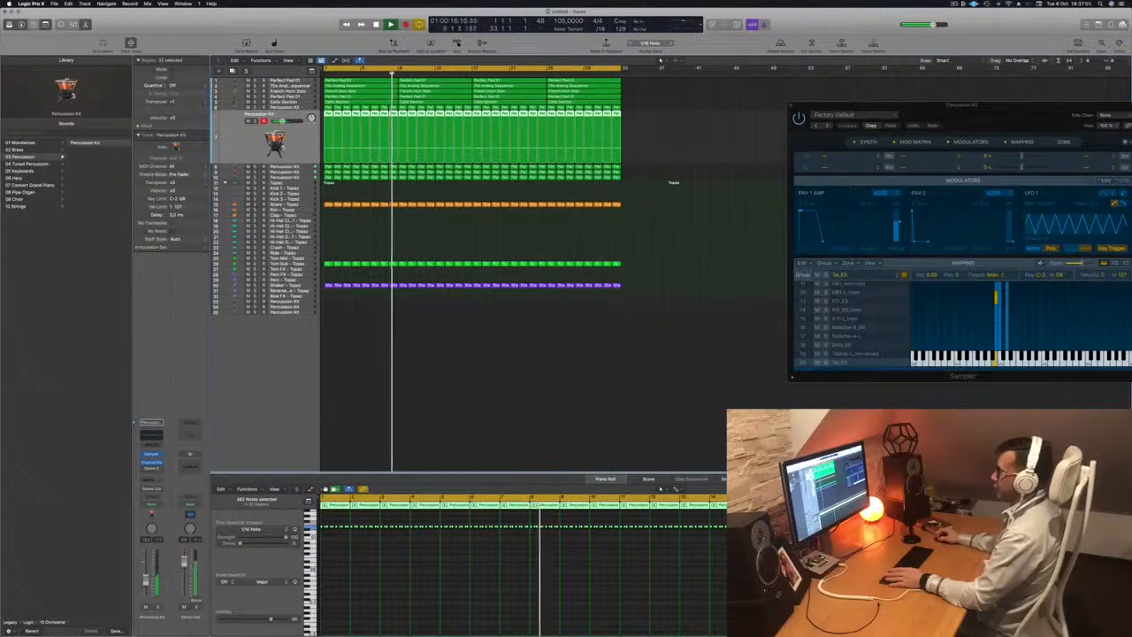
{"action": "key", "text": "Return"}
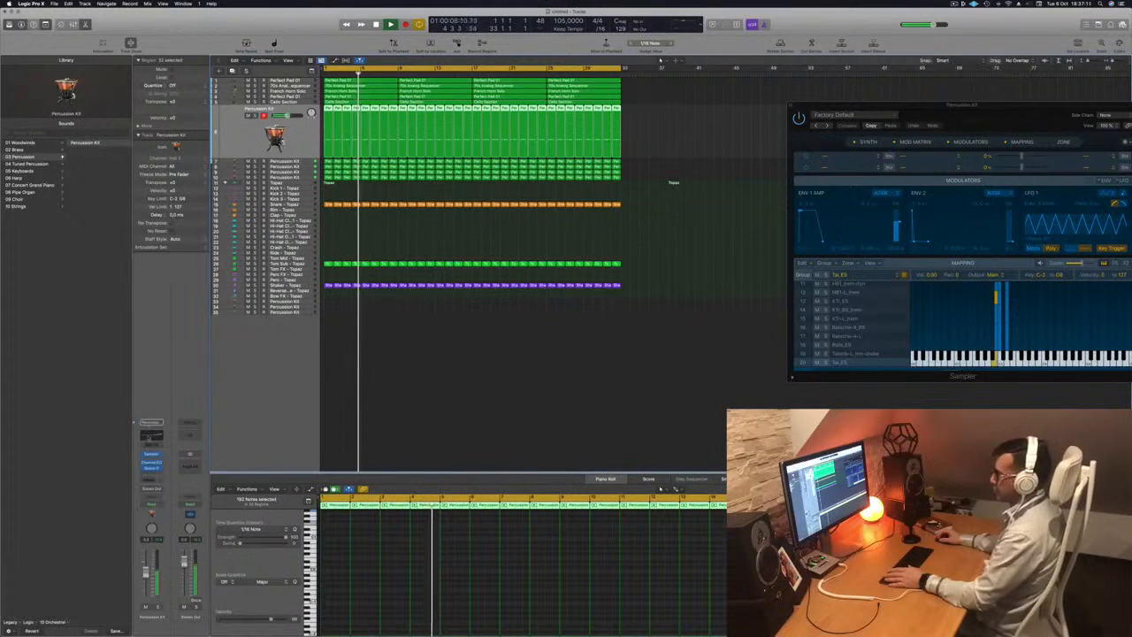
Step: In the first Percussion Kit track's Channel EQ, turn off the high shelf and add an 80.5 Hz low cut
{"action": "left_click", "coordinate": [149, 436]}
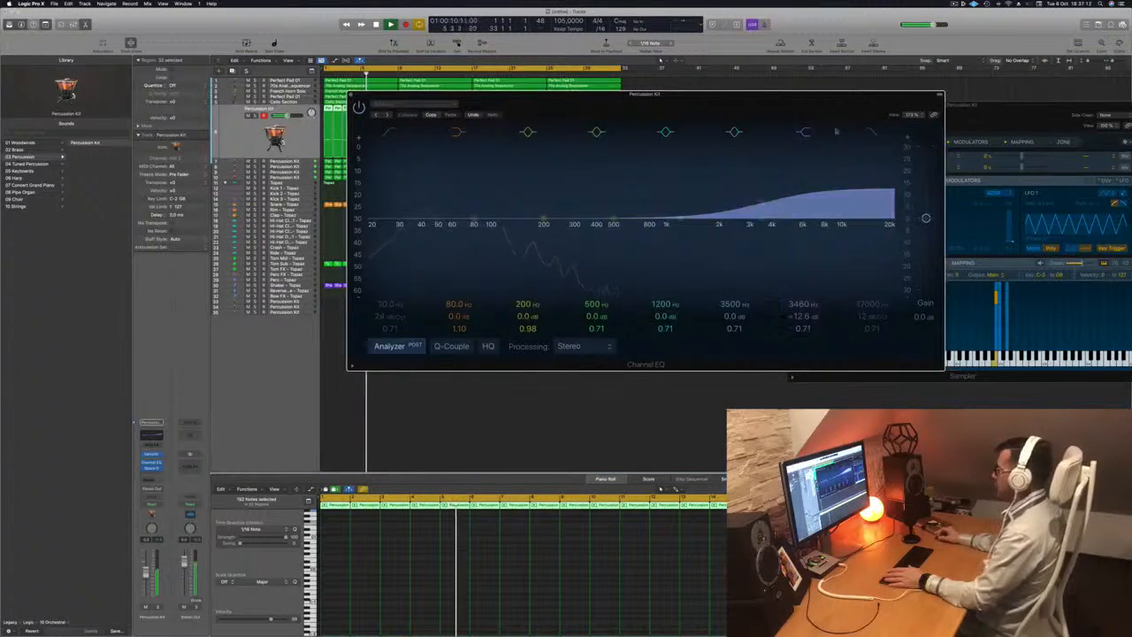
{"action": "left_click", "coordinate": [803, 131]}
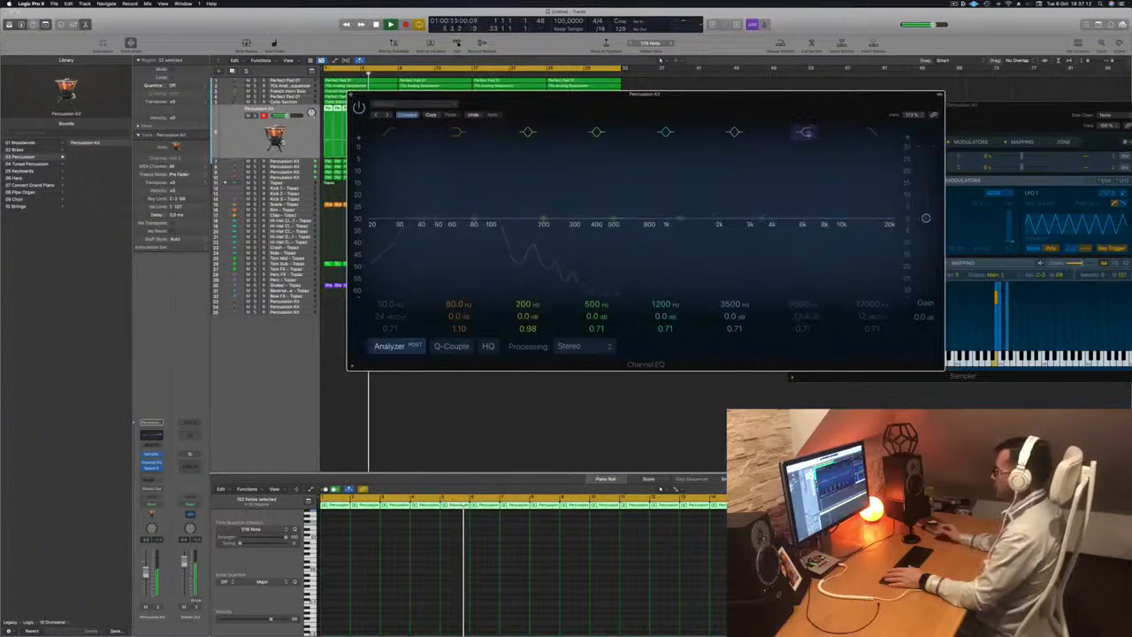
{"action": "left_click", "coordinate": [392, 130]}
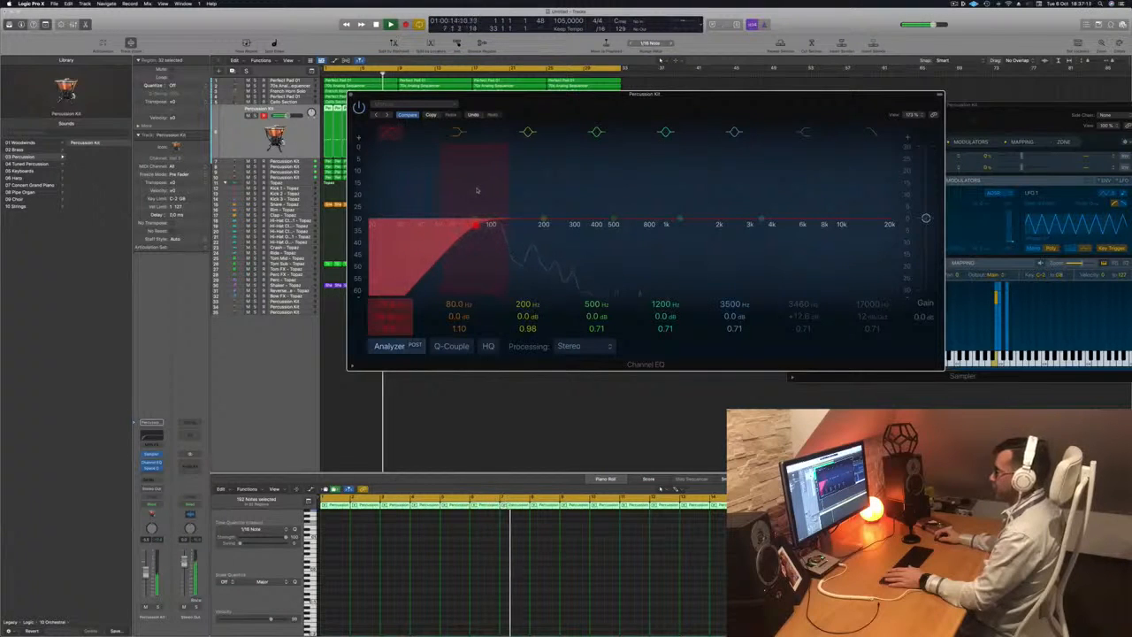
Step: Replay from the start with a brief solo of the first Percussion Kit track, raise its fader slightly, and move the EQ window aside
{"action": "key", "text": "Return"}
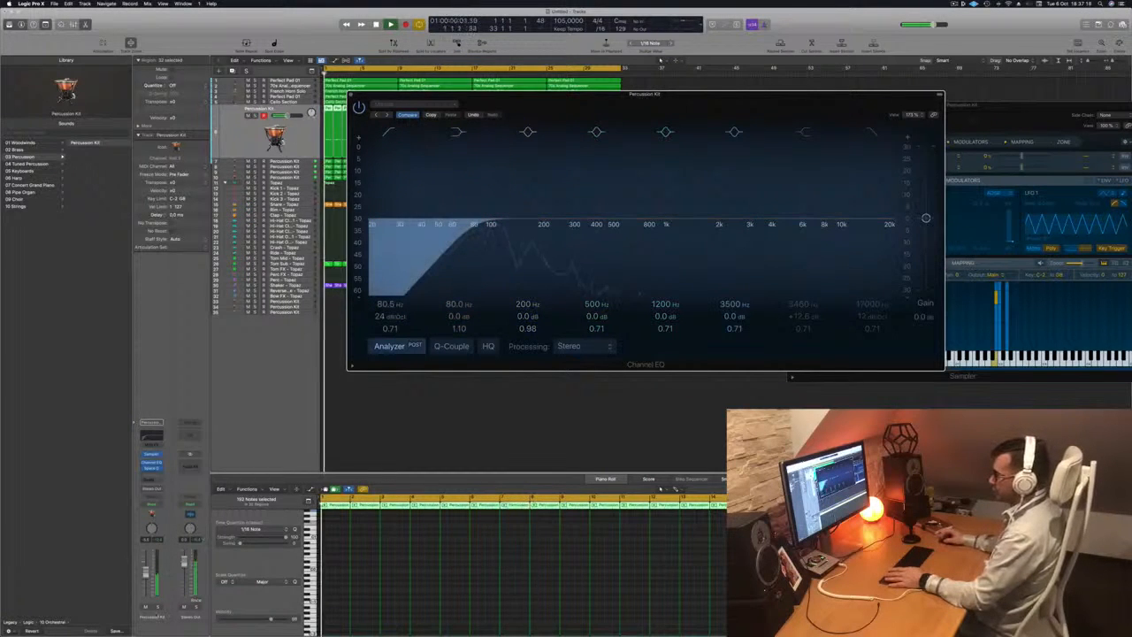
{"action": "left_click", "coordinate": [158, 607]}
{"action": "left_click", "coordinate": [158, 607]}
{"action": "key", "text": "Return"}
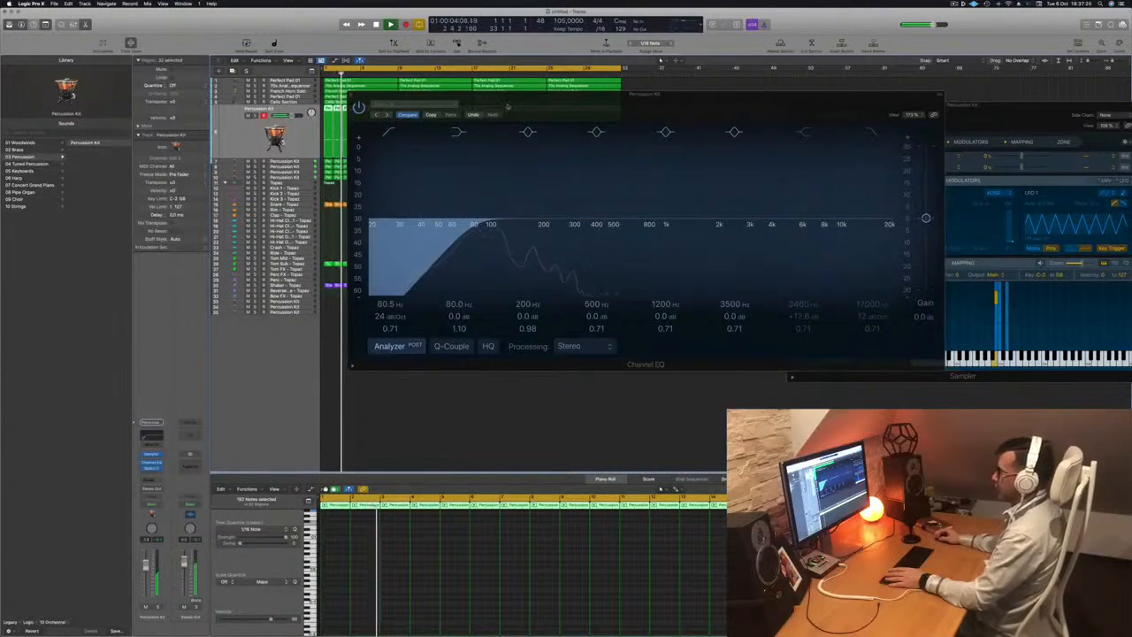
{"action": "left_click_drag", "start_coordinate": [508, 107], "coordinate": [914, 209]}
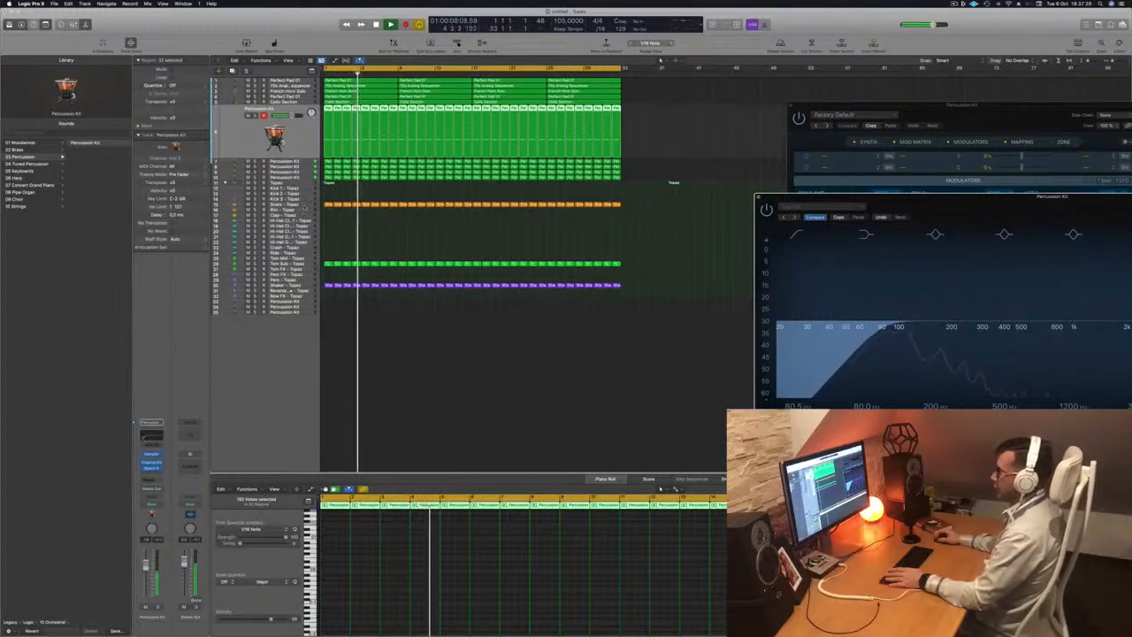
Step: Play the arrangement from the start and review the Topaz Snare, Tom Sub and Shaker tracks one after another
{"action": "left_click", "coordinate": [282, 205]}
{"action": "key", "text": "Return"}
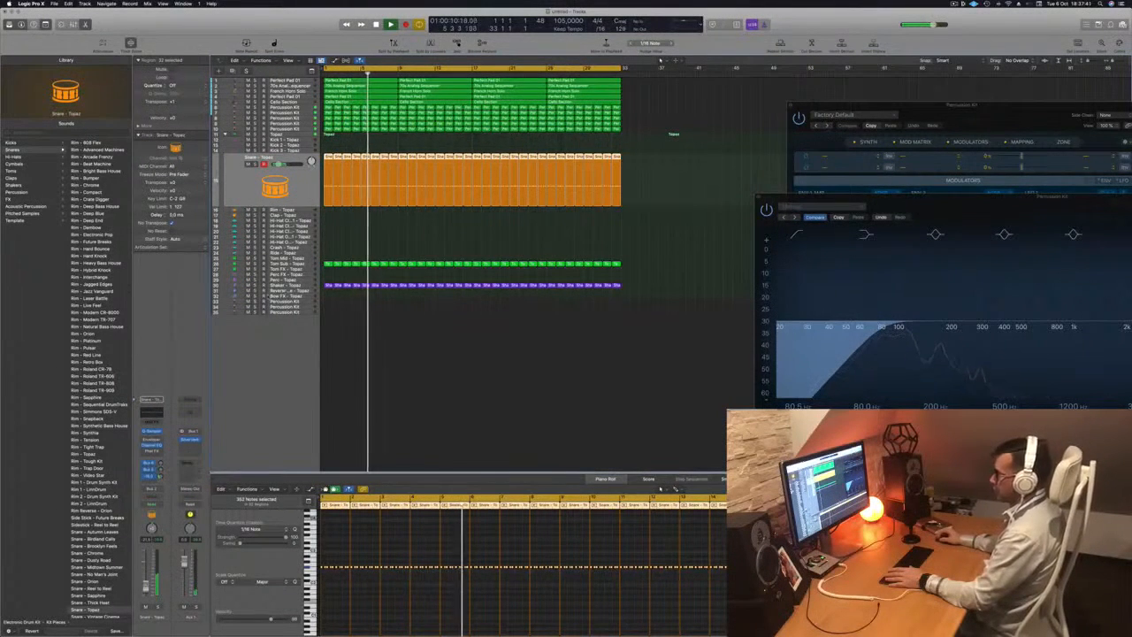
{"action": "left_click", "coordinate": [276, 263]}
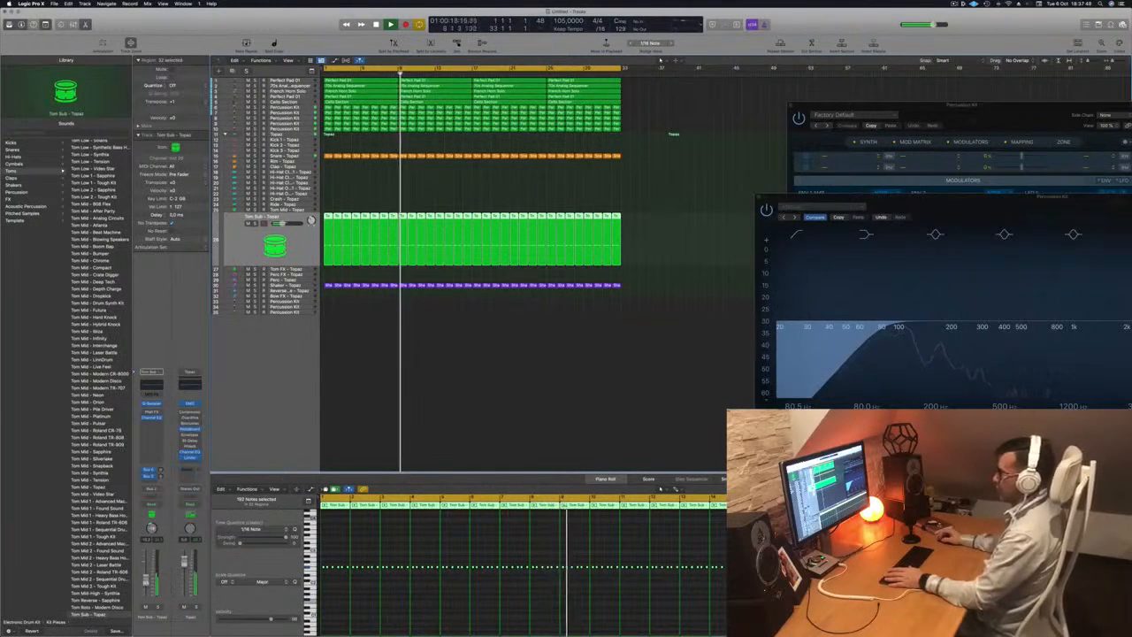
{"action": "left_click", "coordinate": [284, 285]}
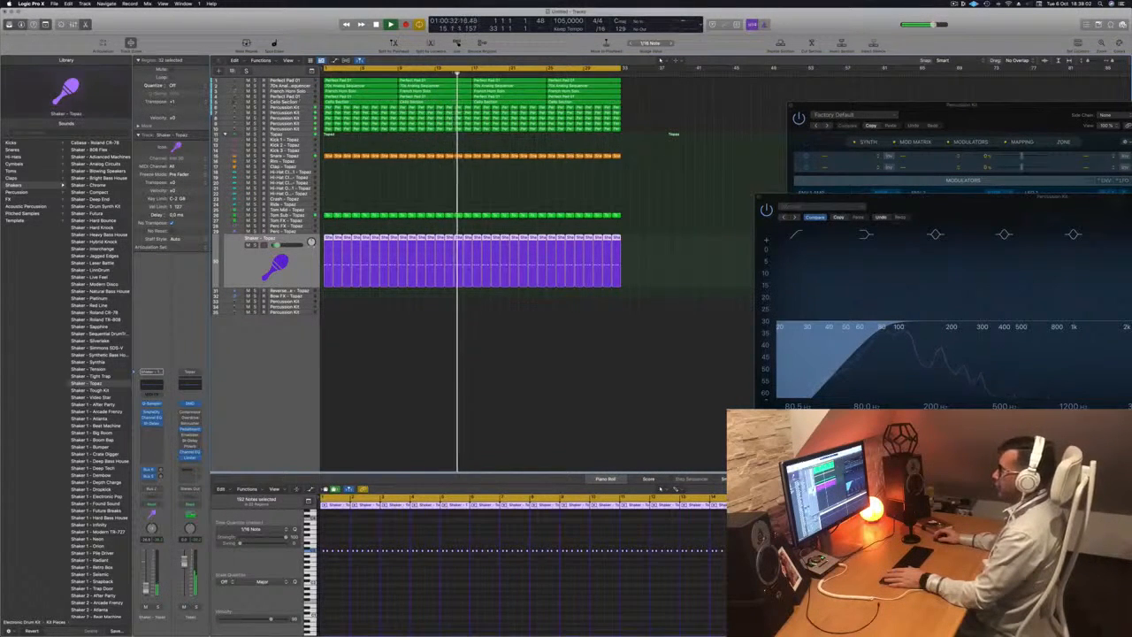
Step: Restart playback and raise the fader of the second Perfect Pad 01 track, the one above the Cello Section
{"action": "left_click", "coordinate": [299, 97]}
{"action": "key", "text": "space"}
{"action": "key", "text": "space"}
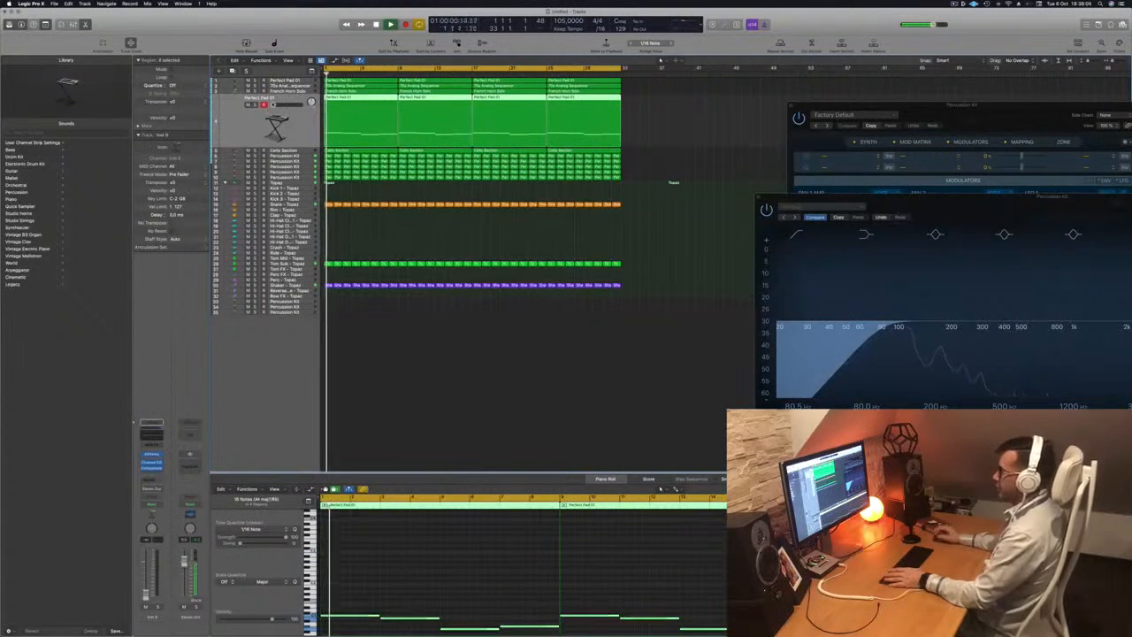
{"action": "left_click_drag", "start_coordinate": [273, 104], "coordinate": [275, 104]}
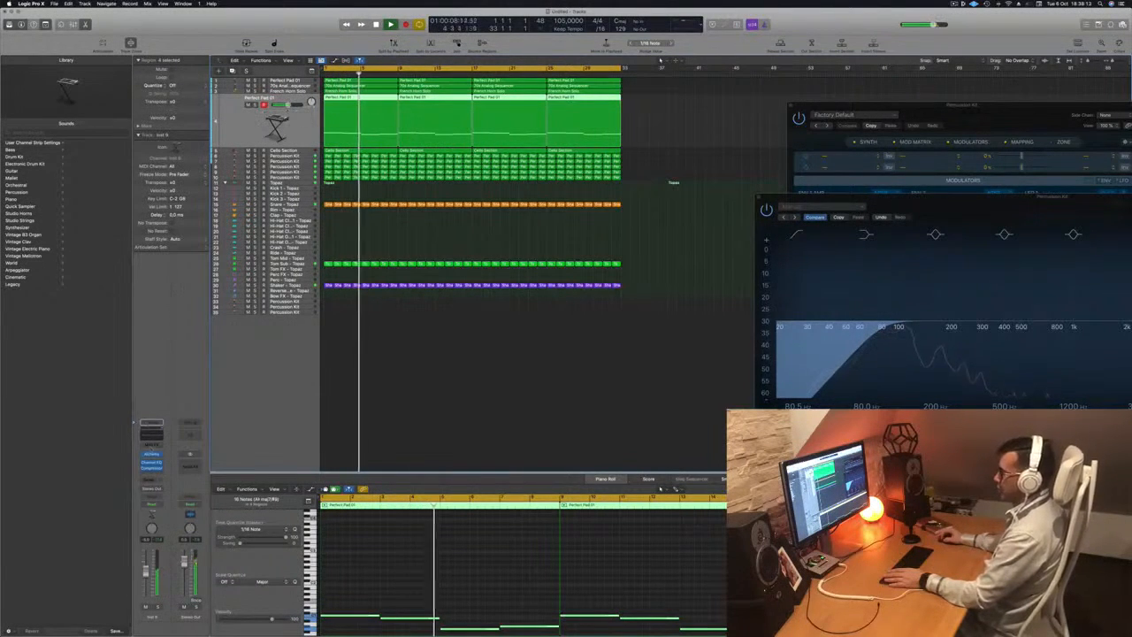
Step: Add a 36 dB/Oct high cut just above 250 Hz in the second Perfect Pad 01 track's Channel EQ and close the EQ
{"action": "left_click", "coordinate": [151, 463]}
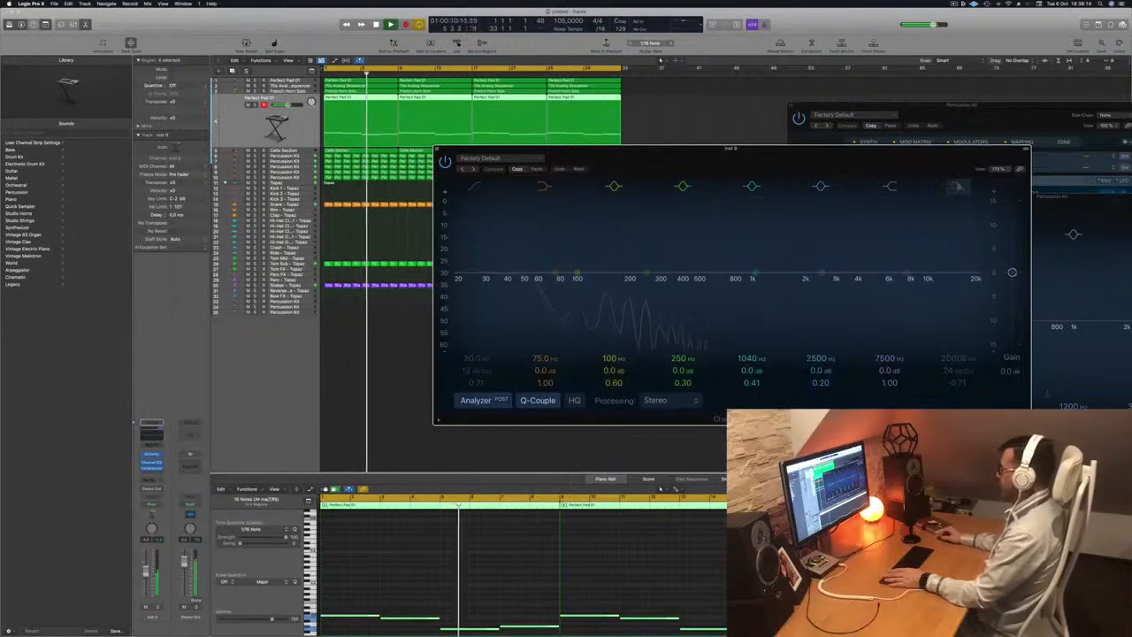
{"action": "left_click", "coordinate": [958, 187]}
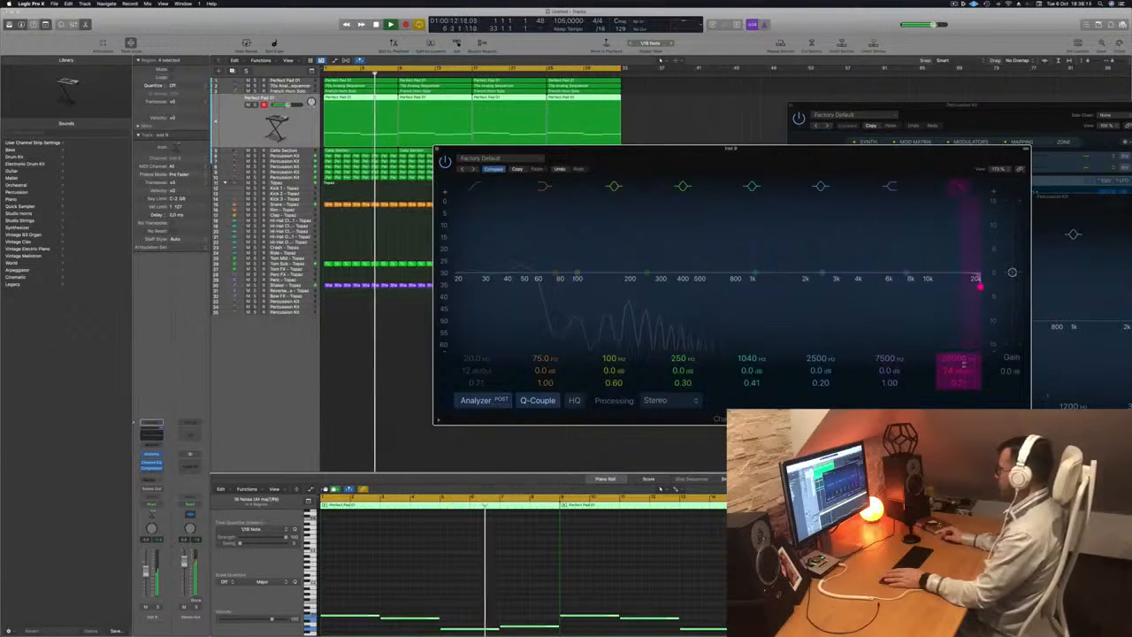
{"action": "left_click_drag", "start_coordinate": [979, 286], "coordinate": [579, 285]}
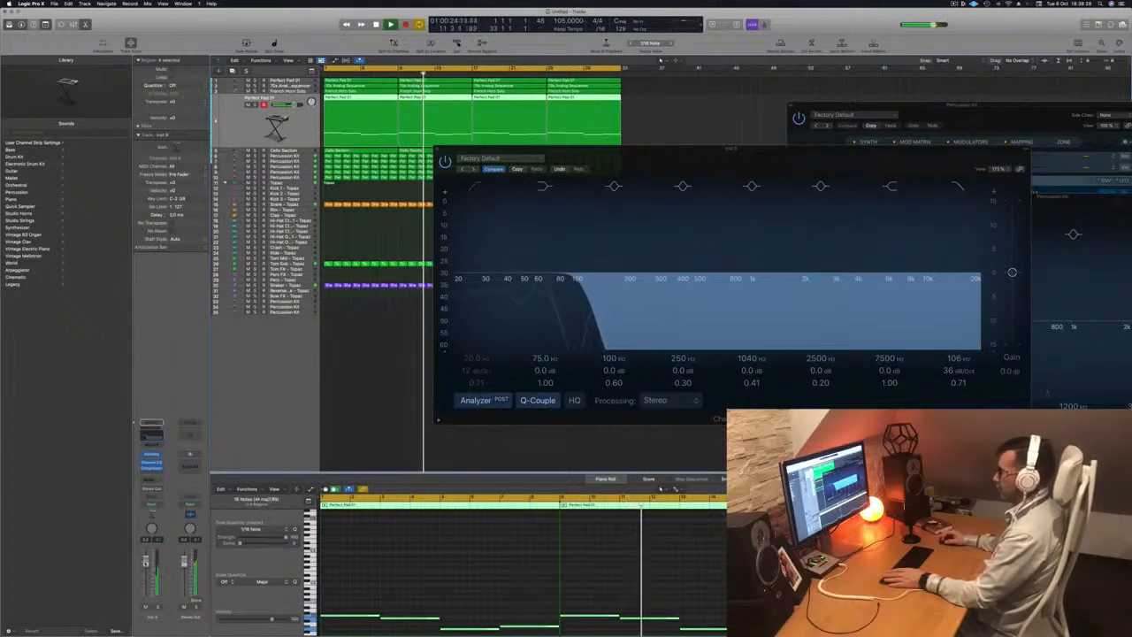
{"action": "left_click_drag", "start_coordinate": [593, 291], "coordinate": [655, 289]}
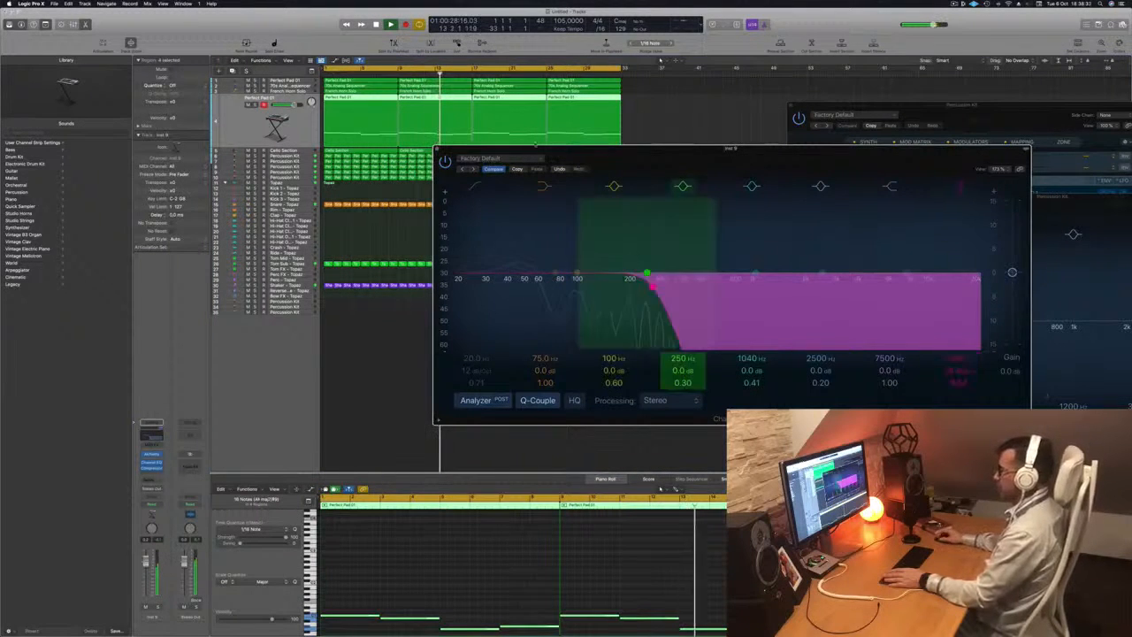
{"action": "left_click", "coordinate": [437, 149]}
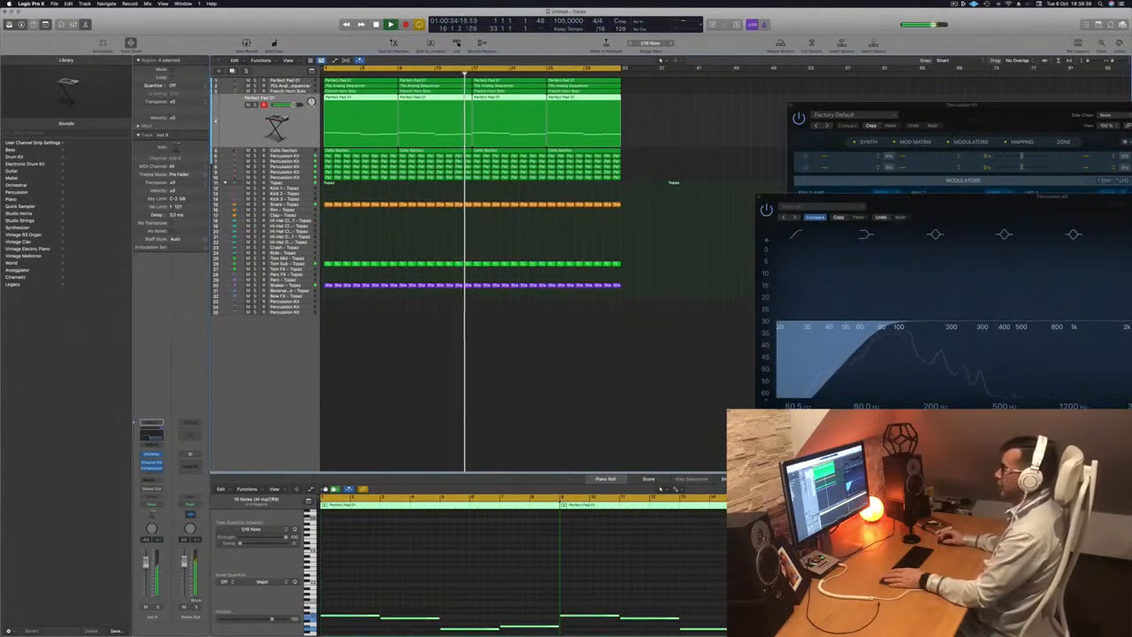
Step: Open Alchemy on the first Perfect Pad 01 track, choose its Gentle performance snapshot, and move the window clear of the piano roll
{"action": "left_click", "coordinate": [309, 81]}
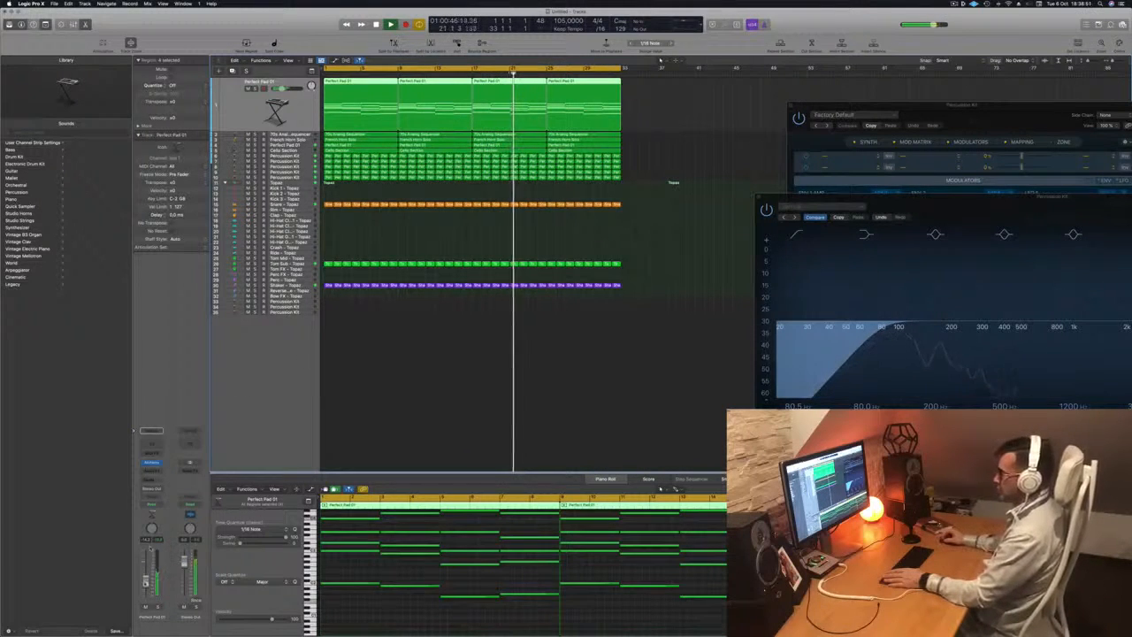
{"action": "left_click", "coordinate": [151, 464]}
{"action": "left_click", "coordinate": [424, 504]}
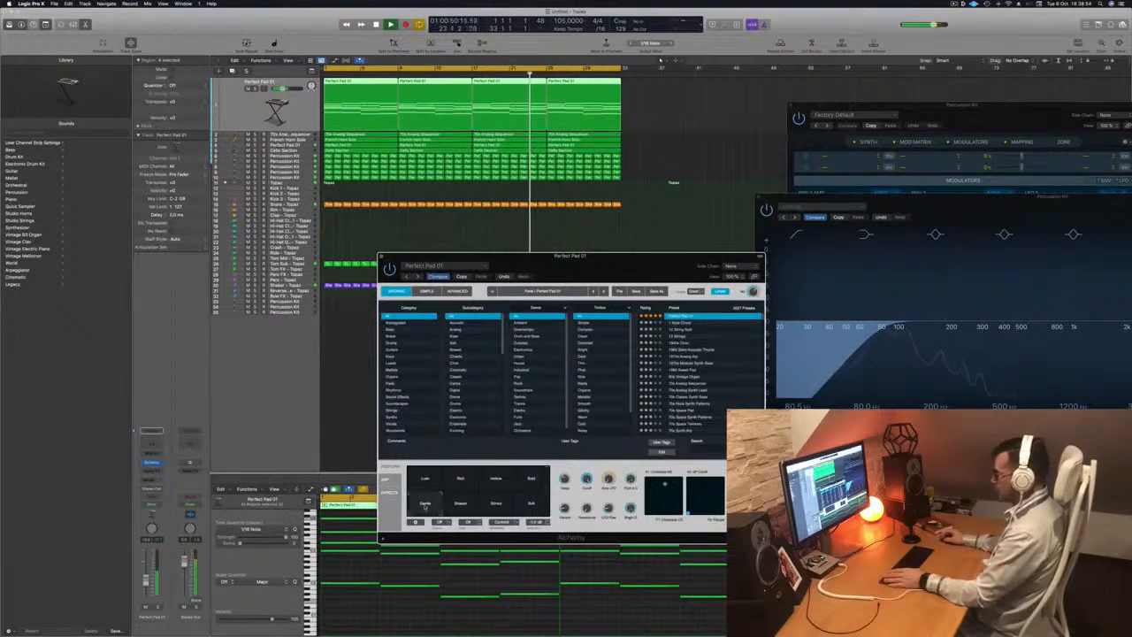
{"action": "left_click_drag", "start_coordinate": [620, 262], "coordinate": [606, 183]}
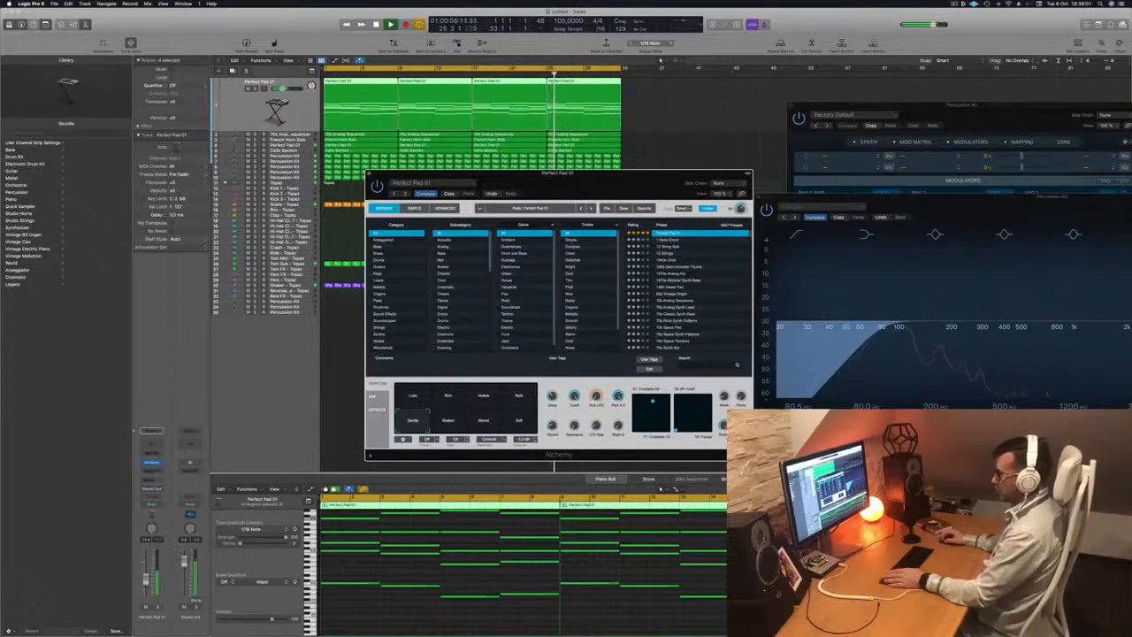
{"action": "left_click", "coordinate": [146, 580]}
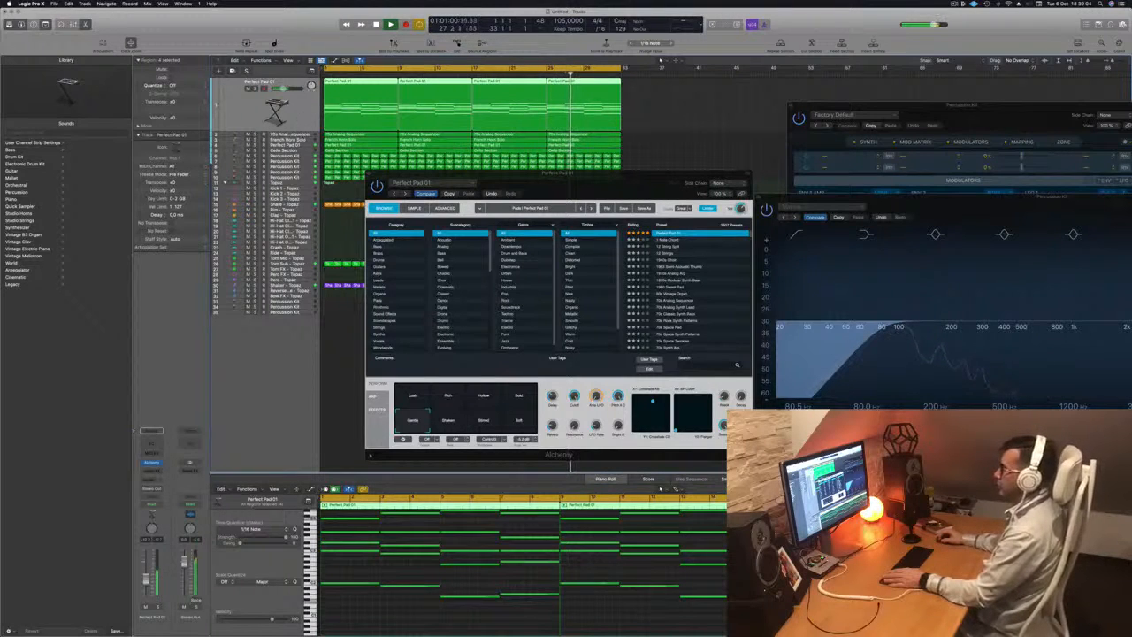
Step: Close the Alchemy window and review the Cello Section, French Horn Solo and 70s Analog Sequencer tracks during playback
{"action": "left_click", "coordinate": [305, 152]}
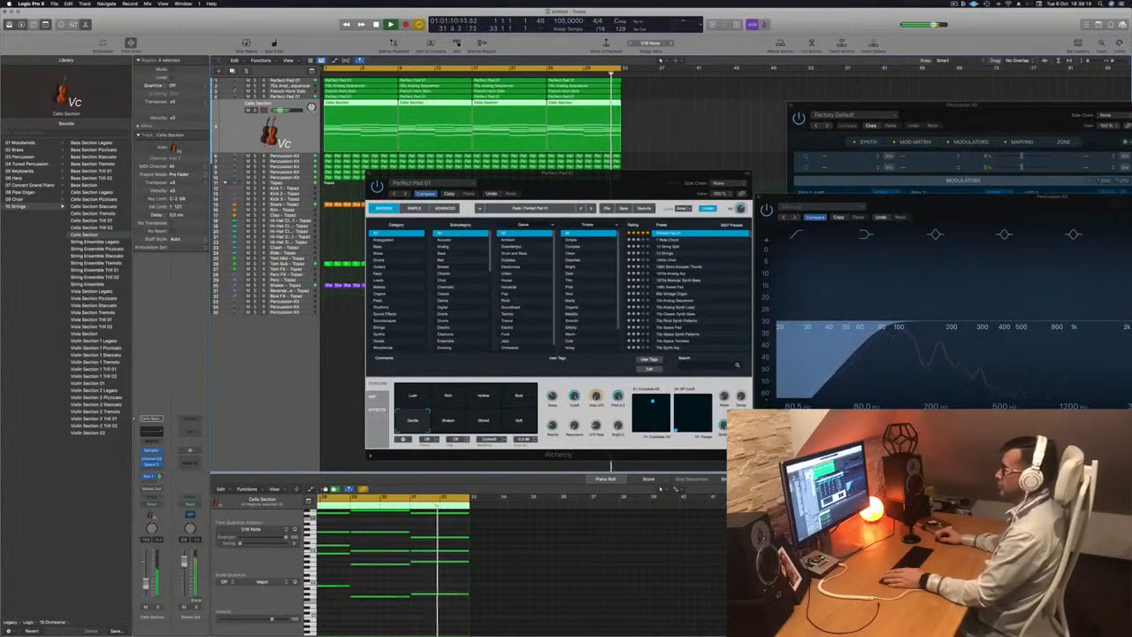
{"action": "key", "text": "super+w"}
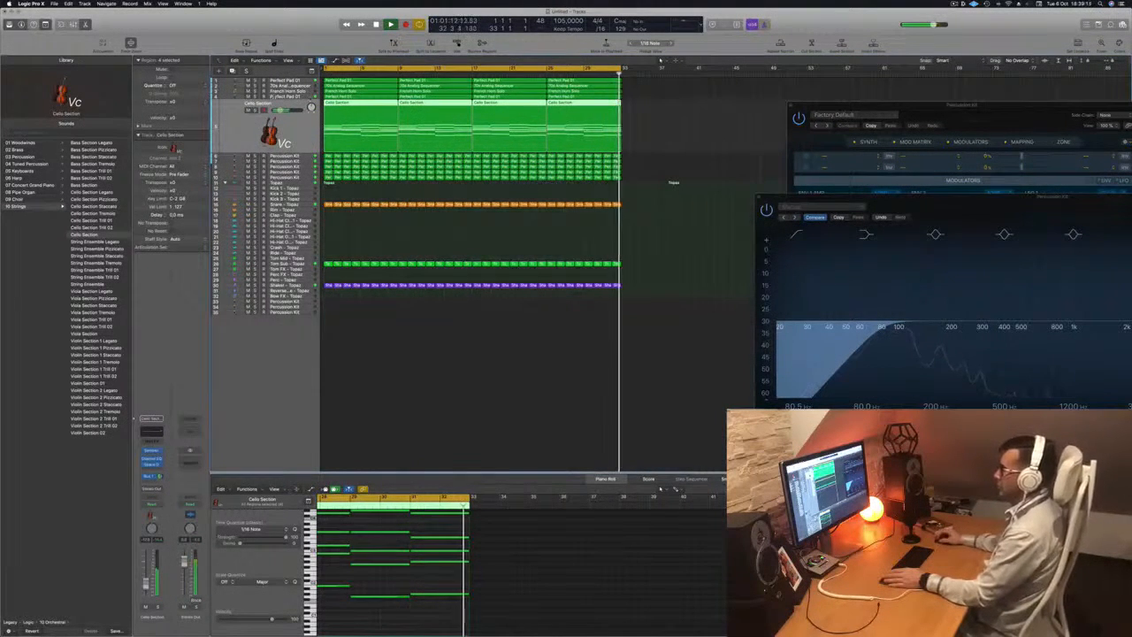
{"action": "left_click", "coordinate": [283, 91]}
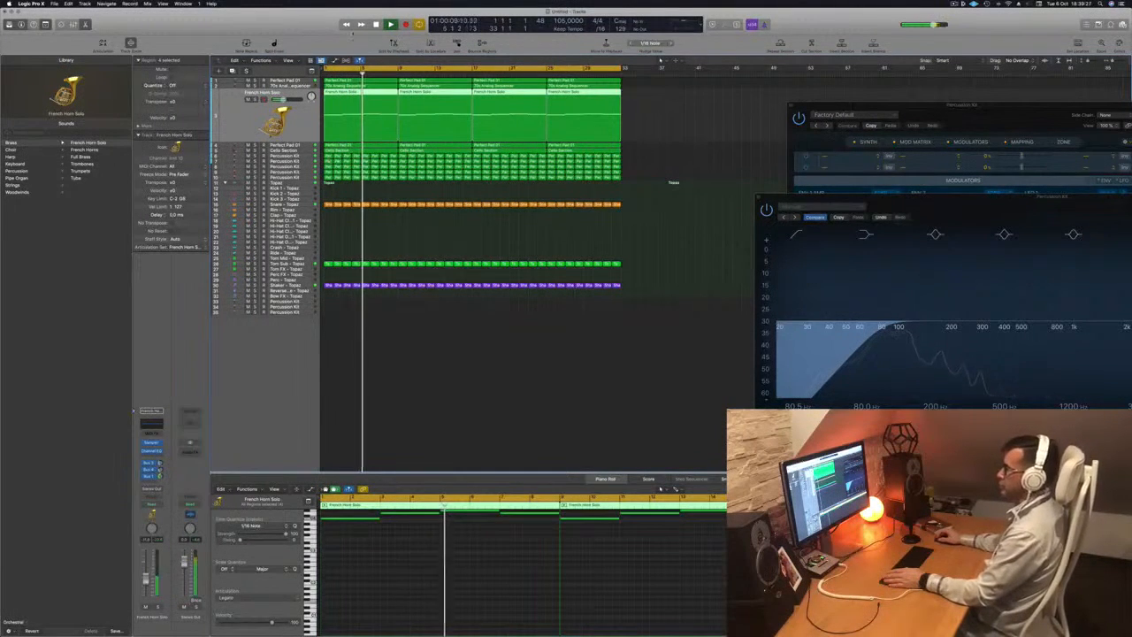
{"action": "key", "text": "Up"}
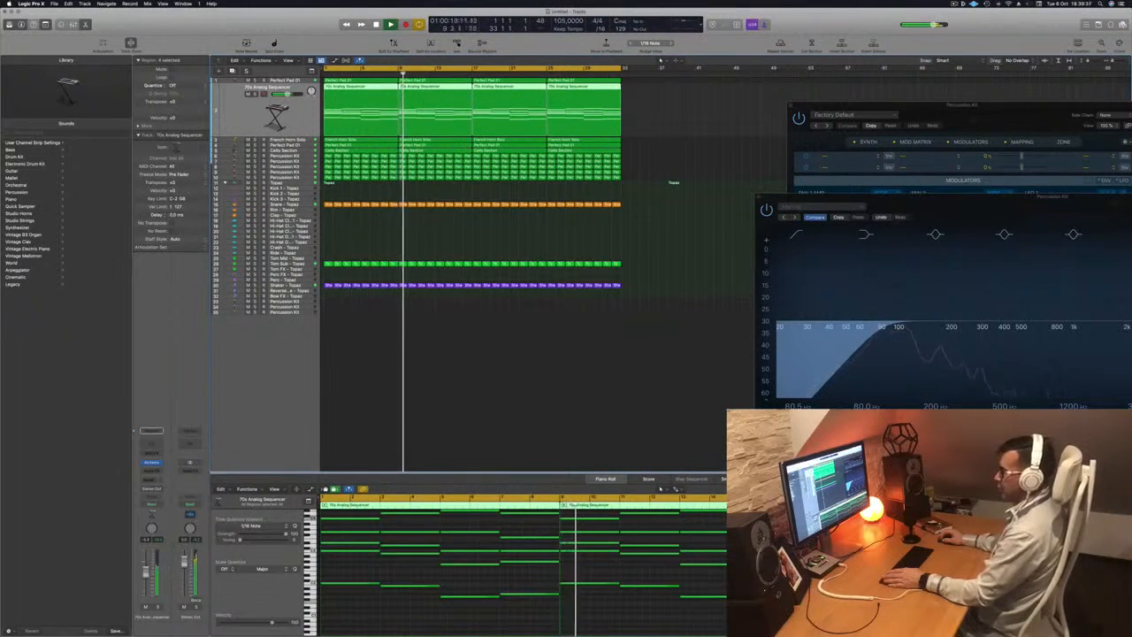
{"action": "left_click", "coordinate": [955, 4]}
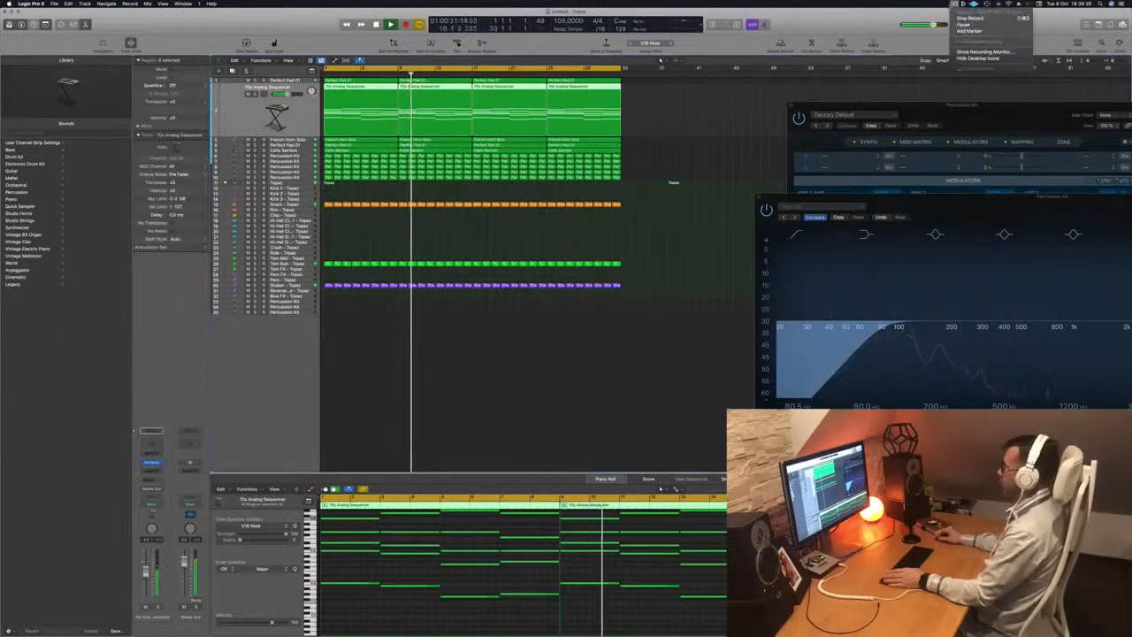
{"action": "left_click", "coordinate": [869, 22]}
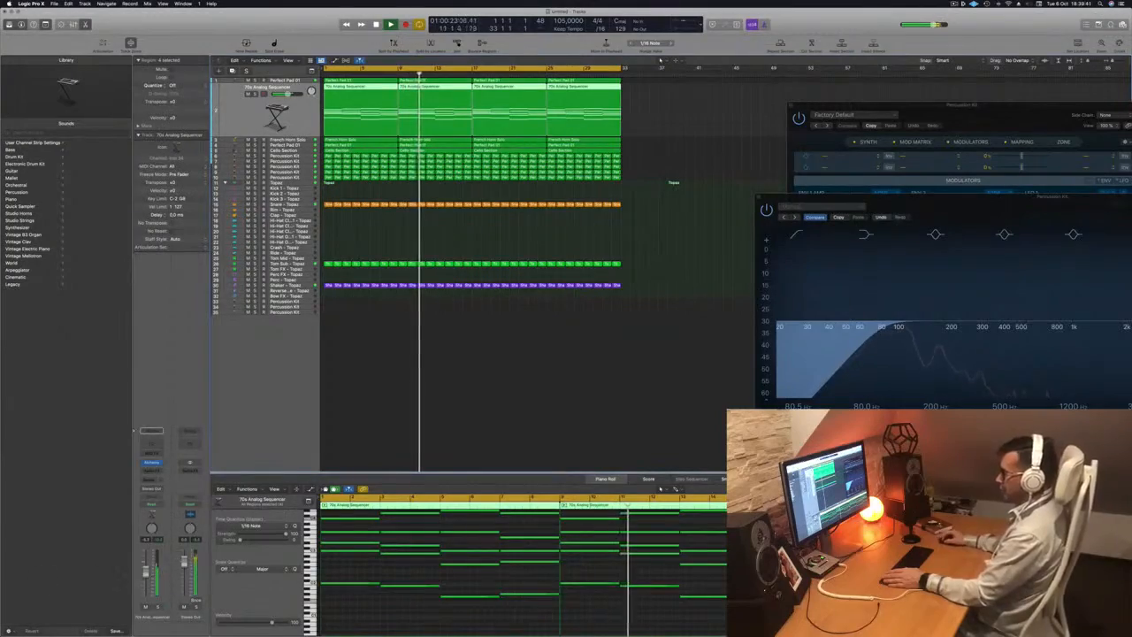